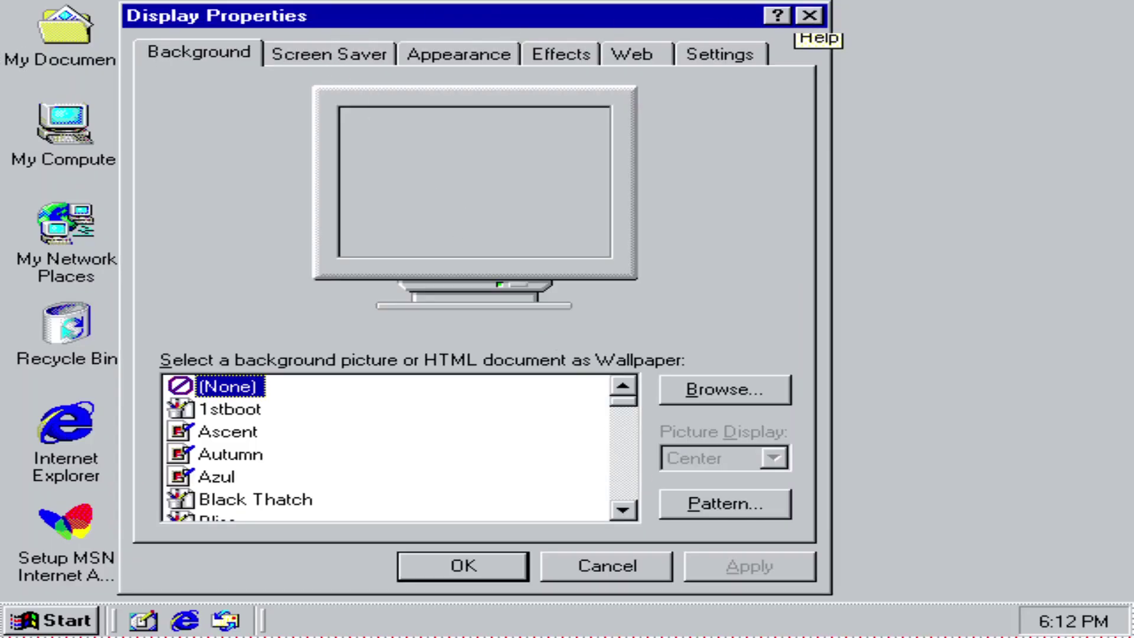
# - Set the desktop wallpaper to Blue Lace 16 with the picture display set to Tile, and apply it
pyautogui.click(506, 259)
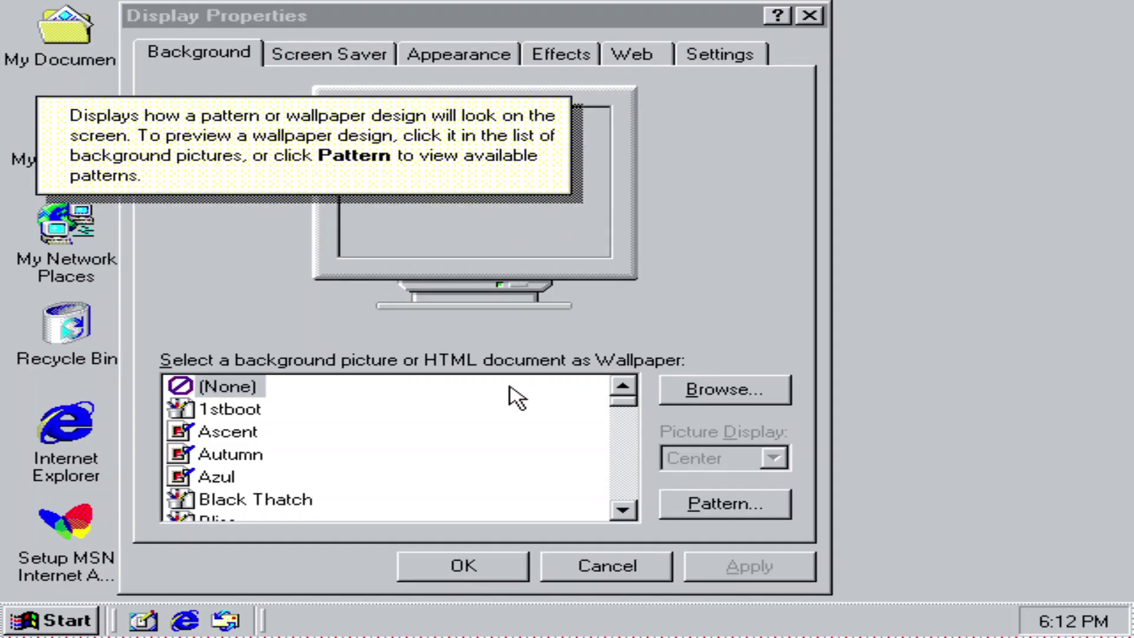
pyautogui.click(398, 473)
pyautogui.click(623, 510)
pyautogui.click(624, 510)
pyautogui.click(624, 510)
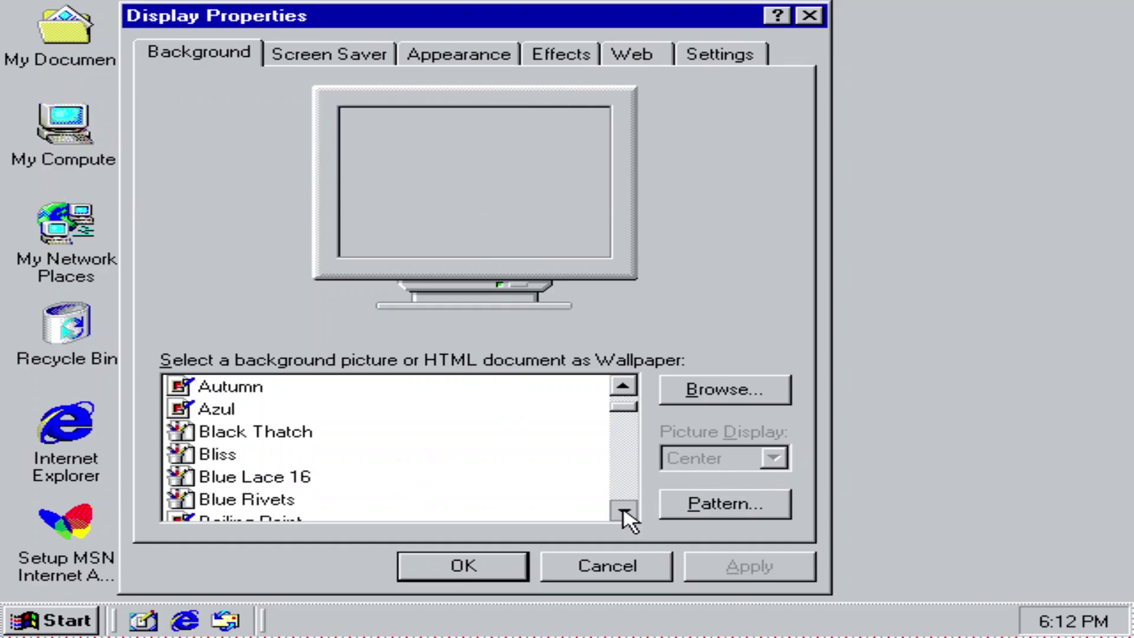
pyautogui.click(248, 478)
pyautogui.click(768, 458)
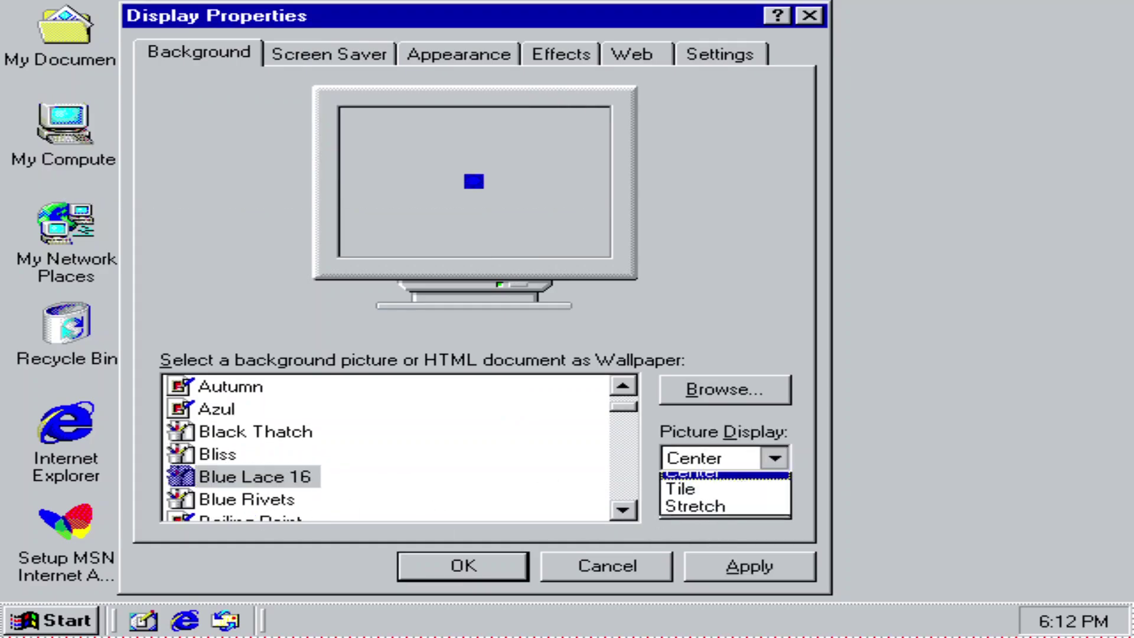
pyautogui.click(684, 496)
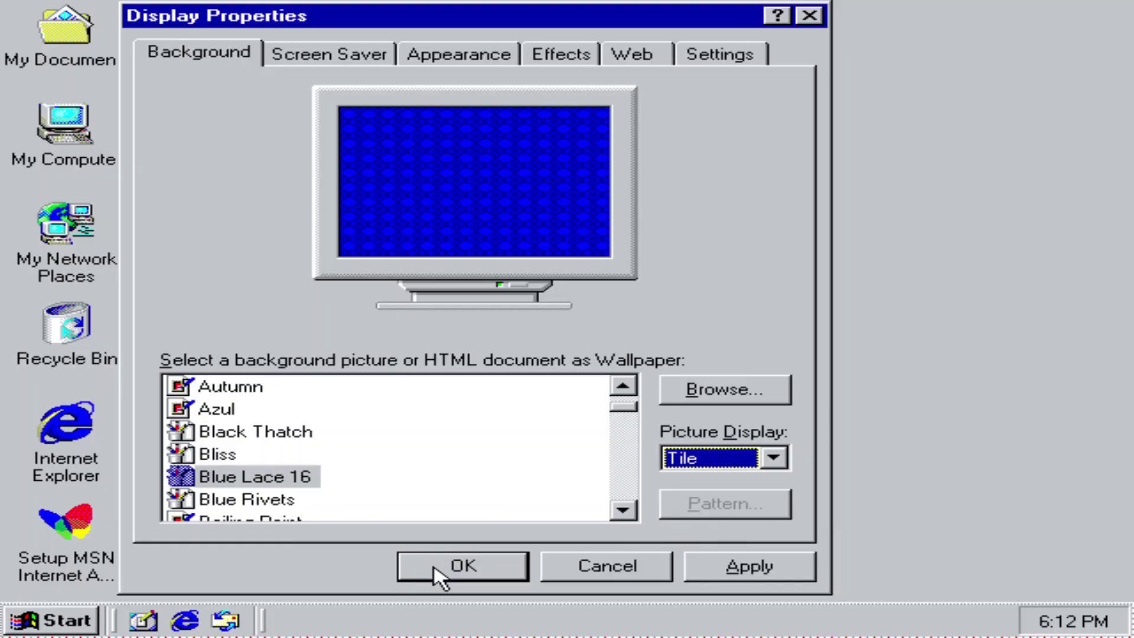
pyautogui.click(455, 567)
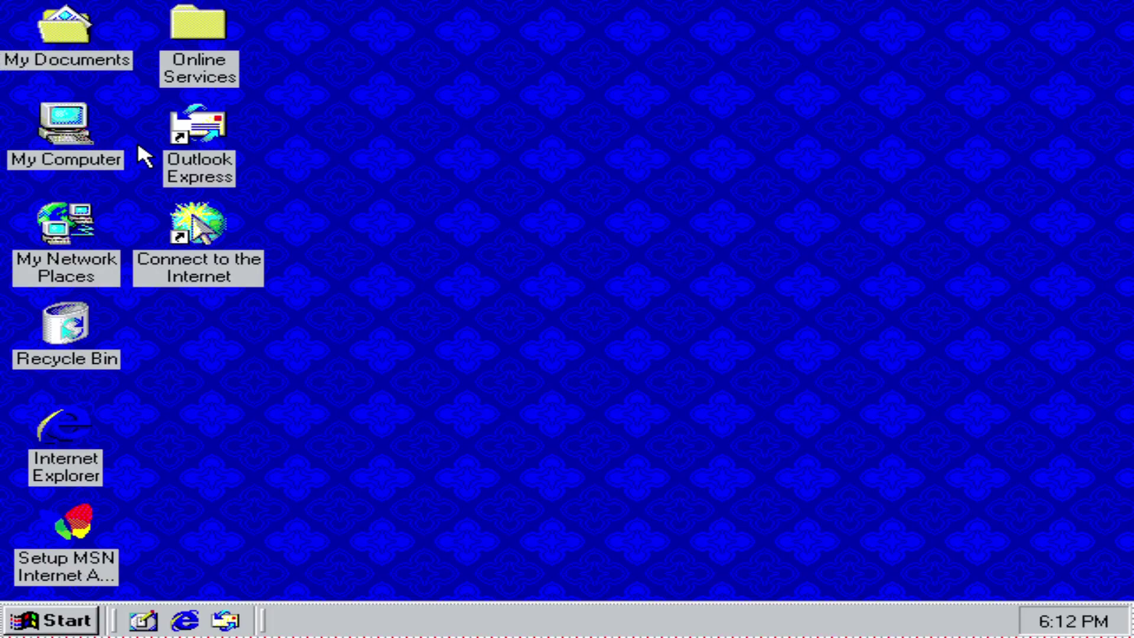
# - Open My Computer from the desktop, close the duplicate window, and minimize the remaining one
pyautogui.click(50, 157)
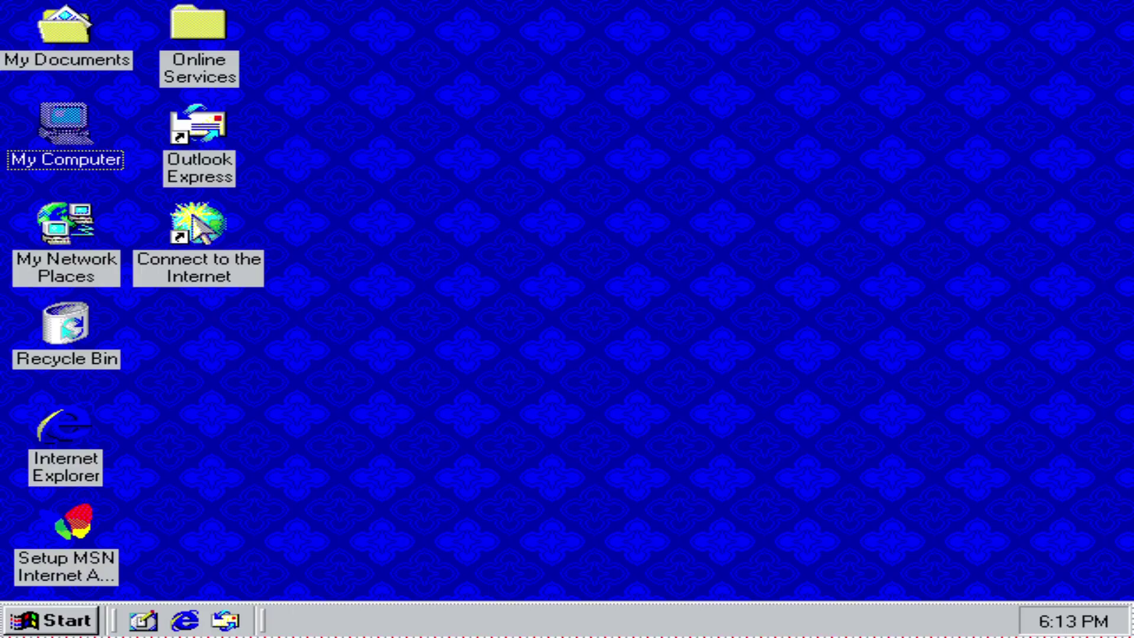
pyautogui.doubleClick(72, 140)
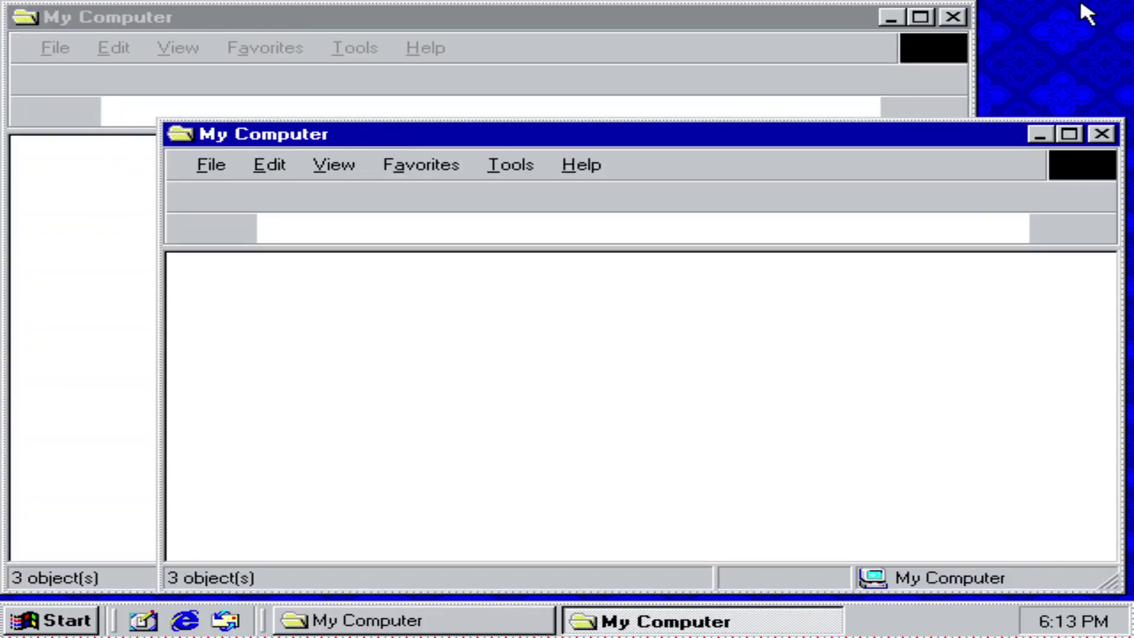
pyautogui.click(953, 16)
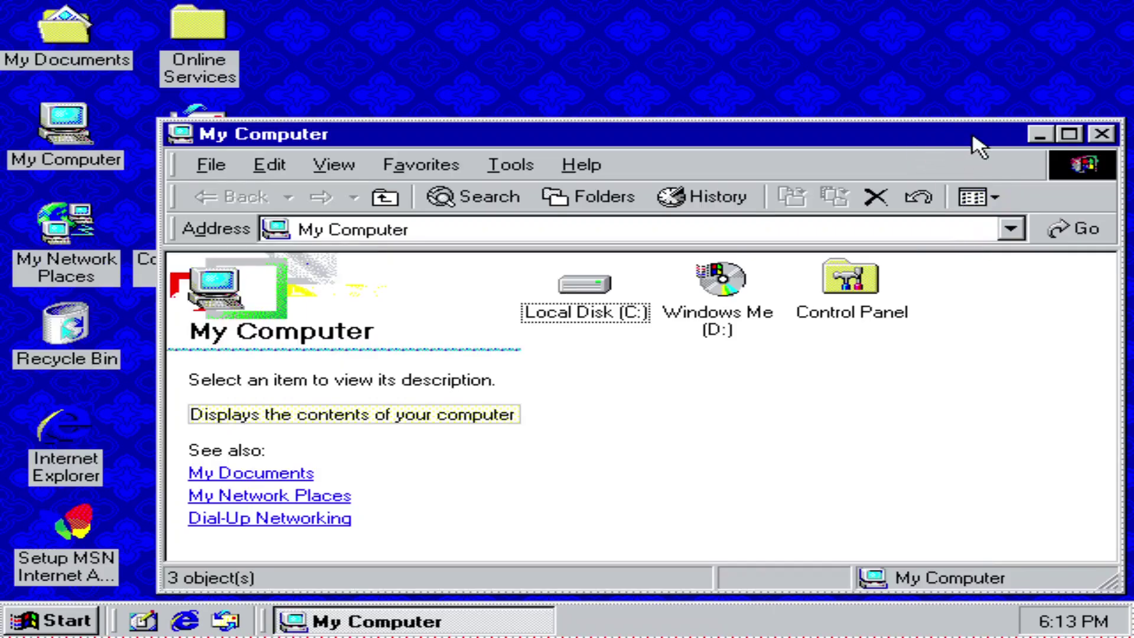
pyautogui.click(1039, 134)
# - Try to run Connect to the Internet, dismiss its errors, and exit MSN Internet Access Setup
pyautogui.doubleClick(198, 233)
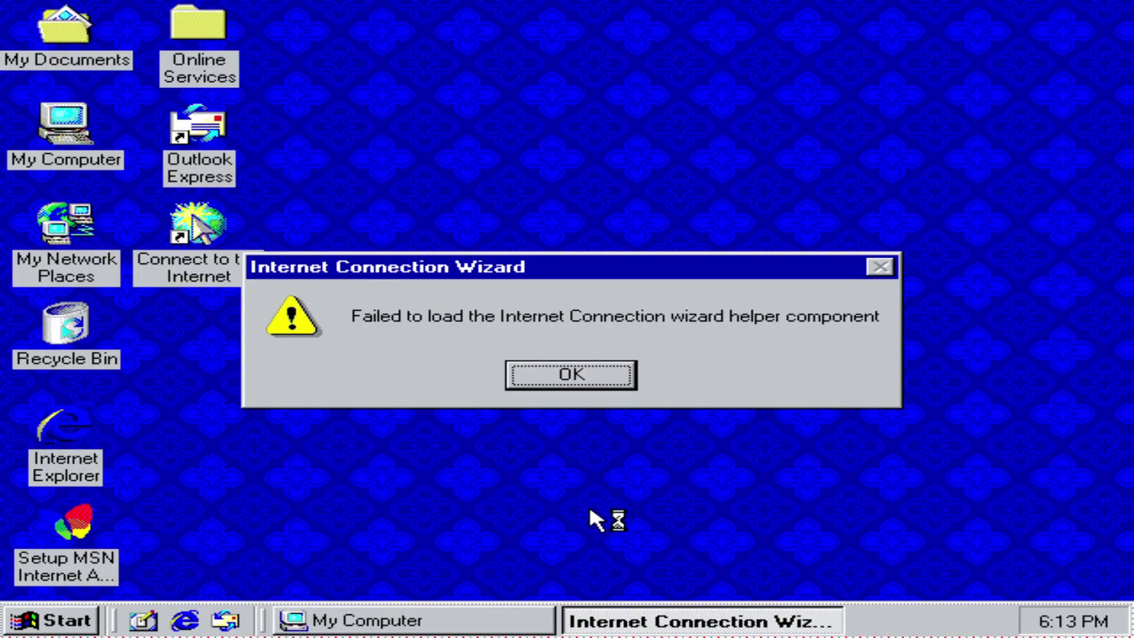
pyautogui.click(594, 377)
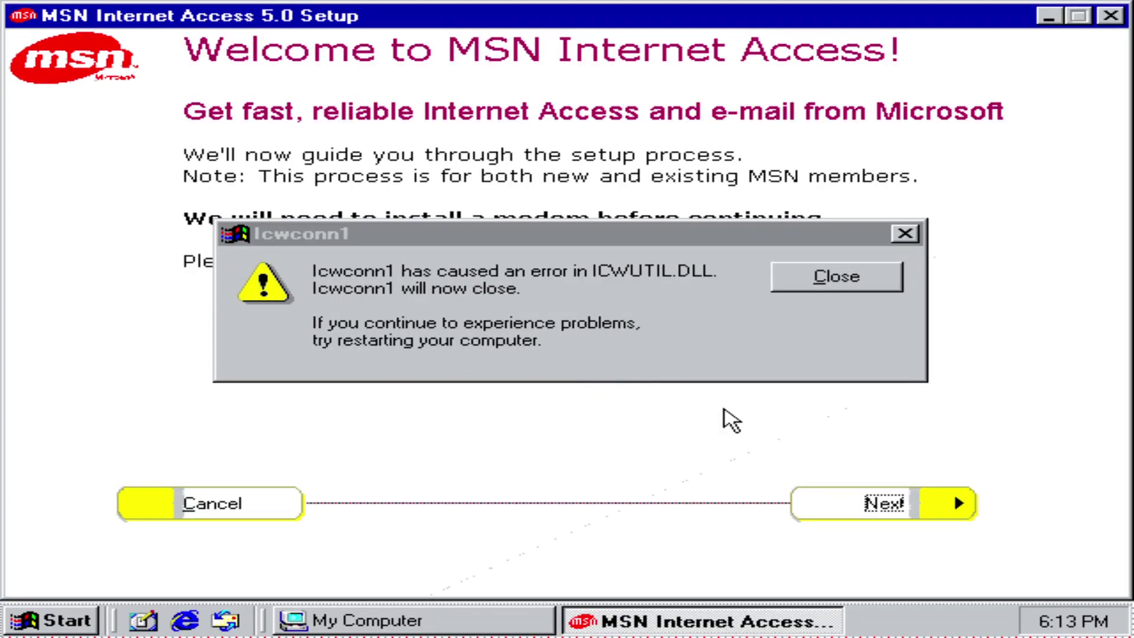
pyautogui.click(833, 276)
pyautogui.click(184, 506)
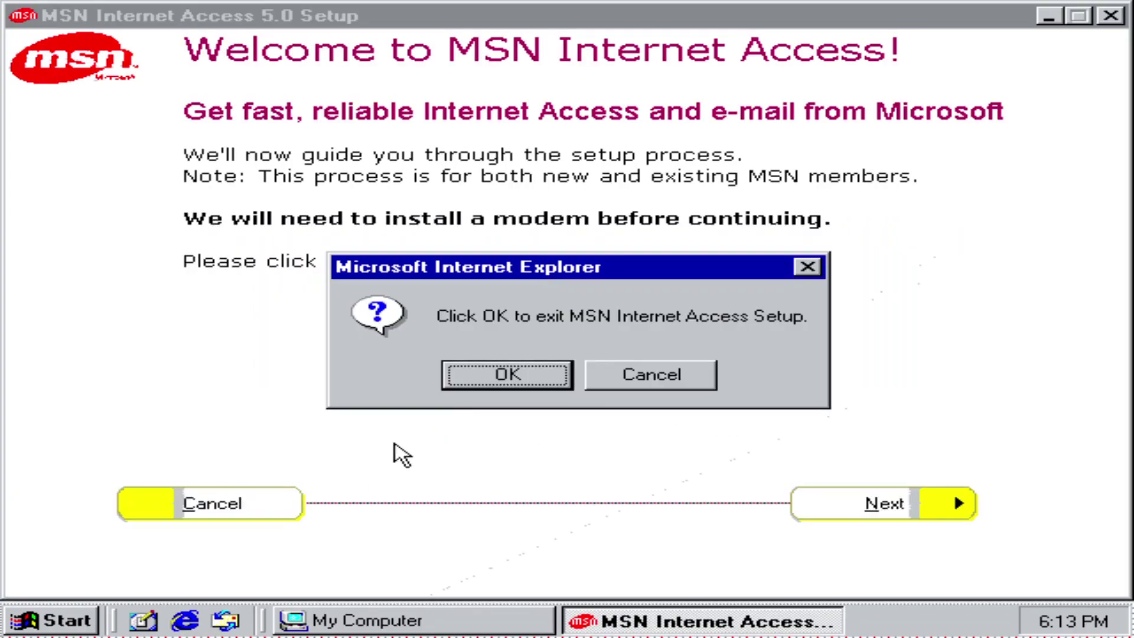
pyautogui.click(552, 378)
# - Try to start Outlook Express from the desktop and dismiss the error
pyautogui.doubleClick(191, 137)
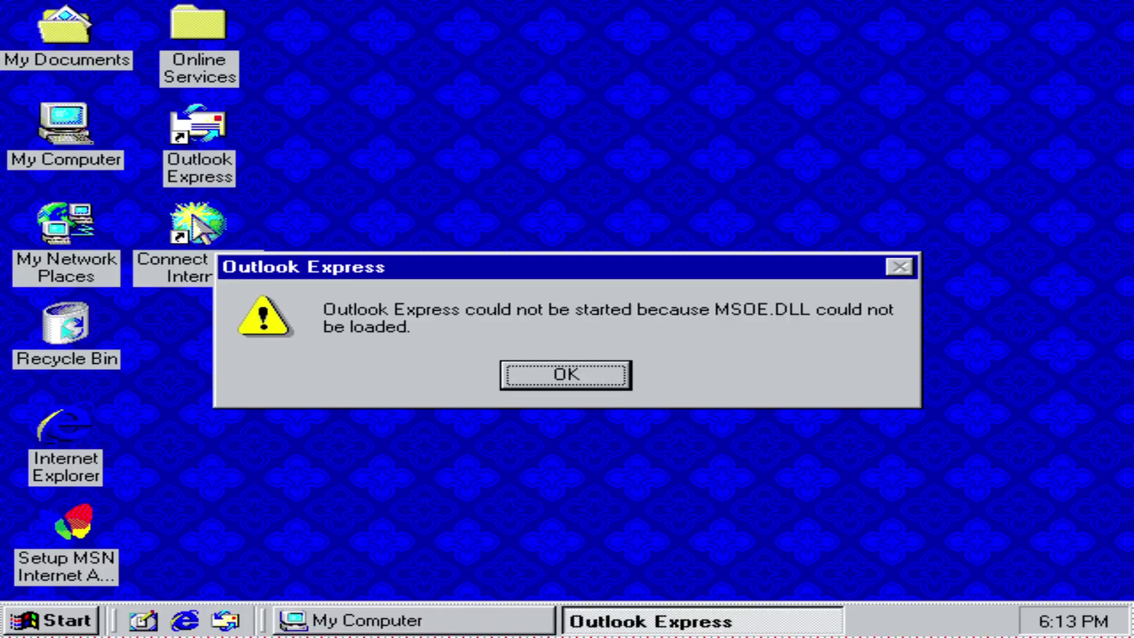
pyautogui.click(583, 383)
# - Open the Online Services folder, start the America Online setup for the United States, and decline the installation
pyautogui.doubleClick(200, 64)
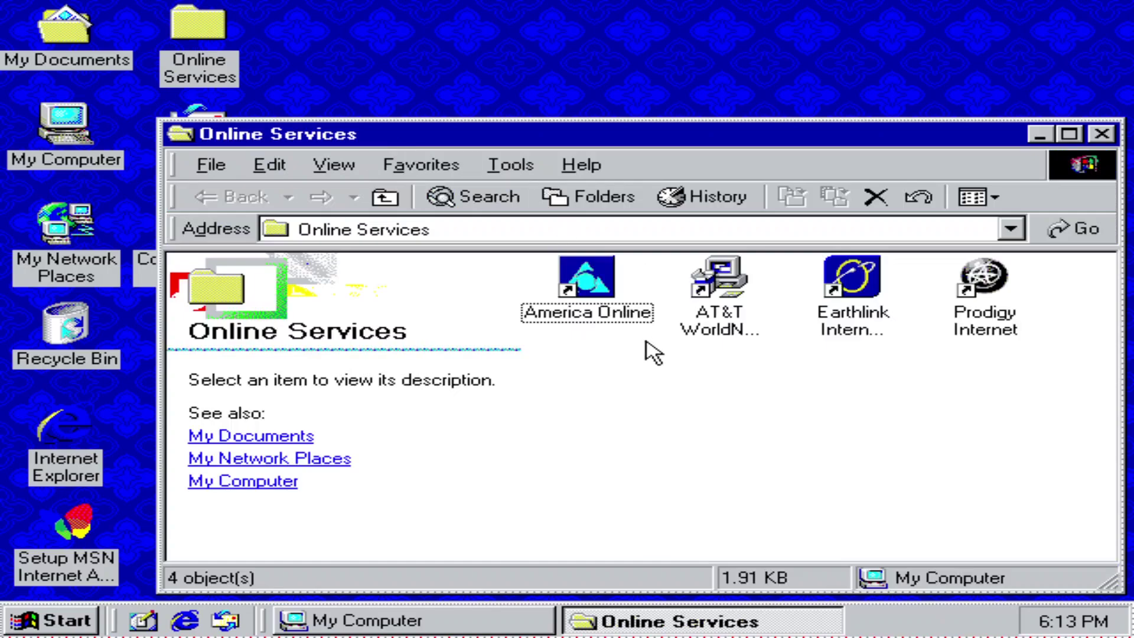
pyautogui.doubleClick(609, 290)
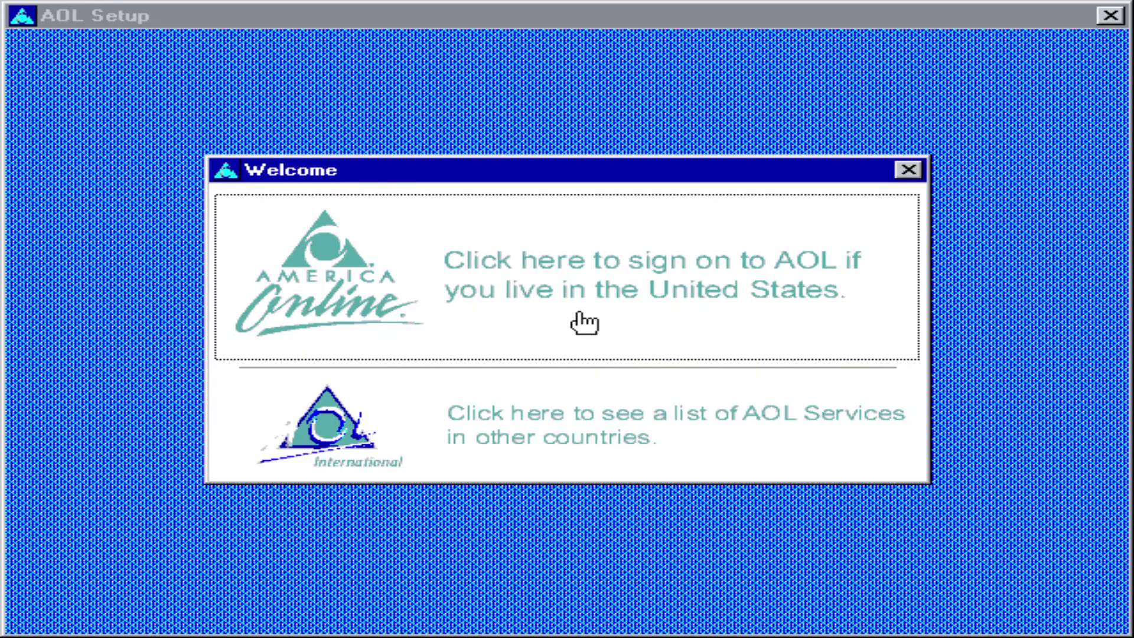
pyautogui.click(582, 322)
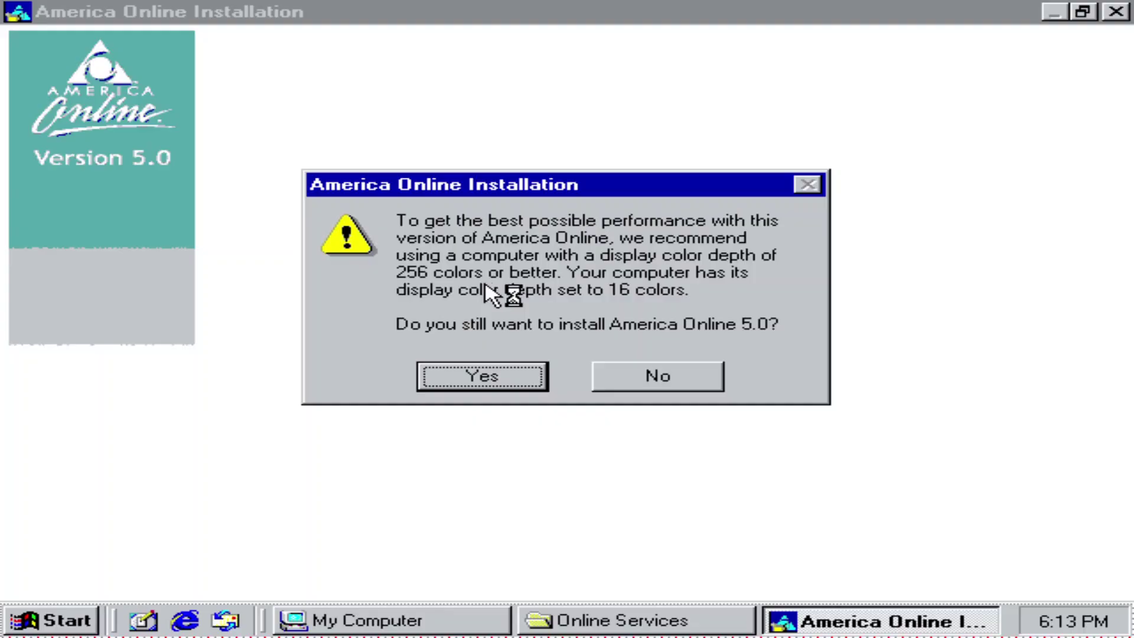
pyautogui.click(599, 378)
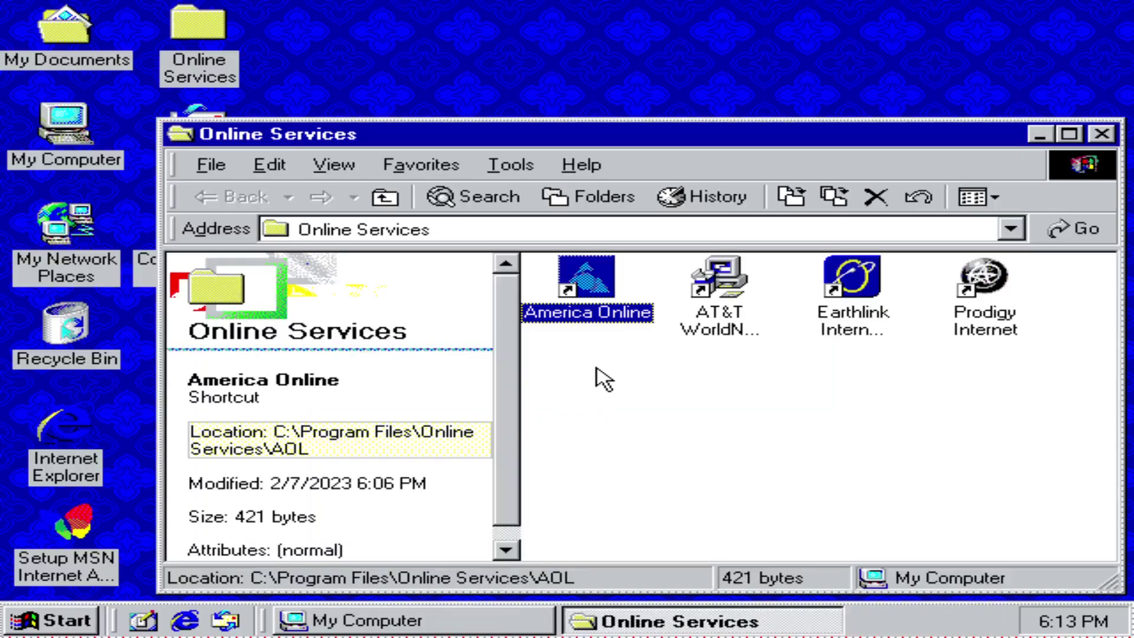
pyautogui.click(612, 381)
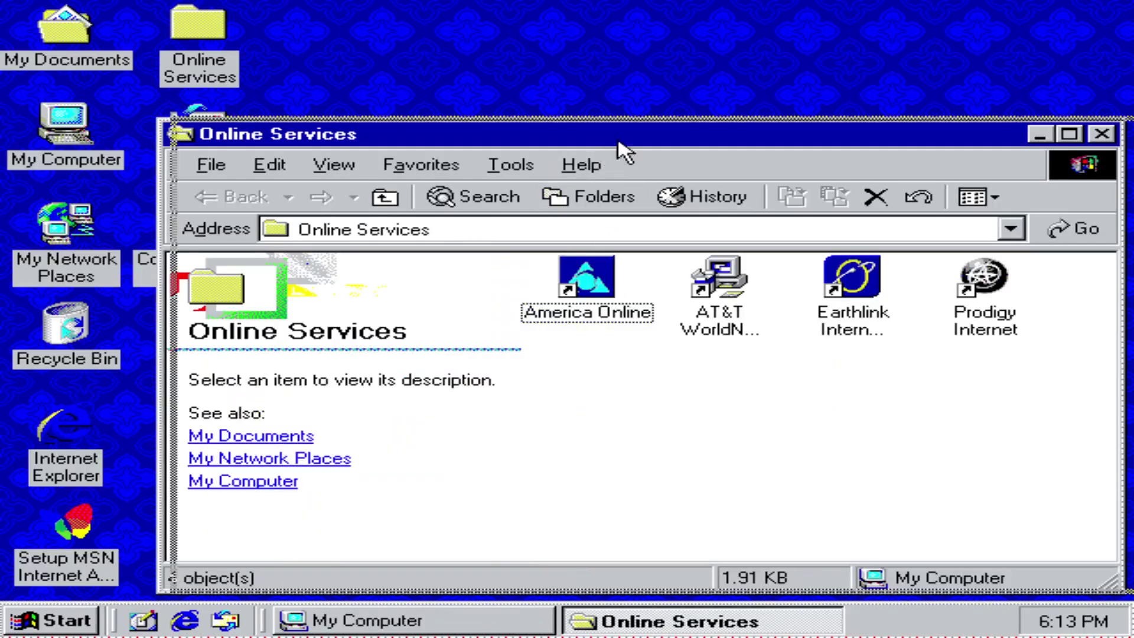
# - Reposition the Online Services window, open the AT&T WorldNet Service offer, read through it, and start its sign-up
pyautogui.moveTo(615, 144); pyautogui.dragTo(519, 142)
pyautogui.doubleClick(579, 288)
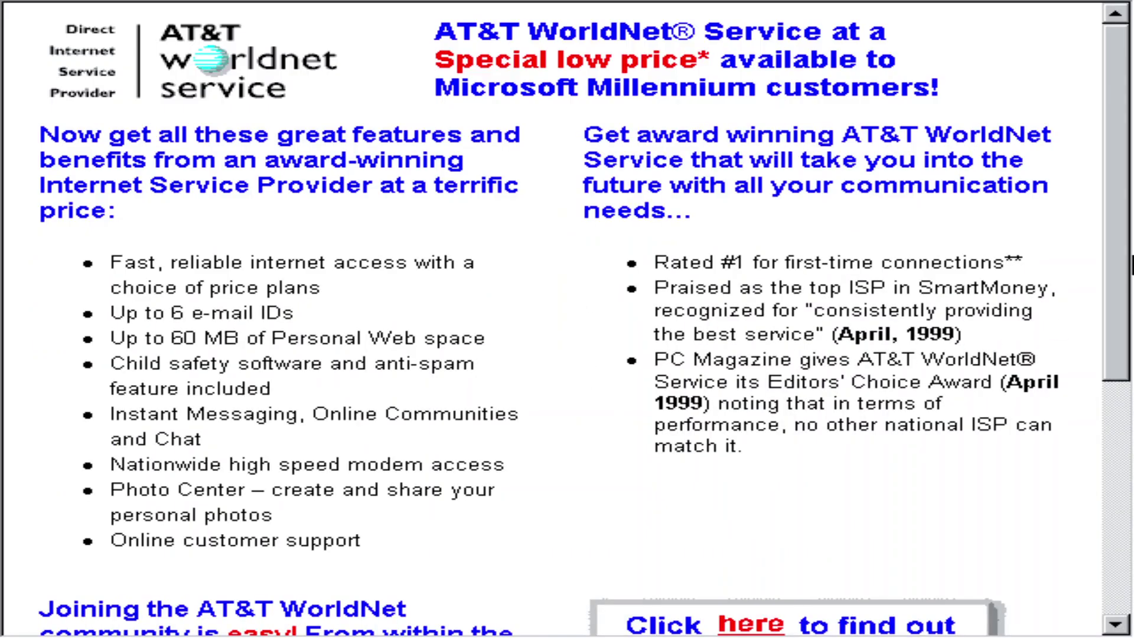
pyautogui.scroll(-5, 818, 417)
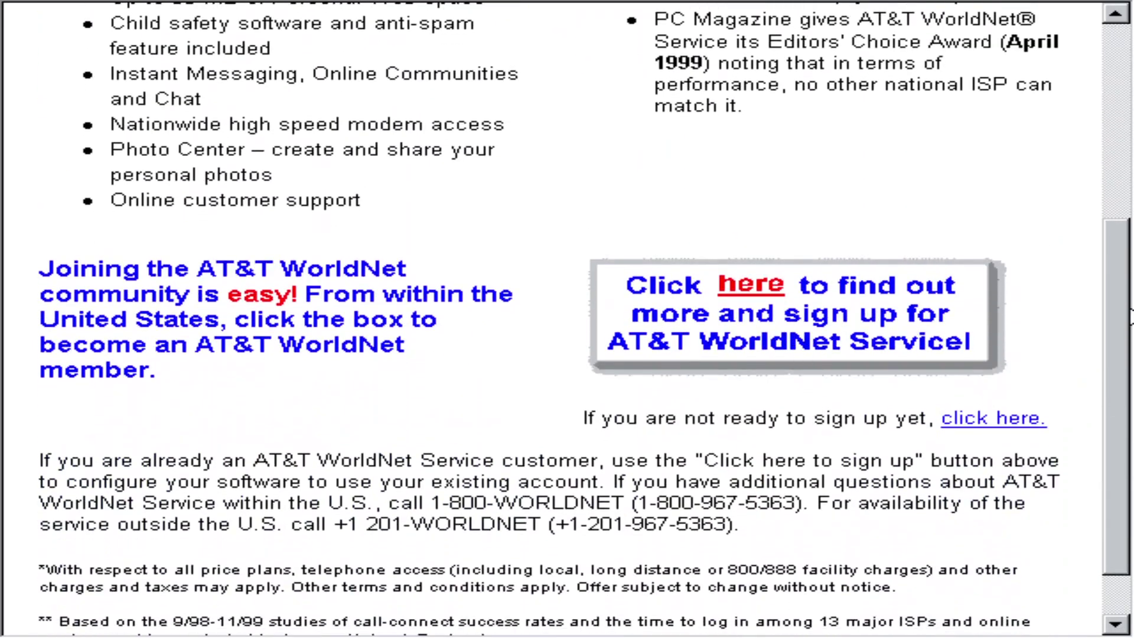
pyautogui.scroll(-1, 1122, 378)
pyautogui.scroll(6, 919, 157)
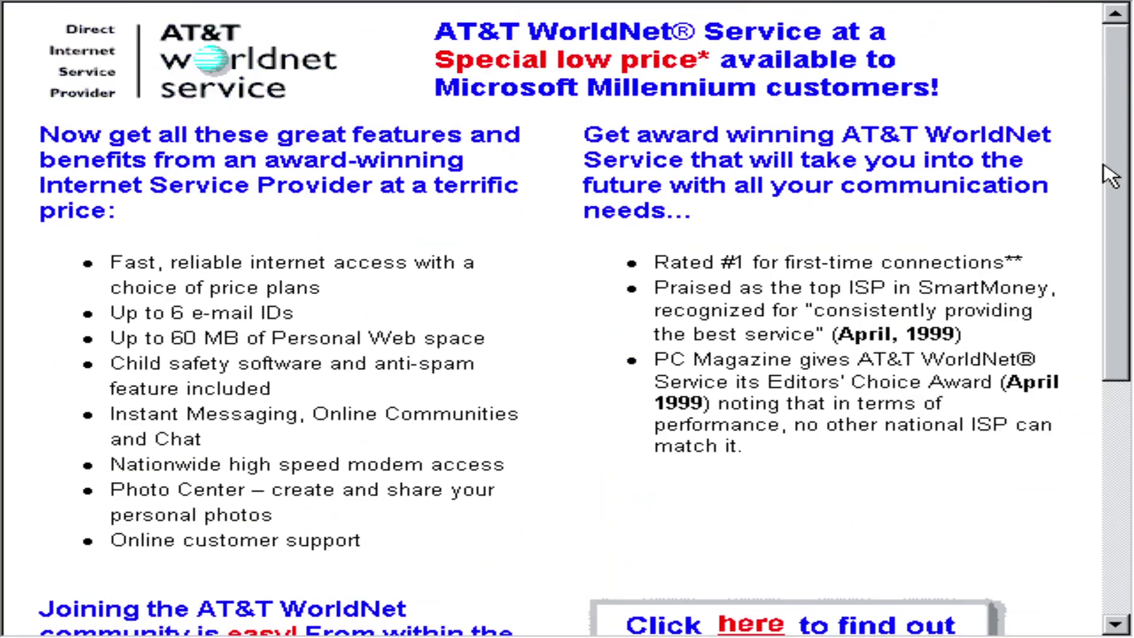
pyautogui.scroll(-1, 827, 620)
pyautogui.click(788, 589)
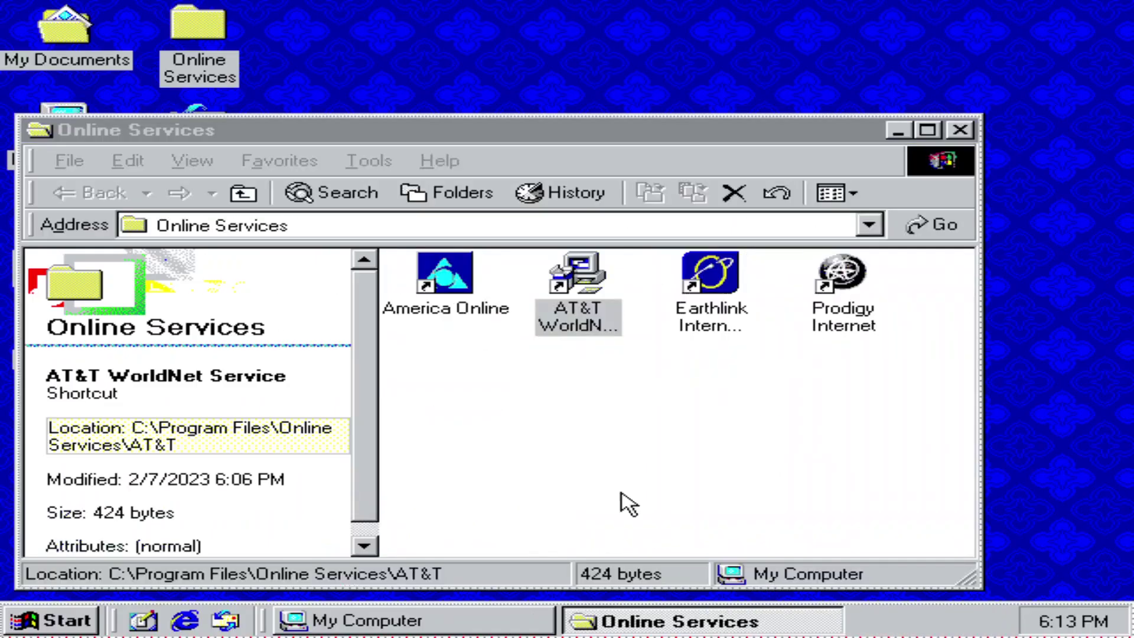
# - Try the Earthlink Internet setup, exiting the AT&T WorldNet setup and cancelling the modem installation
pyautogui.doubleClick(676, 291)
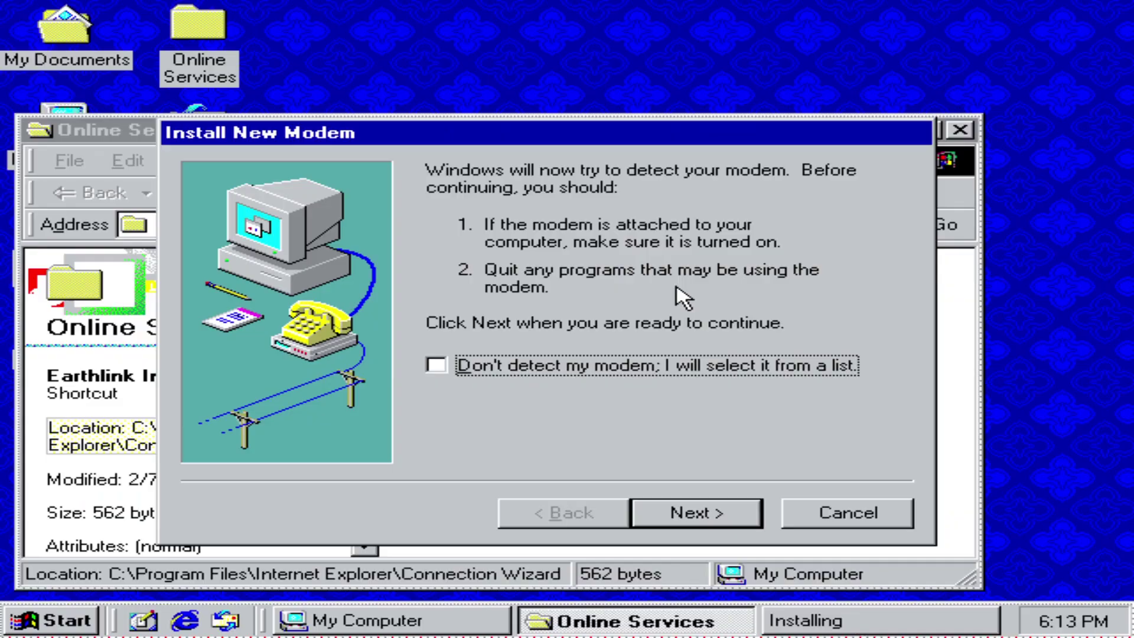
pyautogui.click(851, 513)
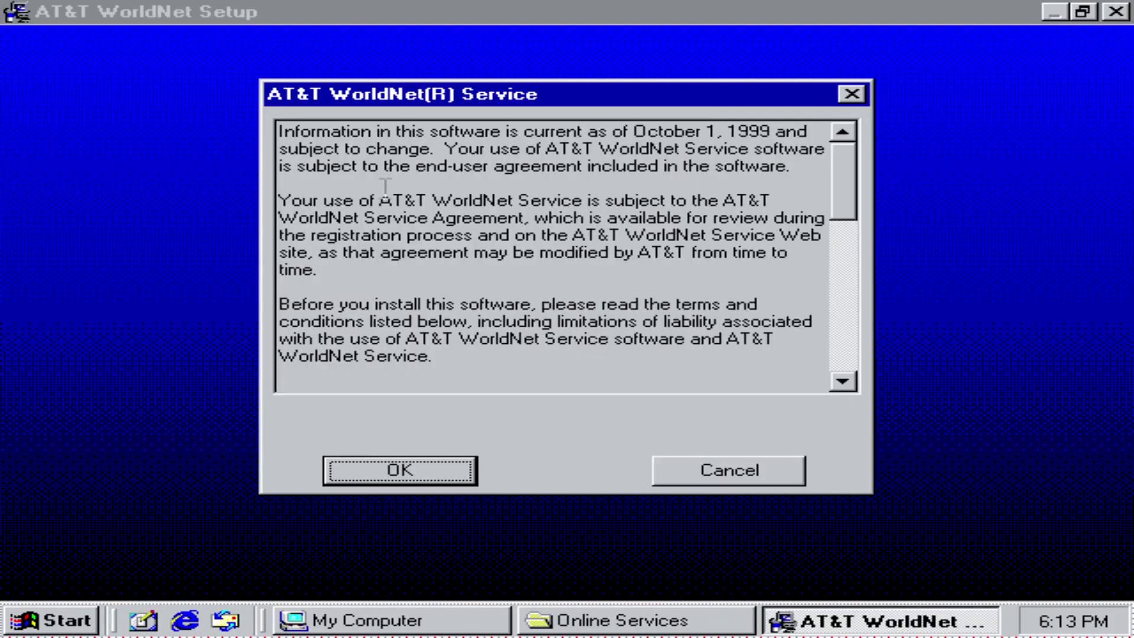
pyautogui.click(701, 471)
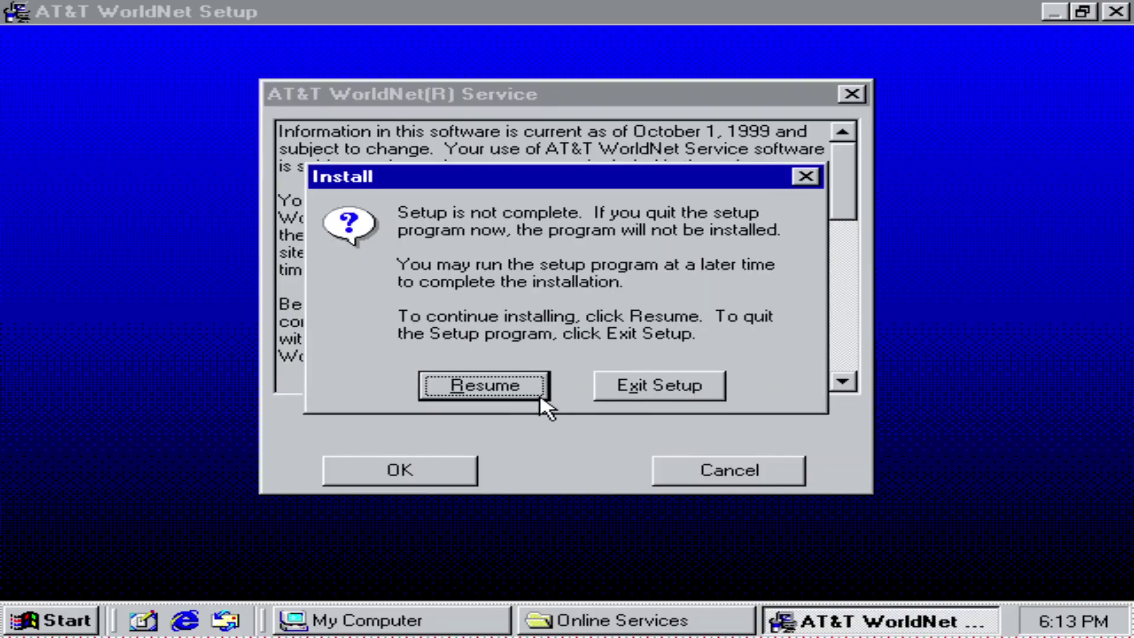
pyautogui.click(599, 399)
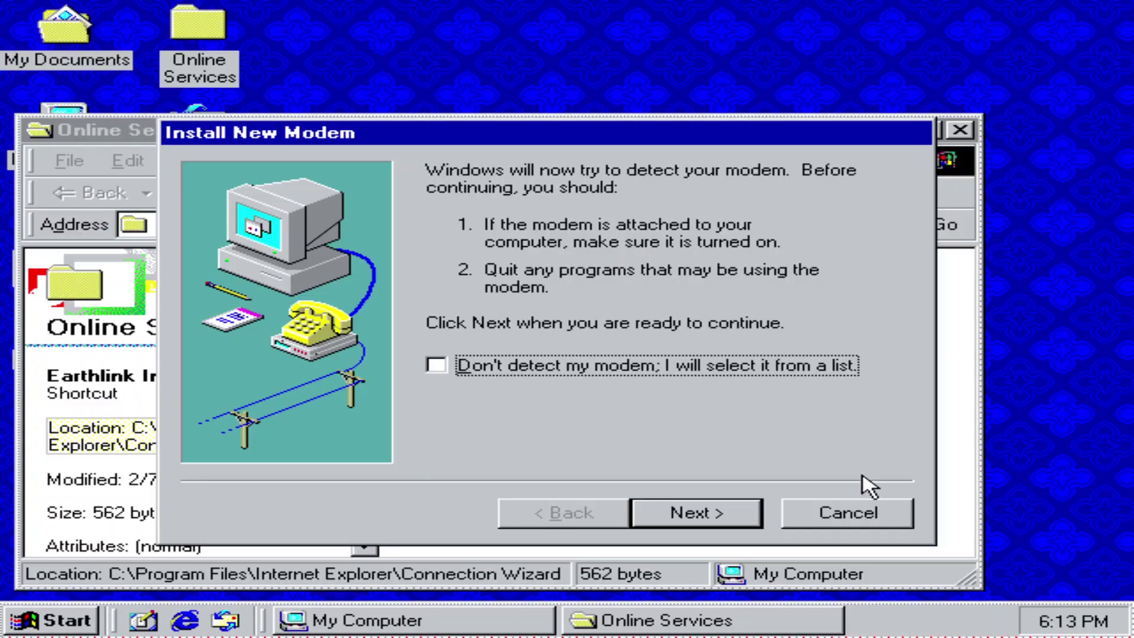
pyautogui.click(845, 520)
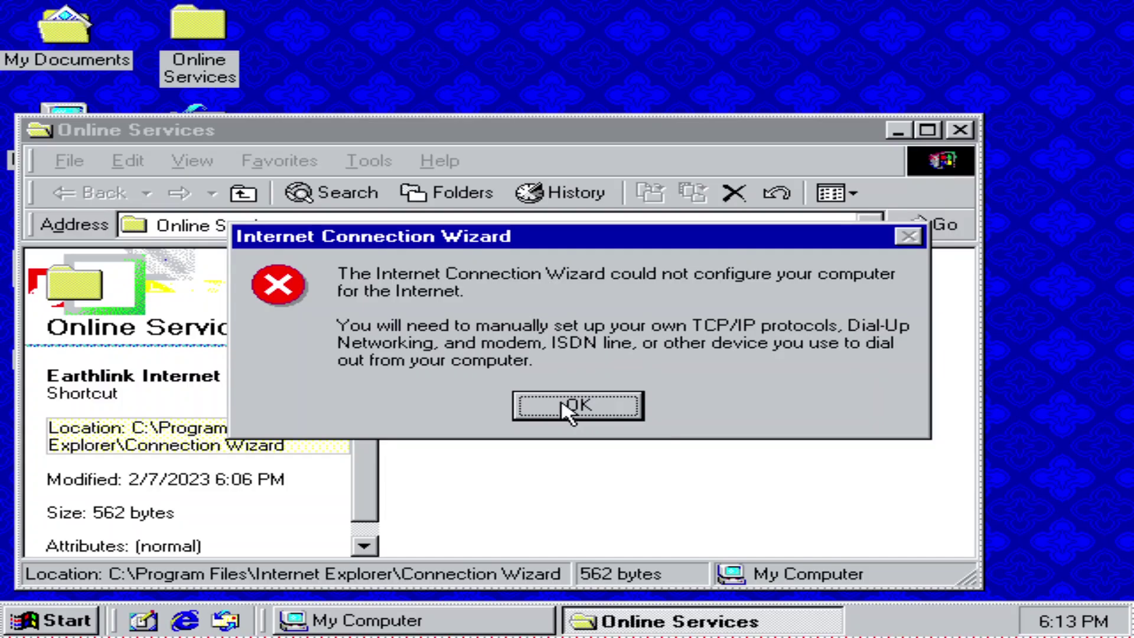
pyautogui.click(564, 403)
# - Try the Prodigy Internet setup, cancel its modem installation, and close the Online Services folder
pyautogui.doubleClick(826, 313)
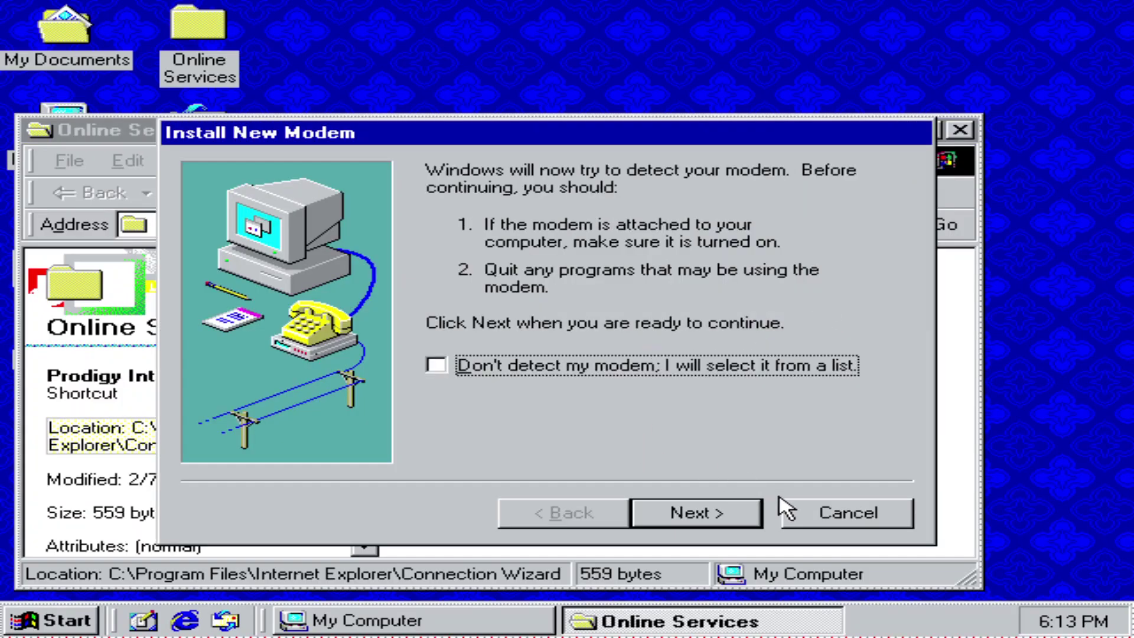
pyautogui.click(795, 509)
pyautogui.click(957, 130)
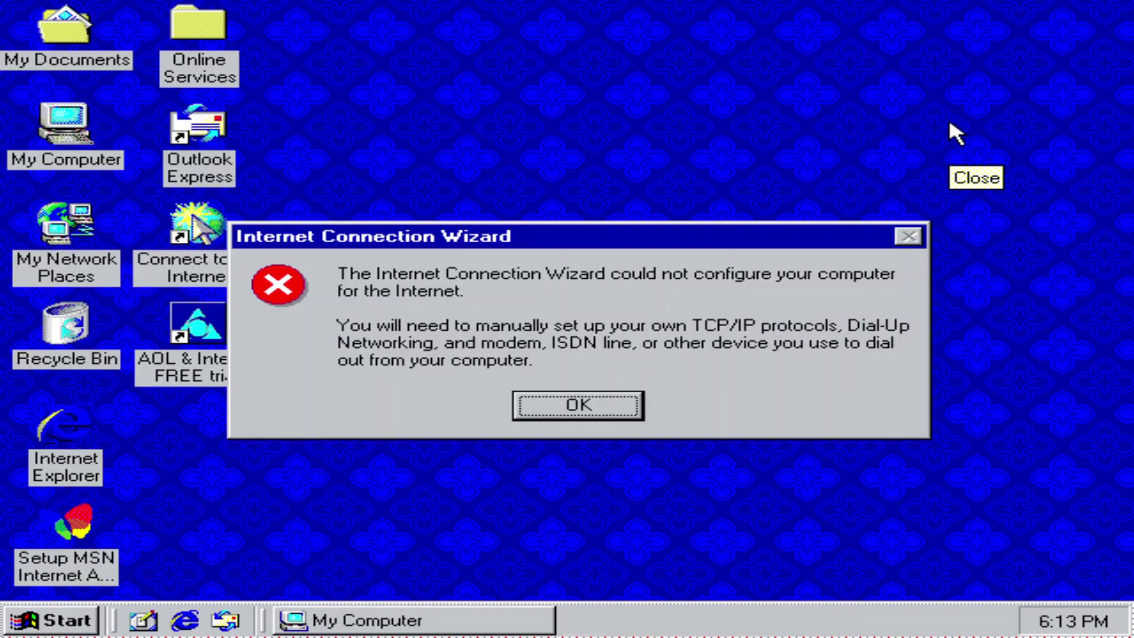
pyautogui.click(581, 403)
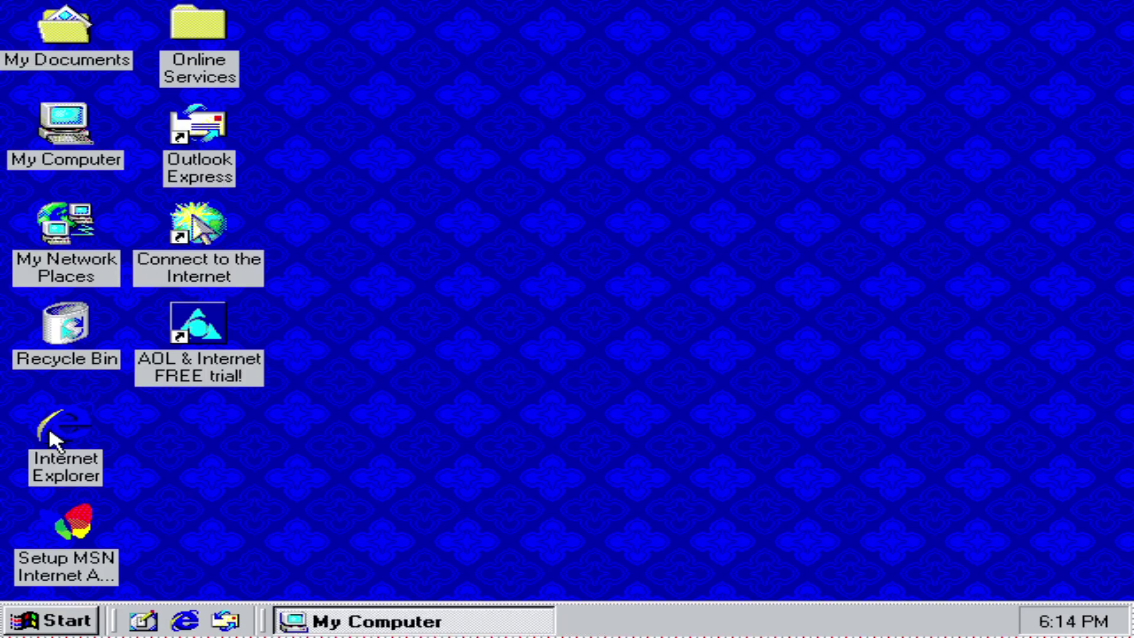
# - Launch the MSN Internet Access setup from the desktop and exit it at the welcome page
pyautogui.click(59, 550)
pyautogui.doubleClick(83, 541)
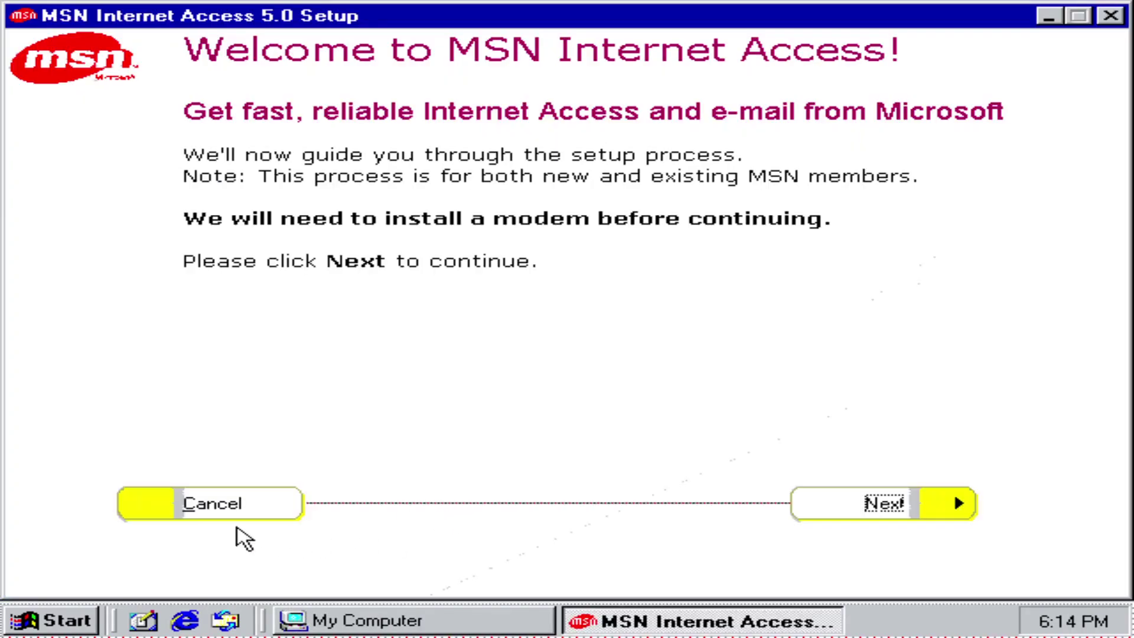
pyautogui.click(233, 508)
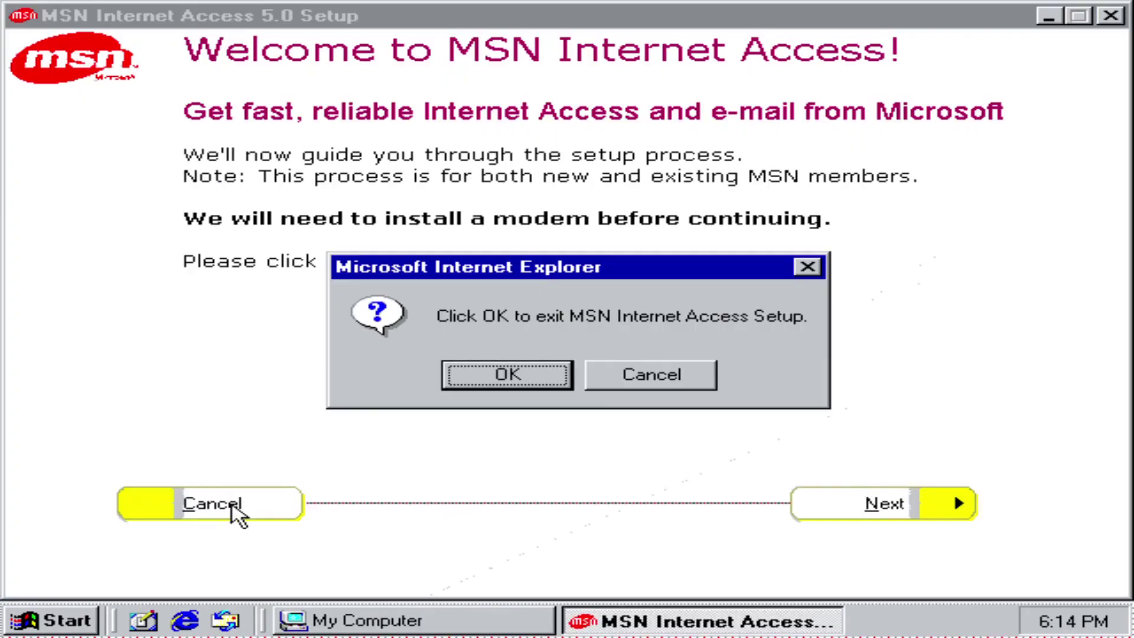
pyautogui.click(505, 378)
# - Open the system properties of My Computer and view the Device Manager, Hardware Profiles and Performance pages
pyautogui.rightClick(502, 340)
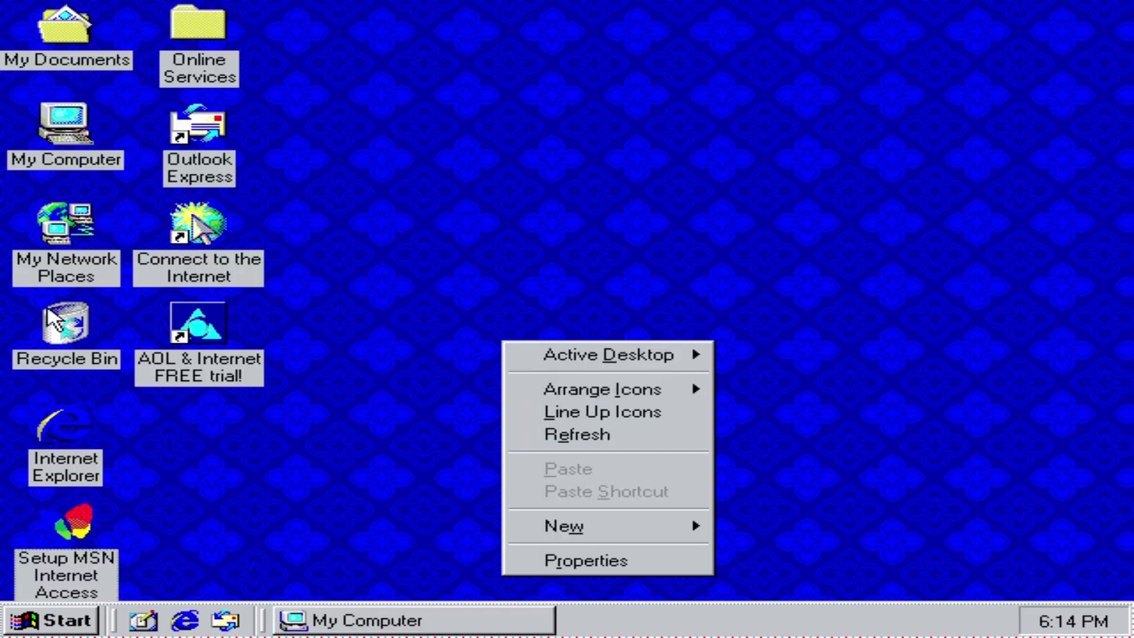
pyautogui.rightClick(90, 102)
pyautogui.click(97, 310)
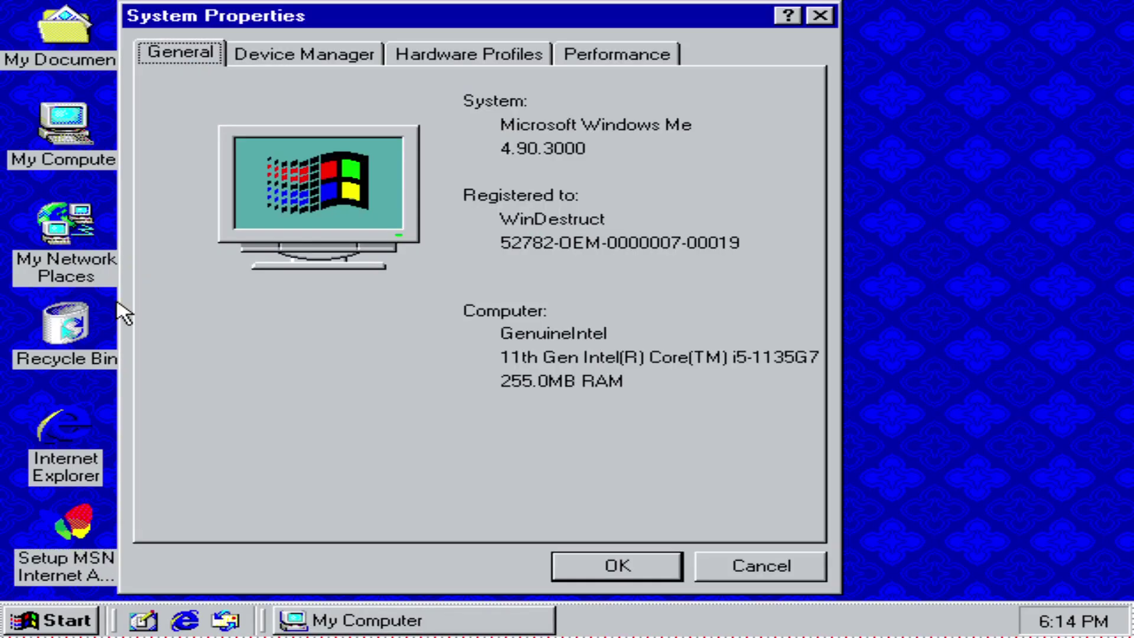
pyautogui.click(298, 56)
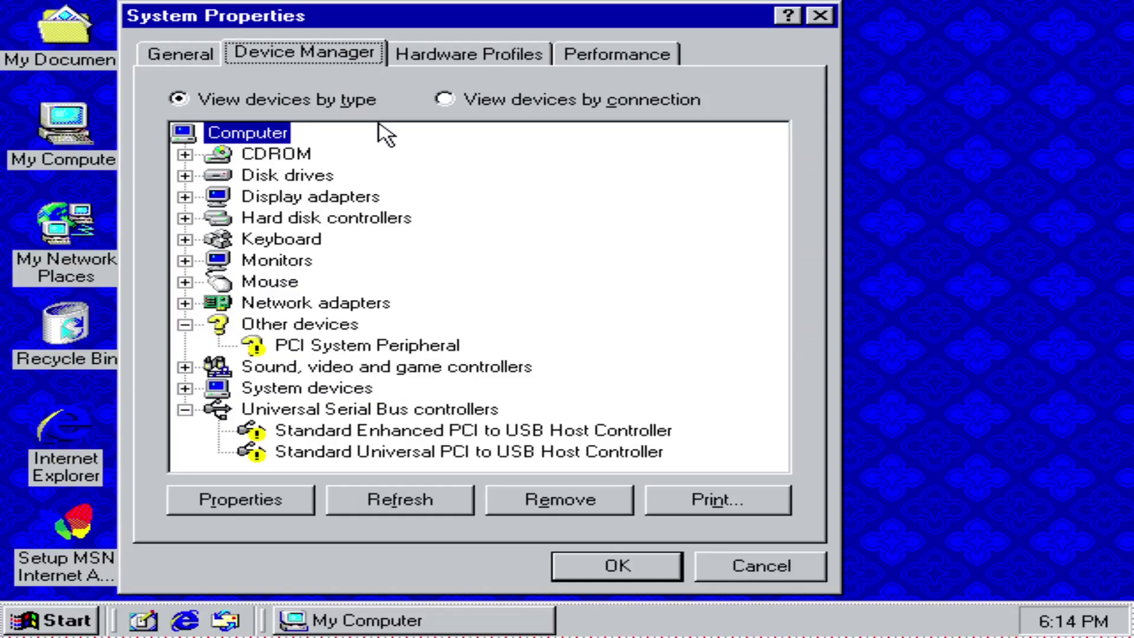
pyautogui.click(471, 53)
pyautogui.click(631, 57)
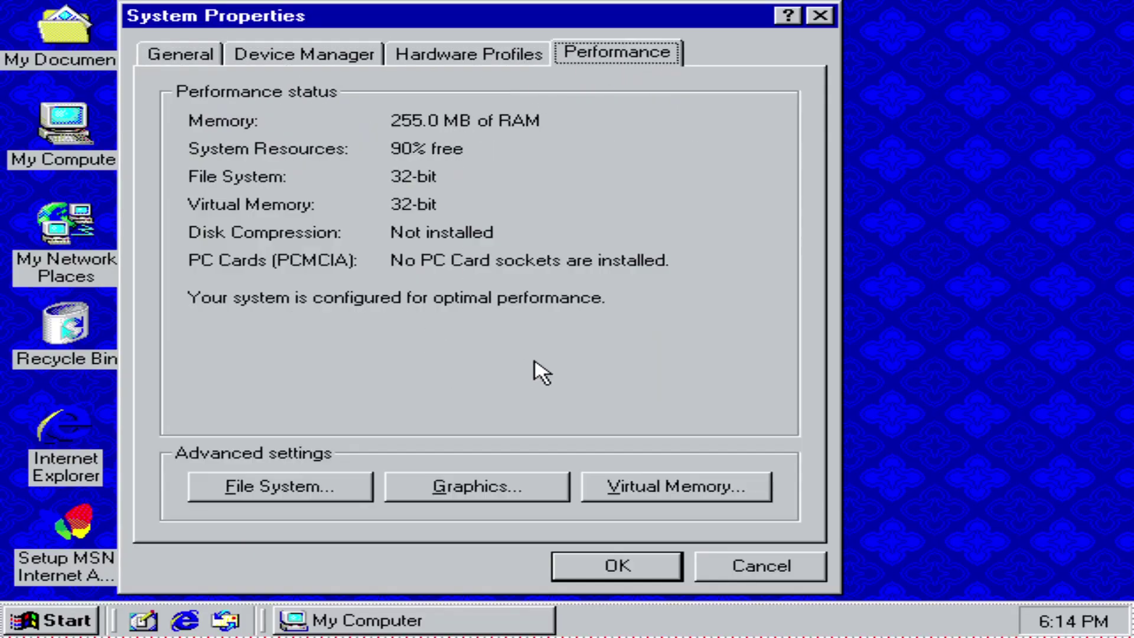
# - View the Troubleshooting, Floppy Disk, CD-ROM and Removable Disk pages of the file system properties, and close both properties dialogs
pyautogui.click(335, 485)
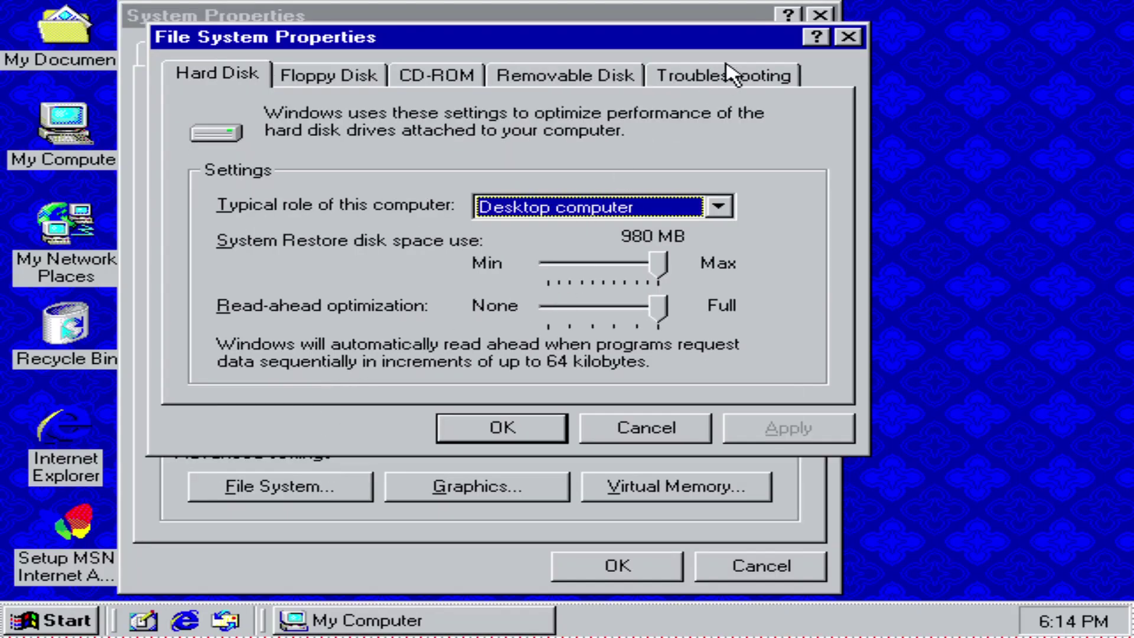
pyautogui.click(736, 75)
pyautogui.click(324, 78)
pyautogui.click(424, 78)
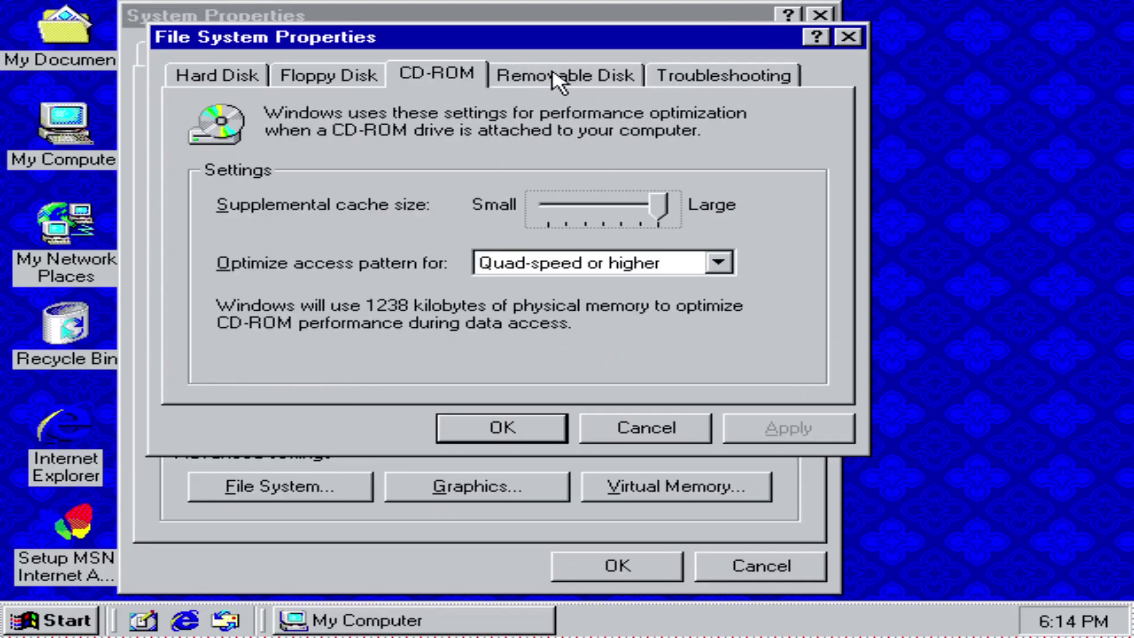
pyautogui.click(559, 77)
pyautogui.click(848, 37)
pyautogui.click(820, 14)
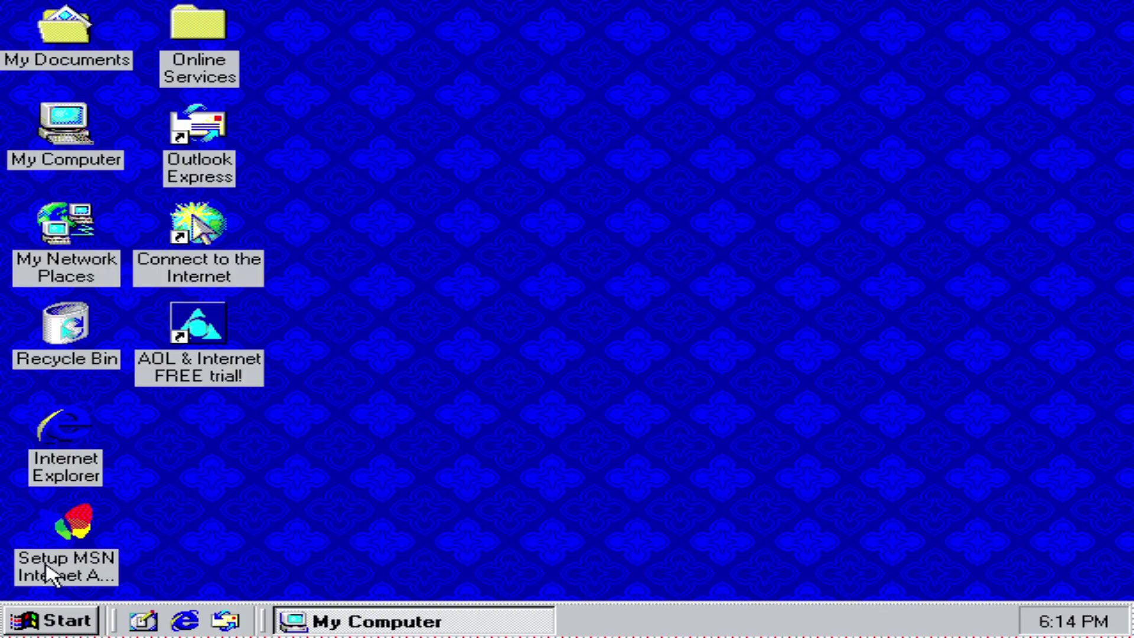
# - Open Windows Help and Support, and launch the Minesweeper game
pyautogui.click(50, 620)
pyautogui.click(293, 440)
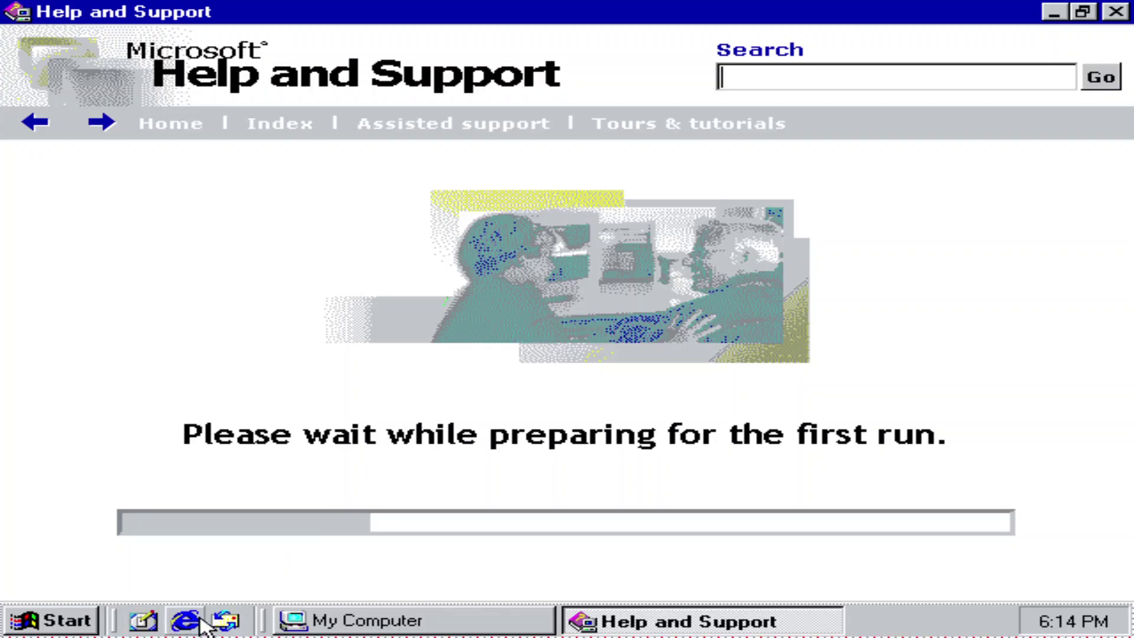
pyautogui.click(71, 626)
pyautogui.moveTo(257, 288)
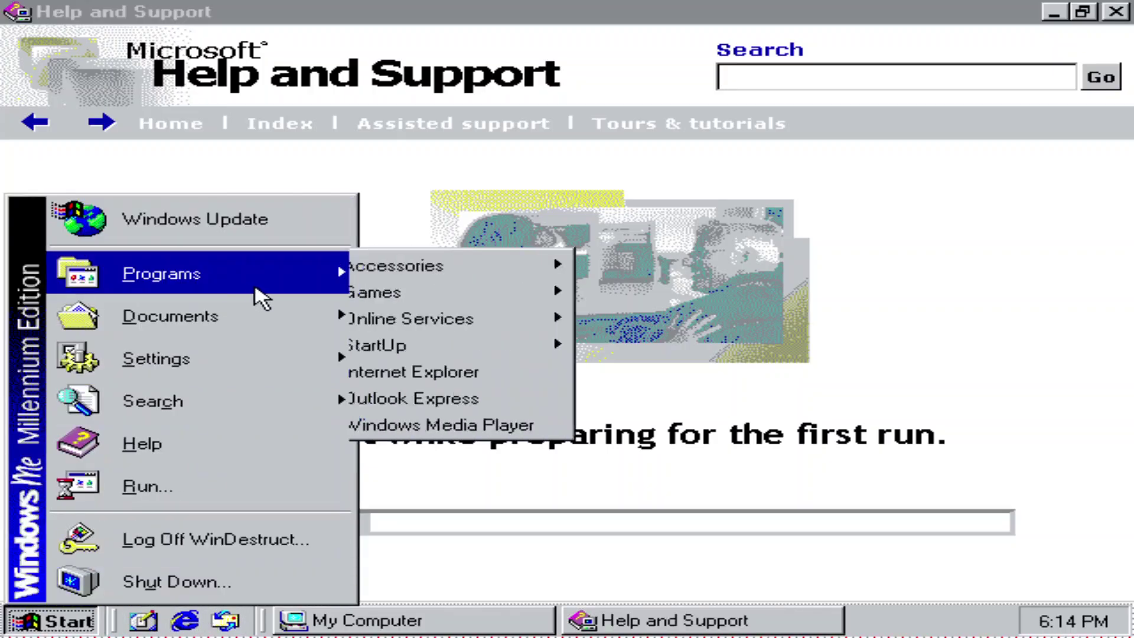
pyautogui.moveTo(476, 295)
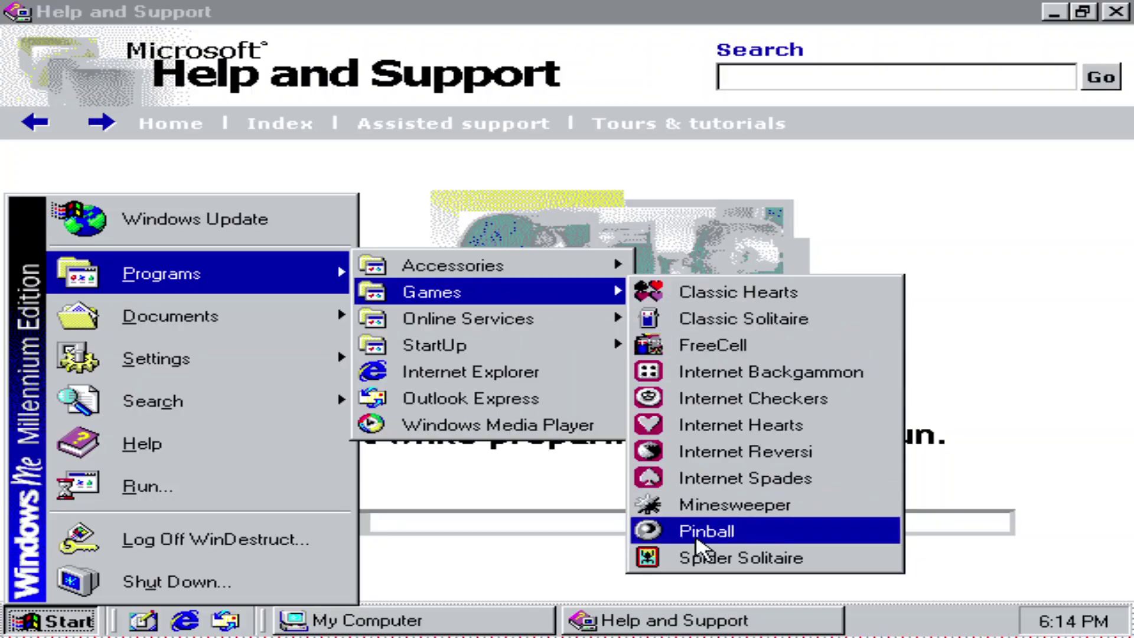
pyautogui.click(733, 505)
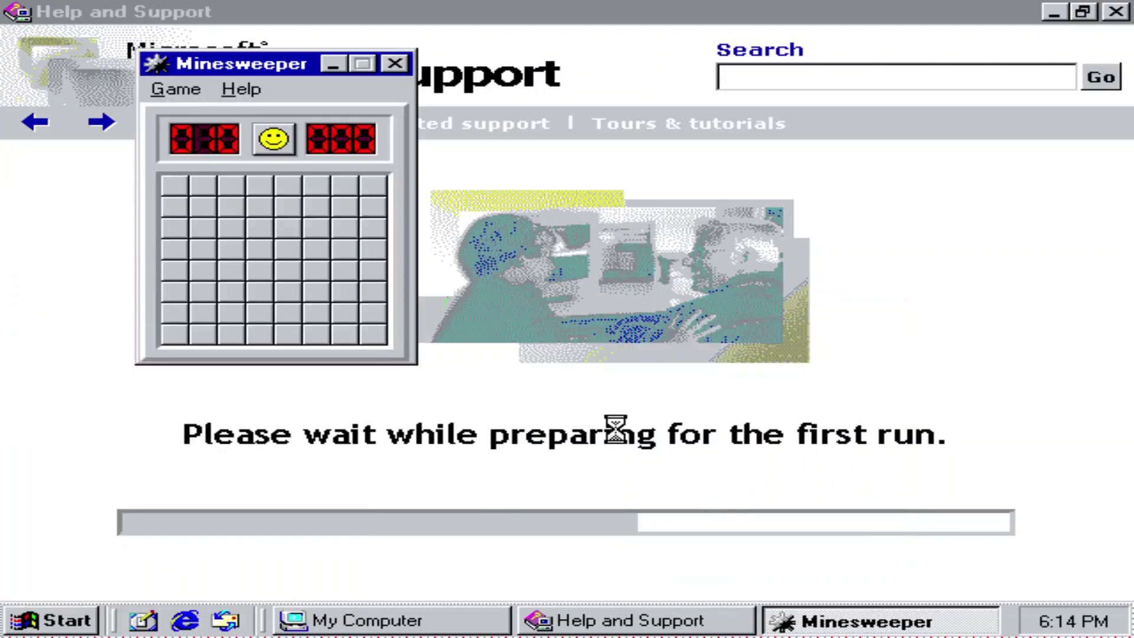
# - Uncover the upper part of the Minesweeper board, flagging the mines in row 2, column 4 and row 4, column 3
pyautogui.click(309, 253)
pyautogui.rightClick(260, 208)
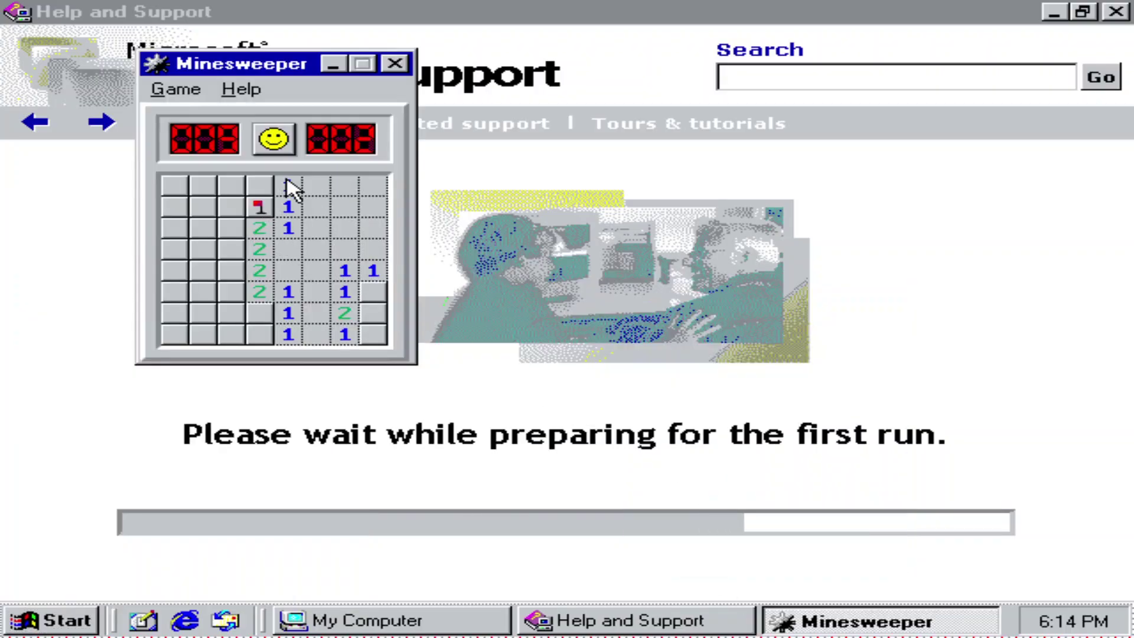
pyautogui.click(259, 186)
pyautogui.click(231, 187)
pyautogui.rightClick(231, 248)
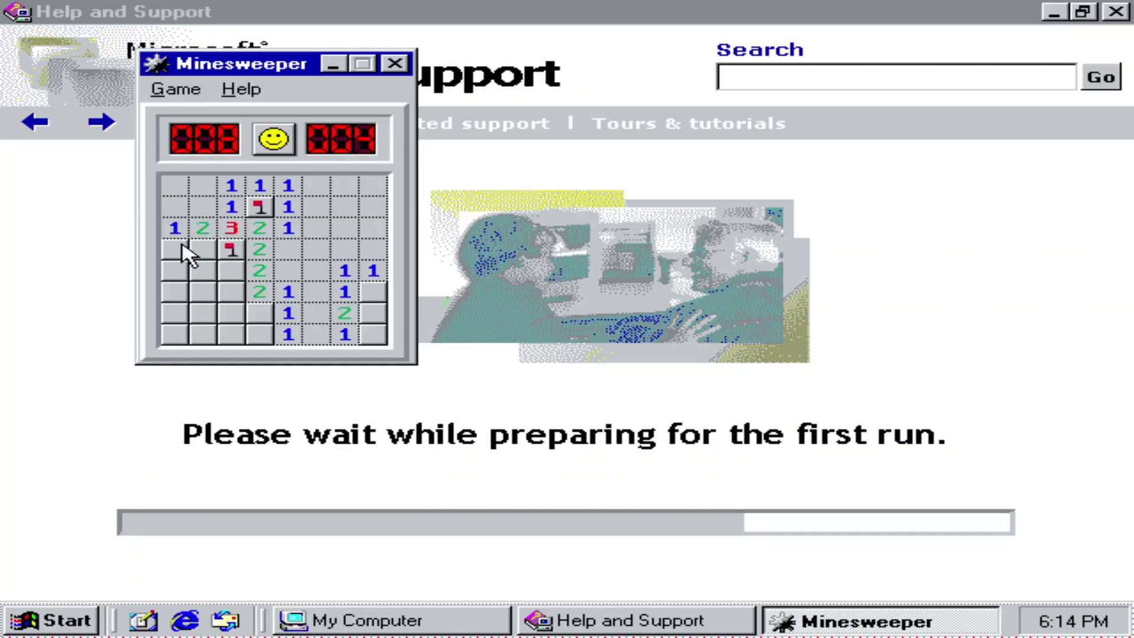
# - Flag the mines in row 4, column 2 and row 5, column 3, and uncover the safe cells around them
pyautogui.rightClick(177, 250)
pyautogui.rightClick(203, 250)
pyautogui.rightClick(174, 250)
pyautogui.click(182, 250)
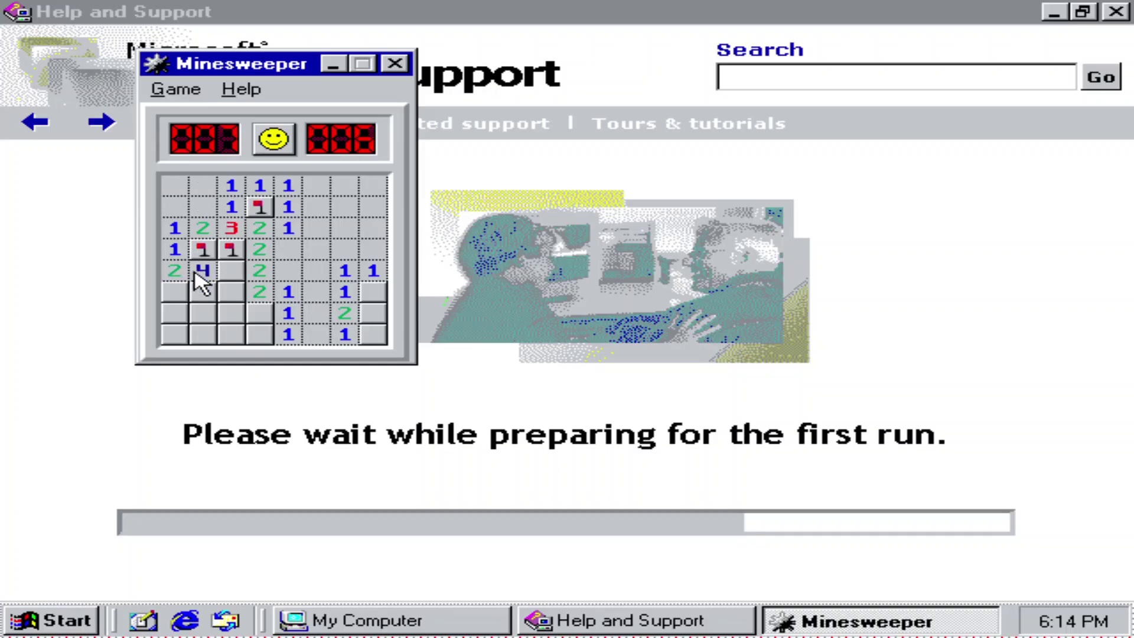
pyautogui.rightClick(231, 271)
pyautogui.click(264, 278)
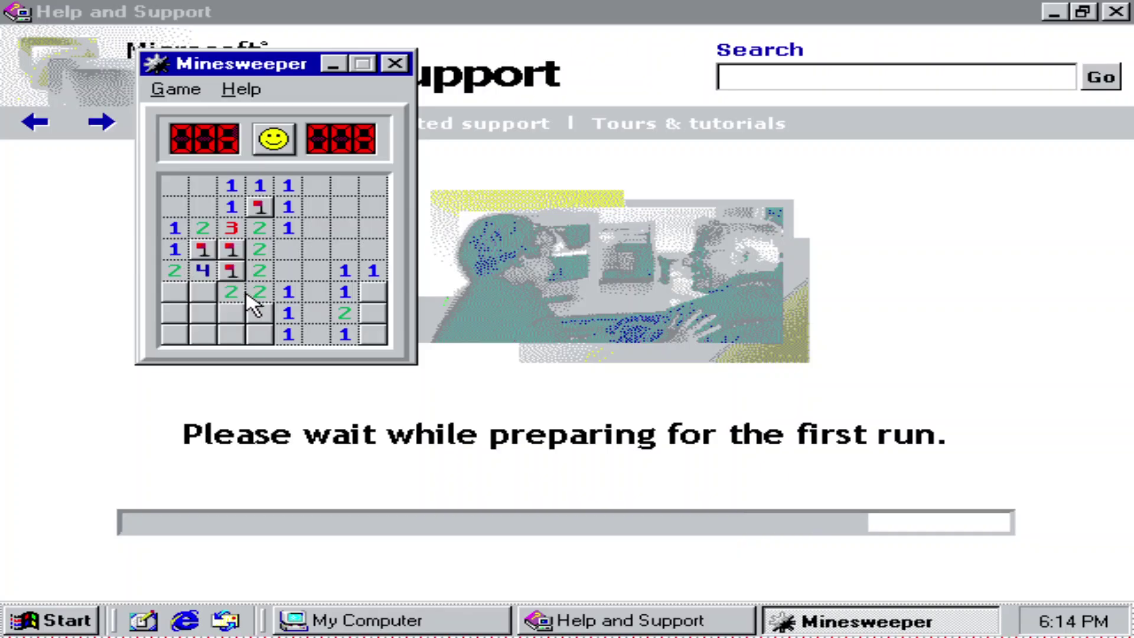
pyautogui.click(223, 294)
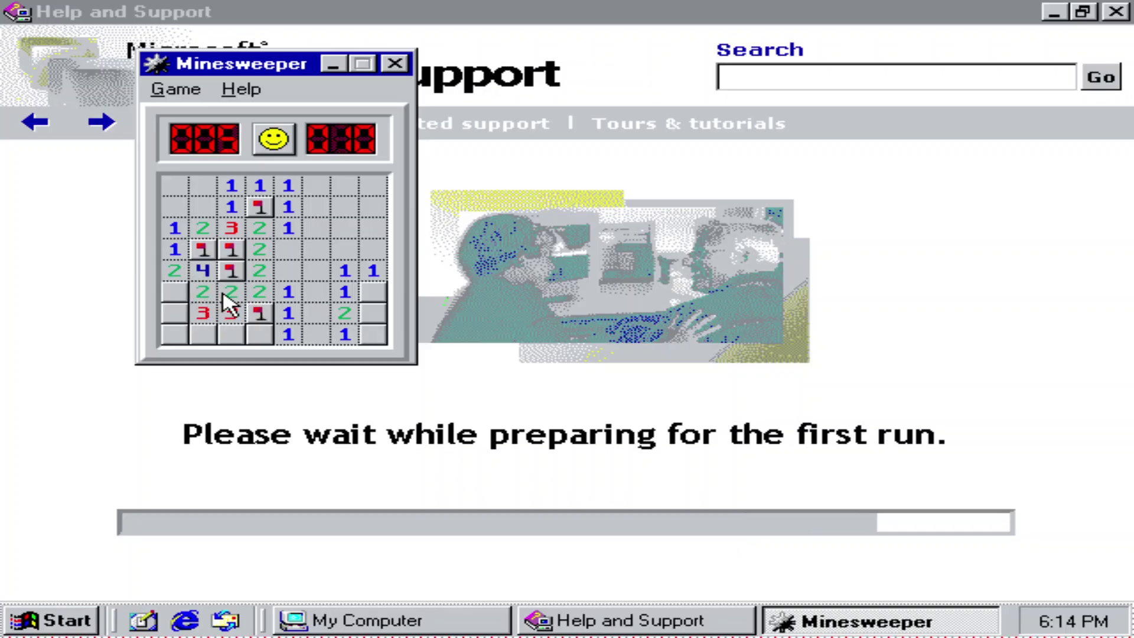
# - Flag the remaining mines in the lower rows and uncover the last safe cells to complete the Minesweeper board
pyautogui.rightClick(183, 289)
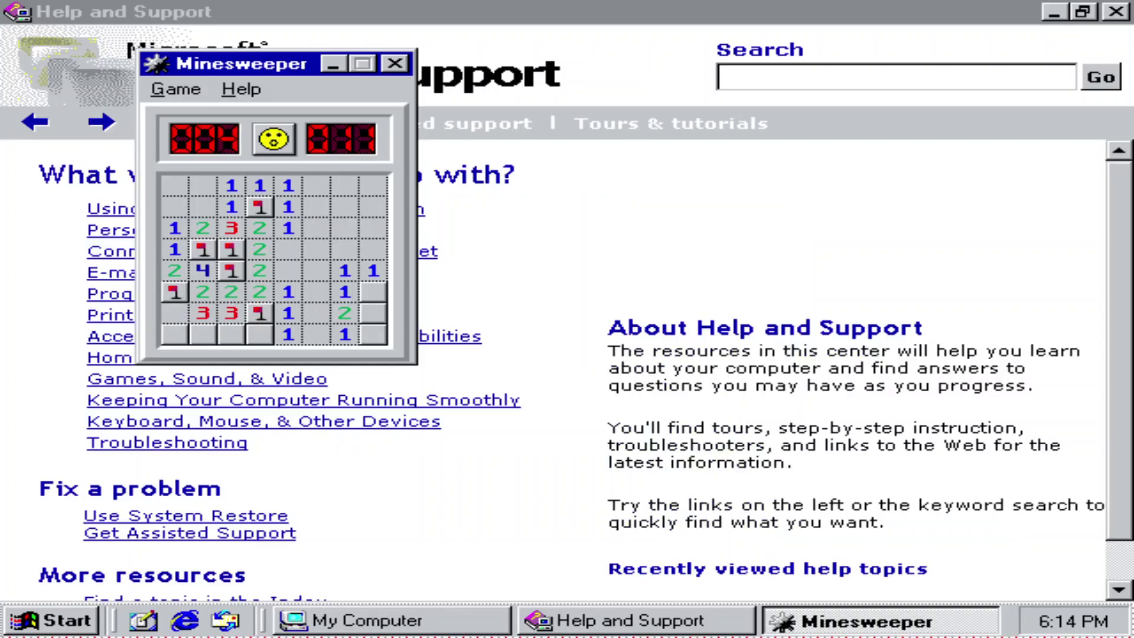
pyautogui.click(286, 334)
pyautogui.rightClick(235, 335)
pyautogui.rightClick(205, 334)
pyautogui.click(208, 322)
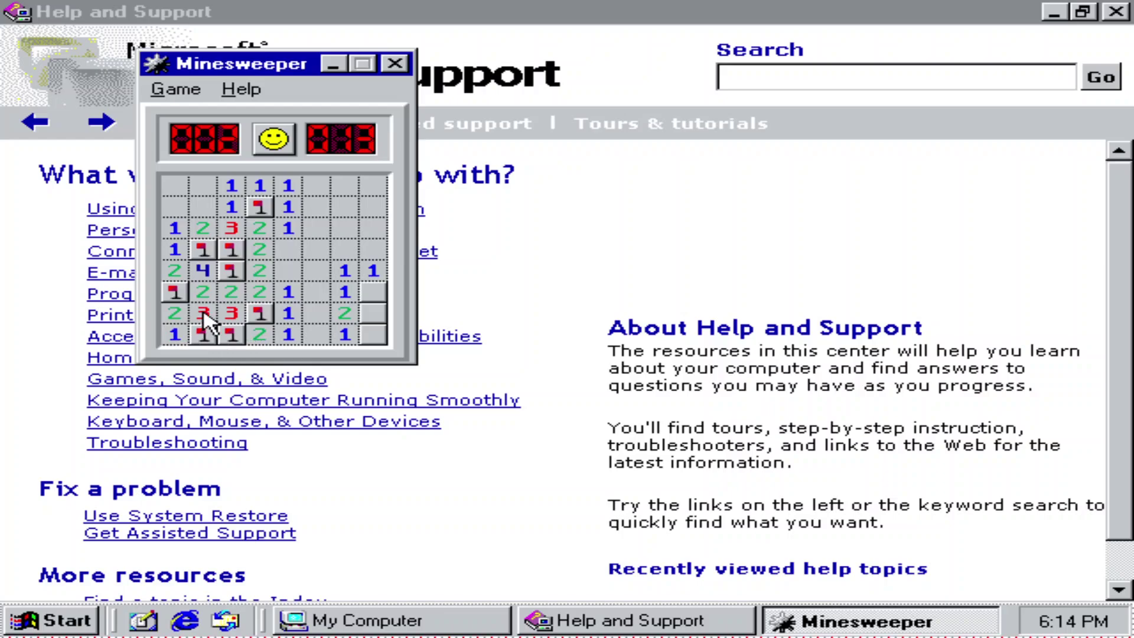
pyautogui.click(371, 316)
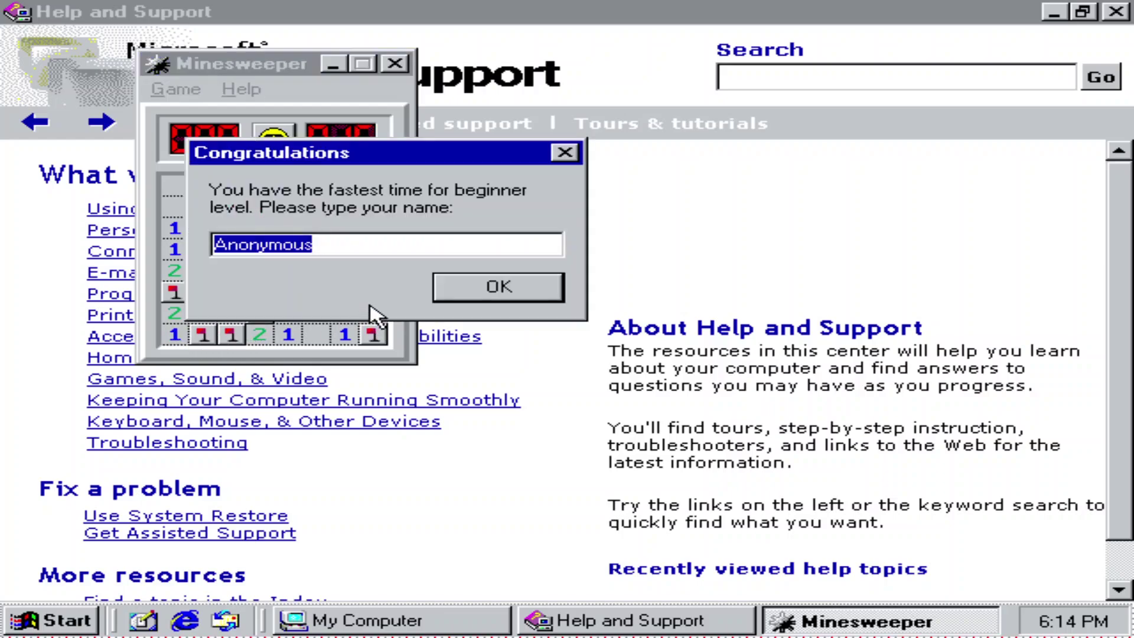
# - Enter the player's name for the fastest beginner time, dismiss the score list, and close Minesweeper
pyautogui.write('WinDestruct')
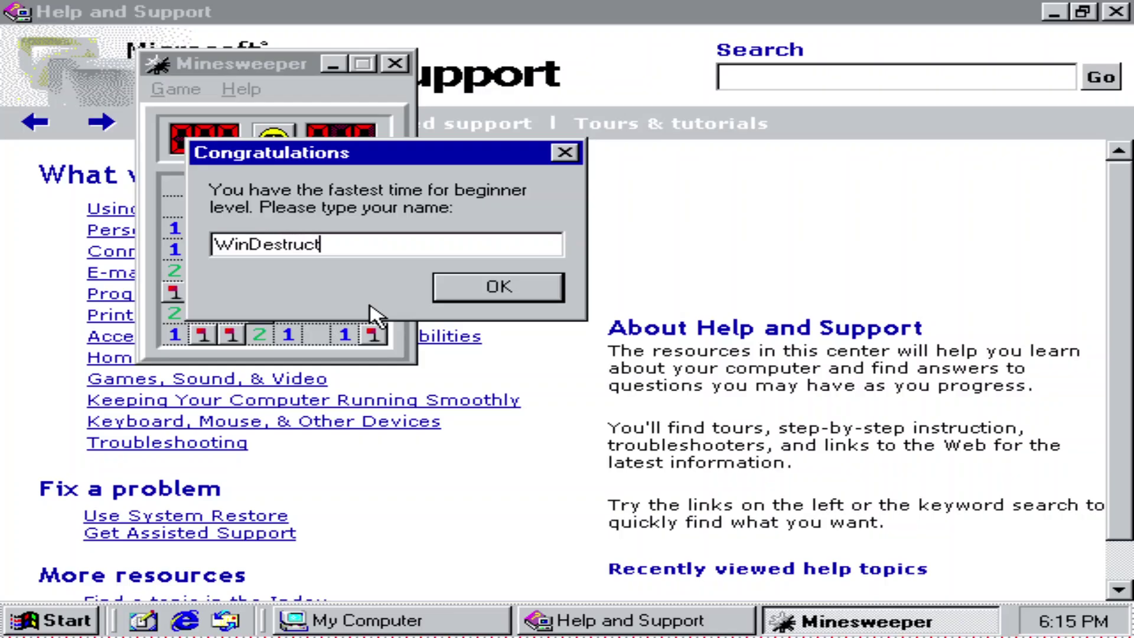
pyautogui.press('Return')
pyautogui.press('Return')
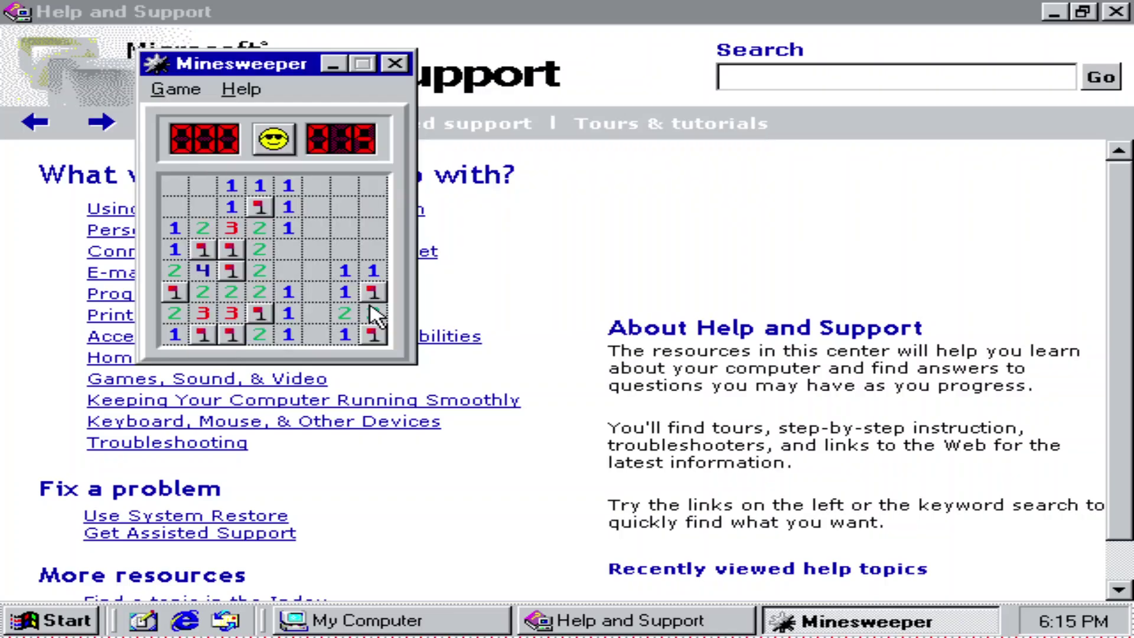
pyautogui.click(394, 63)
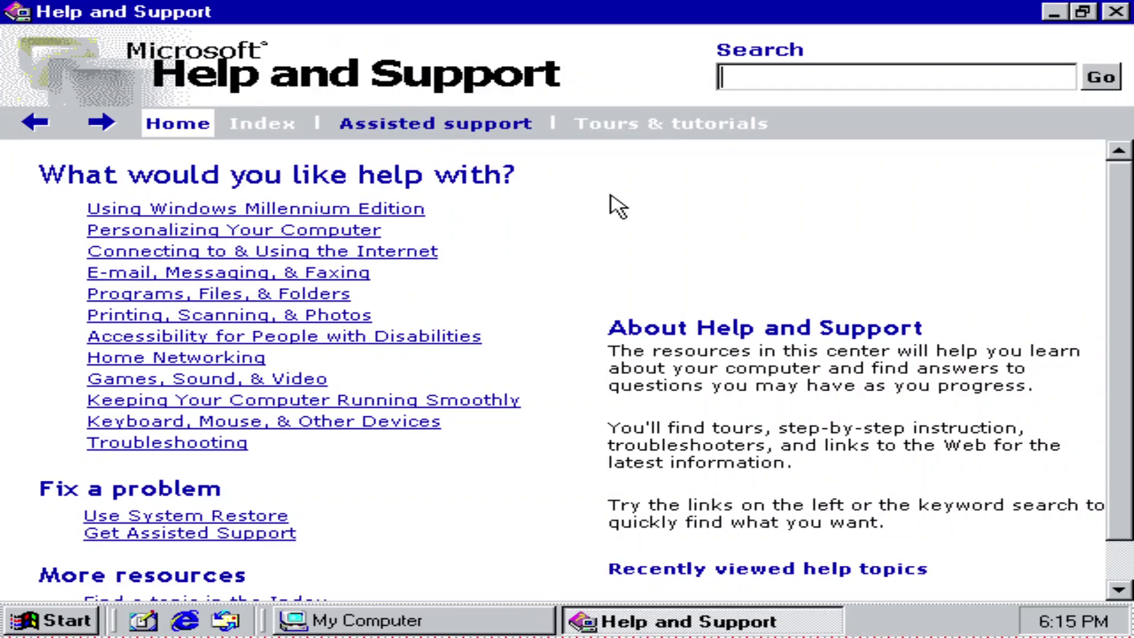
# - Open System Restore from the Help and Support home page, and close both it and Help and Support
pyautogui.scroll(-1, 549, 282)
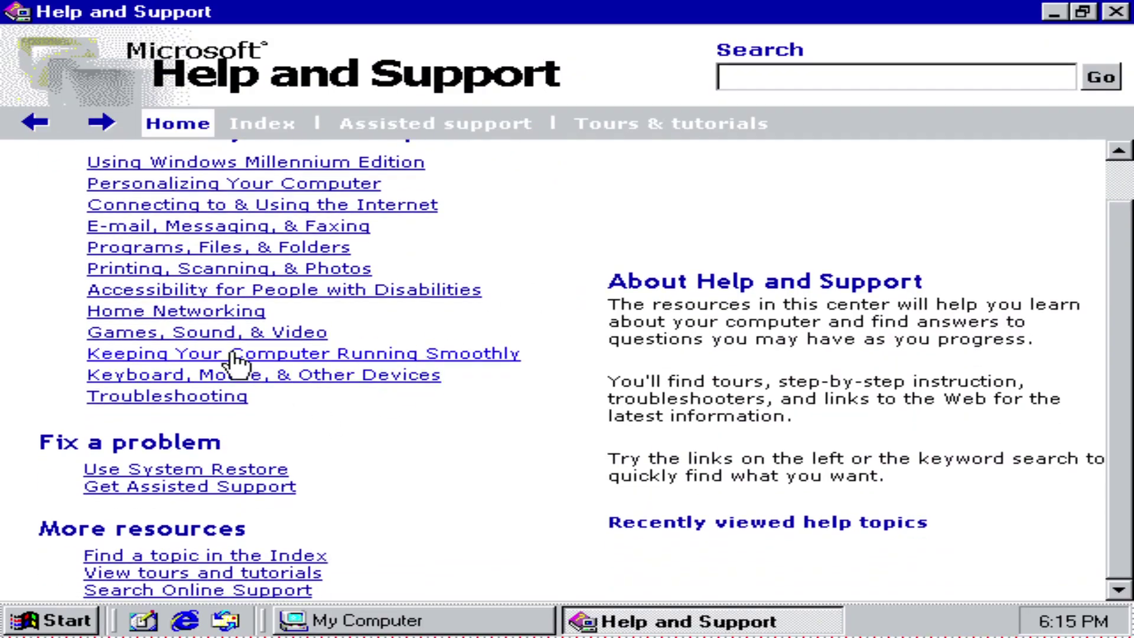
pyautogui.click(177, 471)
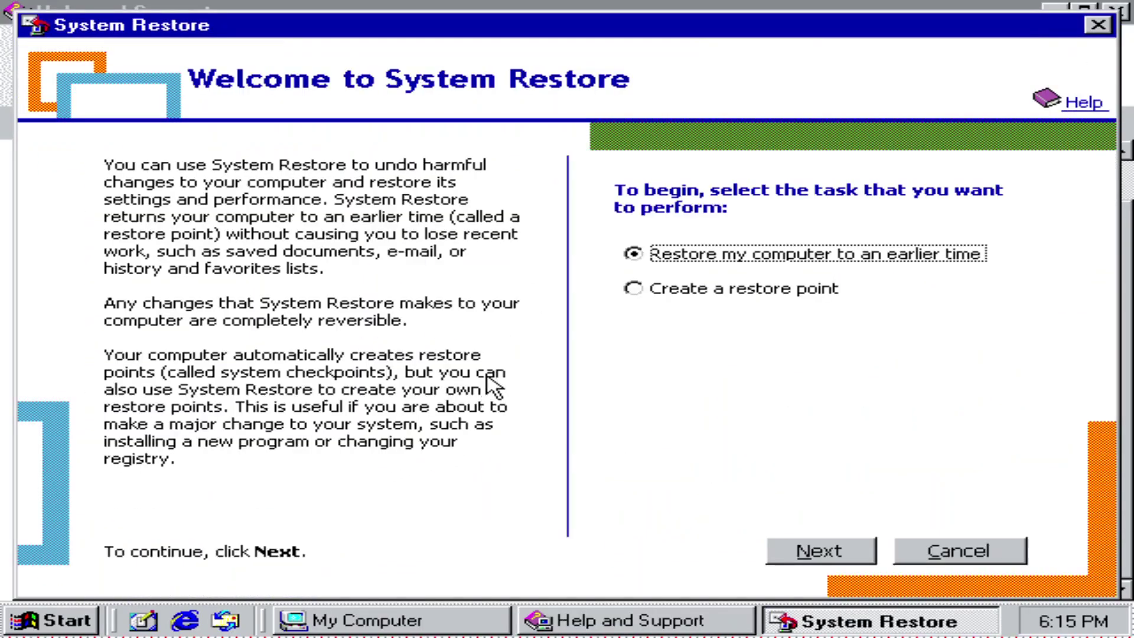
pyautogui.click(1099, 25)
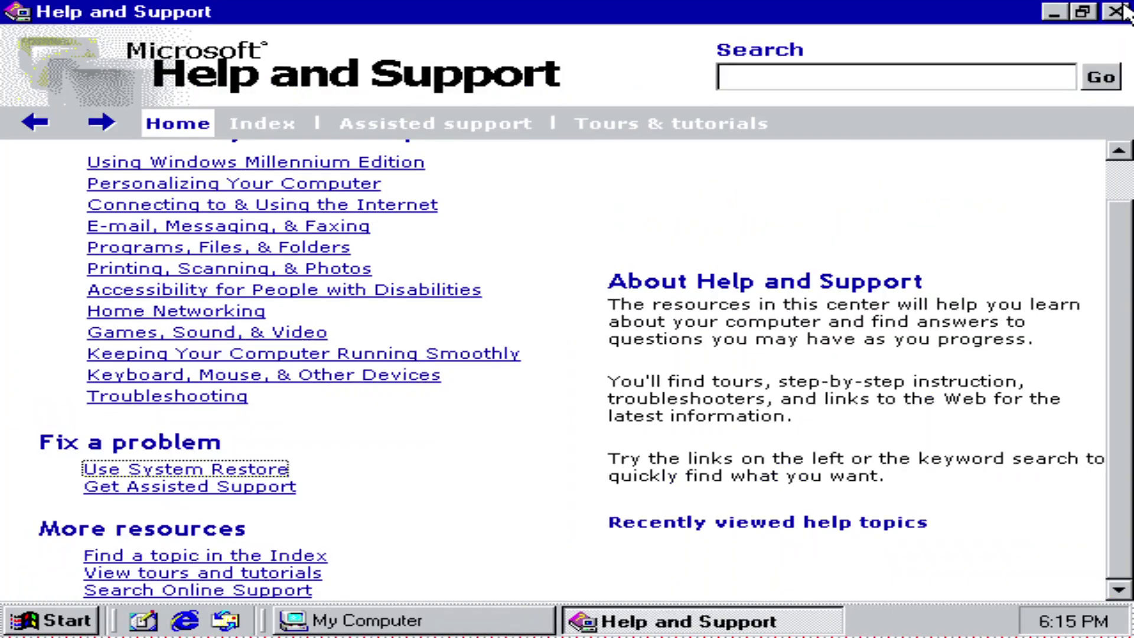
pyautogui.click(1116, 9)
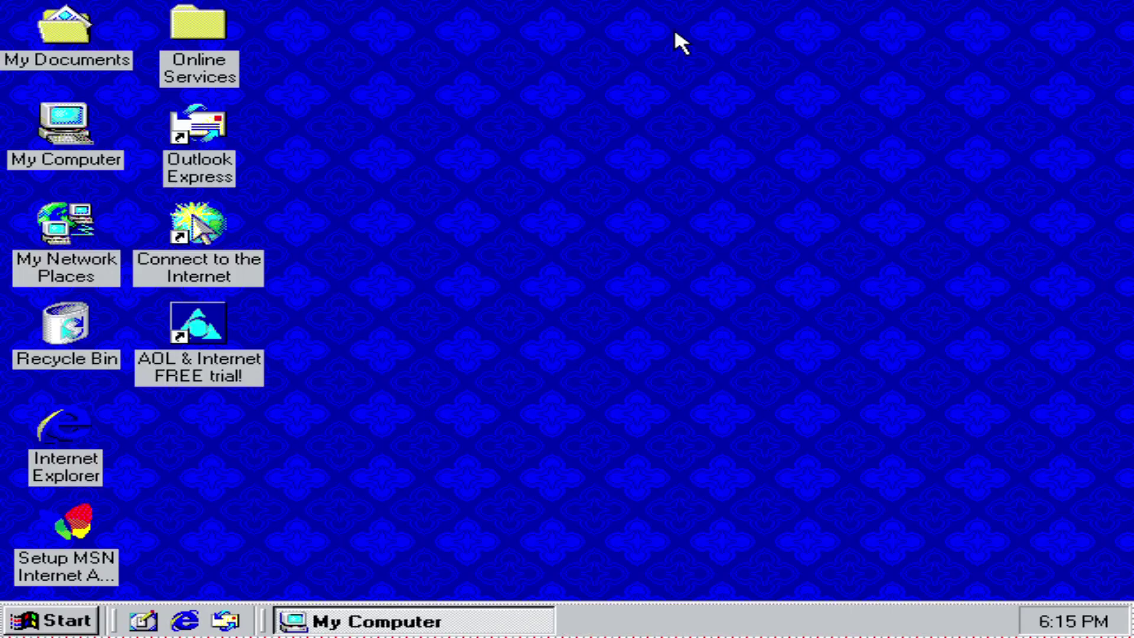
# - Open Control Panel, view and close its help topics, and look through its Tools commands
pyautogui.click(94, 628)
pyautogui.moveTo(278, 354)
pyautogui.click(426, 349)
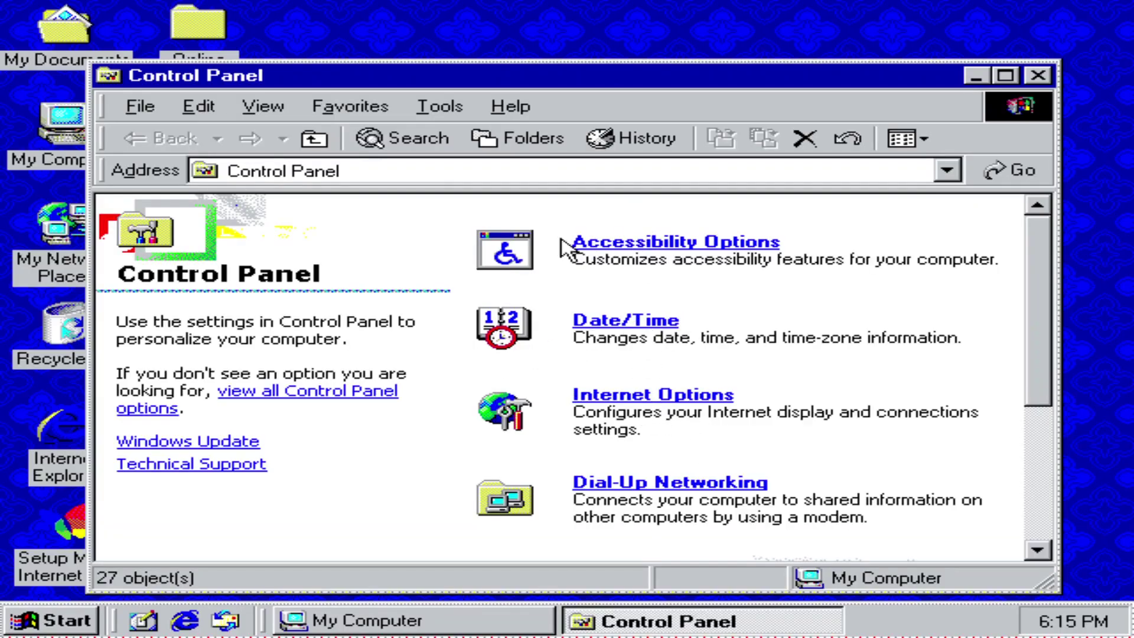
pyautogui.click(511, 107)
pyautogui.click(520, 136)
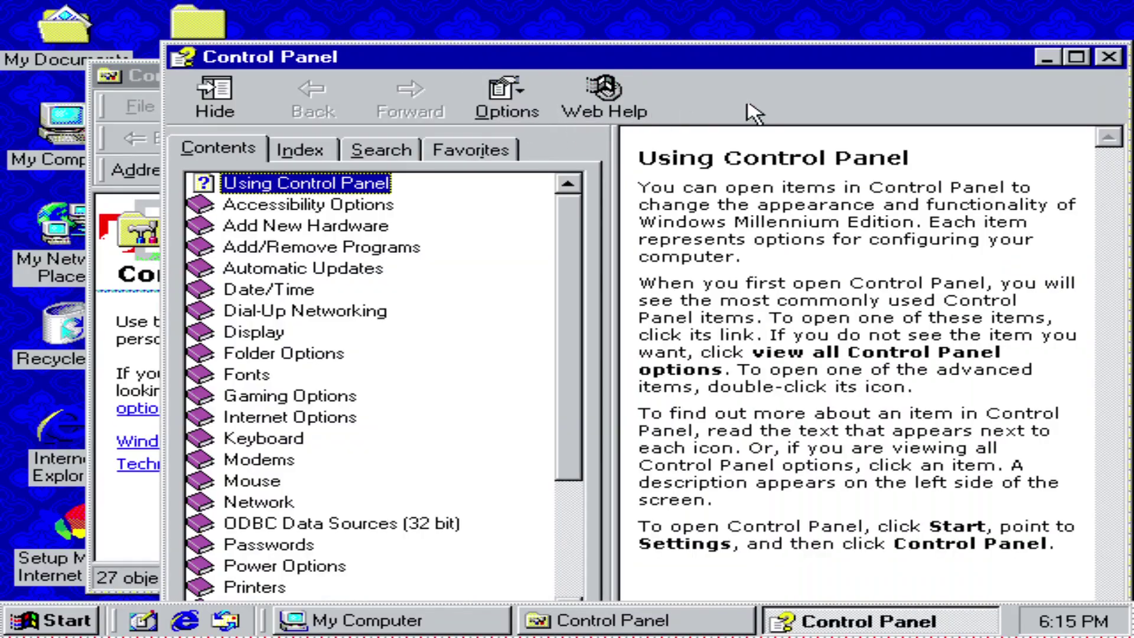
pyautogui.click(1109, 57)
pyautogui.click(442, 107)
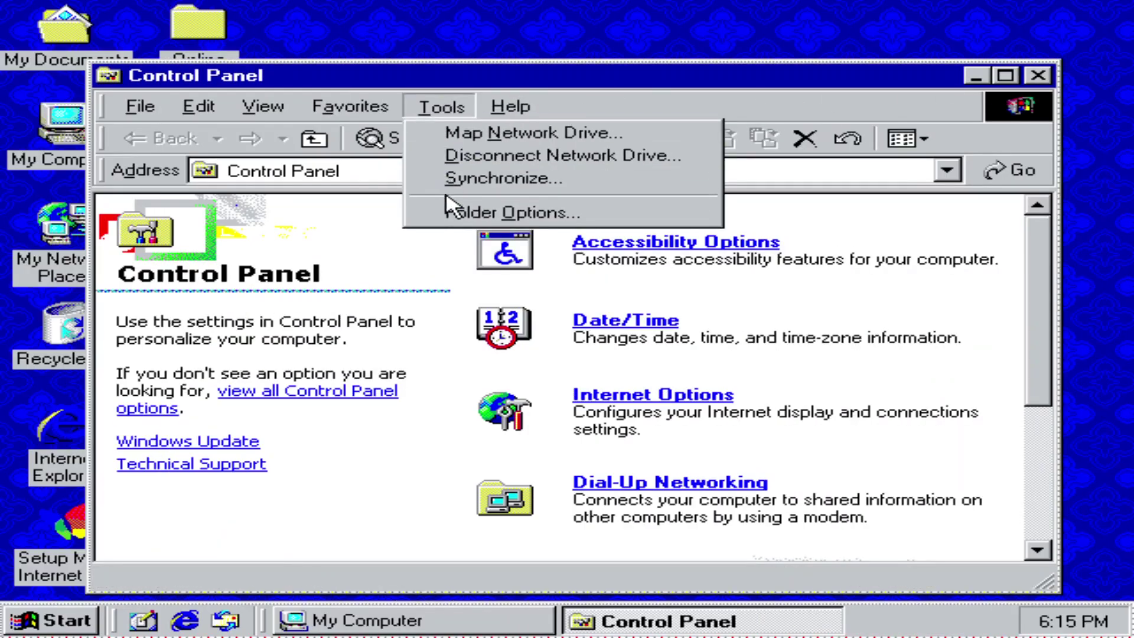
# - Open a saved favorite from Control Panel and exit the MSN Internet Access setup that starts
pyautogui.click(348, 108)
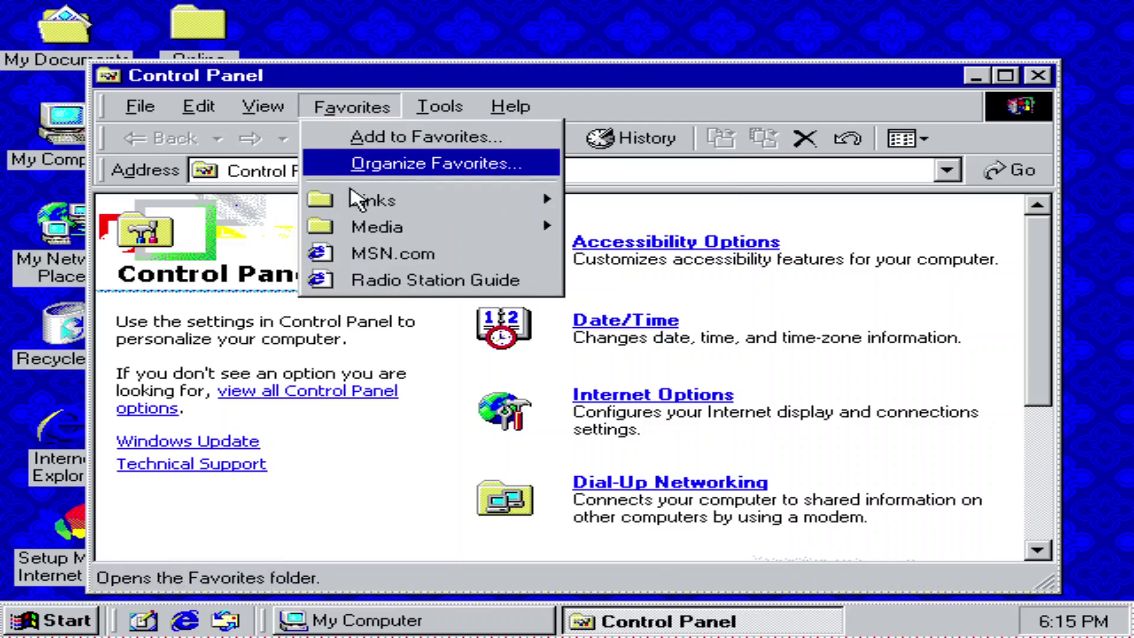
pyautogui.moveTo(357, 226)
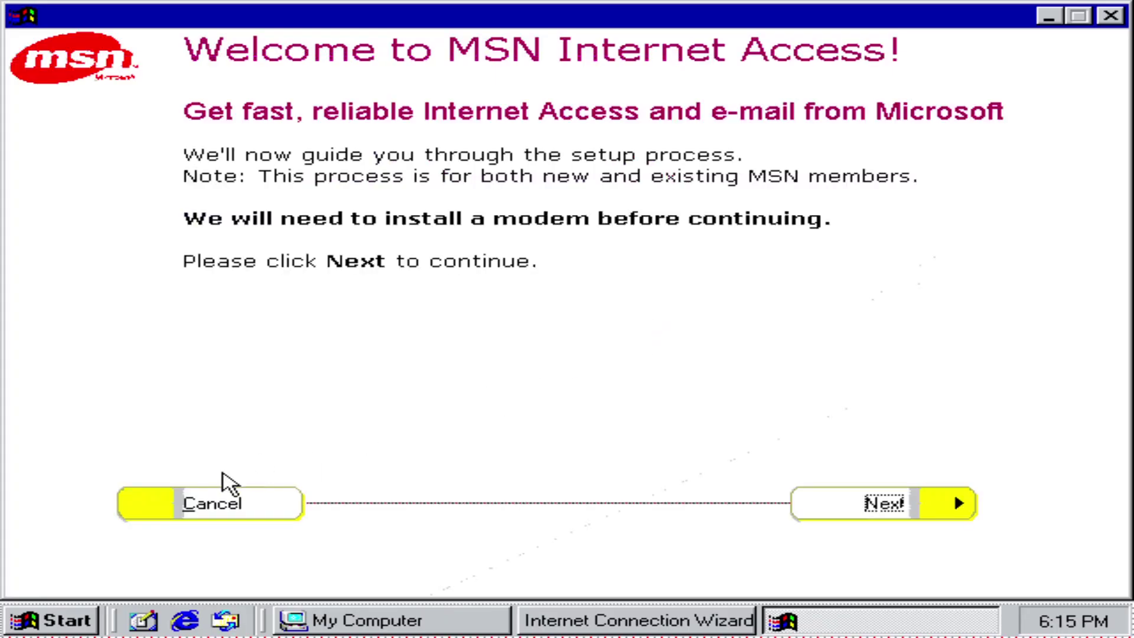
pyautogui.click(227, 500)
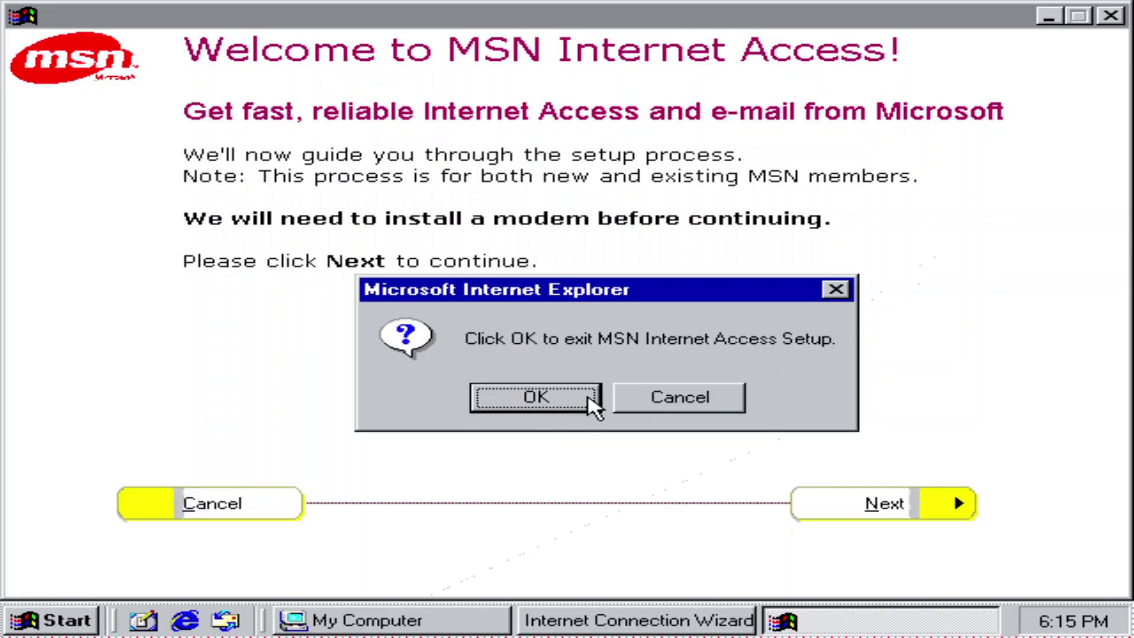
pyautogui.click(590, 399)
pyautogui.click(569, 384)
pyautogui.click(796, 275)
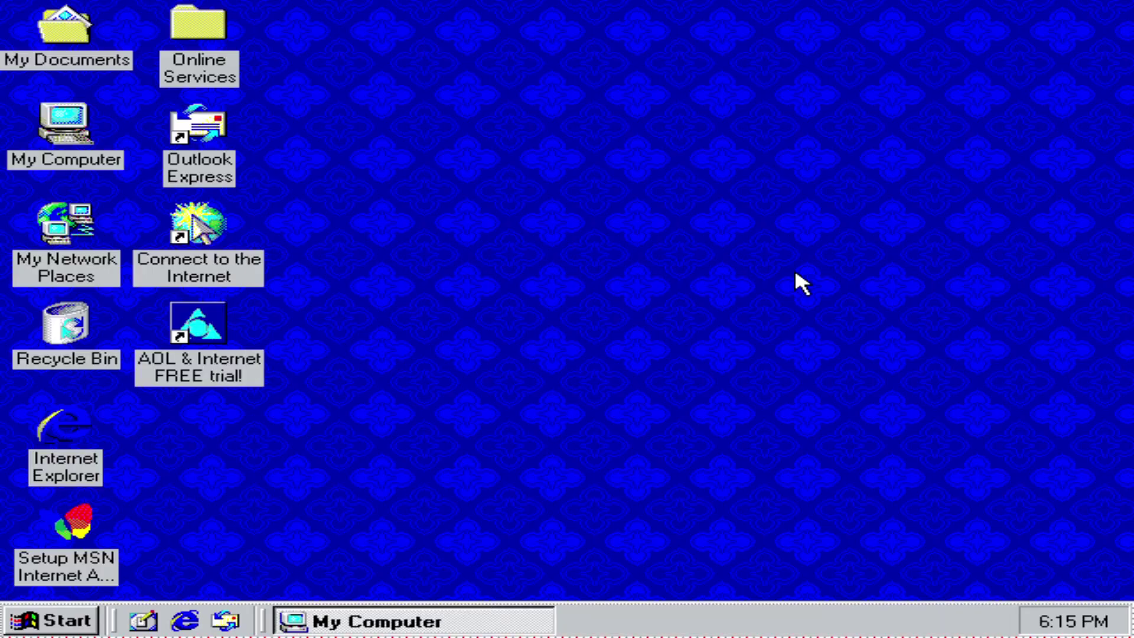
# - Bring up My Computer, open Local Disk (C:), and show the entire contents of the drive
pyautogui.click(405, 631)
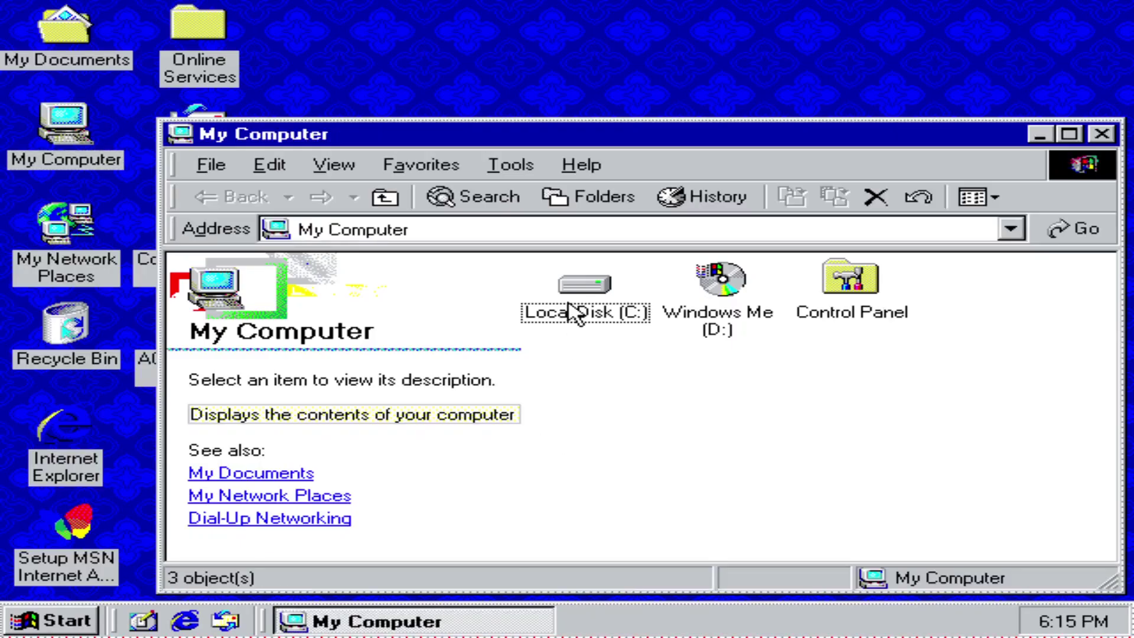
pyautogui.doubleClick(587, 298)
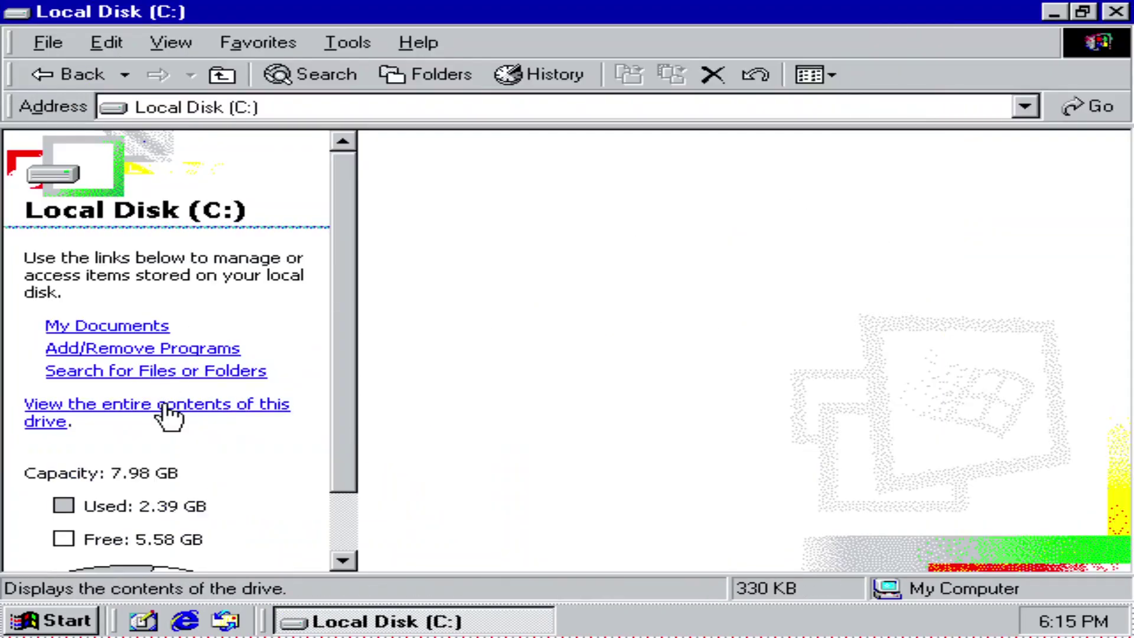
pyautogui.click(170, 412)
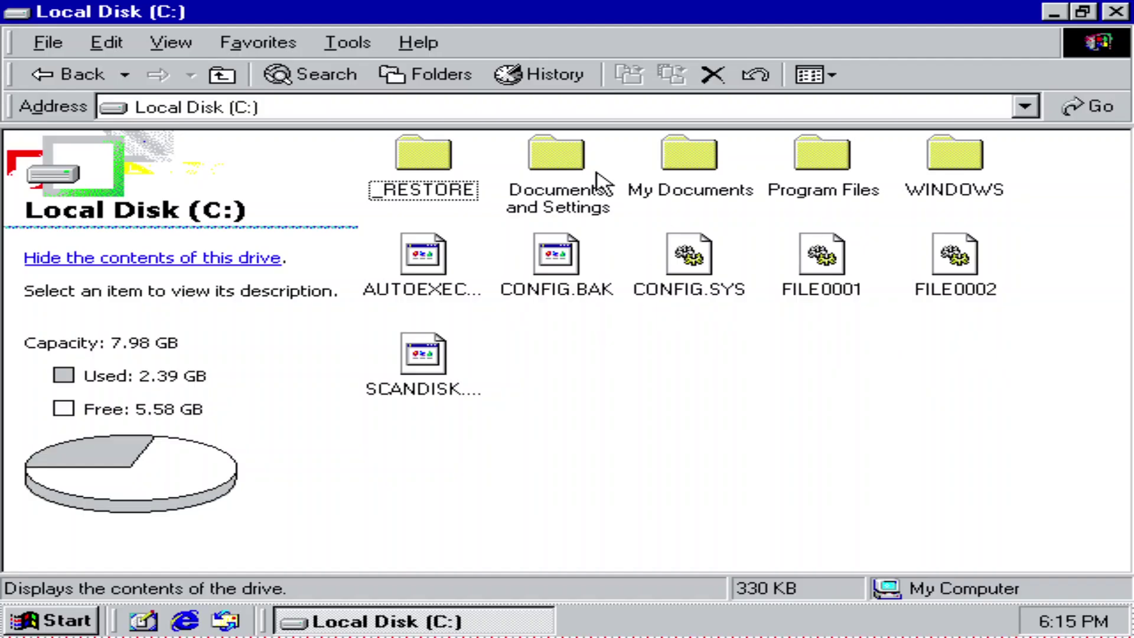
# - Open the WINDOWS folder, show its entire contents, and launch the ASD application
pyautogui.doubleClick(970, 157)
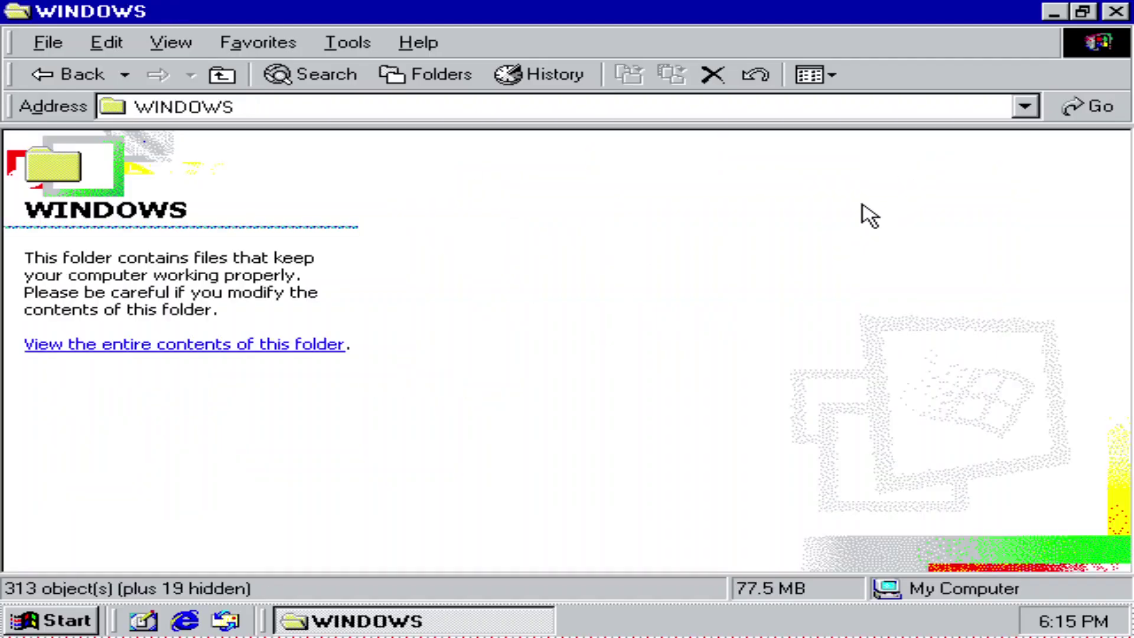
pyautogui.click(206, 342)
pyautogui.scroll(-20, 866, 306)
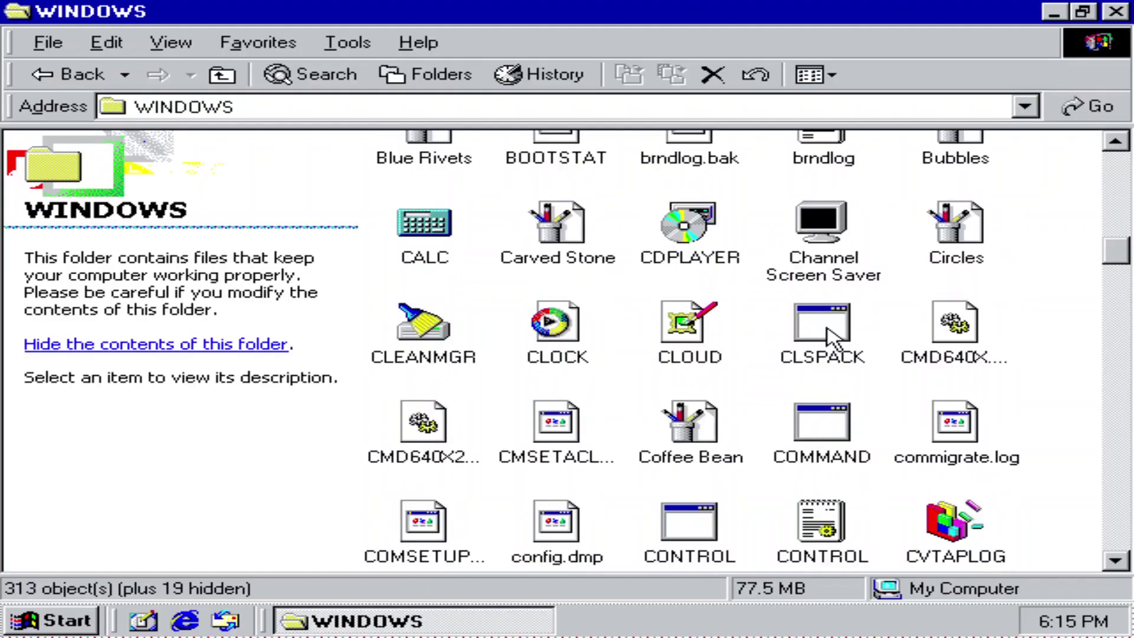
pyautogui.scroll(3, 806, 402)
pyautogui.doubleClick(952, 236)
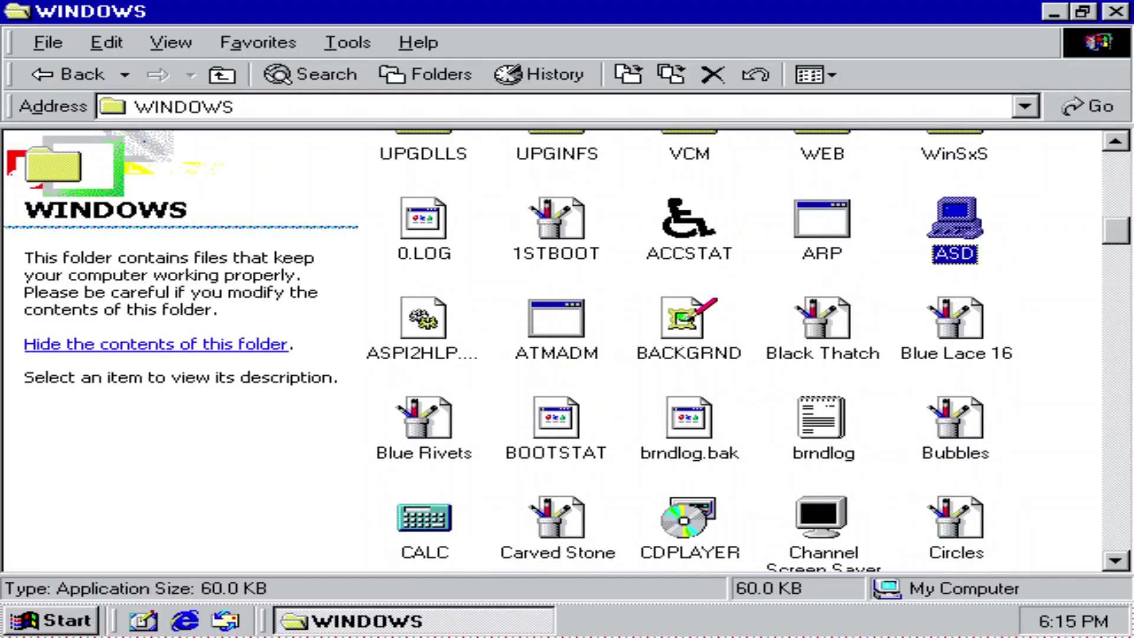
# - Select the ACCSTAT application and then ATMADM in the WINDOWS folder
pyautogui.click(602, 369)
pyautogui.click(697, 234)
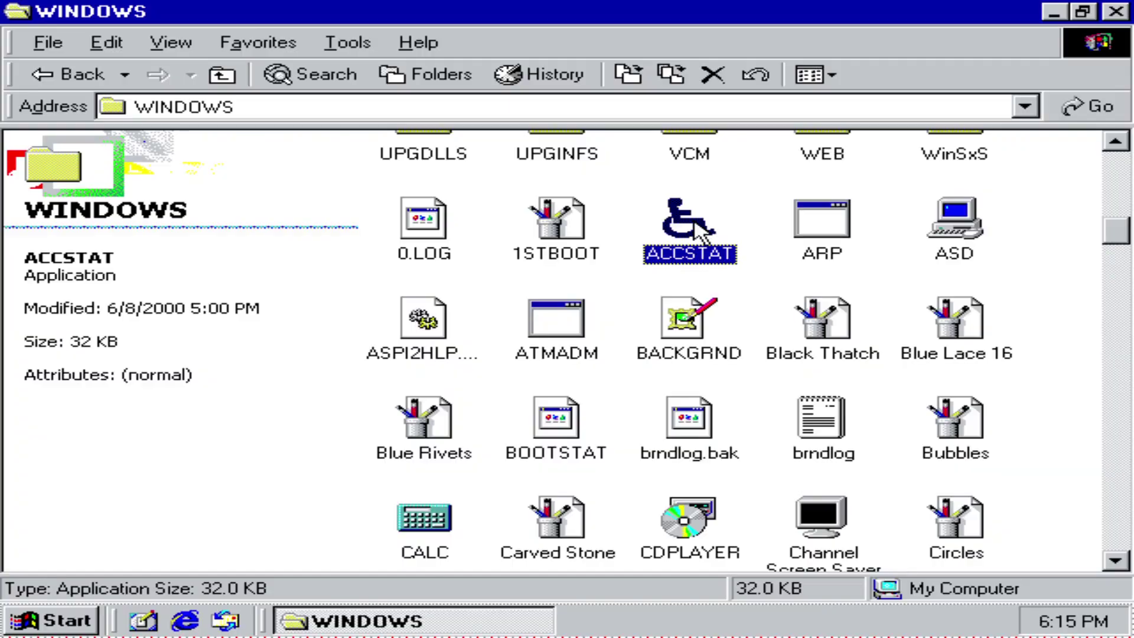
pyautogui.click(562, 319)
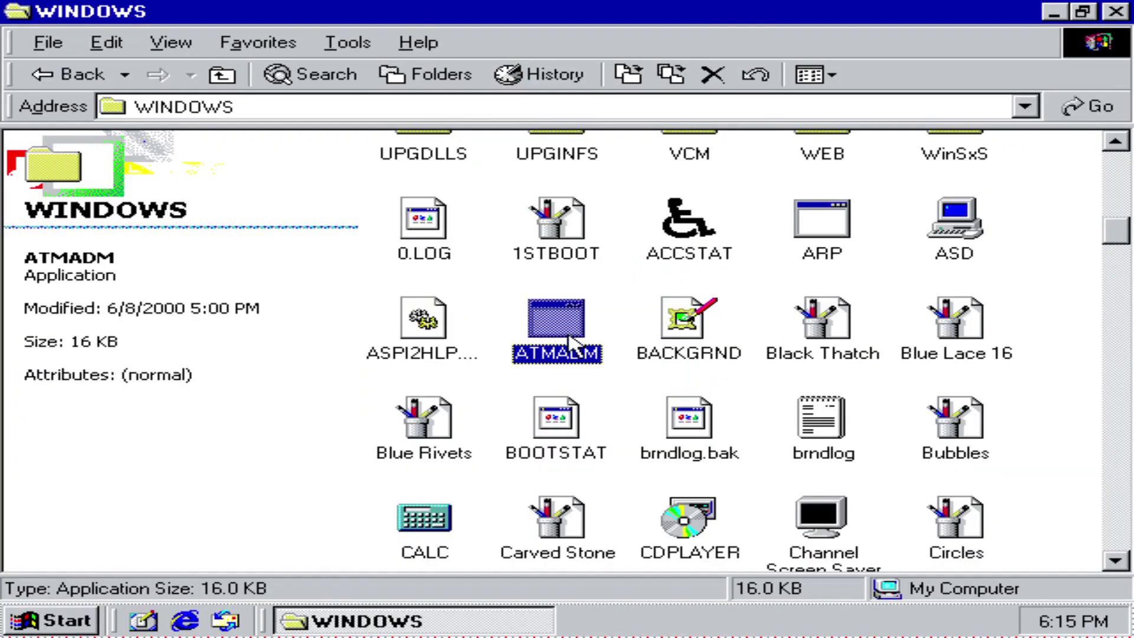
# - Try to open the CLOCK video clip in the WINDOWS folder and dismiss the resulting message
pyautogui.scroll(-2, 591, 419)
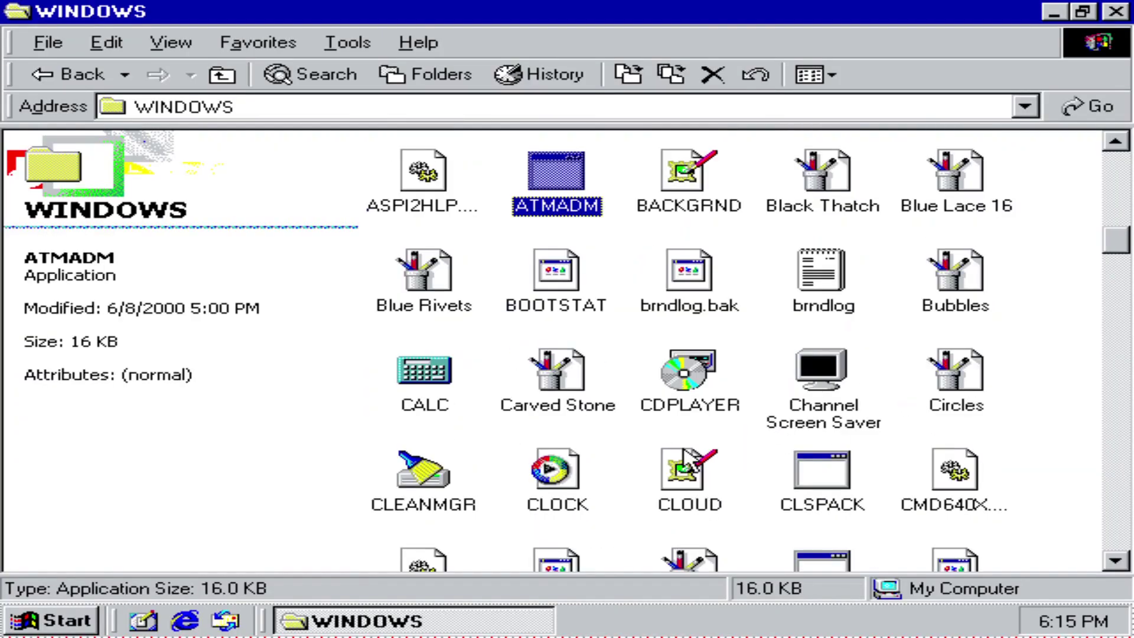
pyautogui.scroll(-2, 709, 467)
pyautogui.doubleClick(562, 329)
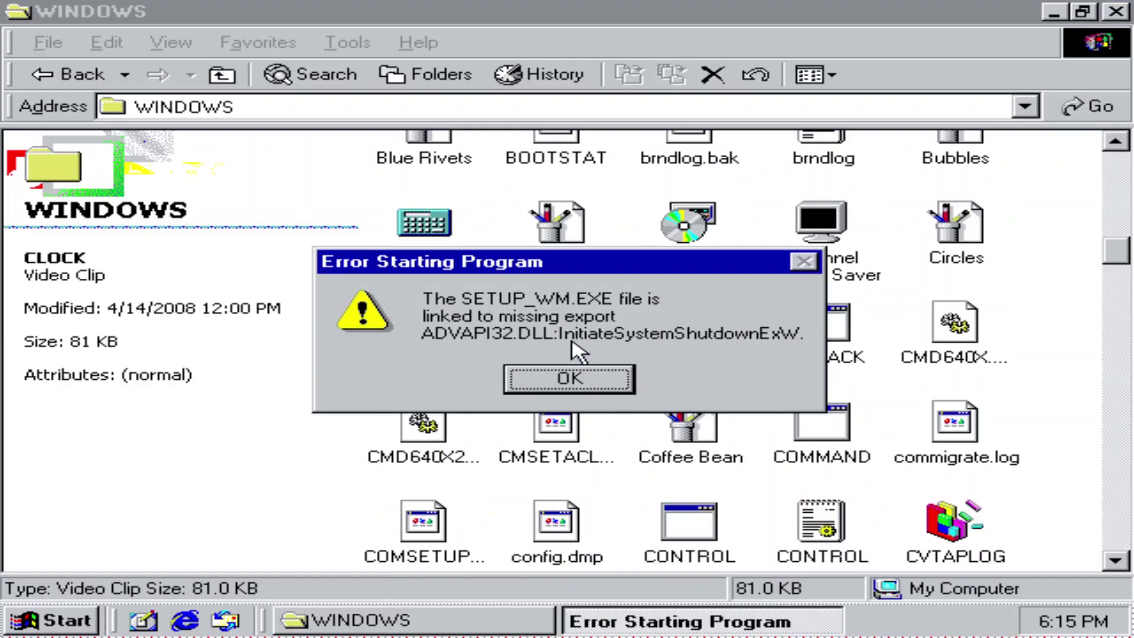
pyautogui.click(561, 378)
# - Launch the HWINFO application from the WINDOWS folder and select IPCONFIG
pyautogui.scroll(-2, 960, 455)
pyautogui.scroll(-2, 964, 455)
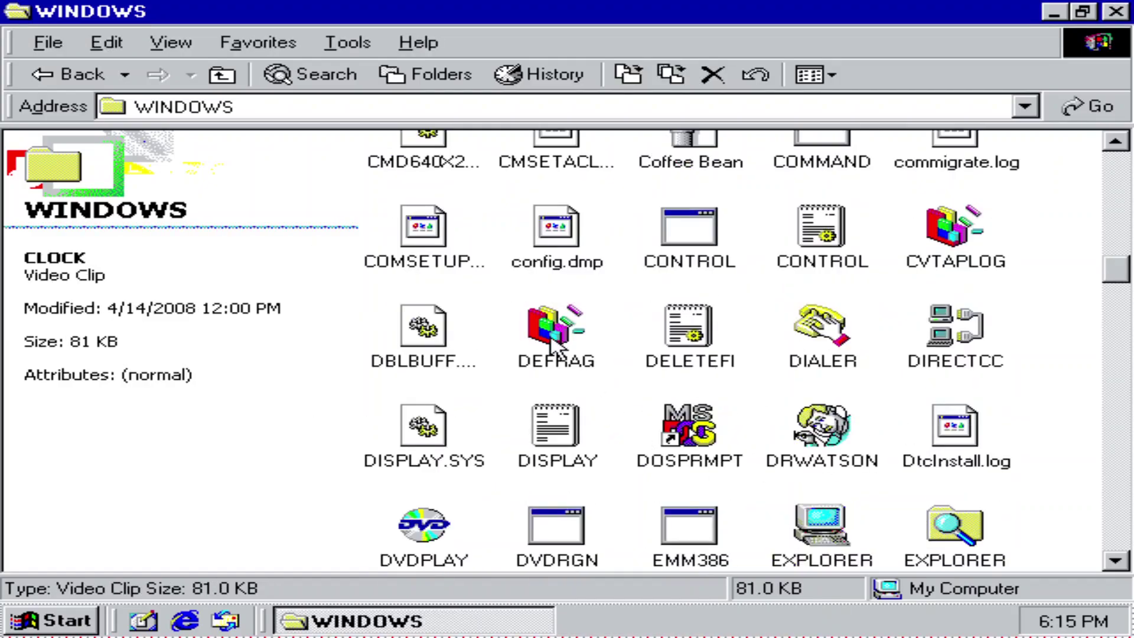
pyautogui.scroll(-2, 674, 407)
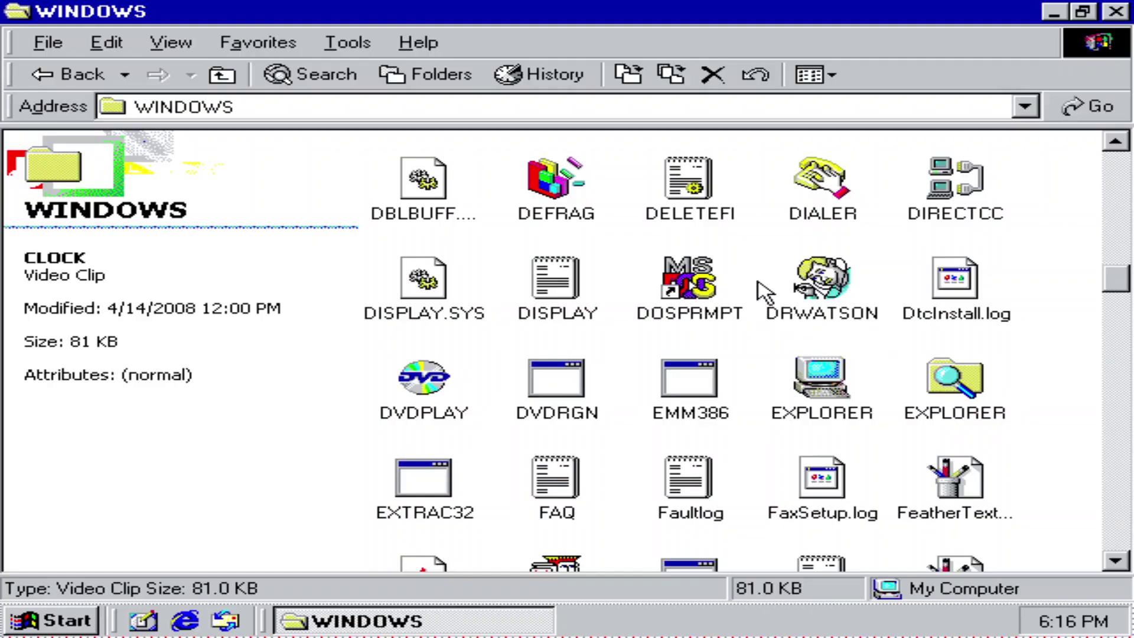
pyautogui.scroll(-8, 898, 294)
pyautogui.scroll(-2, 716, 309)
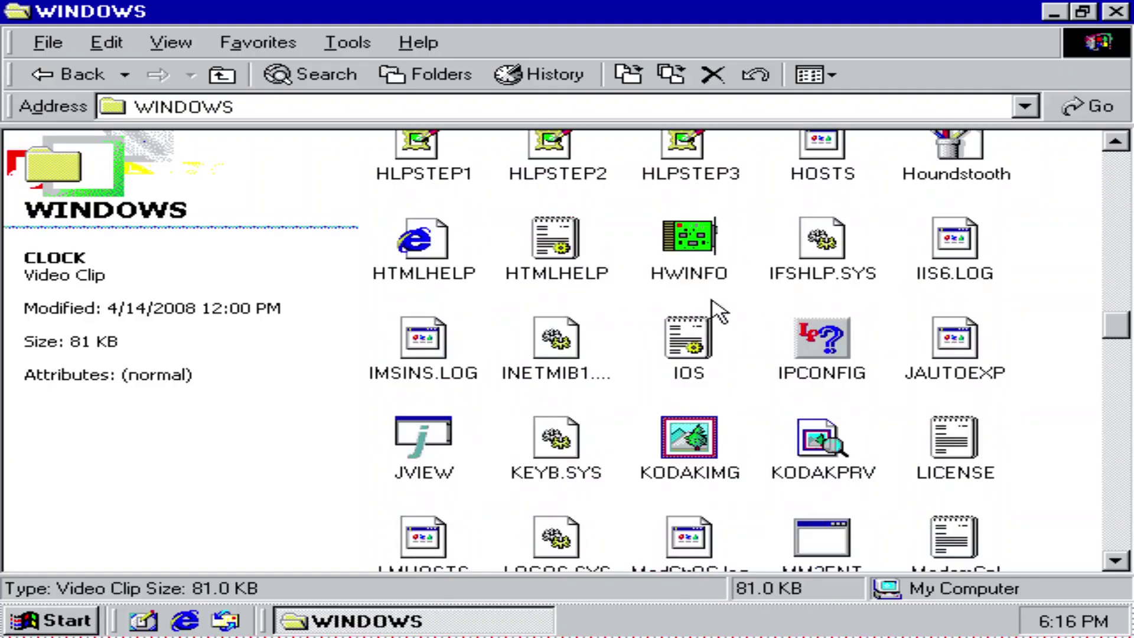
pyautogui.doubleClick(716, 307)
pyautogui.scroll(-2, 723, 307)
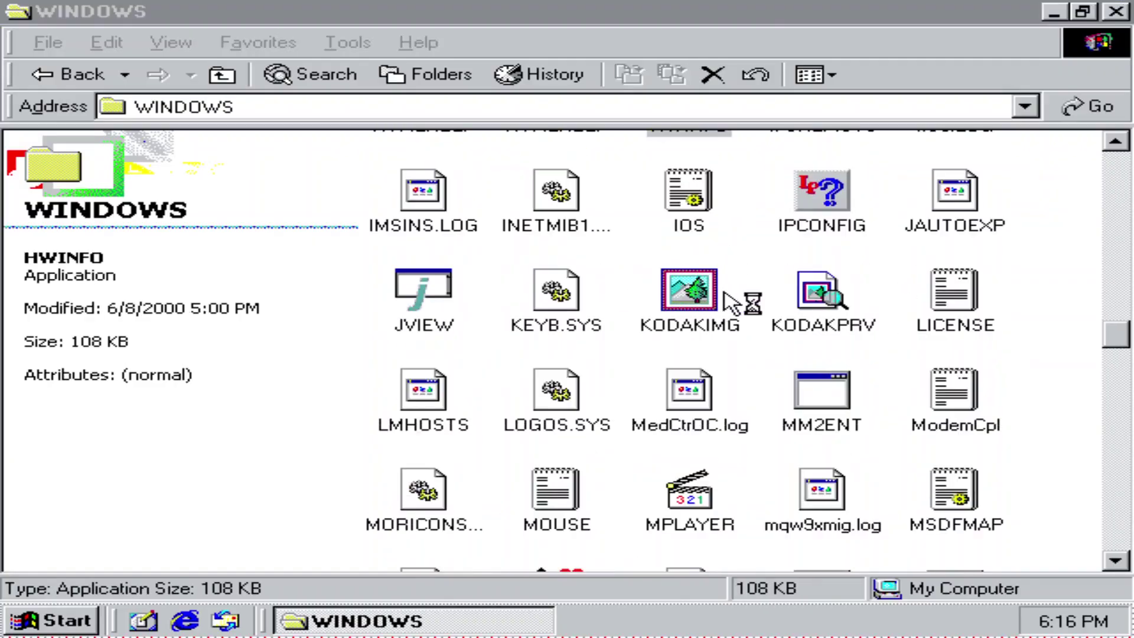
pyautogui.click(830, 204)
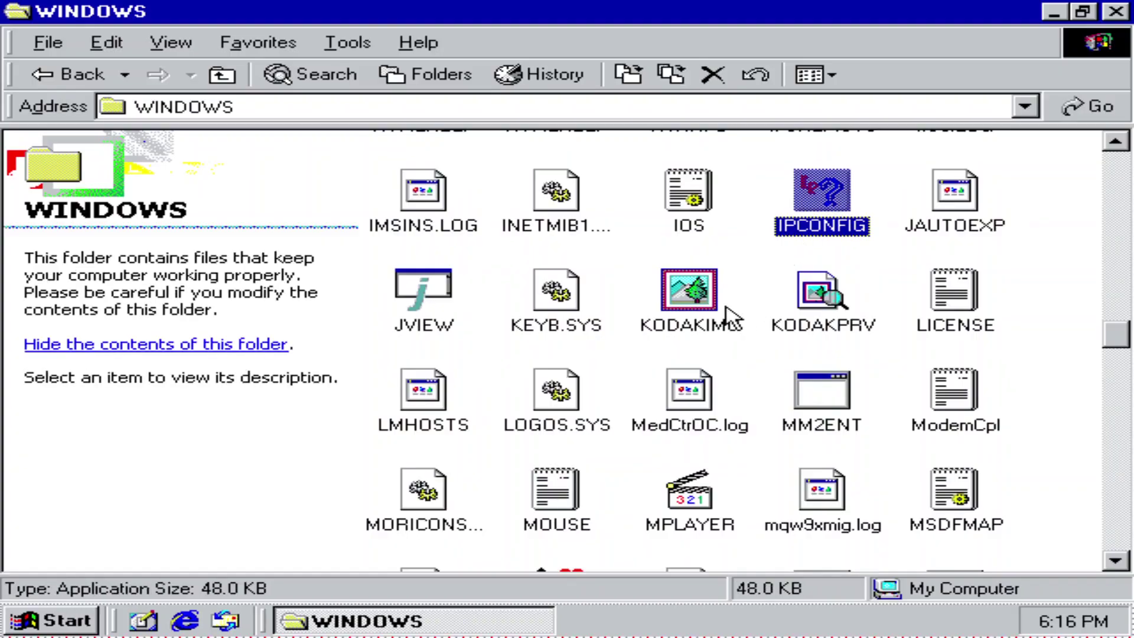
# - Open and close Imaging through KODAKIMG and Object Packager through PACKAGER in the WINDOWS folder
pyautogui.doubleClick(680, 301)
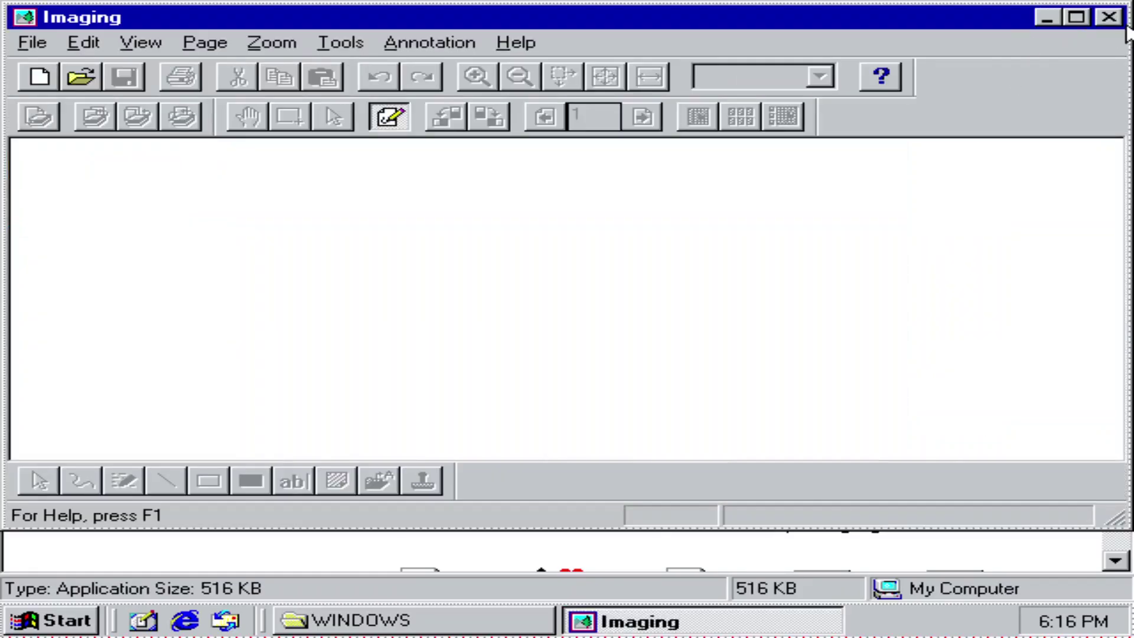
pyautogui.click(1109, 16)
pyautogui.scroll(-5, 883, 266)
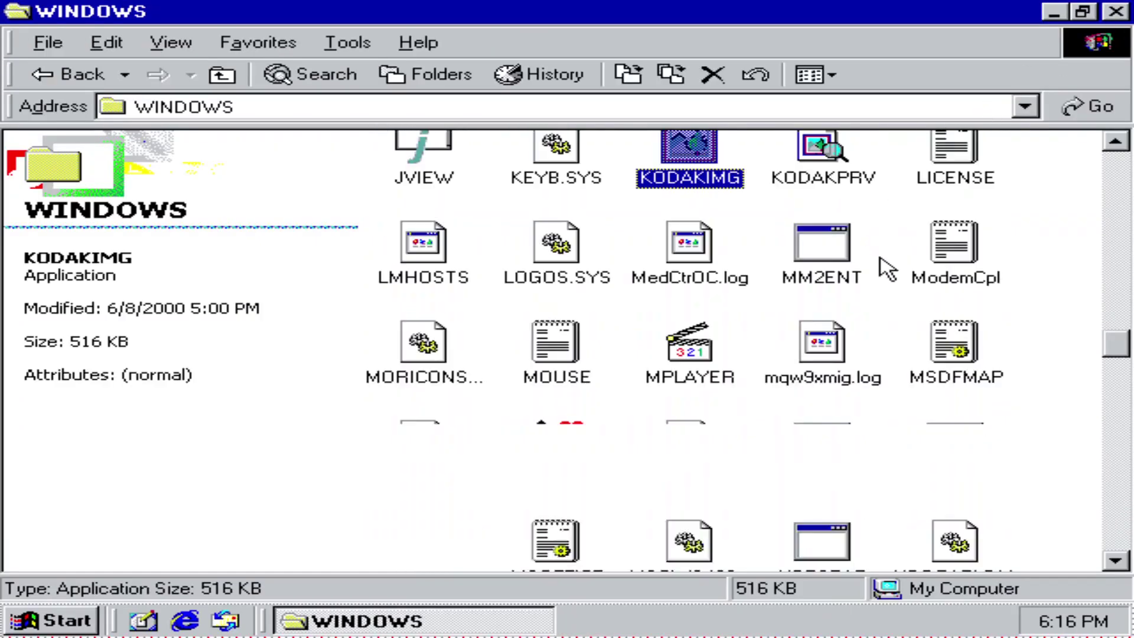
pyautogui.scroll(-3, 808, 375)
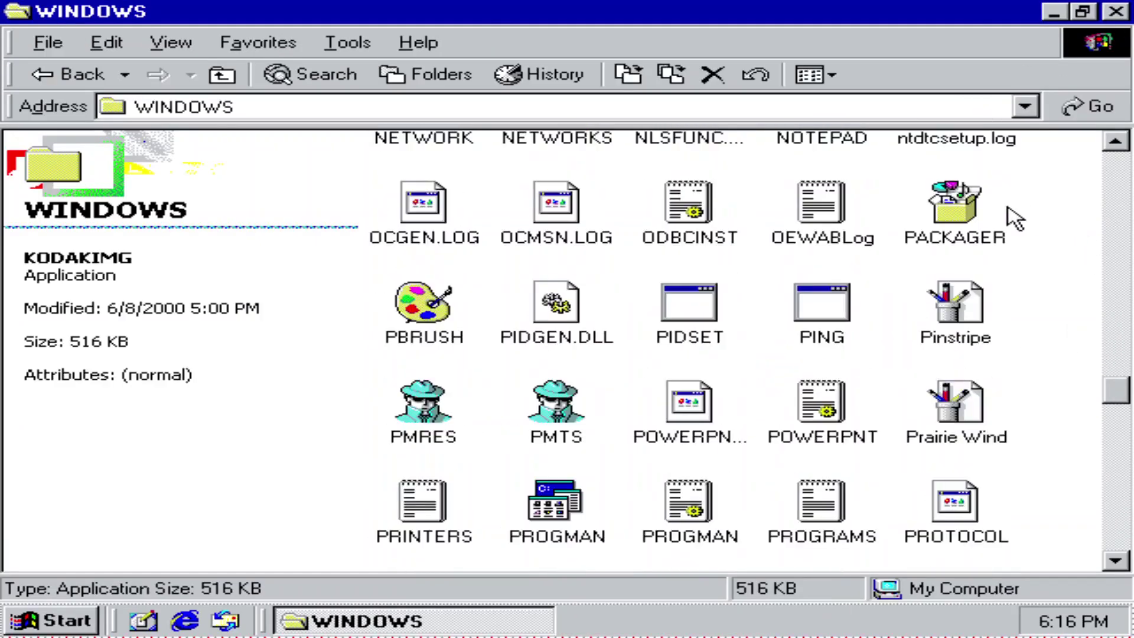
pyautogui.doubleClick(954, 203)
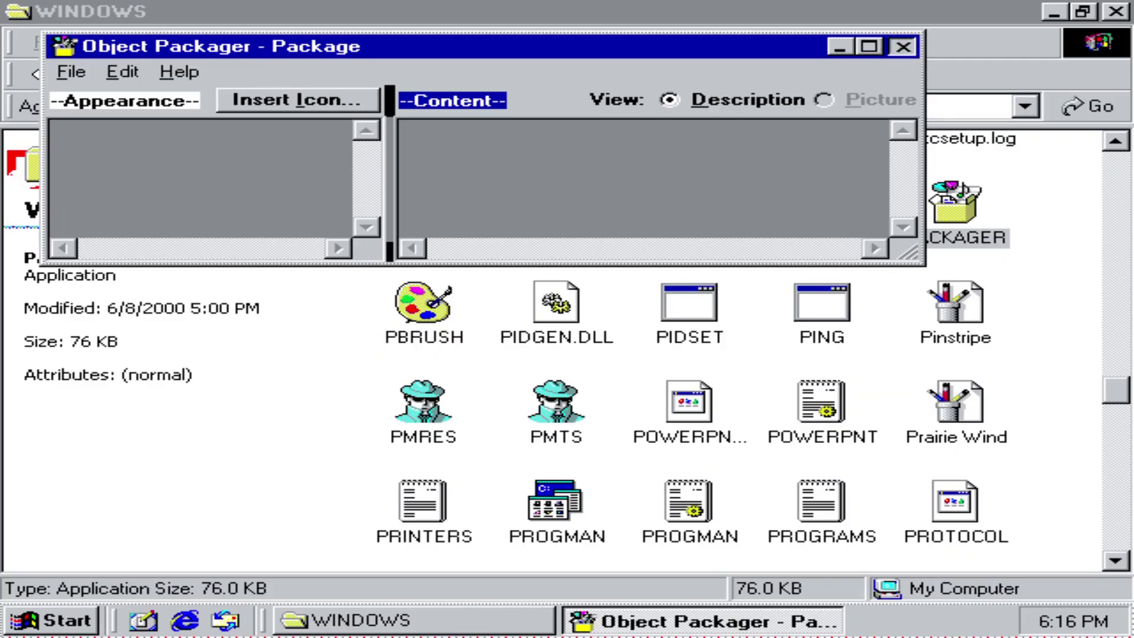
pyautogui.hotkey('alt', 'F4')
# - Launch PBRUSH, draw a freehand pencil curve on the blank canvas, and close Paint
pyautogui.click(422, 282)
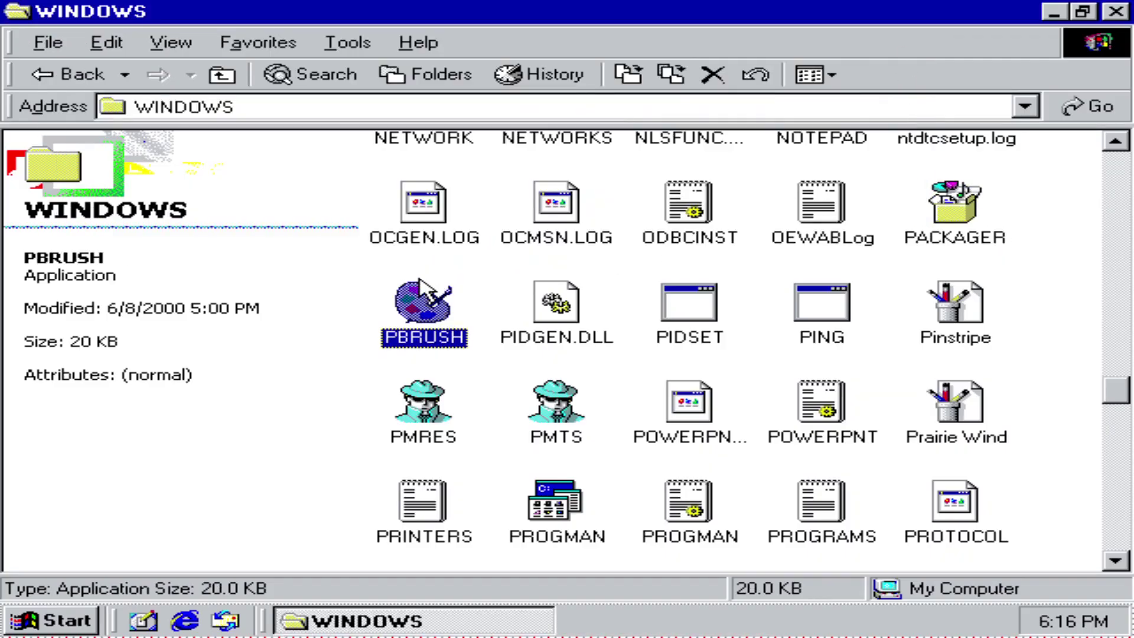
pyautogui.doubleClick(422, 282)
pyautogui.moveTo(306, 201); pyautogui.dragTo(415, 166)
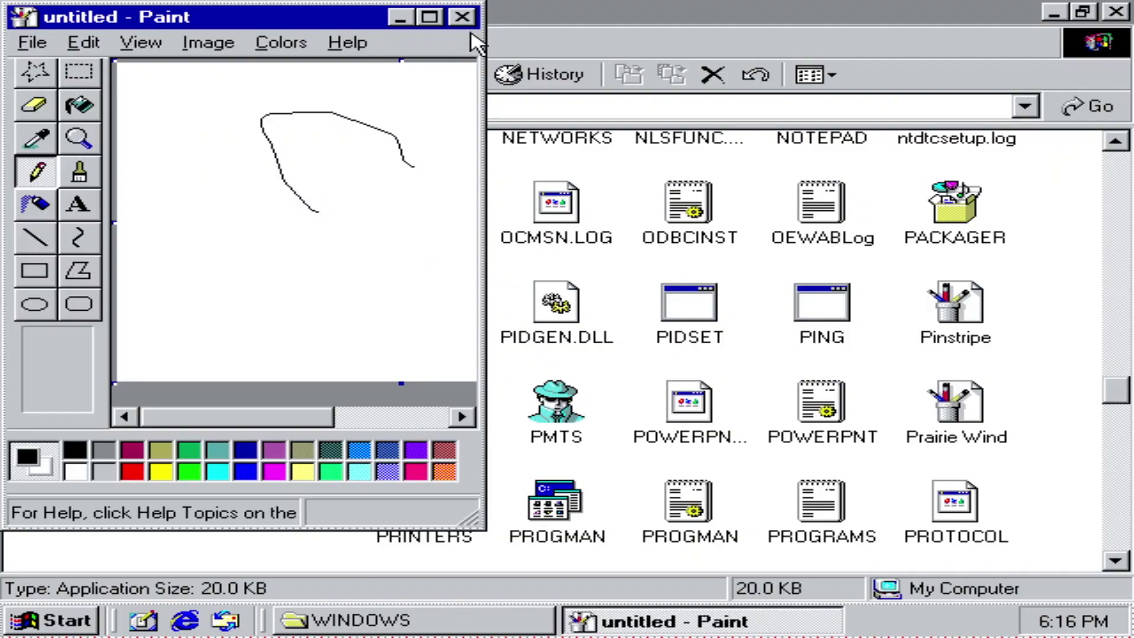
pyautogui.click(462, 16)
pyautogui.click(265, 310)
# - Look through the remaining files down to the end of the WINDOWS folder
pyautogui.scroll(-5, 612, 367)
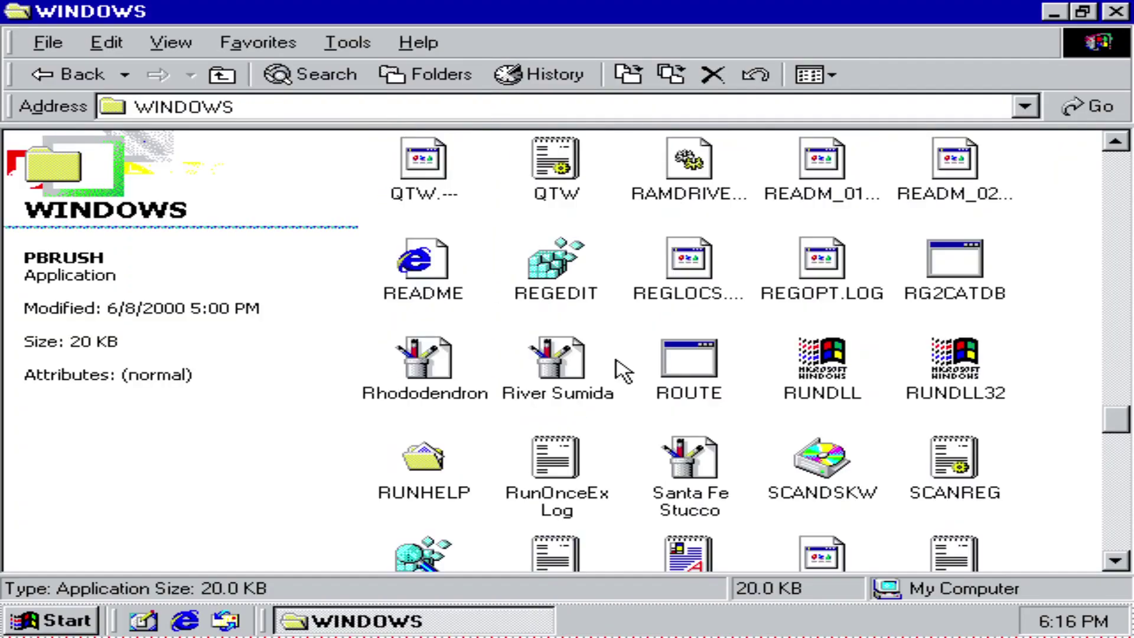
pyautogui.scroll(-10, 592, 351)
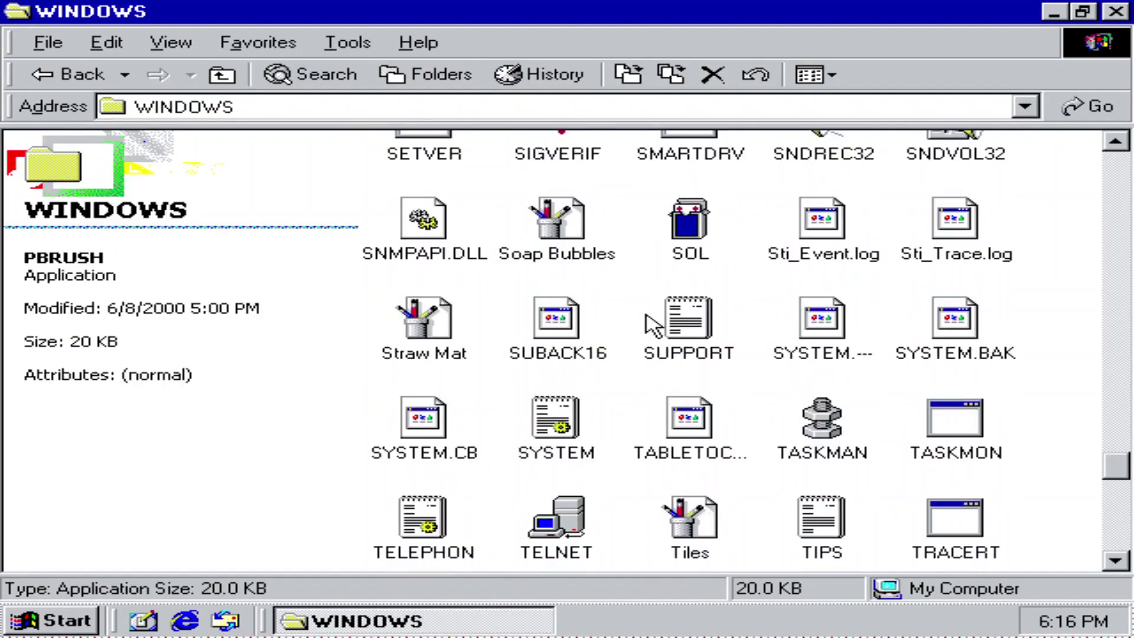
pyautogui.scroll(-3, 916, 336)
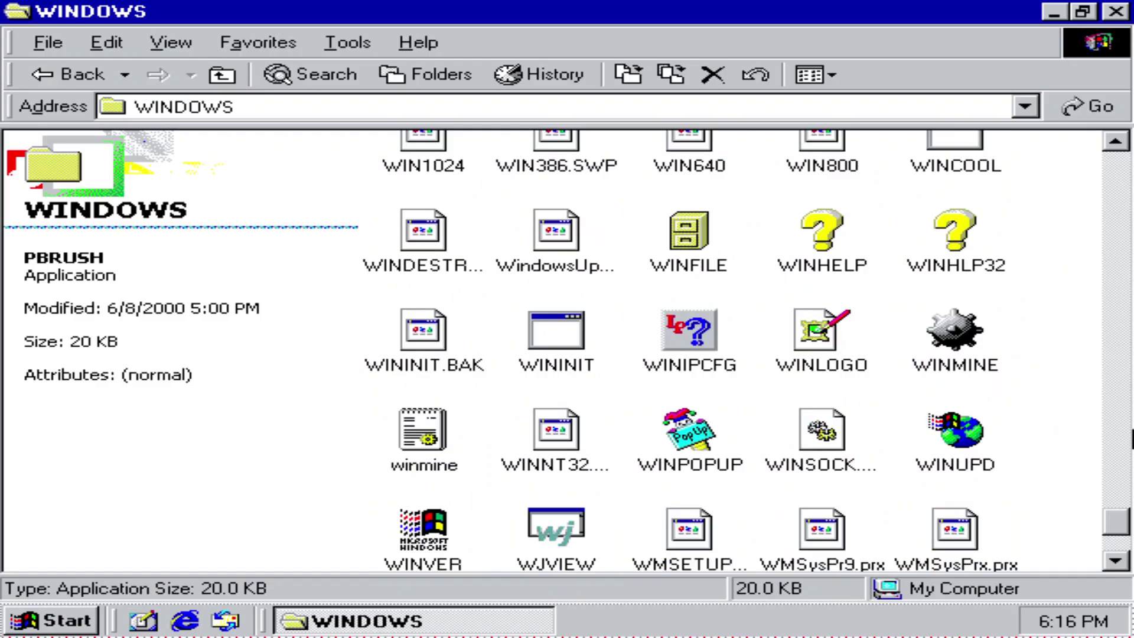
pyautogui.scroll(-3, 1132, 440)
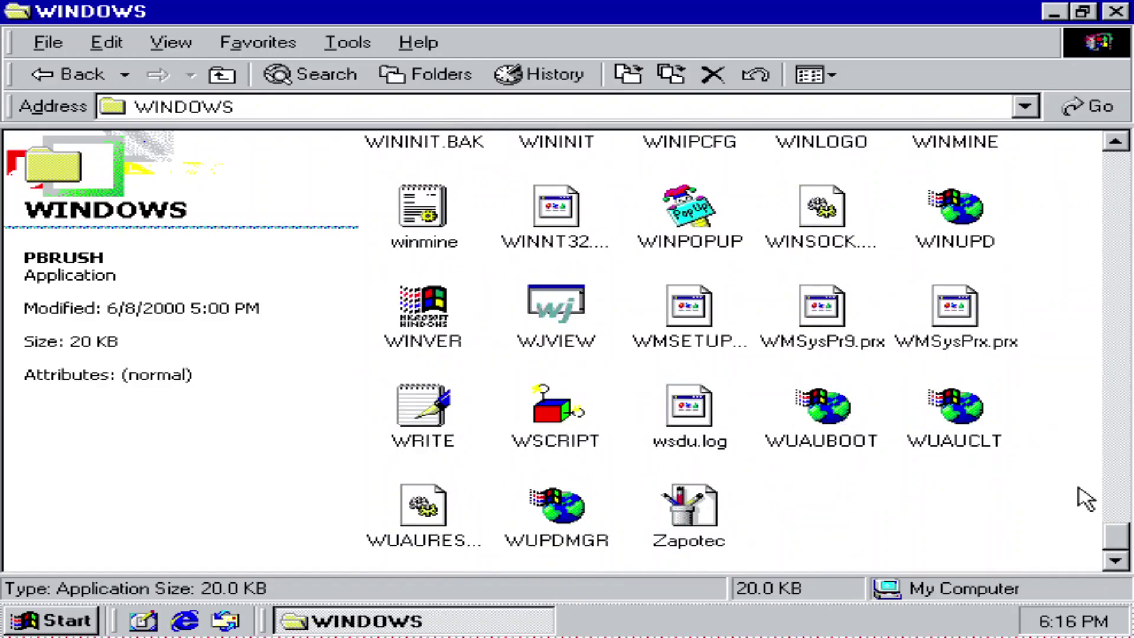
# - Try to run iexpress by name alone and dismiss the resulting message
pyautogui.press('super+r')
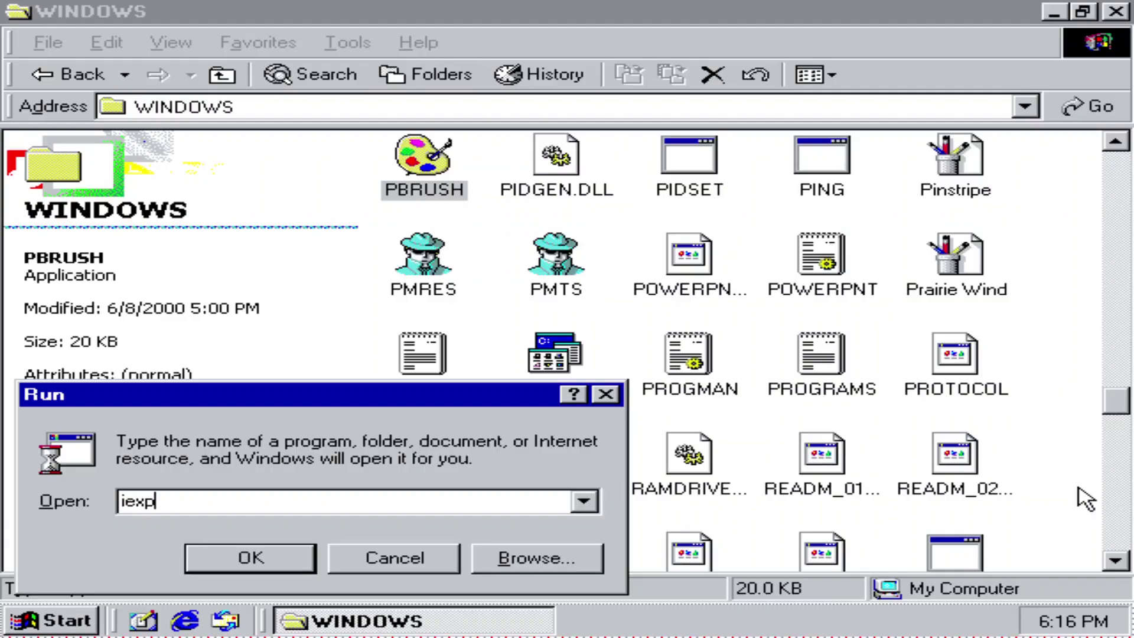
pyautogui.press('Return')
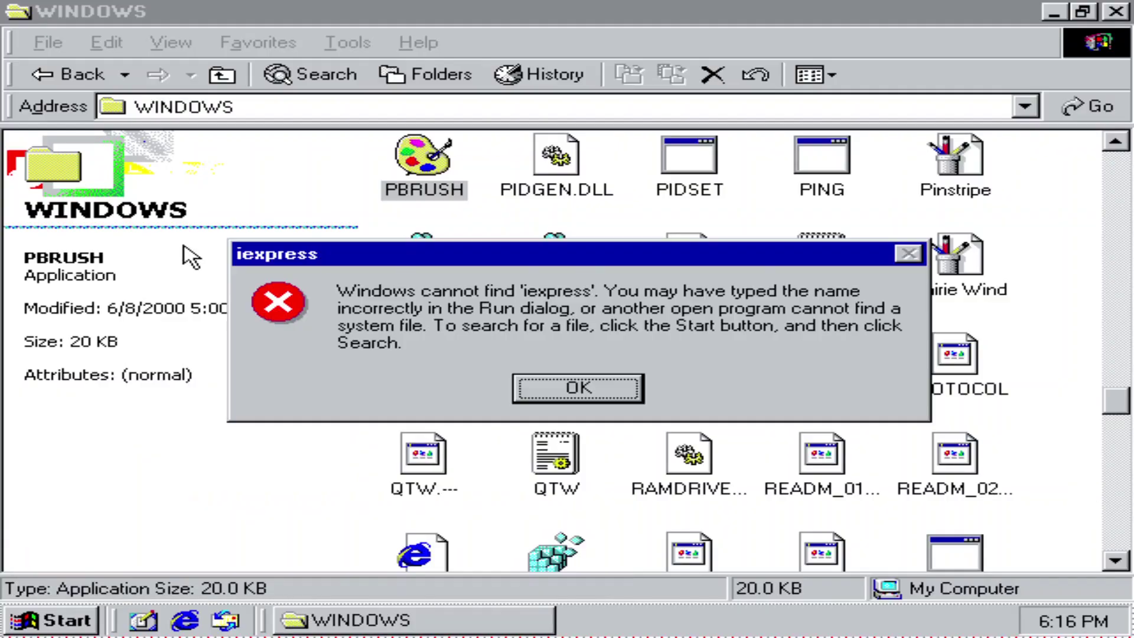
pyautogui.press('Return')
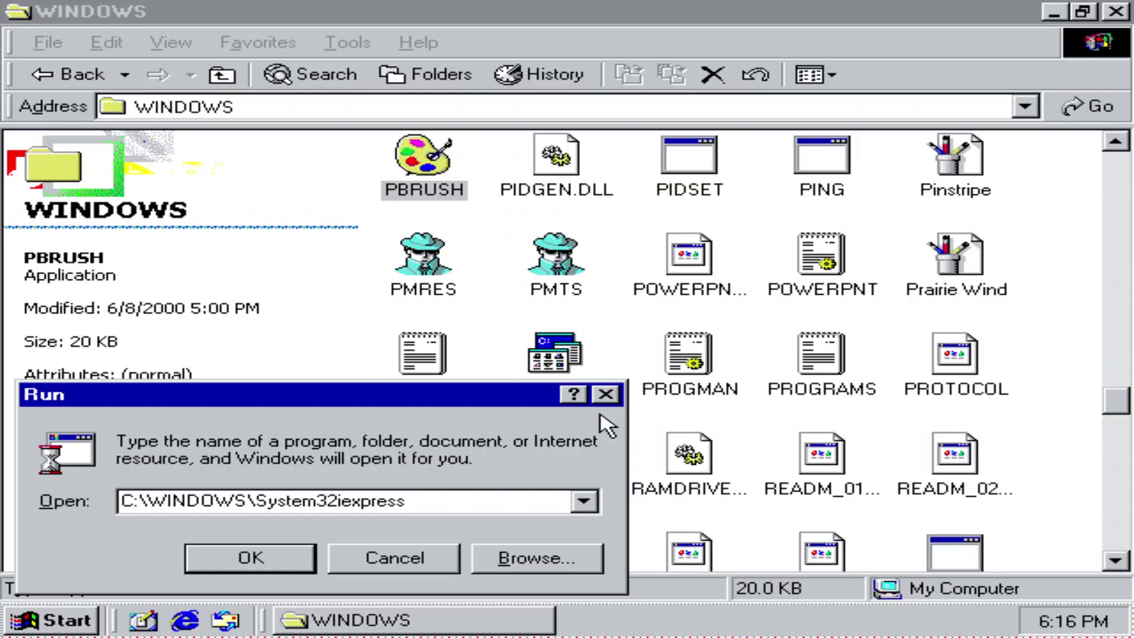
# - Start the IExpress Wizard from C:\WINDOWS\System32 and quit it at its welcome page
pyautogui.press('Return')
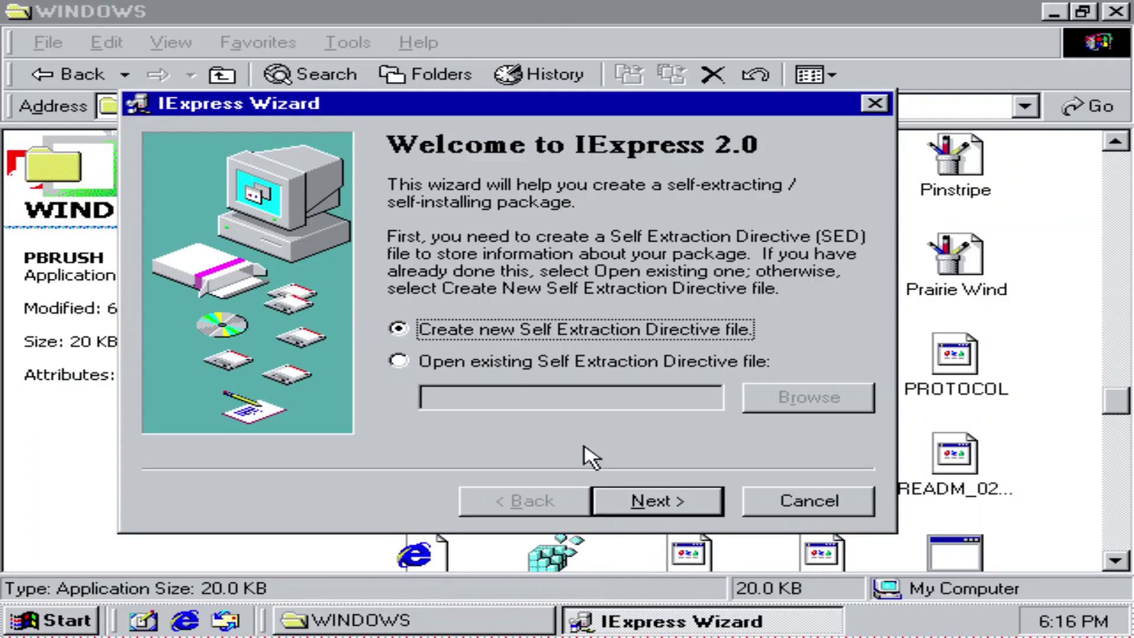
pyautogui.click(875, 105)
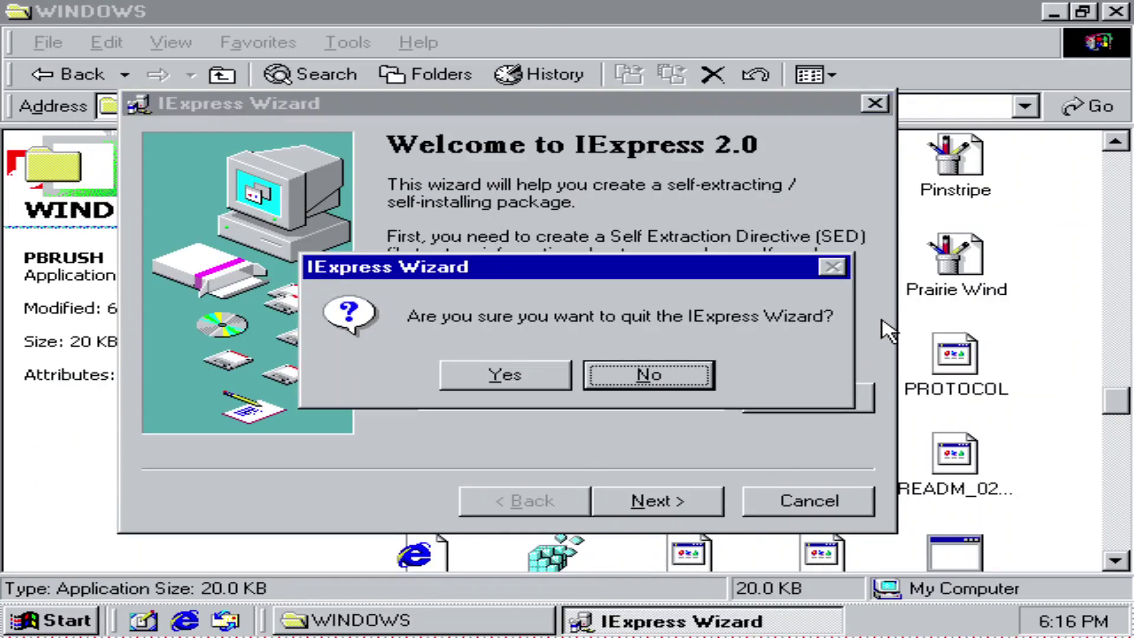
pyautogui.click(511, 375)
# - Open the README document from the WINDOWS folder, read its Important Files section, and close it
pyautogui.moveTo(1119, 390); pyautogui.dragTo(1122, 416)
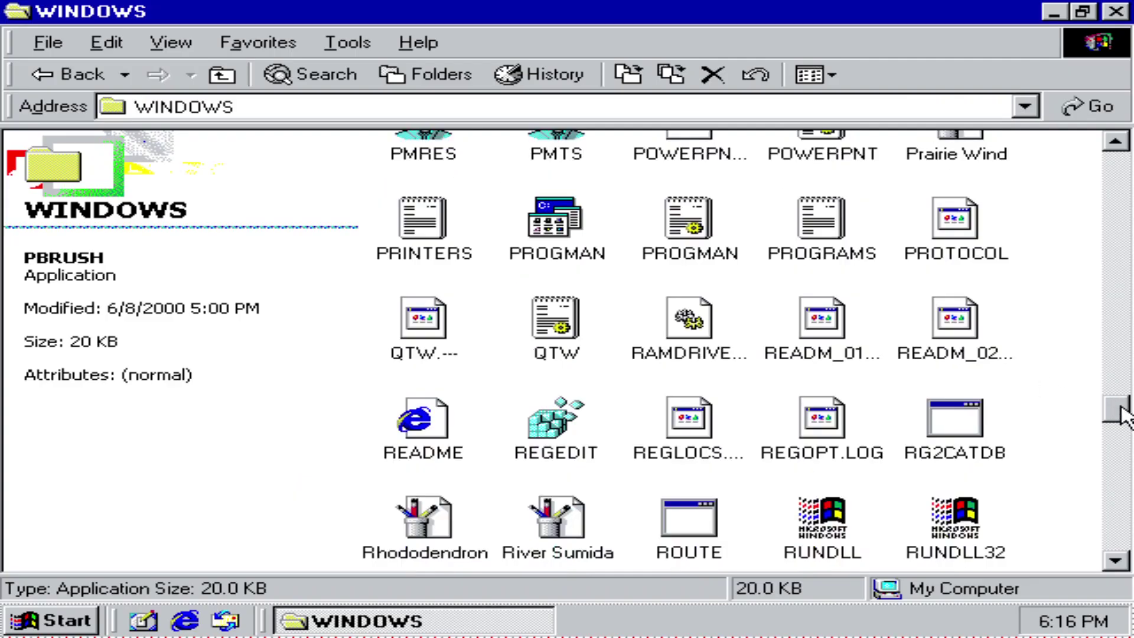
pyautogui.doubleClick(443, 426)
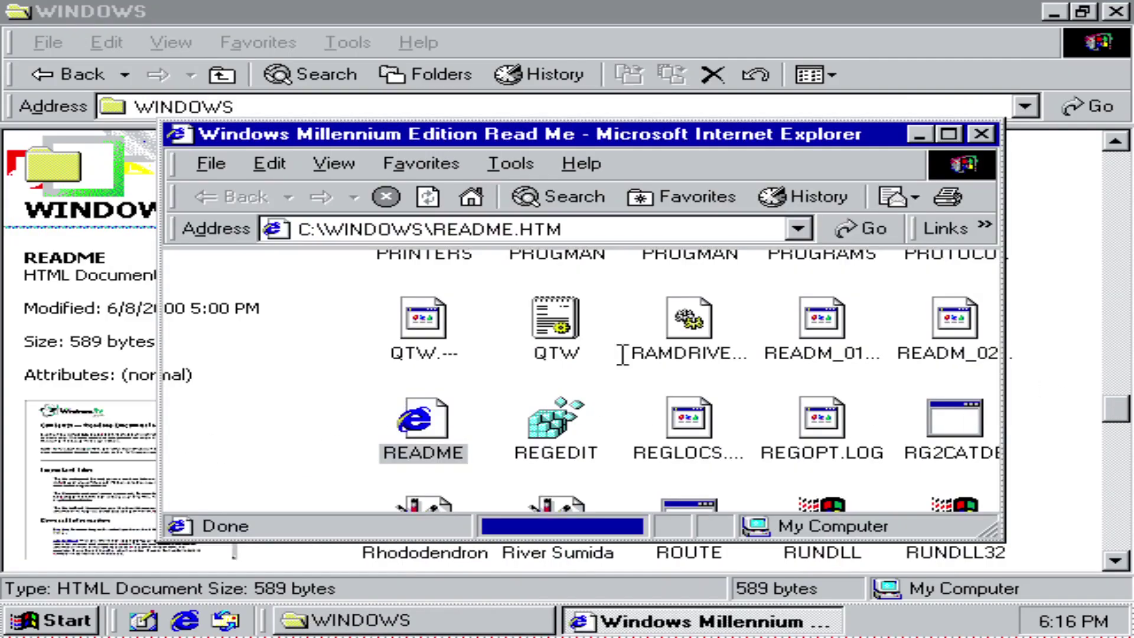
pyautogui.scroll(-4, 848, 260)
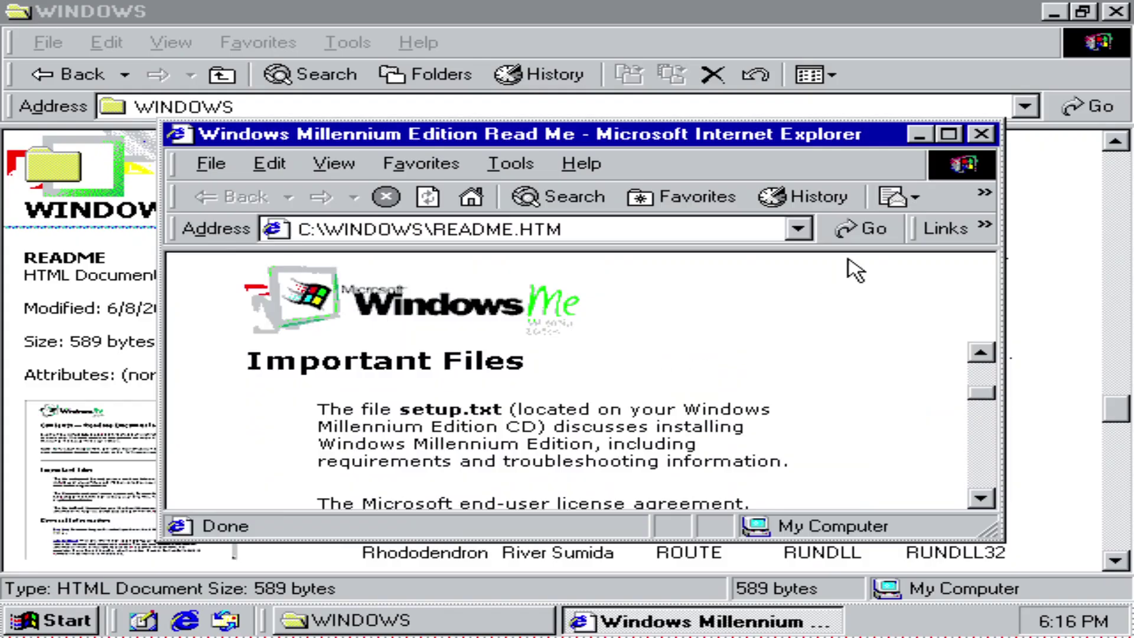
pyautogui.click(982, 135)
# - Launch REGEDIT and view the About Registry Editor information, closing it when done
pyautogui.doubleClick(544, 425)
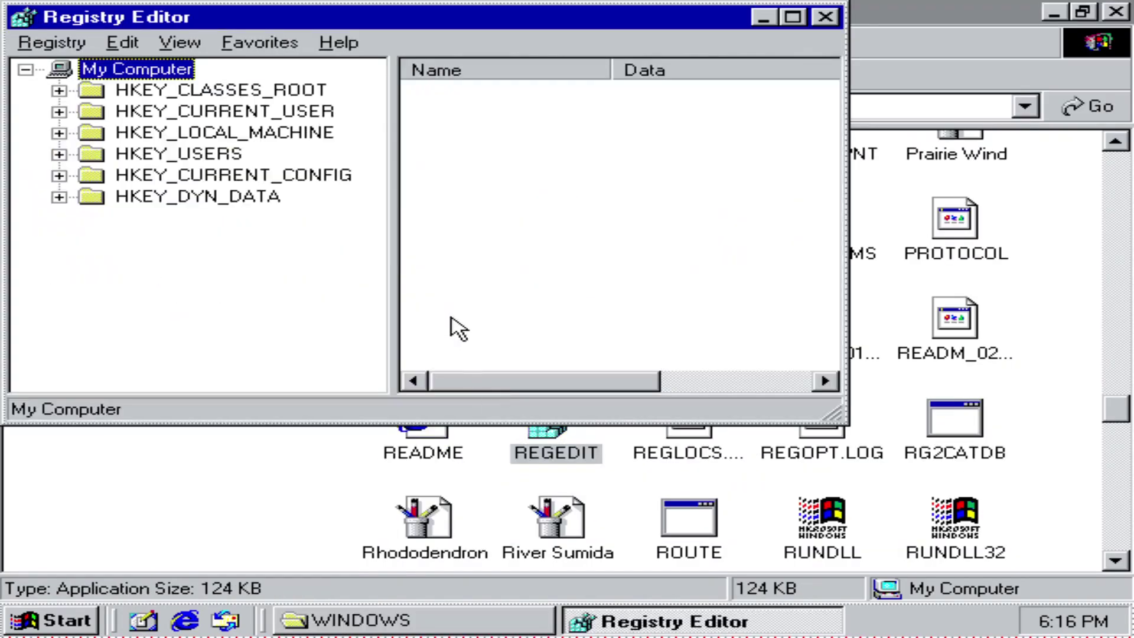
pyautogui.click(284, 47)
pyautogui.moveTo(337, 42)
pyautogui.click(348, 102)
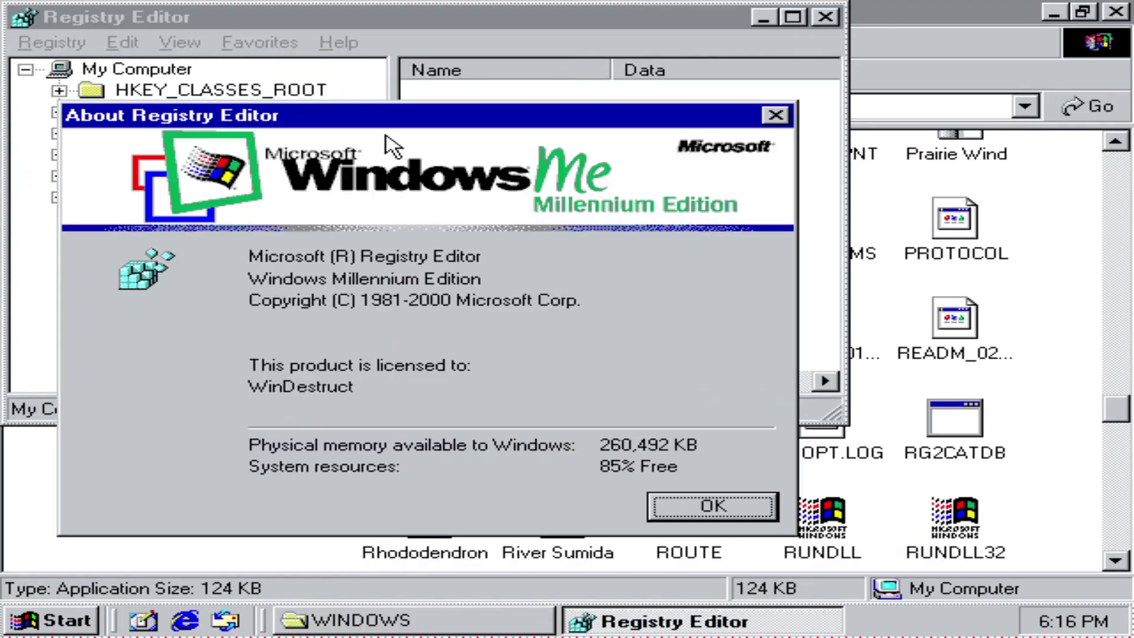
pyautogui.click(775, 116)
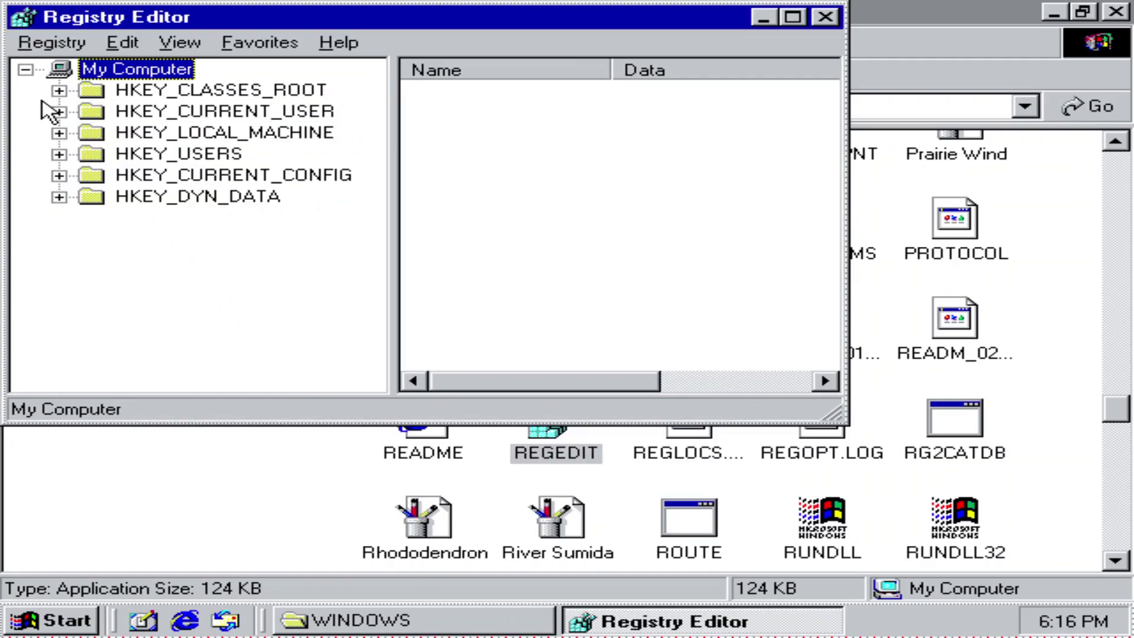
# - Expand and collapse HKEY_CLASSES_ROOT, HKEY_CURRENT_CONFIG, HKEY_USERS and HKEY_DYN_DATA to inspect their subkeys, and close Registry Editor
pyautogui.click(59, 90)
pyautogui.click(59, 90)
pyautogui.click(59, 175)
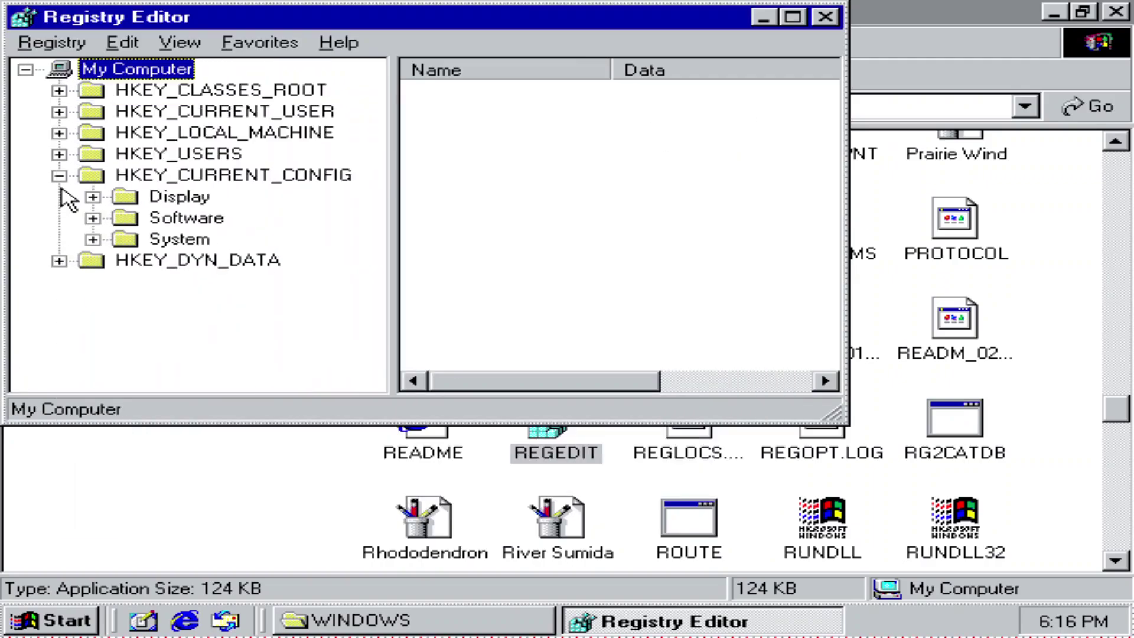
pyautogui.click(60, 154)
pyautogui.click(60, 218)
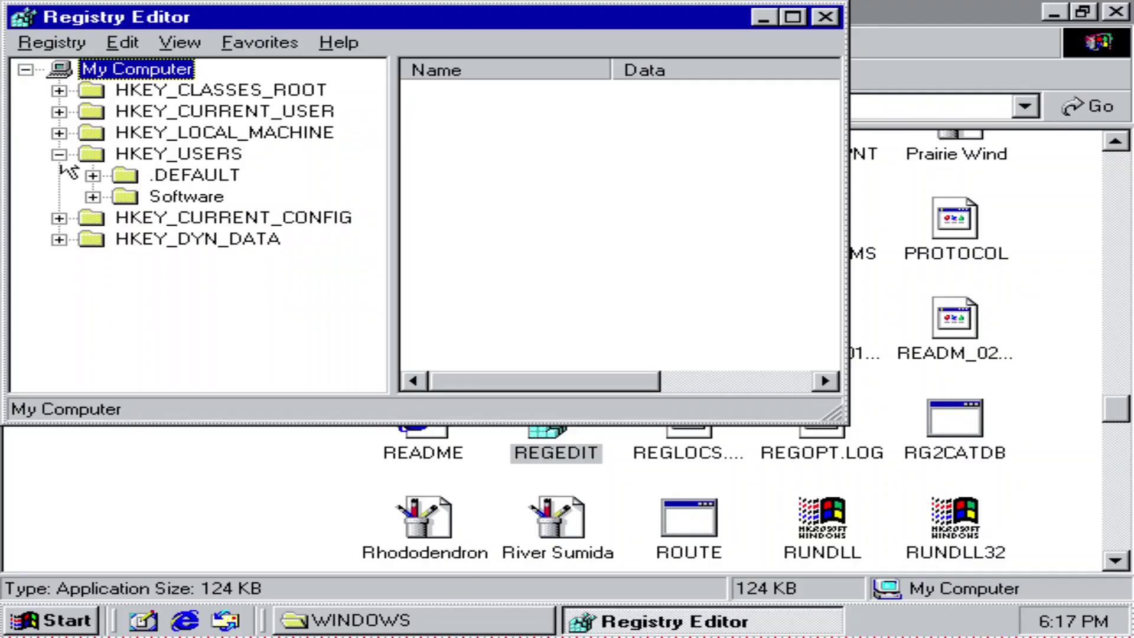
pyautogui.click(59, 154)
pyautogui.click(59, 197)
pyautogui.click(59, 197)
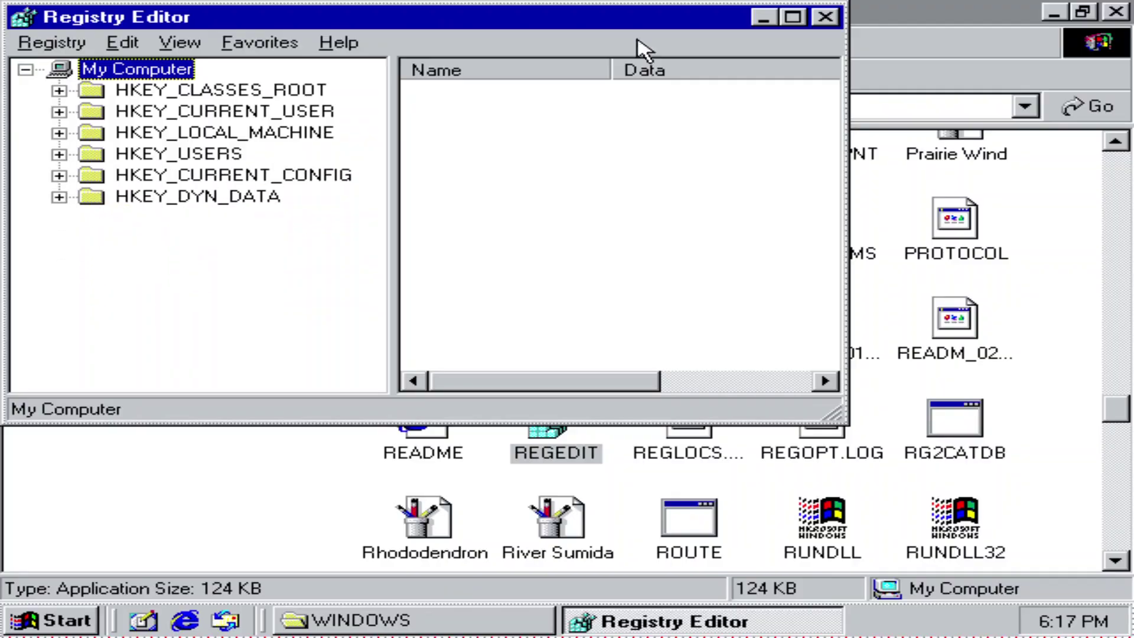
pyautogui.click(827, 17)
# - Launch SNDREC32 and SNDVOL32 from the WINDOWS folder
pyautogui.scroll(-3, 864, 413)
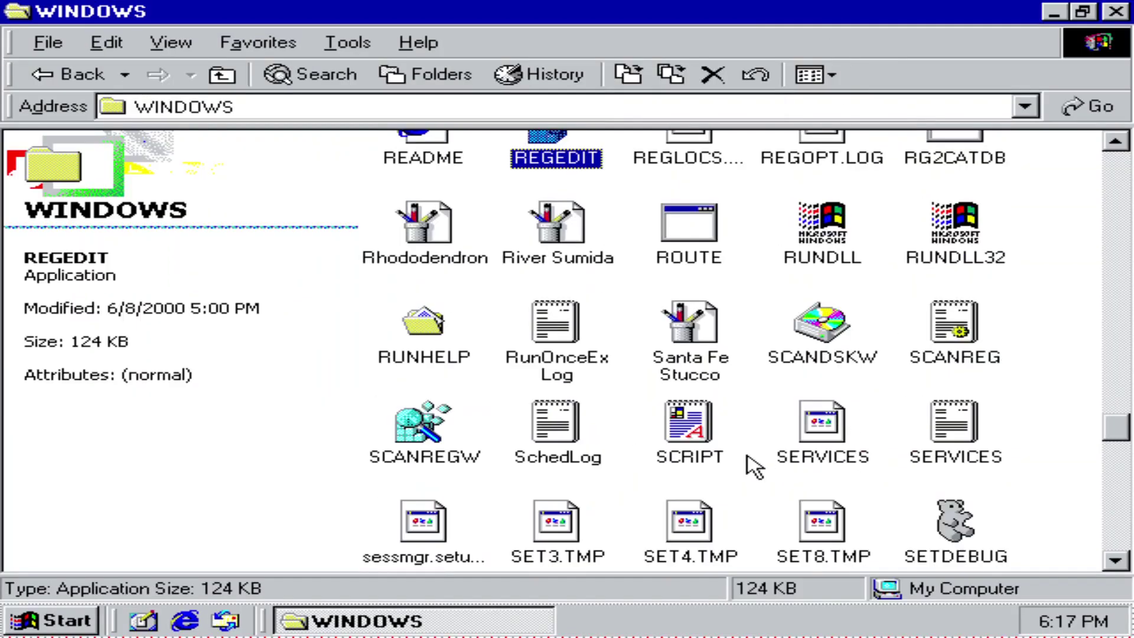
pyautogui.scroll(-3, 758, 460)
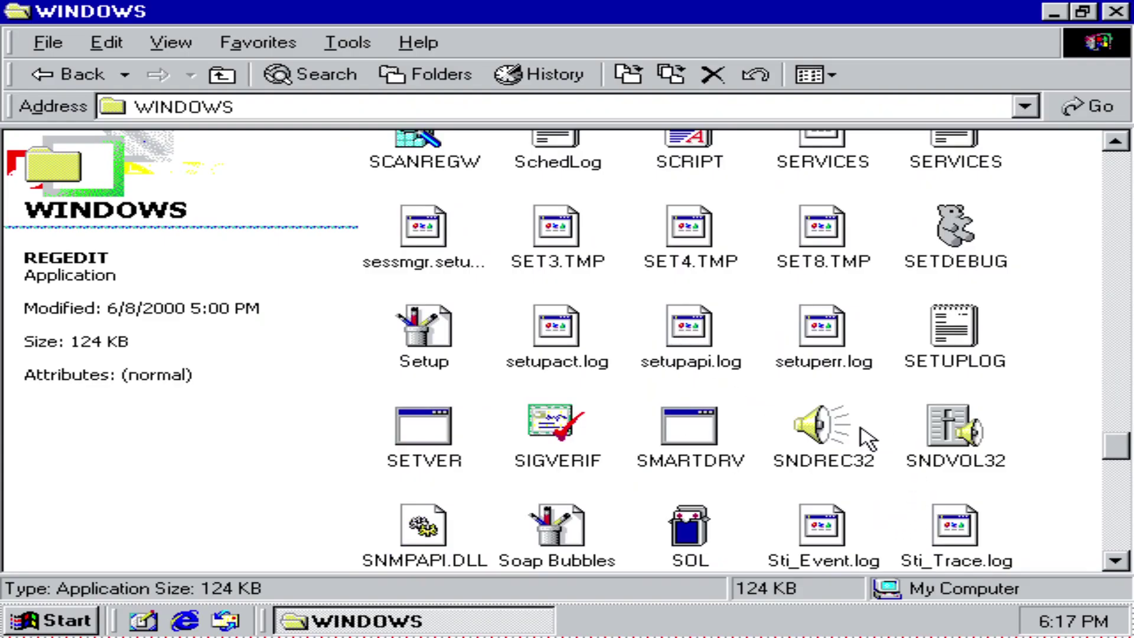
pyautogui.doubleClick(828, 448)
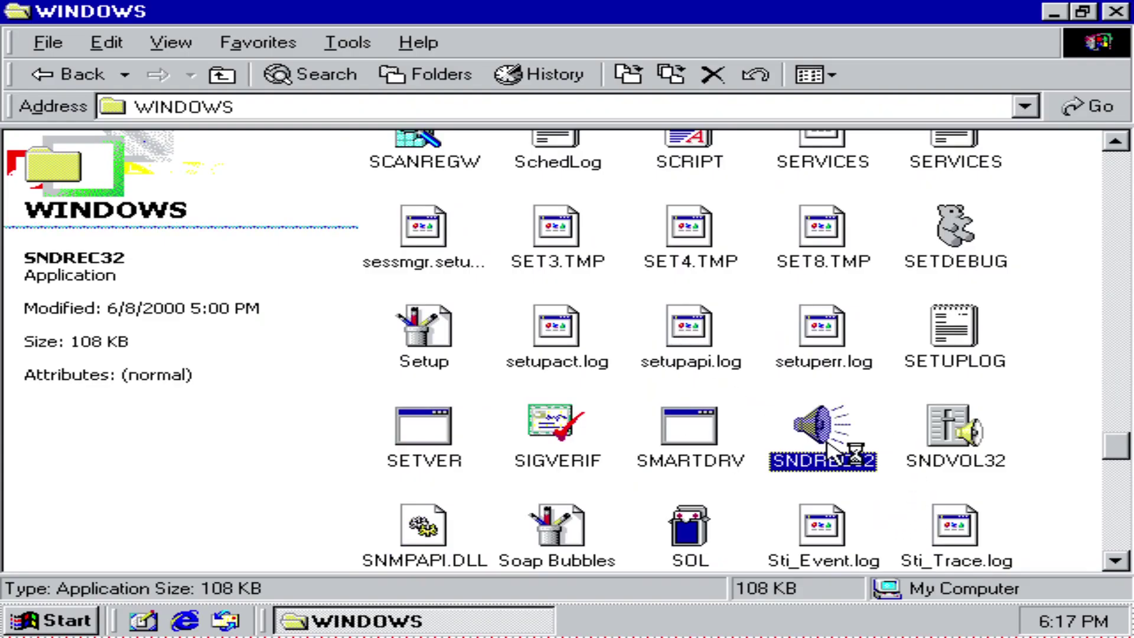
pyautogui.click(942, 440)
# - Open the Zapotec bitmap from the end of the WINDOWS folder, zoom in on it in a maximized preview, and close it
pyautogui.scroll(-15, 797, 423)
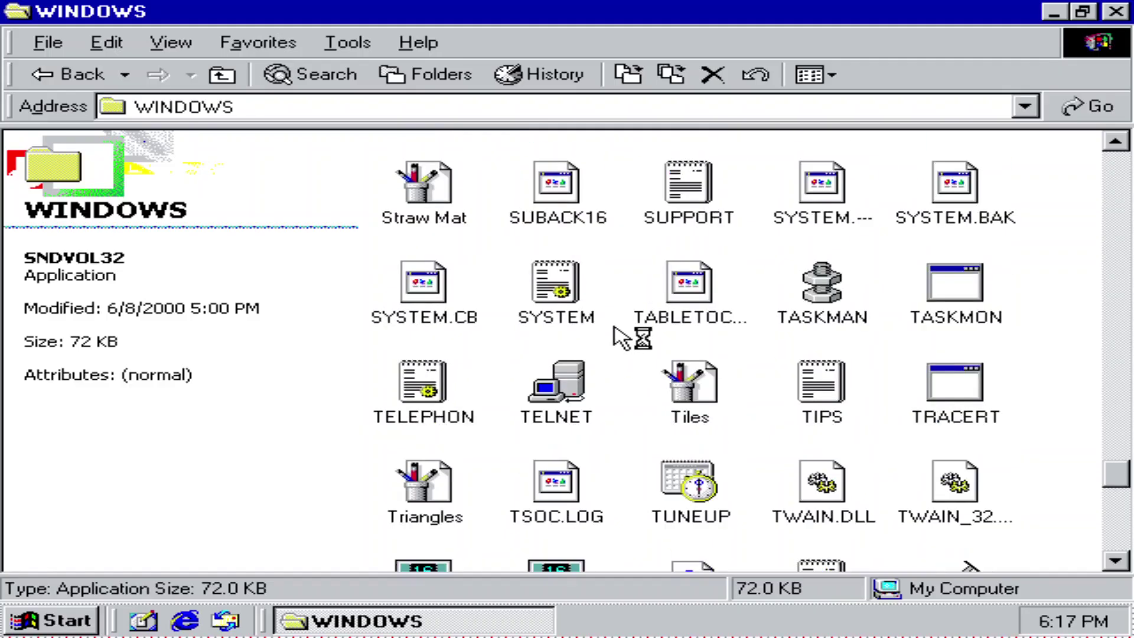
pyautogui.scroll(-3, 781, 421)
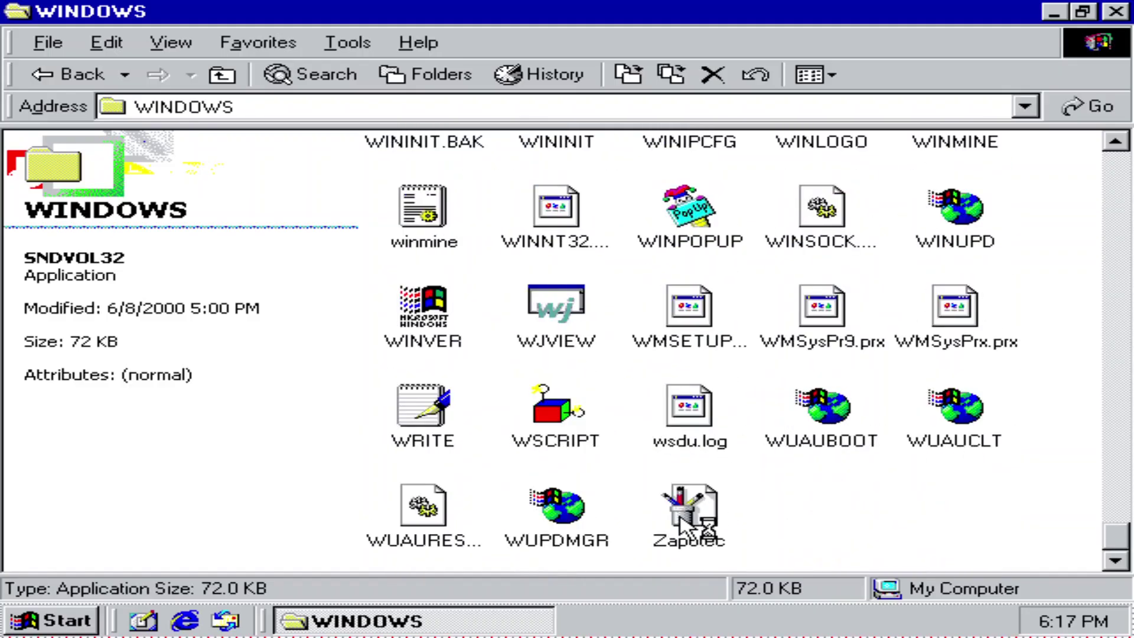
pyautogui.scroll(1, 689, 507)
pyautogui.scroll(-1, 709, 567)
pyautogui.click(703, 486)
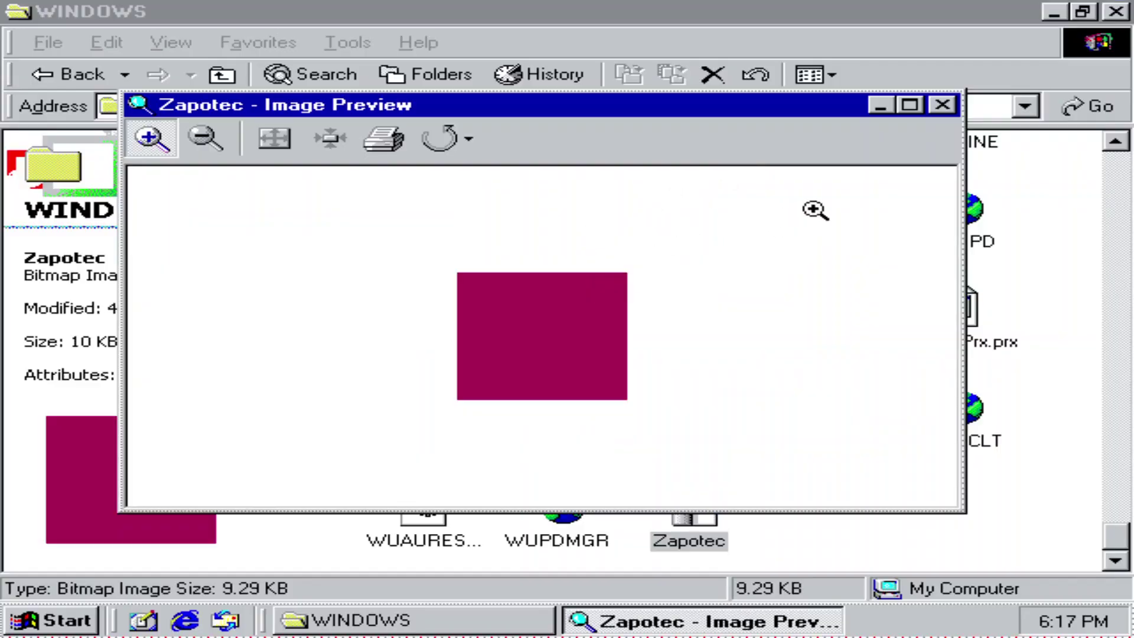
pyautogui.click(526, 304)
pyautogui.click(526, 304)
pyautogui.click(525, 304)
pyautogui.click(525, 304)
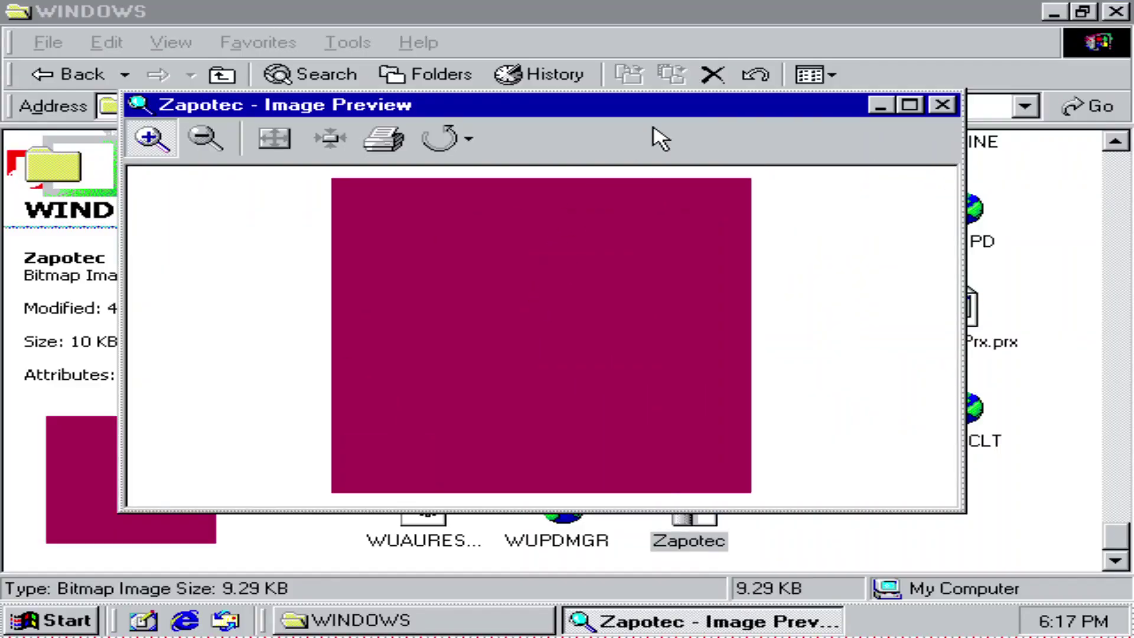
pyautogui.click(912, 105)
pyautogui.click(1119, 11)
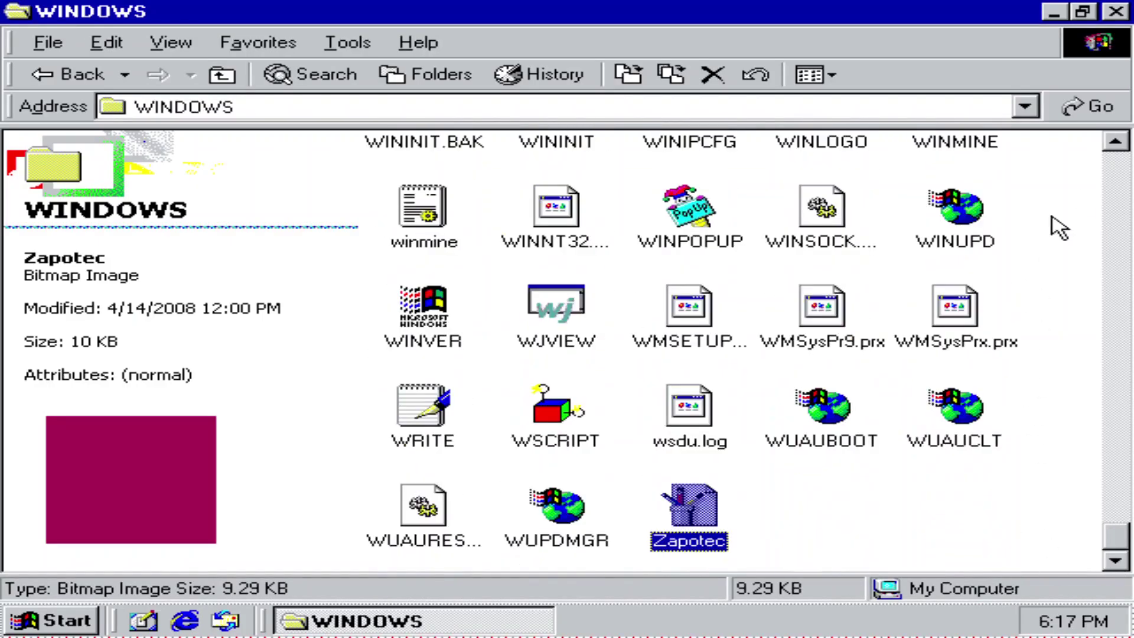
# - Browse back through the WINDOWS folder to its subfolders and open SYSTEM32
pyautogui.click(1124, 260)
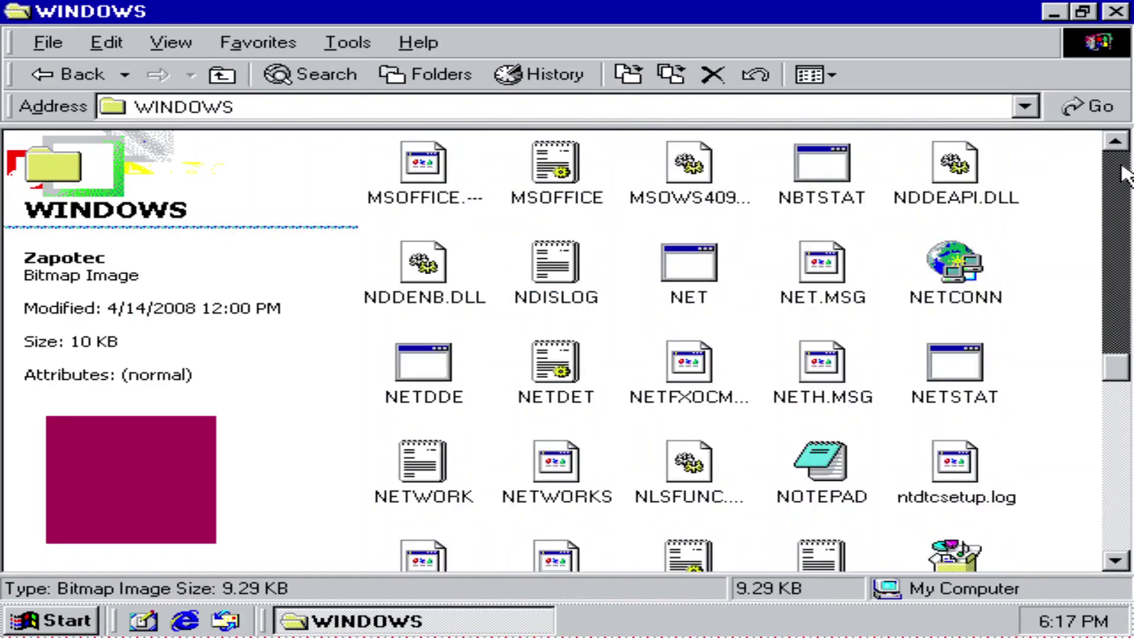
pyautogui.click(817, 325)
pyautogui.scroll(-4, 817, 331)
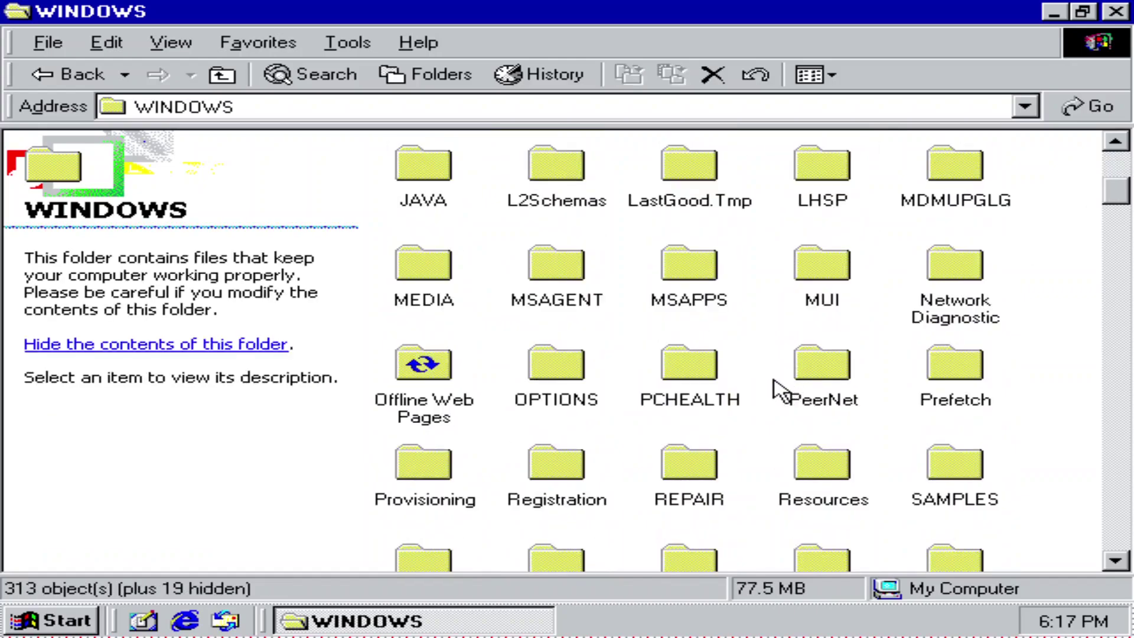
pyautogui.scroll(-1, 899, 316)
pyautogui.scroll(1, 902, 316)
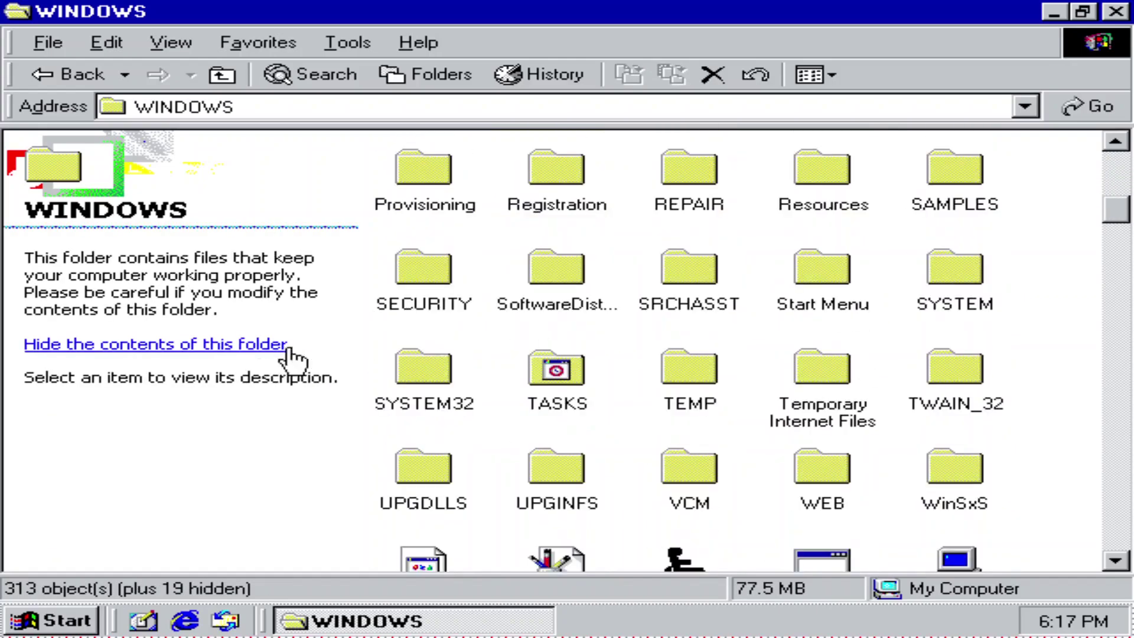
pyautogui.doubleClick(421, 372)
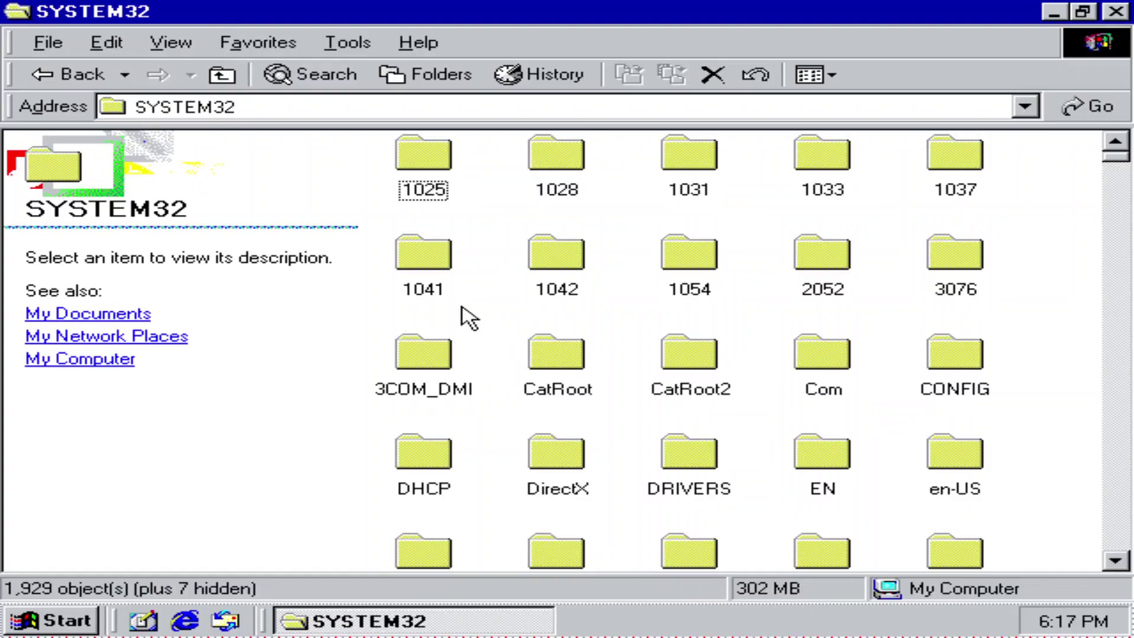
# - Try to launch ACCWIZ from the SYSTEM32 folder and dismiss the resulting dialogs
pyautogui.scroll(-4, 749, 293)
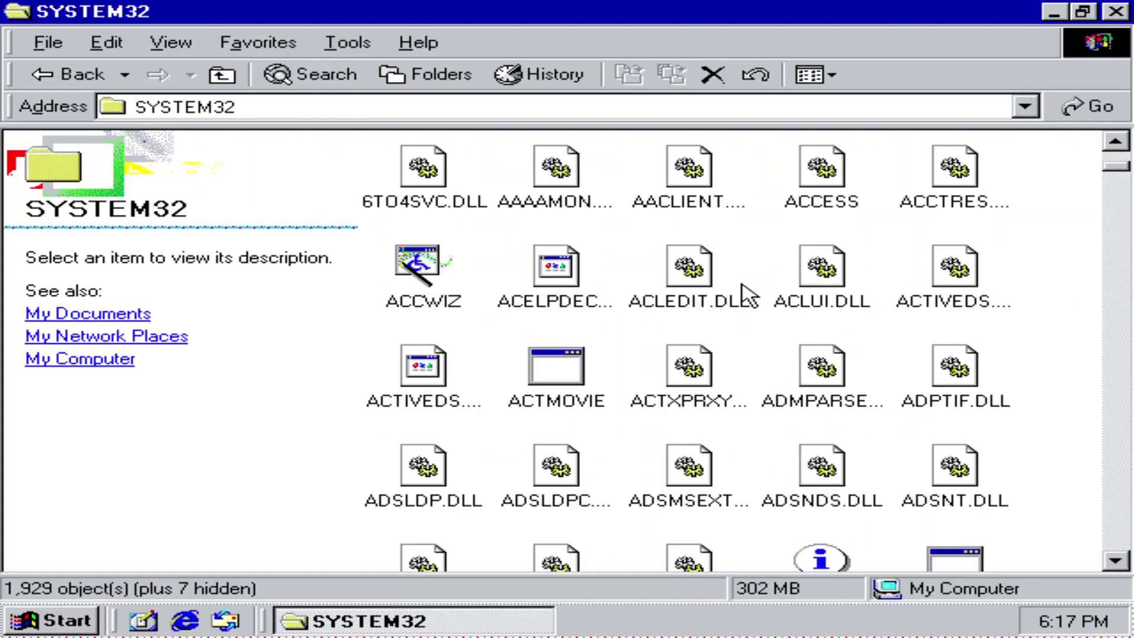
pyautogui.doubleClick(421, 268)
pyautogui.press('Return')
pyautogui.press('Return')
# - Try to open the EDIT help file and the EDIT MS-DOS application in the SYSTEM32 folder
pyautogui.scroll(-3, 1125, 194)
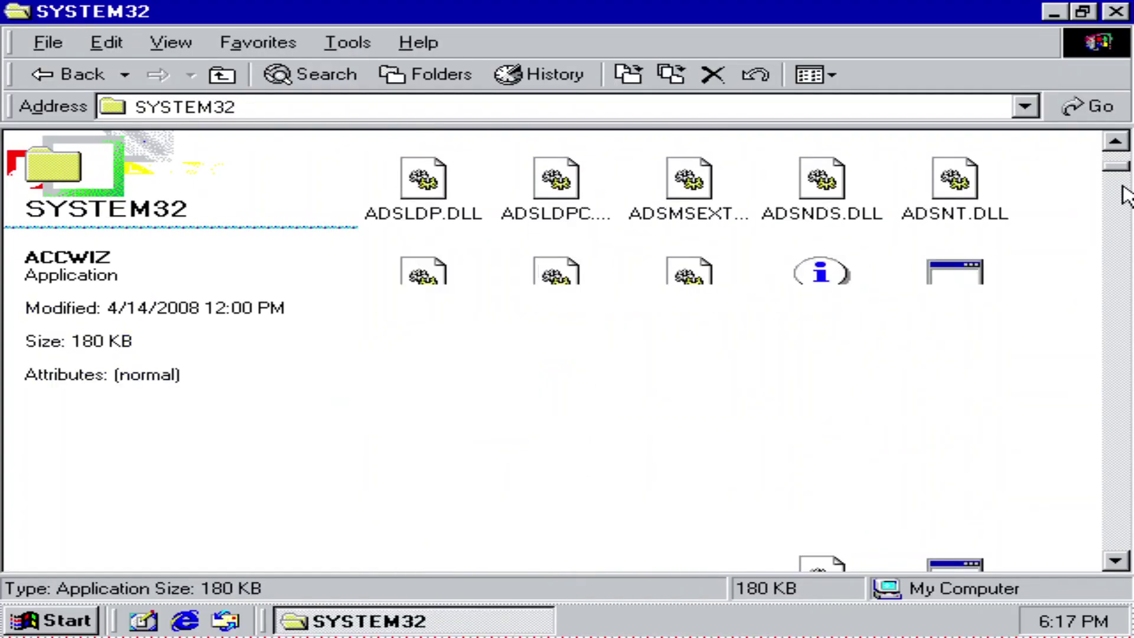
pyautogui.scroll(-15, 717, 347)
pyautogui.doubleClick(821, 230)
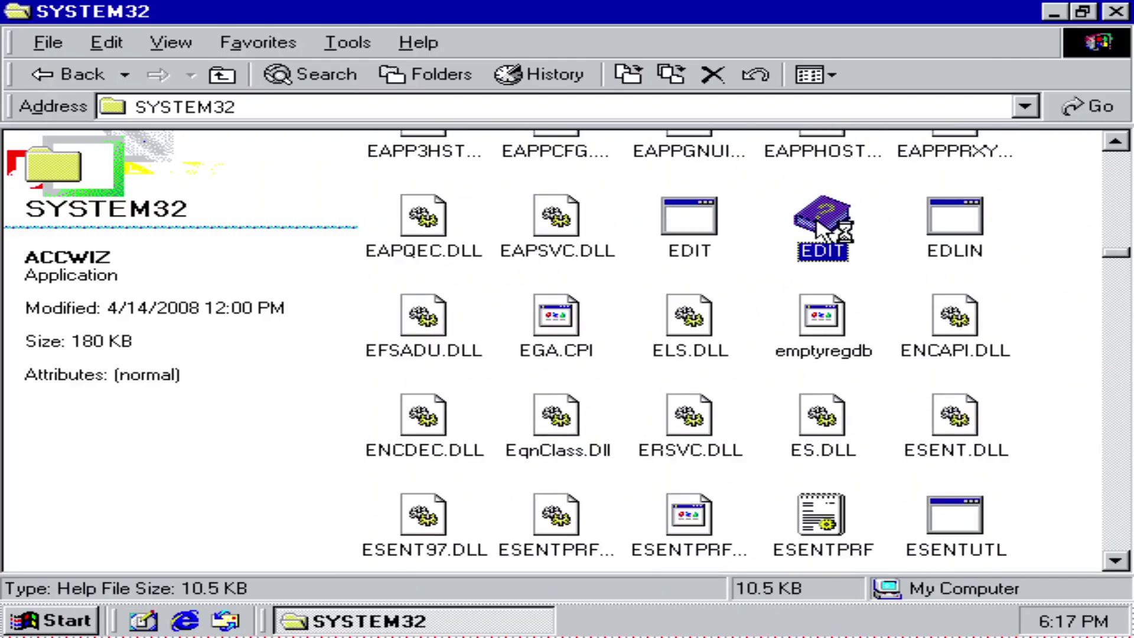
pyautogui.press('Return')
pyautogui.doubleClick(694, 234)
pyautogui.click(866, 135)
# - Try to launch CONIME and CMD from the SYSTEM32 folder, dismissing each resulting dialog
pyautogui.scroll(-3, 891, 304)
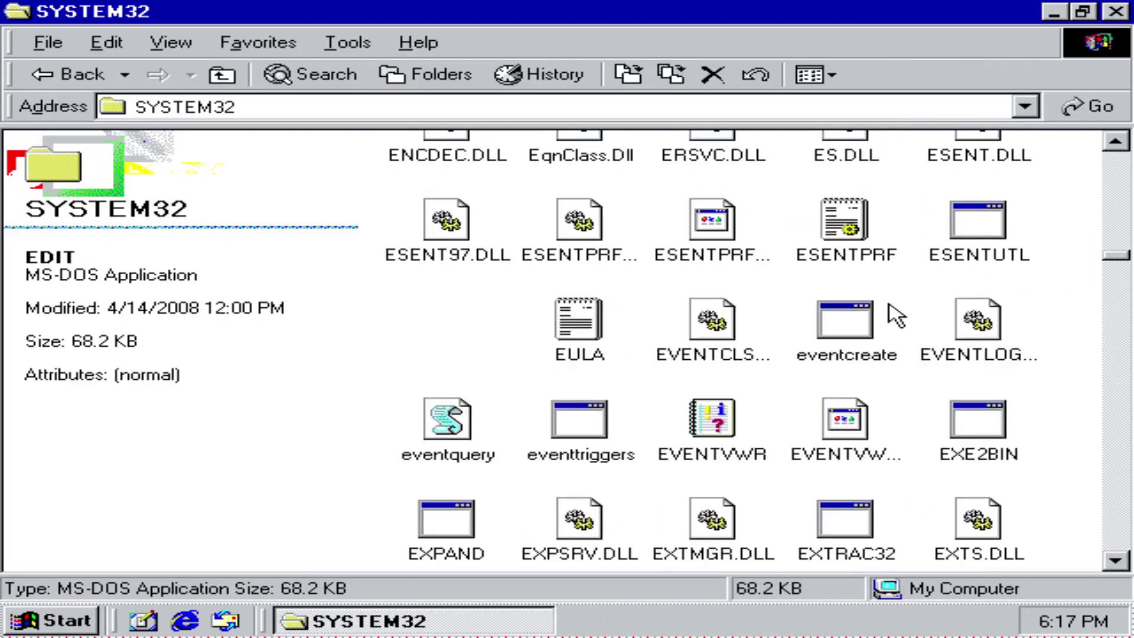
pyautogui.scroll(15, 915, 328)
pyautogui.doubleClick(556, 464)
pyautogui.click(567, 383)
pyautogui.scroll(5, 754, 354)
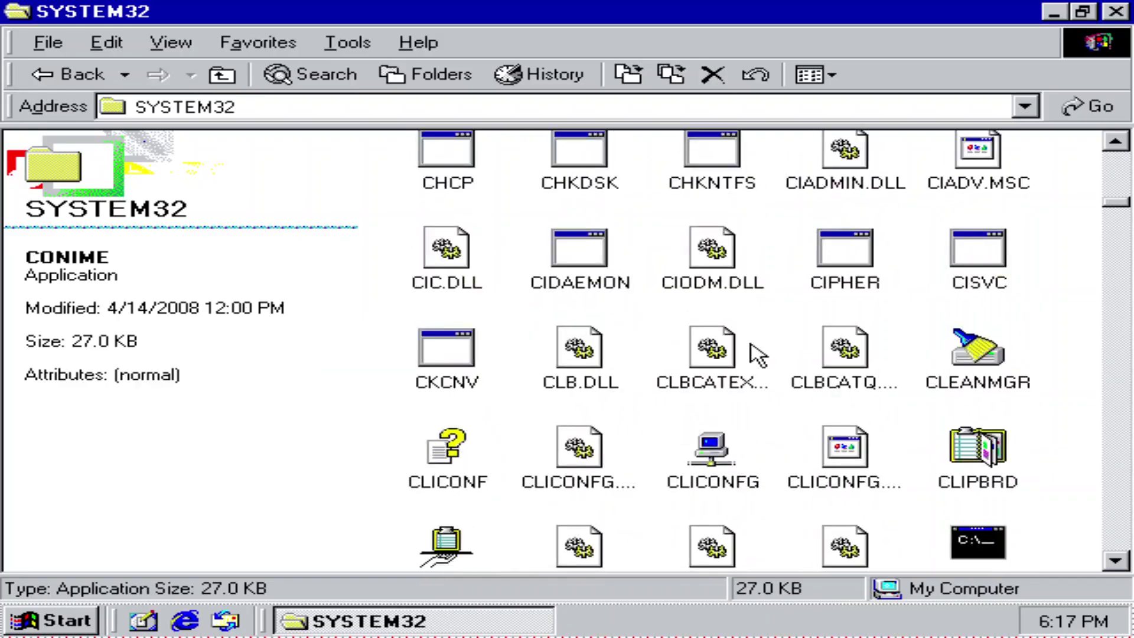
pyautogui.scroll(-1, 962, 450)
pyautogui.doubleClick(972, 435)
pyautogui.click(579, 375)
# - Try CMDL32 and CLIPSRV in the SYSTEM32 folder
pyautogui.click(579, 502)
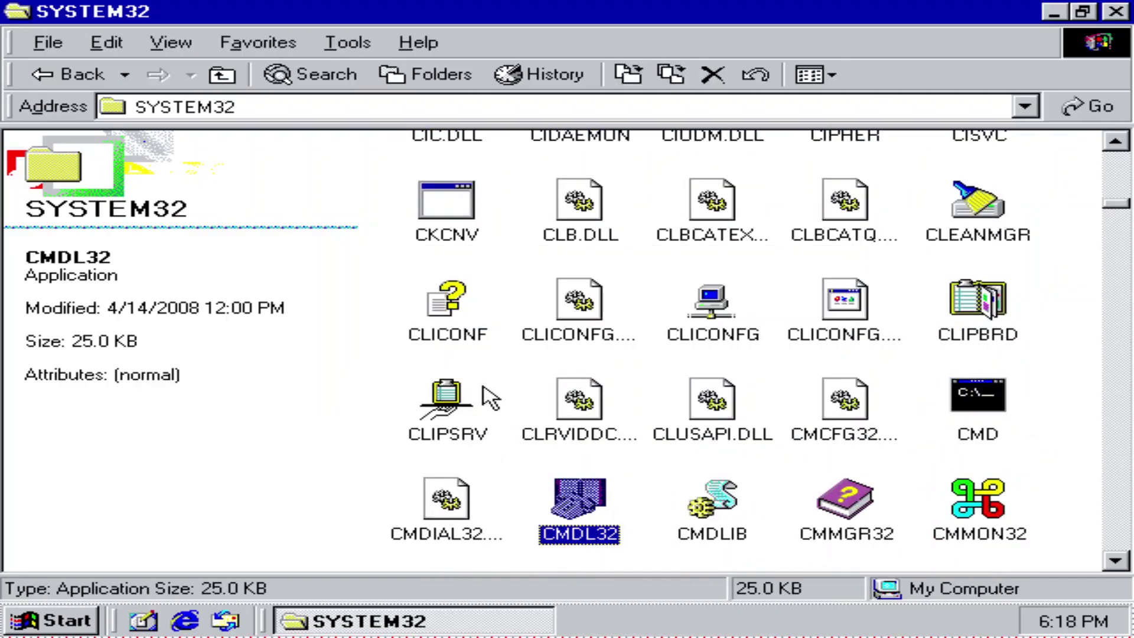
pyautogui.click(455, 408)
pyautogui.scroll(-10, 962, 385)
pyautogui.scroll(7, 960, 376)
# - Try to run C:\WINDOWS\System32\taskmgr.exe with the Run command
pyautogui.press('super+r')
pyautogui.press('BackSpace')
pyautogui.press('BackSpace')
pyautogui.press('BackSpace')
pyautogui.press('BackSpace')
pyautogui.press('BackSpace')
pyautogui.press('BackSpace')
pyautogui.press('BackSpace')
pyautogui.press('BackSpace')
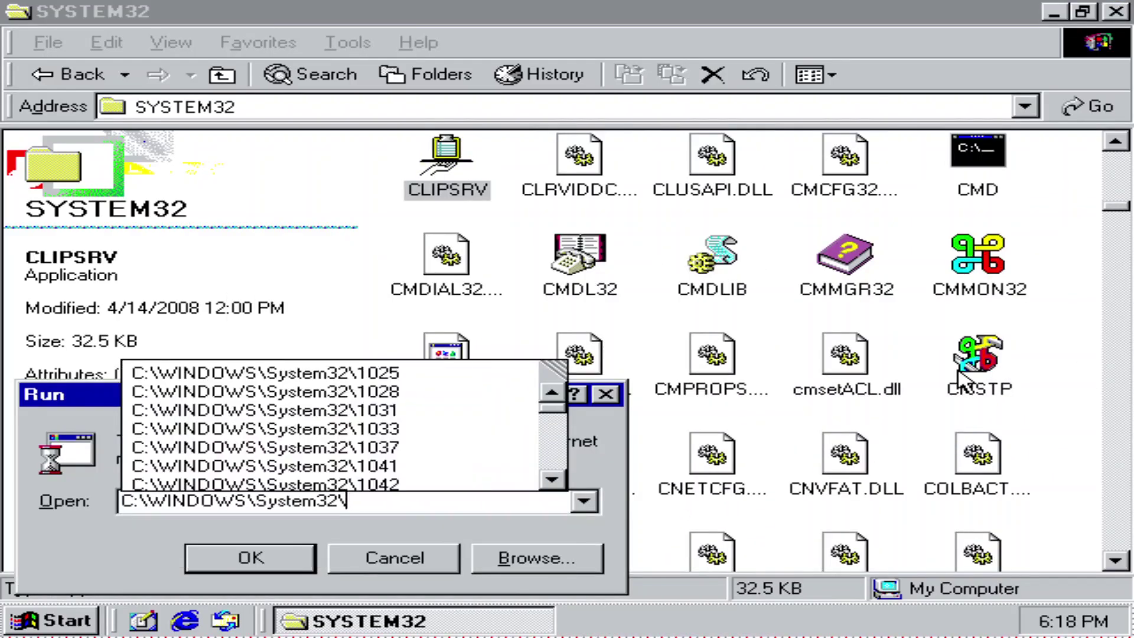
pyautogui.write('taskmgr')
pyautogui.press('Return')
pyautogui.click(611, 381)
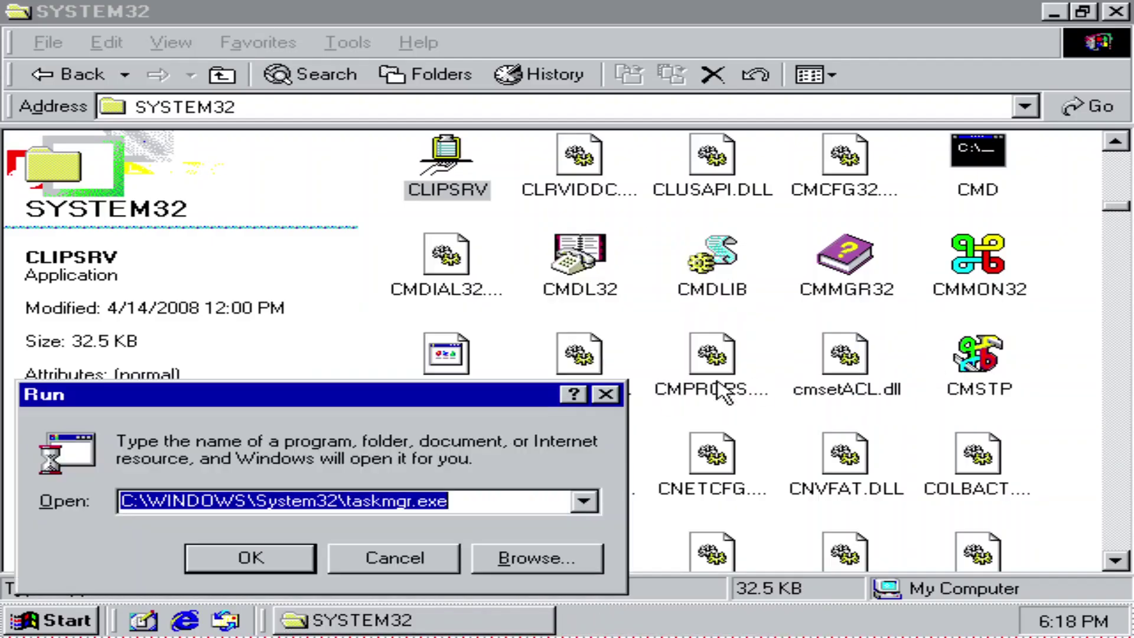
# - Try to run C:\WINDOWS\System32\sol with the Run command and dismiss the resulting dialog
pyautogui.press('End')
pyautogui.press('BackSpace')
pyautogui.press('BackSpace')
pyautogui.press('BackSpace')
pyautogui.press('BackSpace')
pyautogui.press('BackSpace')
pyautogui.press('BackSpace')
pyautogui.press('BackSpace')
pyautogui.press('BackSpace')
pyautogui.press('BackSpace')
pyautogui.press('BackSpace')
pyautogui.press('BackSpace')
pyautogui.write('sol')
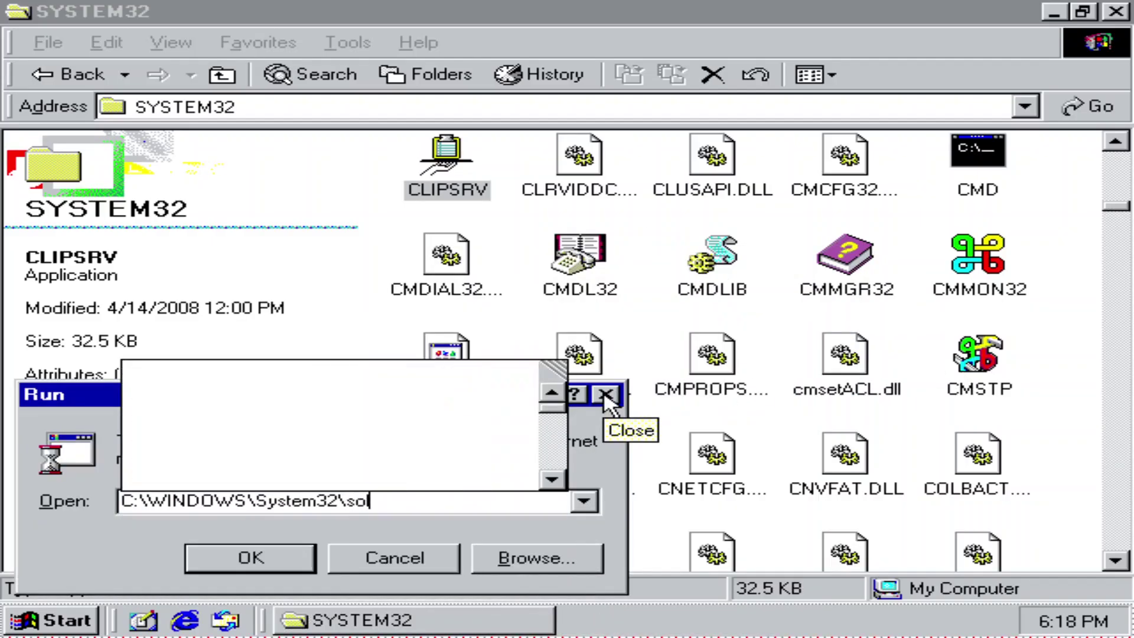
pyautogui.press('Return')
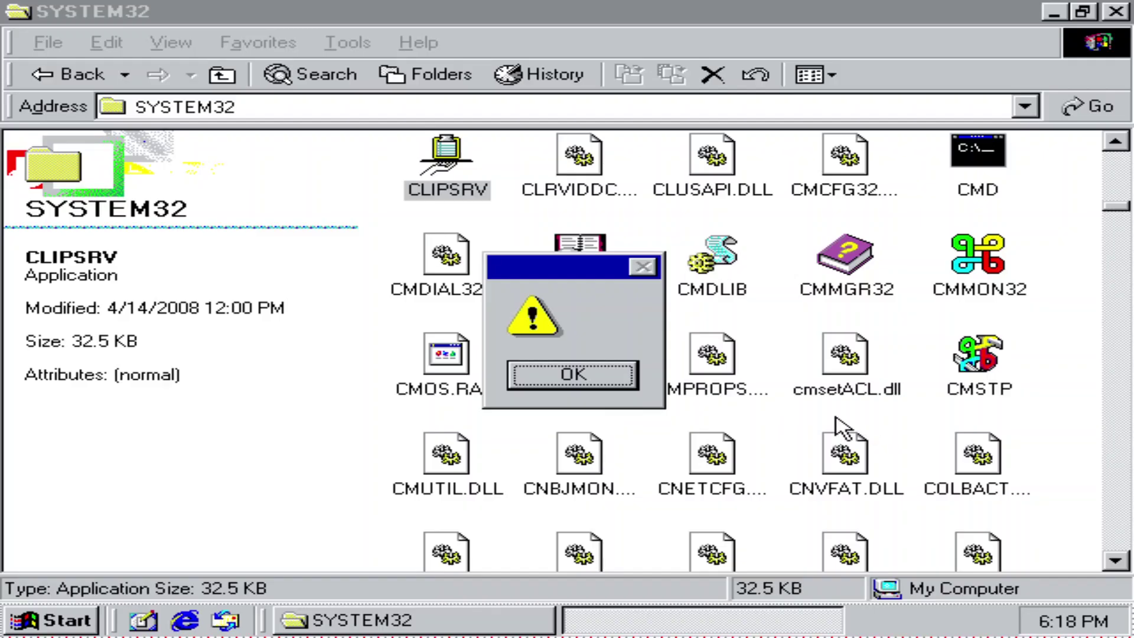
pyautogui.press('Return')
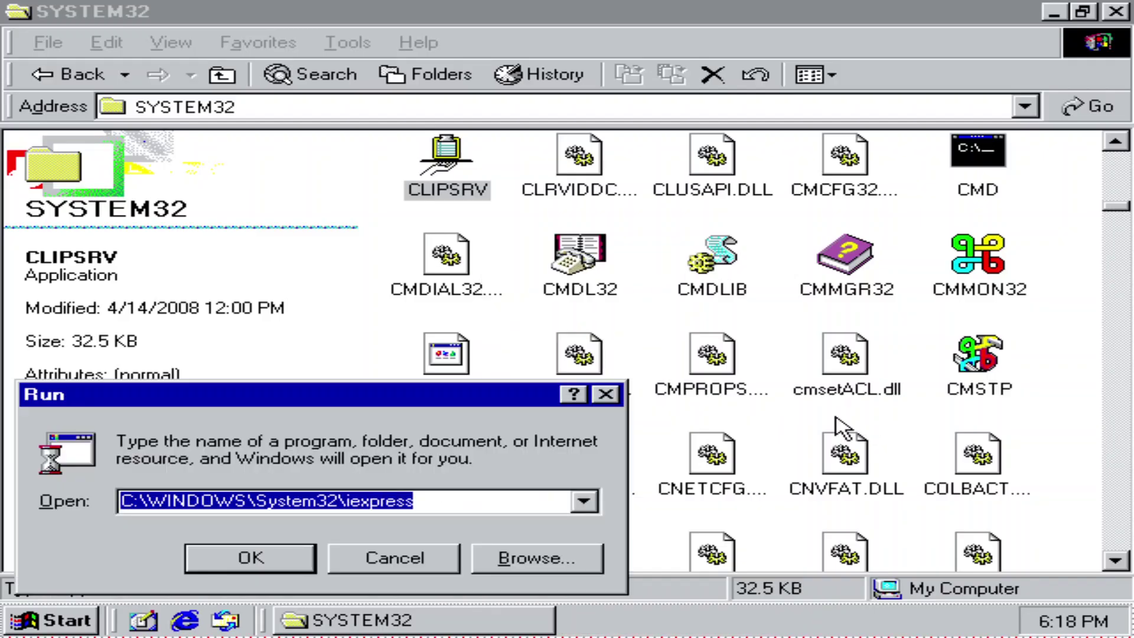
# - Try to run another .exe file from C:\WINDOWS\System32 by editing the previous Run command, and dismiss the resulting dialog
pyautogui.press('Up')
pyautogui.press('End')
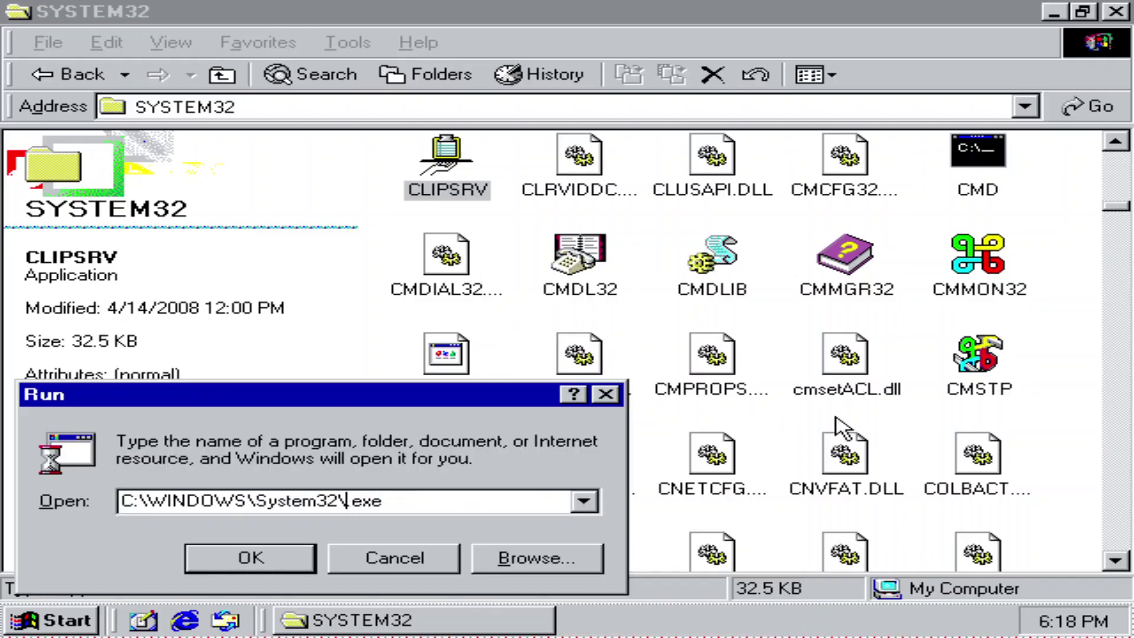
pyautogui.press('Return')
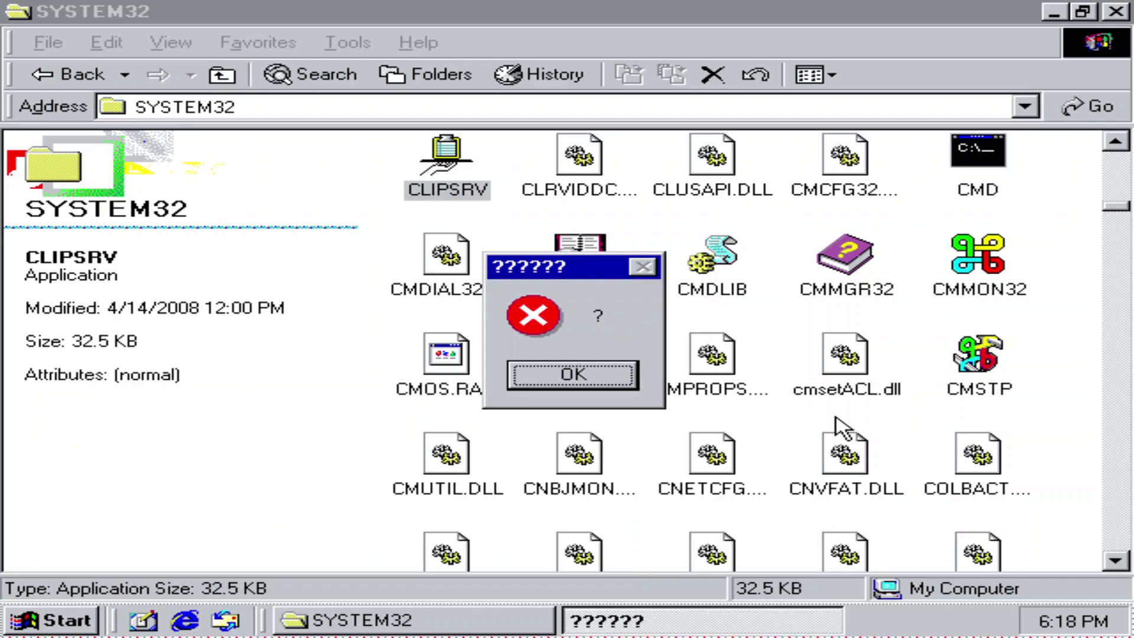
pyautogui.press('Return')
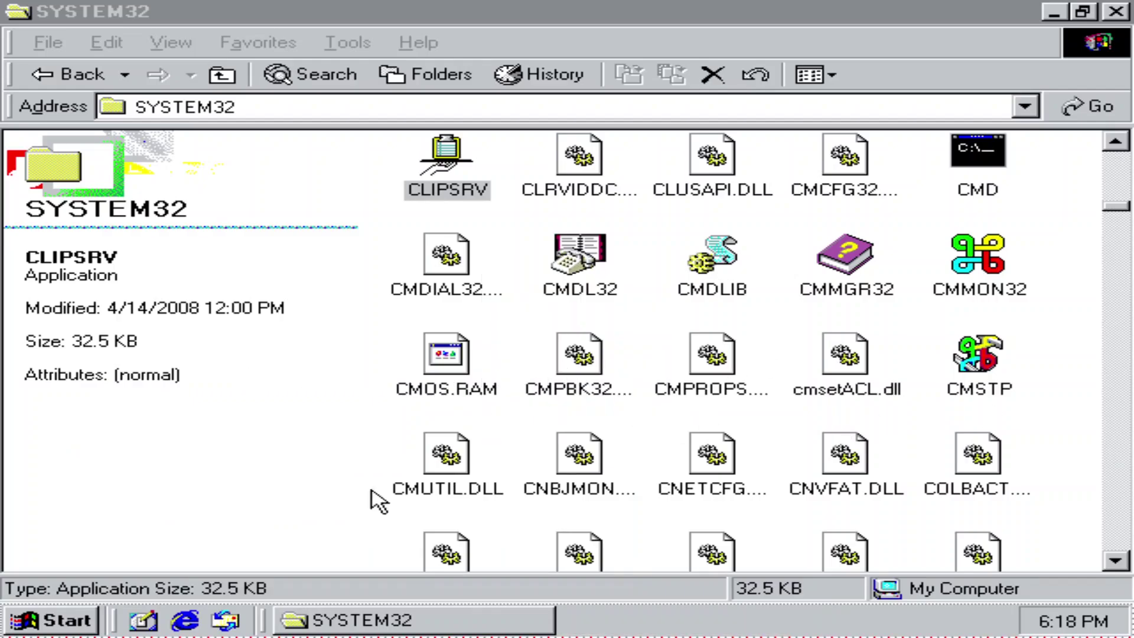
# - Start Solitaire from the installed games, view the dealt cards, and close it
pyautogui.click(36, 632)
pyautogui.moveTo(160, 273)
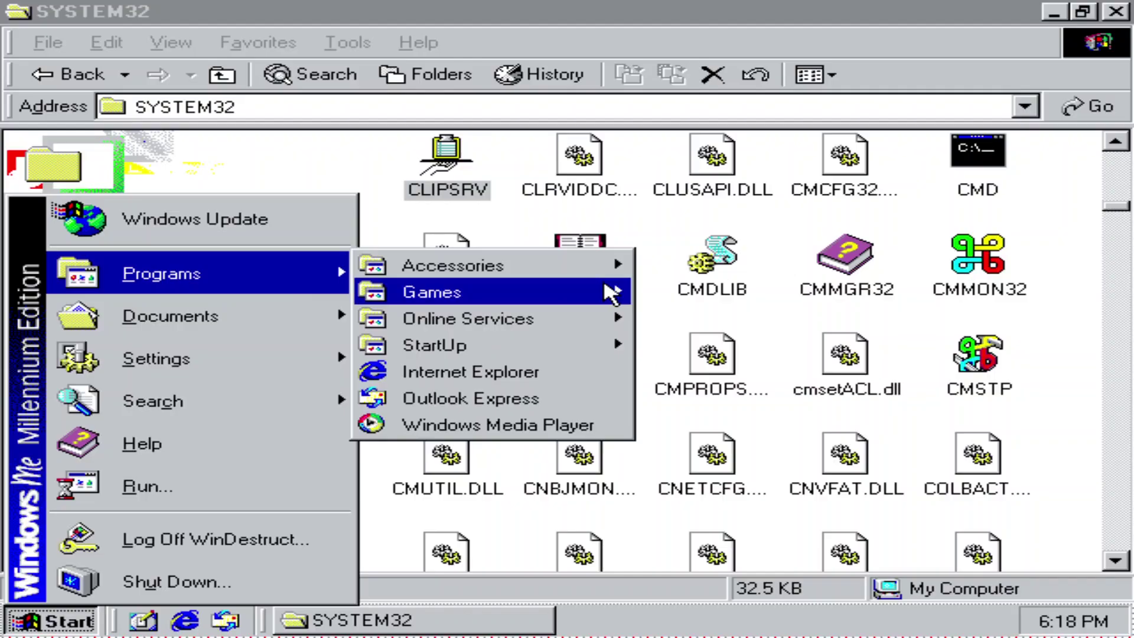
pyautogui.moveTo(610, 289)
pyautogui.click(712, 322)
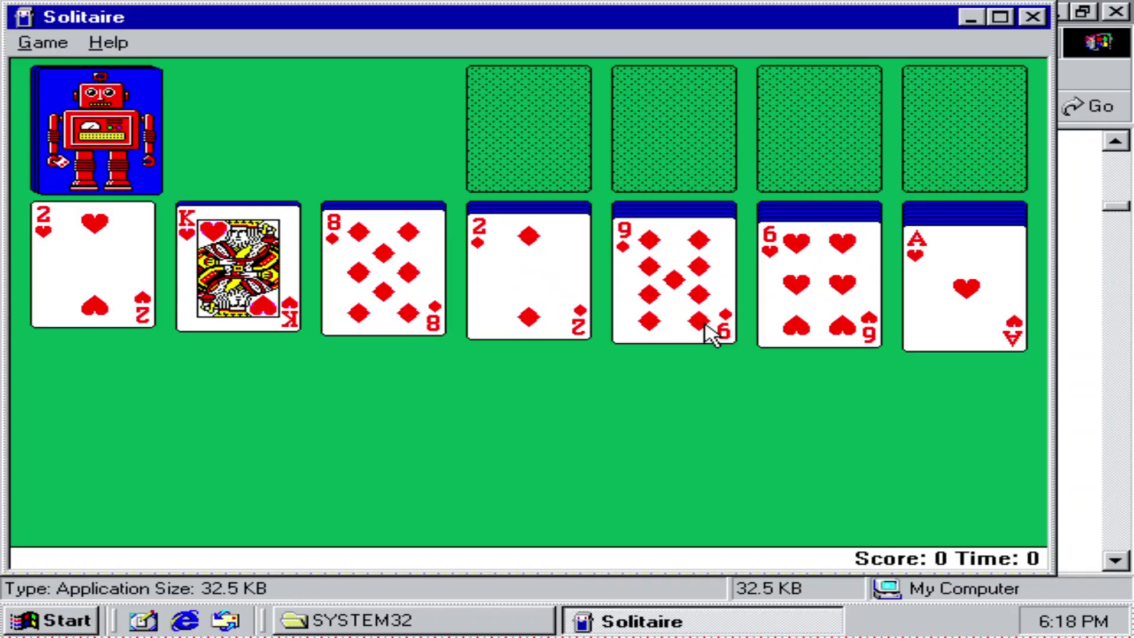
pyautogui.click(1032, 17)
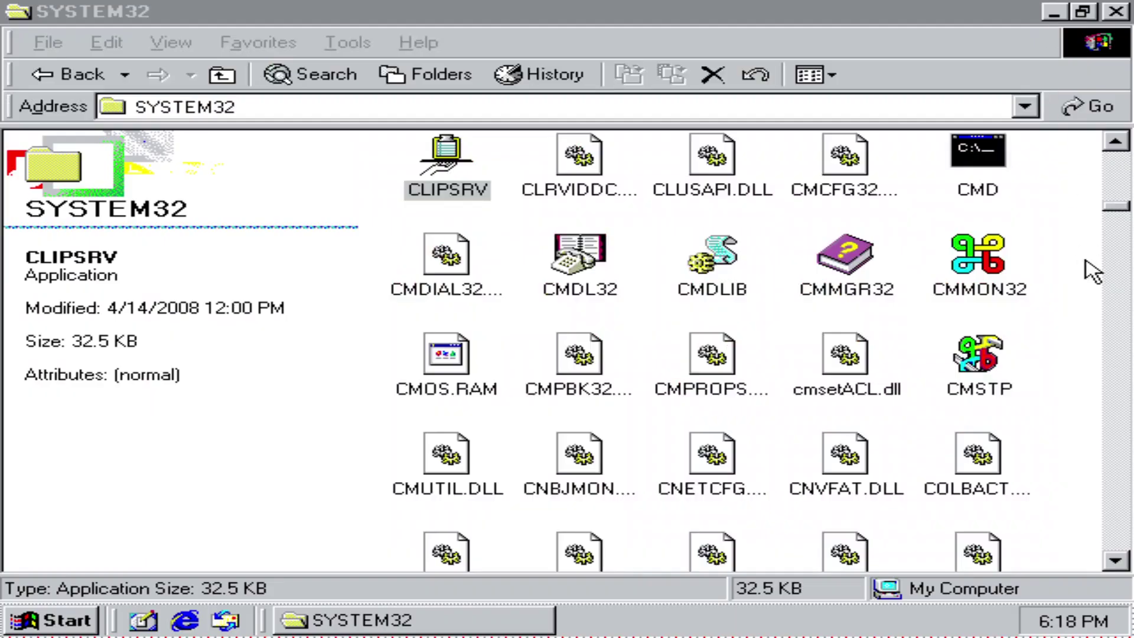
# - Try to launch CSCRIPT and RASPHONE from the SYSTEM32 folder
pyautogui.scroll(-5, 827, 295)
pyautogui.doubleClick(827, 251)
pyautogui.scroll(-20, 906, 329)
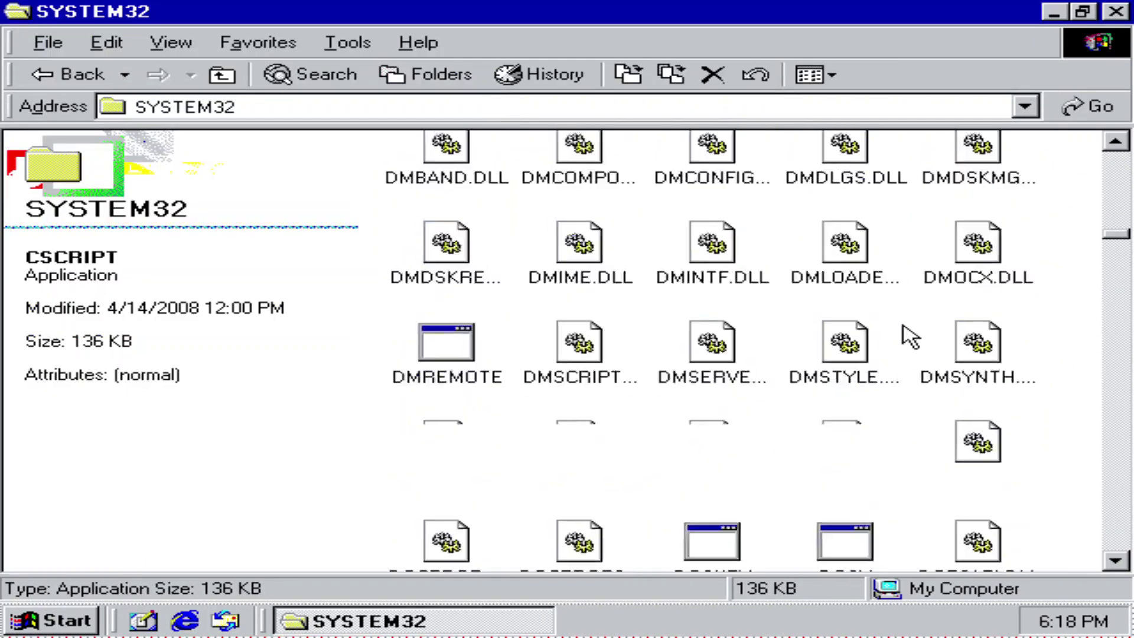
pyautogui.scroll(-20, 945, 307)
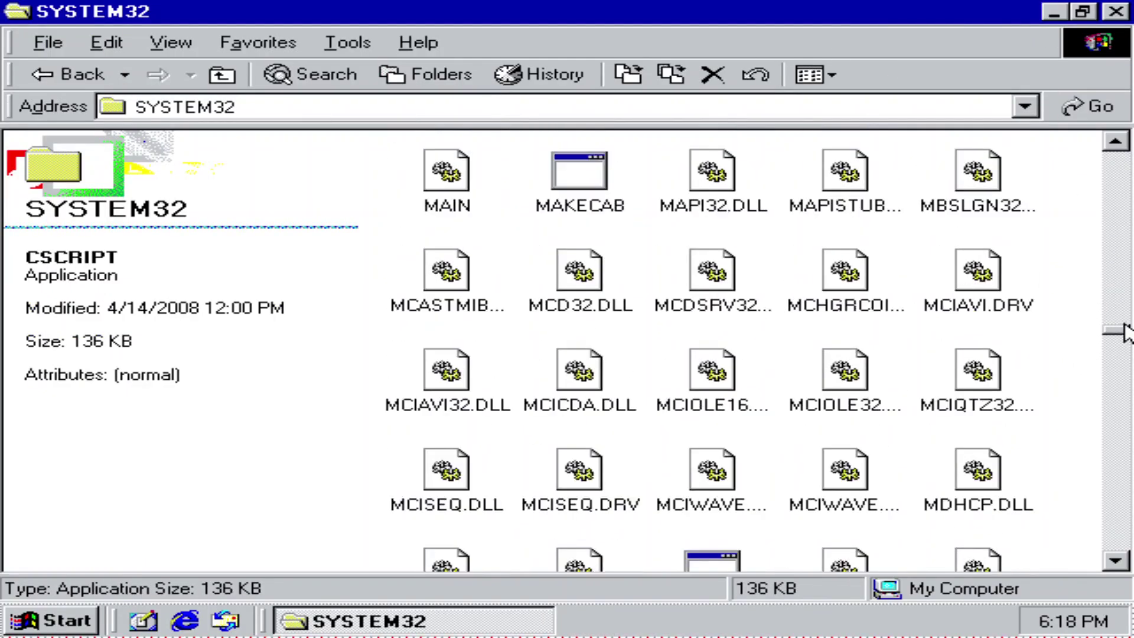
pyautogui.doubleClick(709, 254)
pyautogui.click(576, 374)
# - Try RCIMLBY and RTCSHARE in the SYSTEM32 folder, dismissing the resulting dialog
pyautogui.click(609, 438)
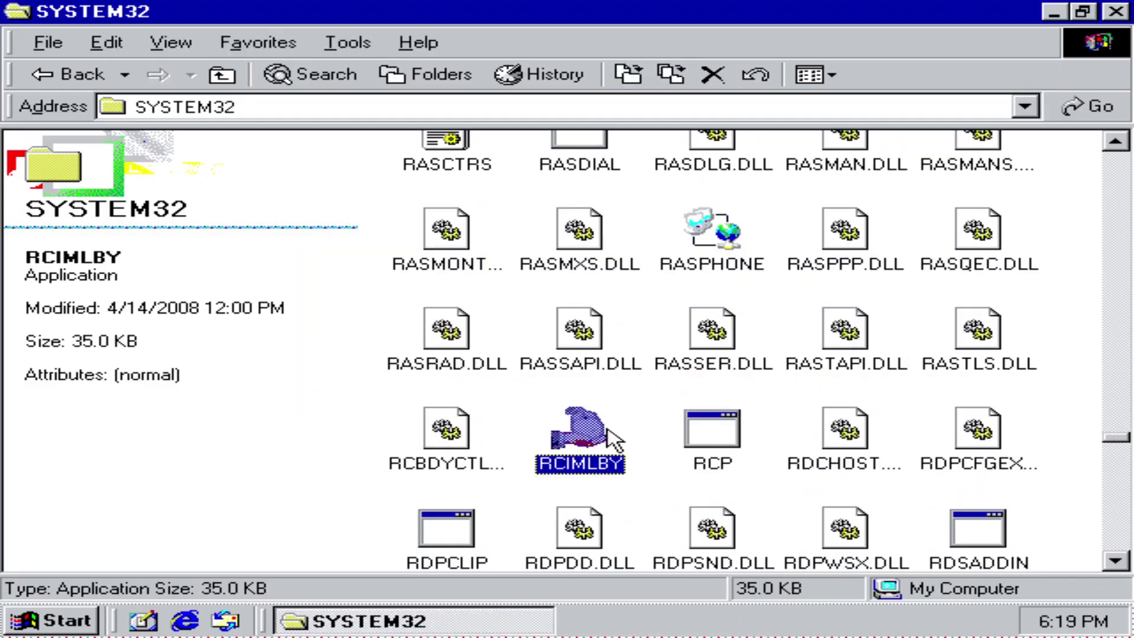
pyautogui.scroll(-10, 653, 437)
pyautogui.doubleClick(712, 494)
pyautogui.press('Return')
# - Try to launch RSNOTIFY and RSMUI from the SYSTEM32 folder, dismissing each resulting dialog
pyautogui.doubleClick(872, 324)
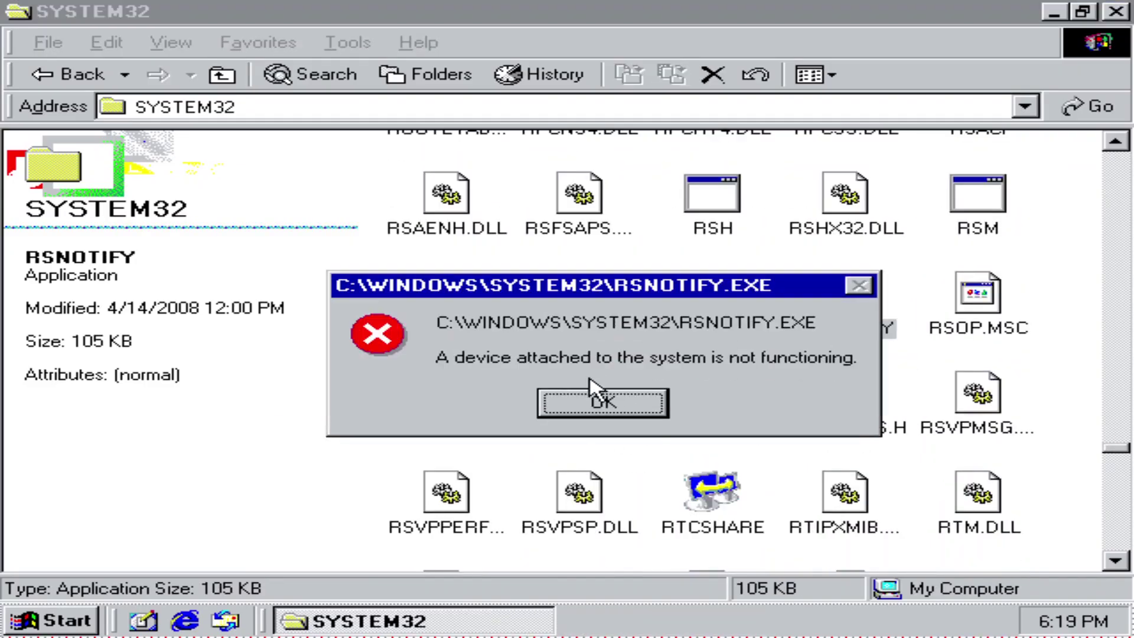
pyautogui.click(597, 398)
pyautogui.doubleClick(734, 286)
pyautogui.press('Return')
# - Try to launch WUPDMGR from near the end of the SYSTEM32 folder
pyautogui.scroll(-15, 906, 354)
pyautogui.scroll(-20, 597, 332)
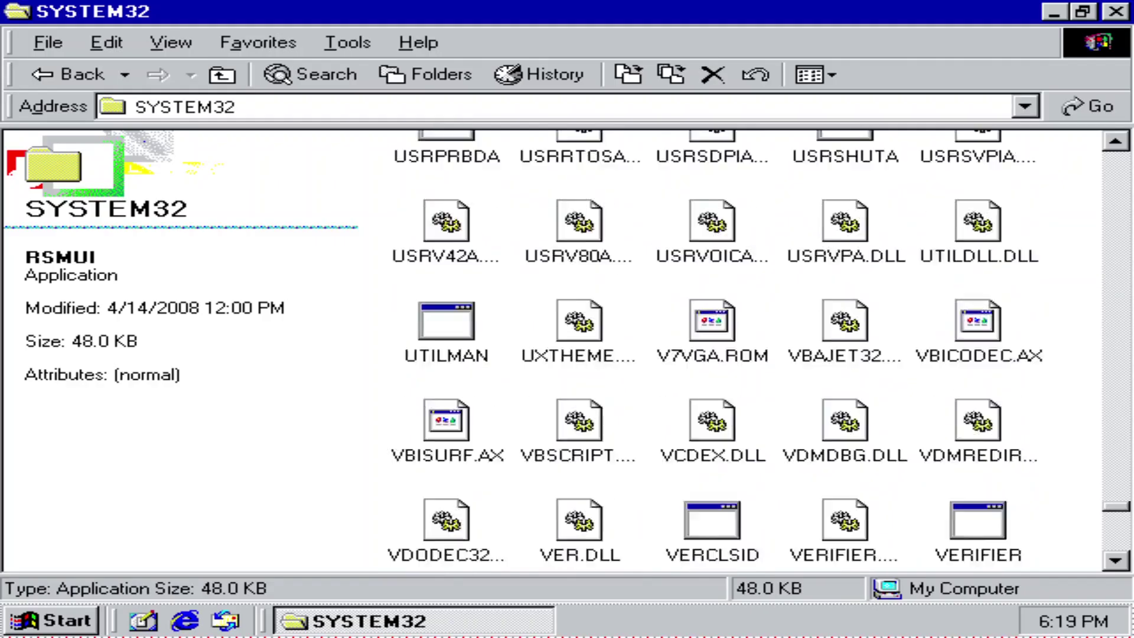
pyautogui.click(406, 502)
pyautogui.scroll(1, 473, 402)
pyautogui.click(567, 288)
pyautogui.doubleClick(567, 288)
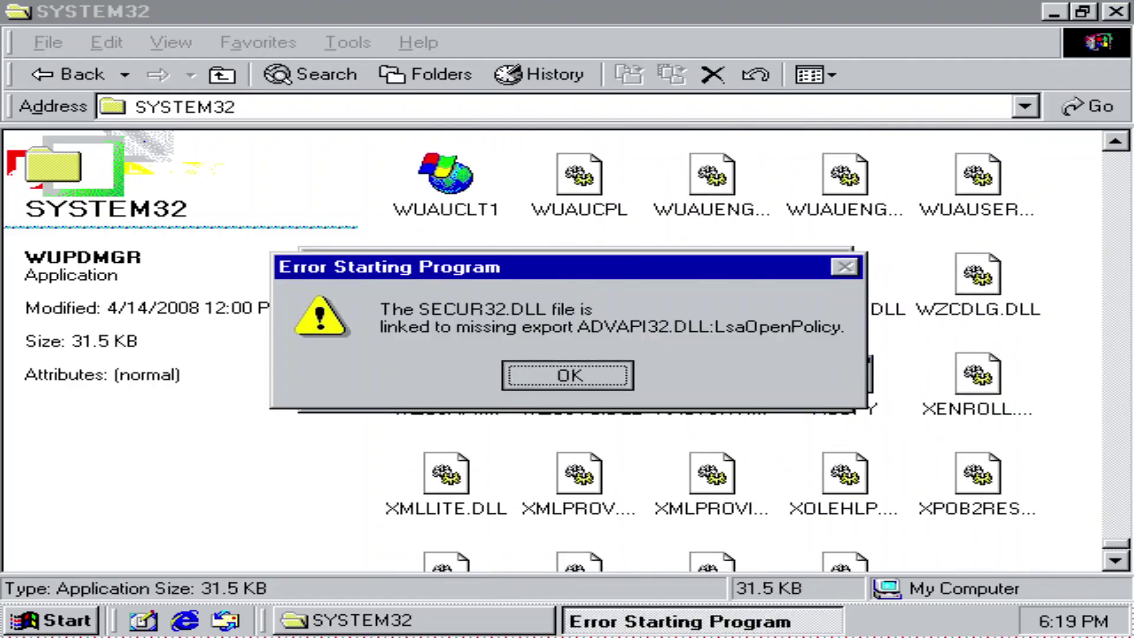
# - Dismiss the WUPDMGR errors, try to launch WUAUCLT1, and close the SYSTEM32 folder
pyautogui.press('Return')
pyautogui.press('Return')
pyautogui.doubleClick(456, 182)
pyautogui.press('Return')
pyautogui.press('Return')
pyautogui.click(1130, 6)
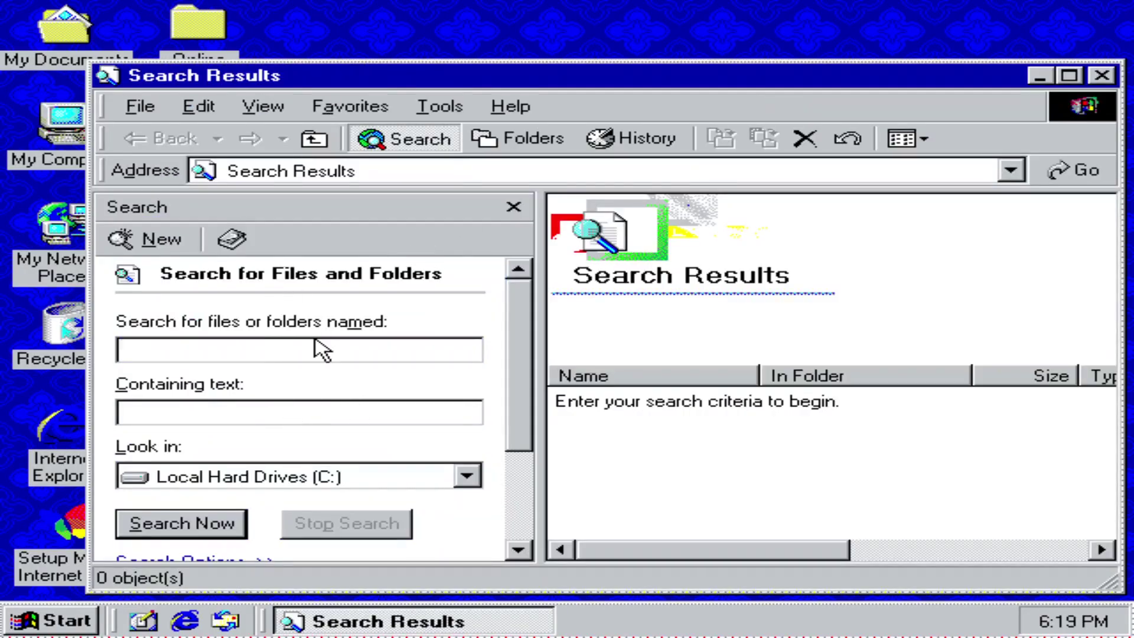
# - Search the local hard drive C: for *.exe files and maximize the search window
pyautogui.write('*.exe')
pyautogui.press('Return')
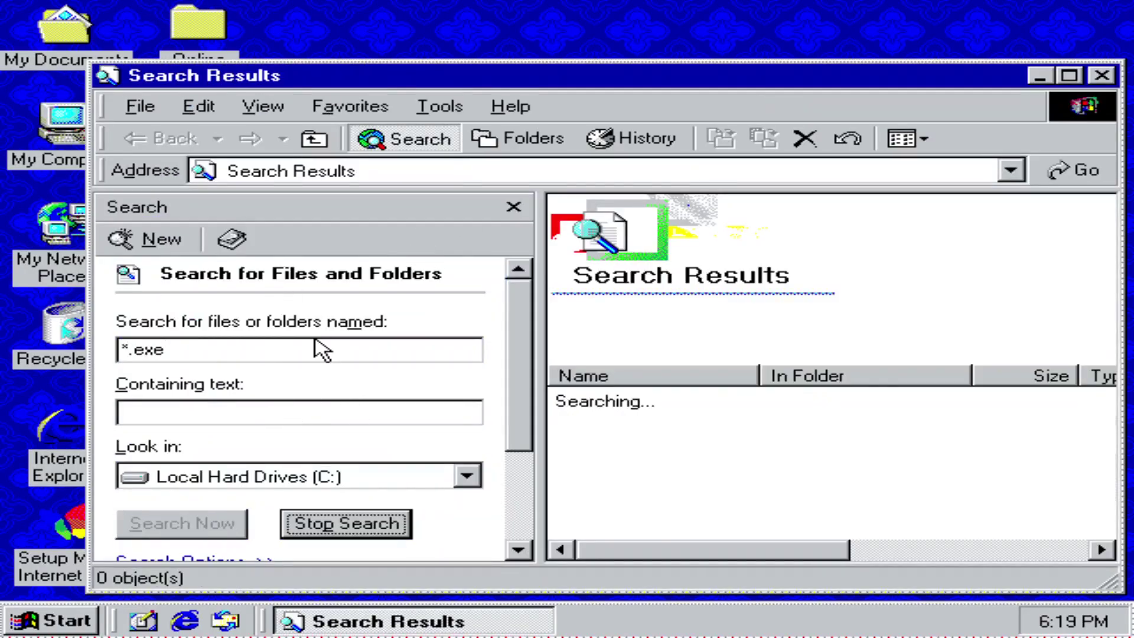
pyautogui.doubleClick(562, 75)
# - Launch WSCRIPT from the search results, close its settings, and try FONTVIEW and WINCOOL
pyautogui.doubleClick(509, 449)
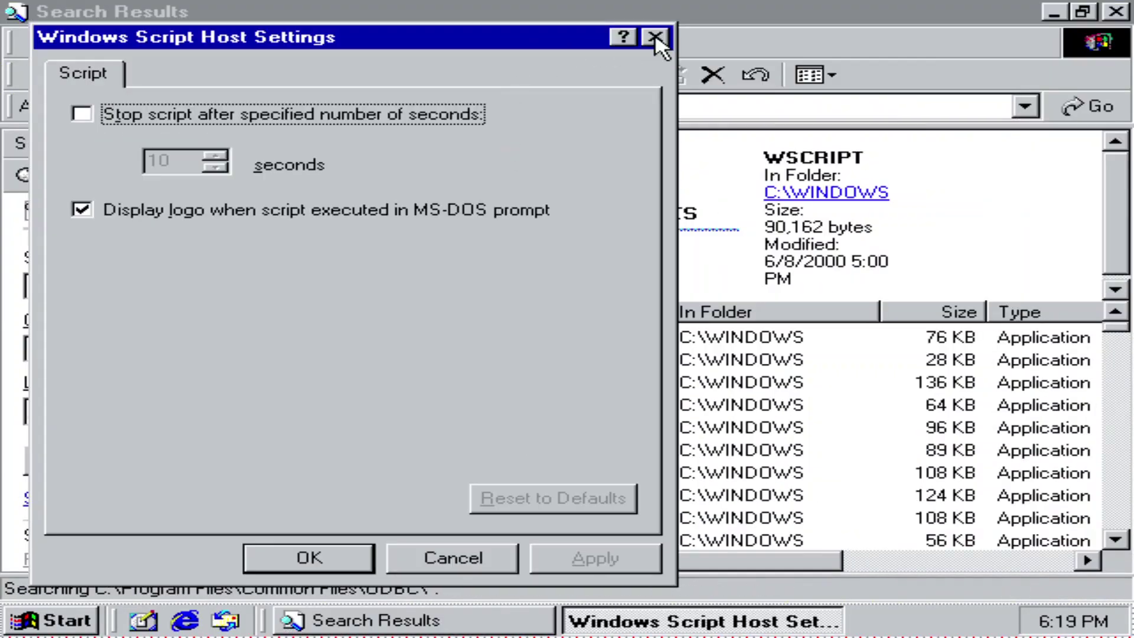
pyautogui.click(653, 38)
pyautogui.click(529, 341)
pyautogui.scroll(-1, 629, 438)
pyautogui.click(532, 449)
pyautogui.scroll(-12, 630, 437)
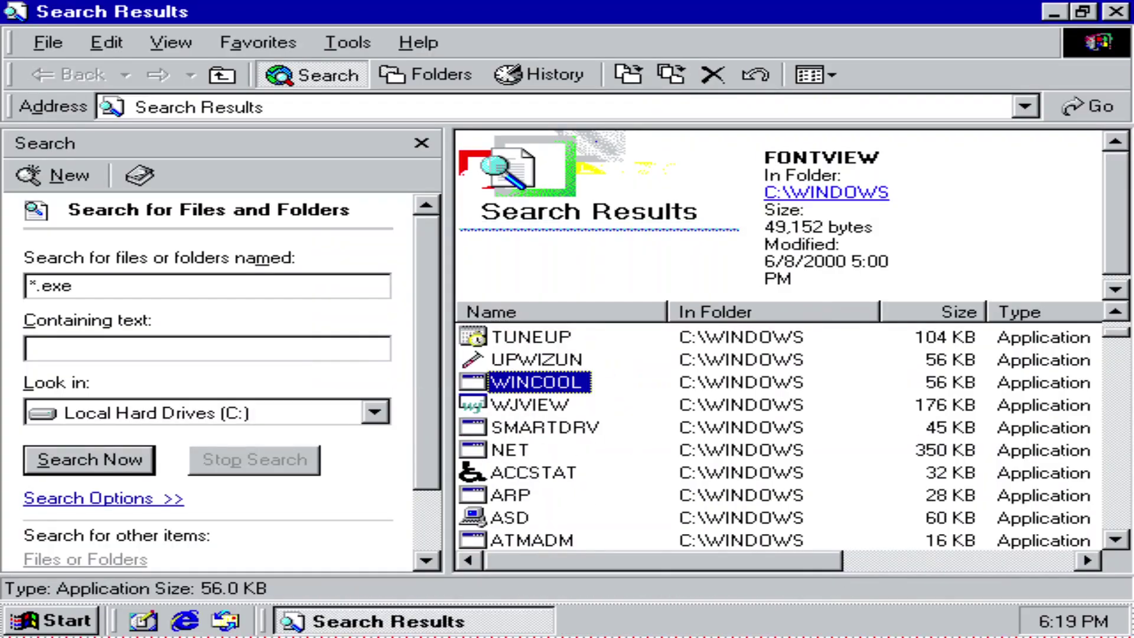
# - Launch the MSHEARTS game from the search results and close it
pyautogui.scroll(5, 503, 502)
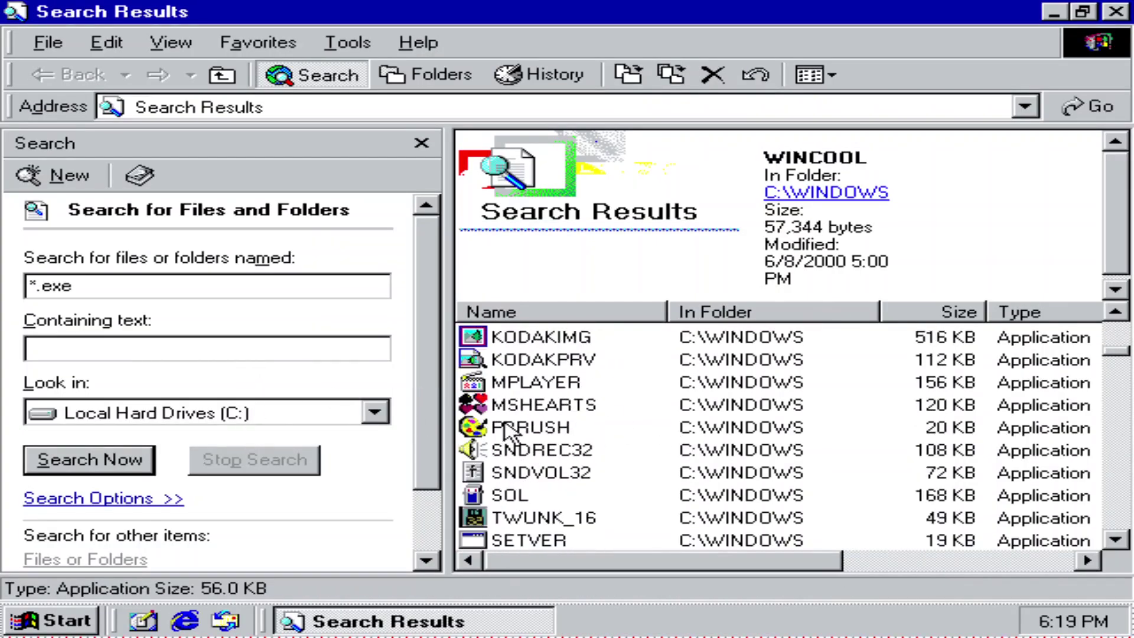
pyautogui.doubleClick(520, 401)
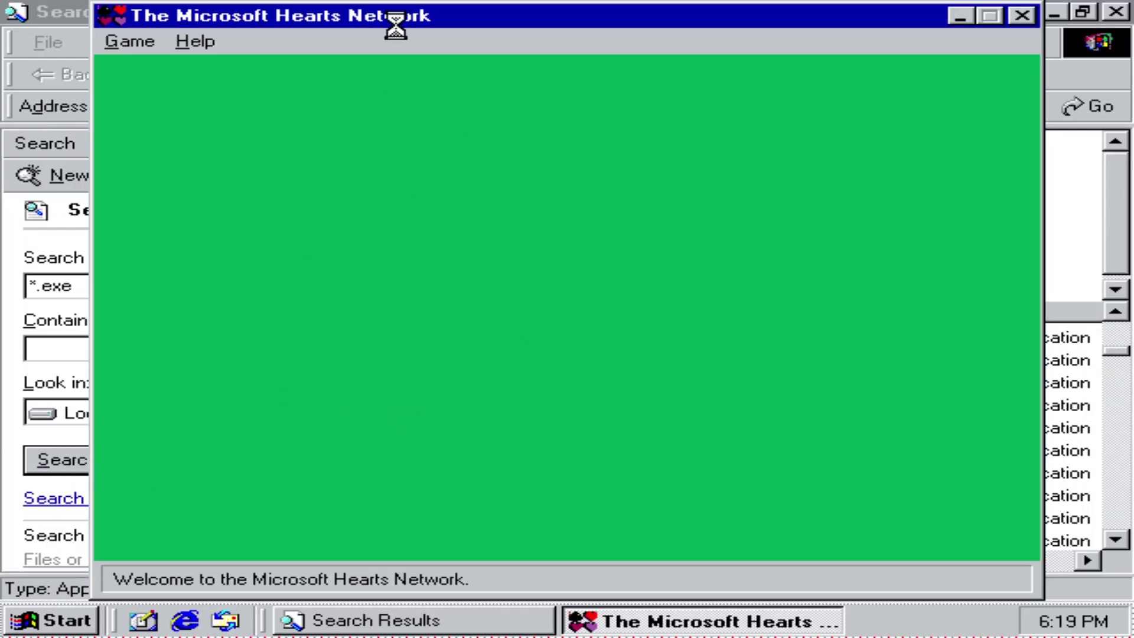
pyautogui.scroll(-6, 536, 469)
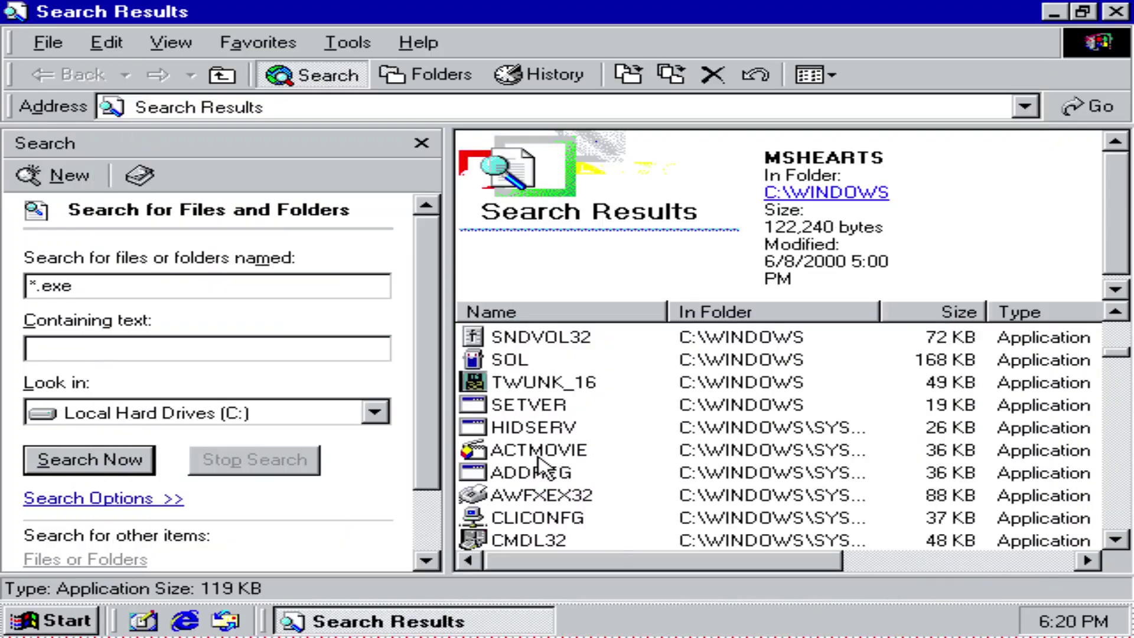
# - Launch ICWSCRPT, choosing not to keep the existing smmscrpt.dll file, and try to launch INTERNAT
pyautogui.doubleClick(540, 430)
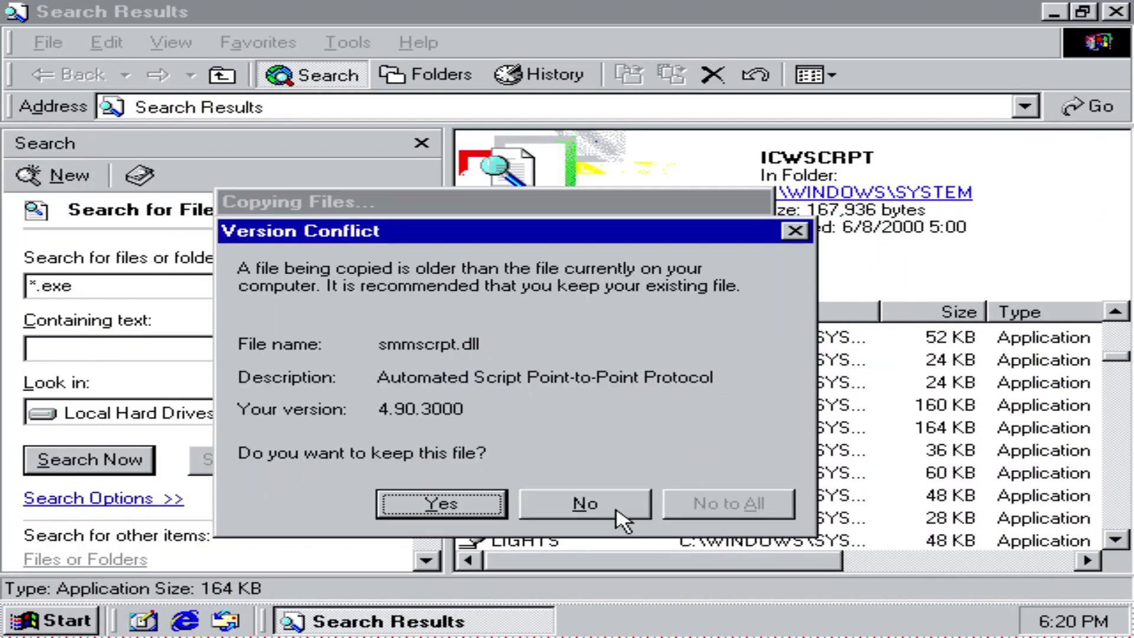
pyautogui.click(612, 511)
pyautogui.click(525, 507)
pyautogui.click(568, 363)
pyautogui.scroll(-2, 506, 362)
pyautogui.click(506, 363)
pyautogui.scroll(-2, 501, 398)
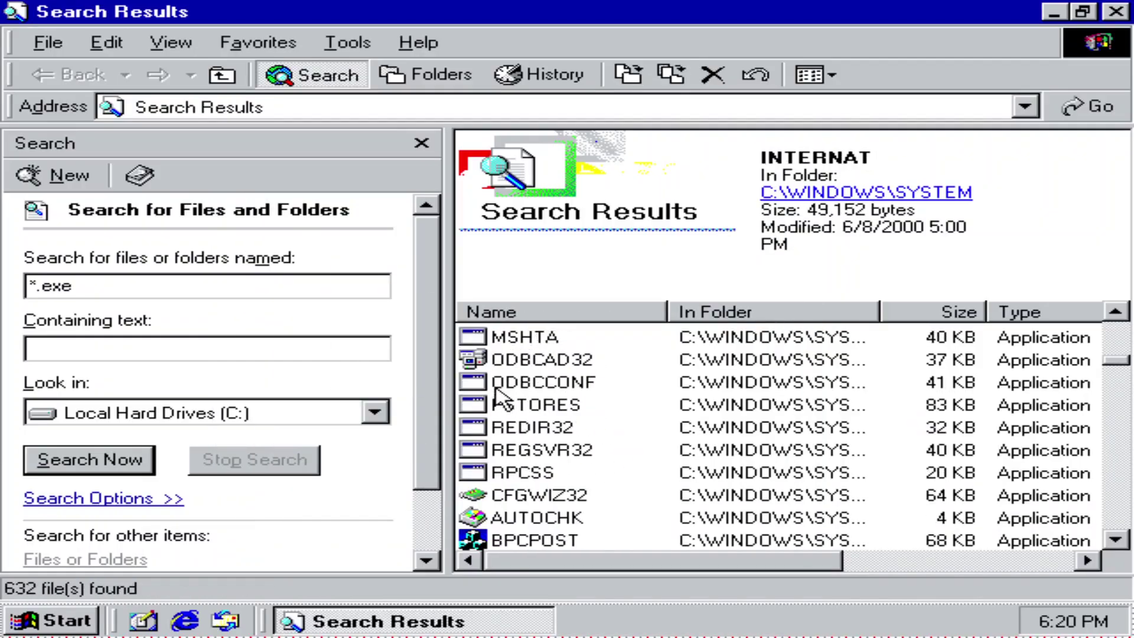
# - Try to launch AUTOCHK from the WINDOWS\SYSTEM entries in the search results
pyautogui.scroll(-1, 506, 431)
pyautogui.doubleClick(506, 428)
pyautogui.click(542, 452)
pyautogui.scroll(-6, 540, 414)
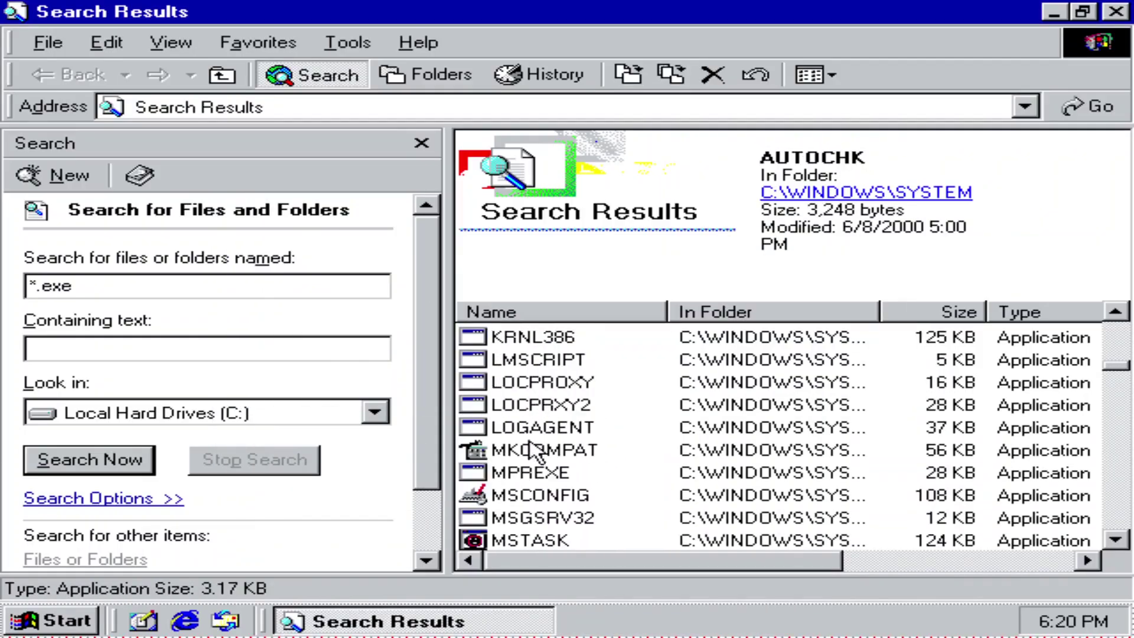
# - Open MSCONFIG from the search results and close it, and launch TLOCMGR
pyautogui.doubleClick(562, 429)
pyautogui.click(928, 77)
pyautogui.scroll(-10, 678, 418)
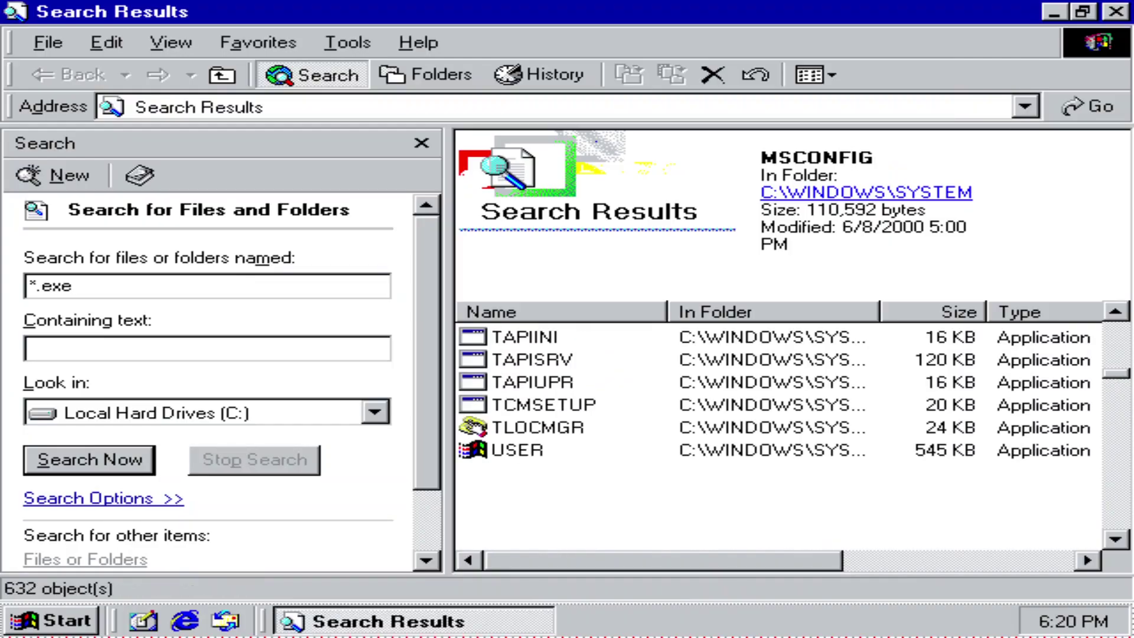
pyautogui.click(517, 450)
pyautogui.doubleClick(538, 427)
# - Launch ACCWIZ, advance the Accessibility Wizard to its Text Size page, and close it
pyautogui.scroll(-3, 506, 436)
pyautogui.doubleClick(507, 385)
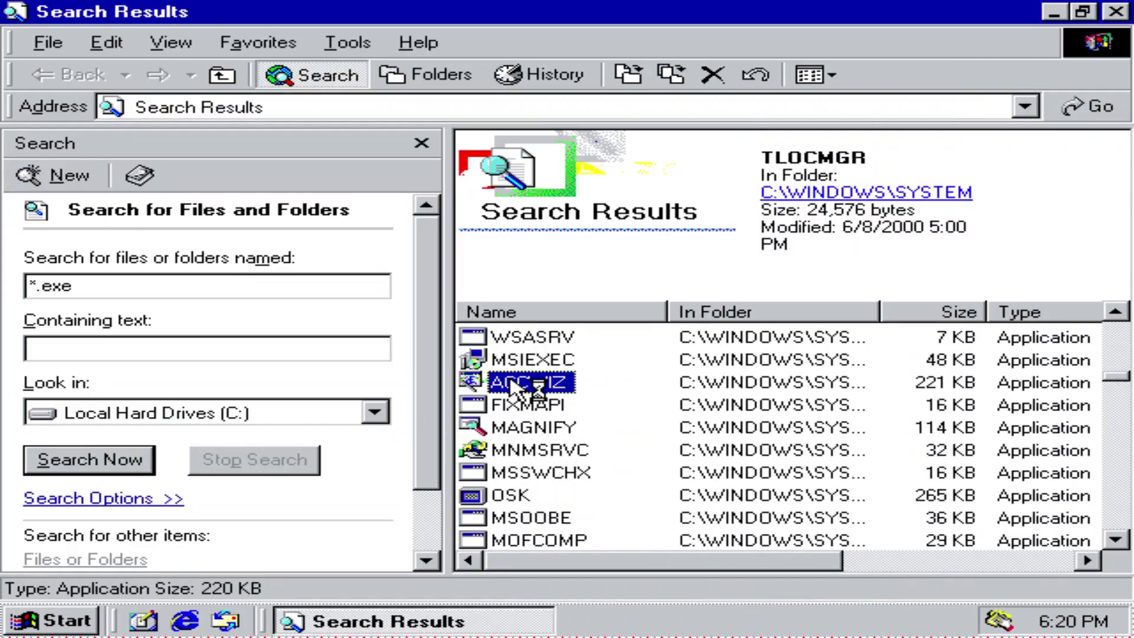
pyautogui.moveTo(470, 47); pyautogui.dragTo(514, 88)
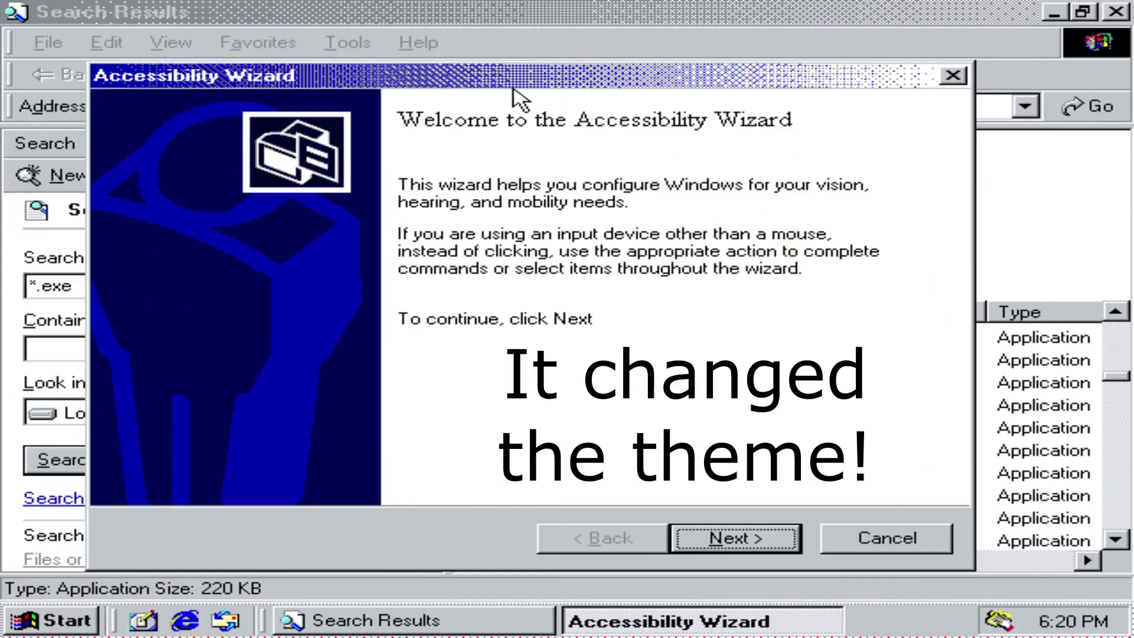
pyautogui.click(734, 529)
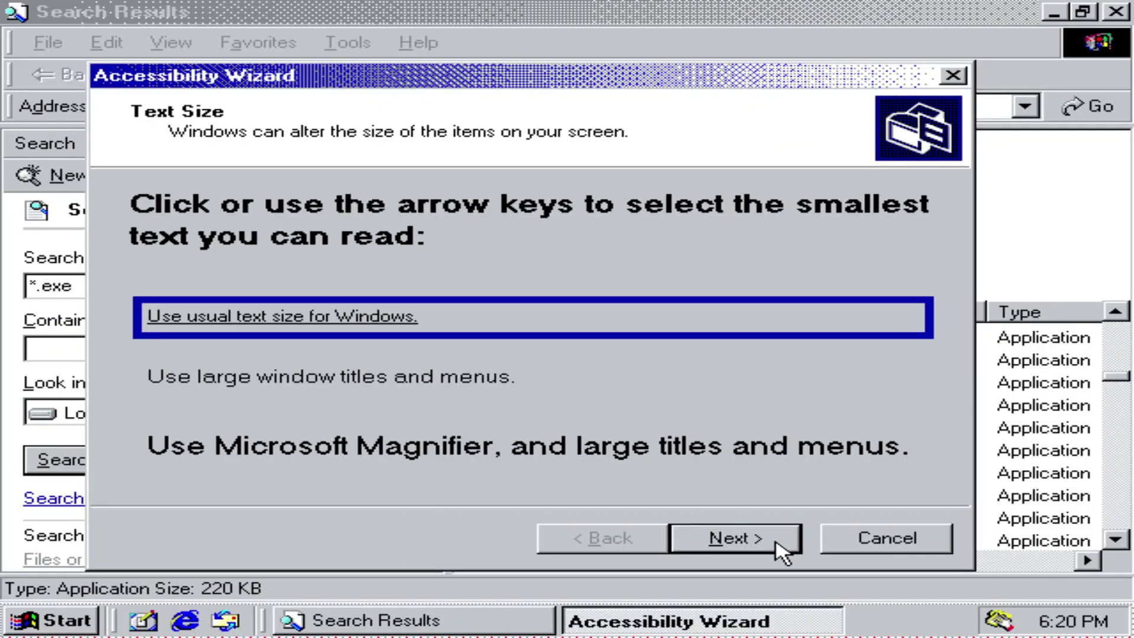
pyautogui.click(953, 77)
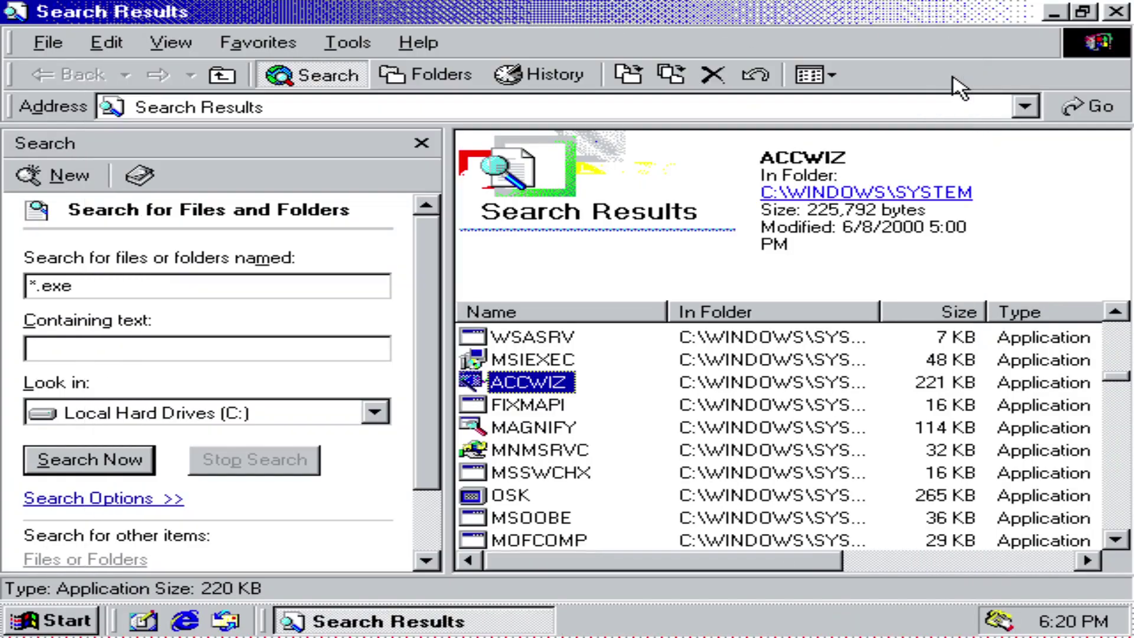
# - Move the search window aside, examine the Effects and Appearance settings in the desktop's display properties, and close them
pyautogui.doubleClick(286, 11)
pyautogui.moveTo(283, 82); pyautogui.dragTo(493, 121)
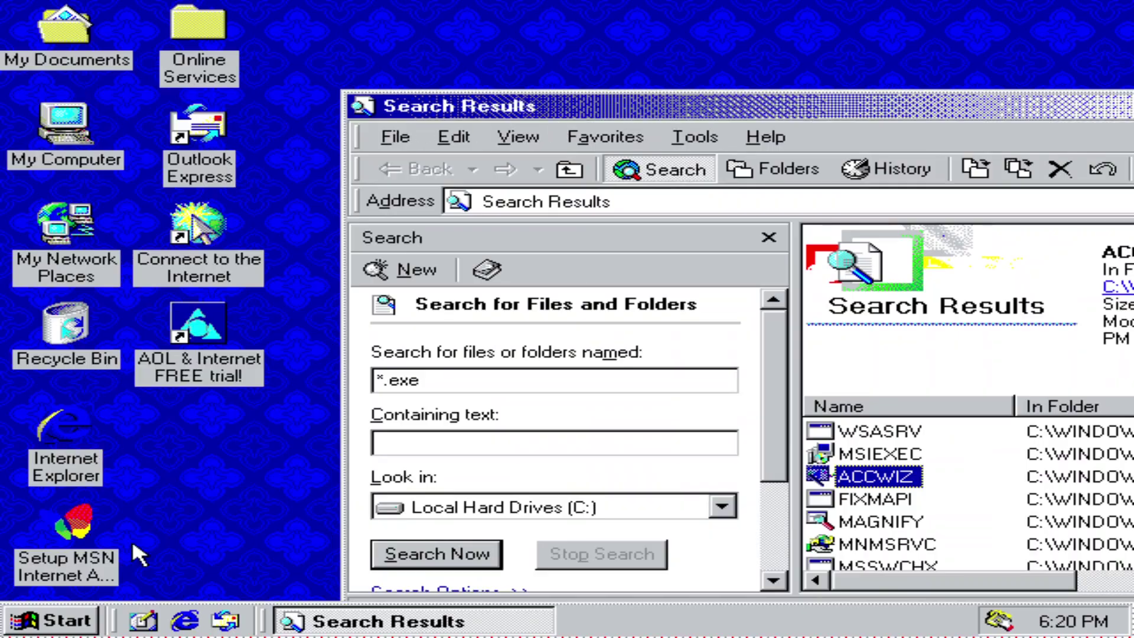
pyautogui.rightClick(171, 540)
pyautogui.click(289, 527)
pyautogui.click(447, 54)
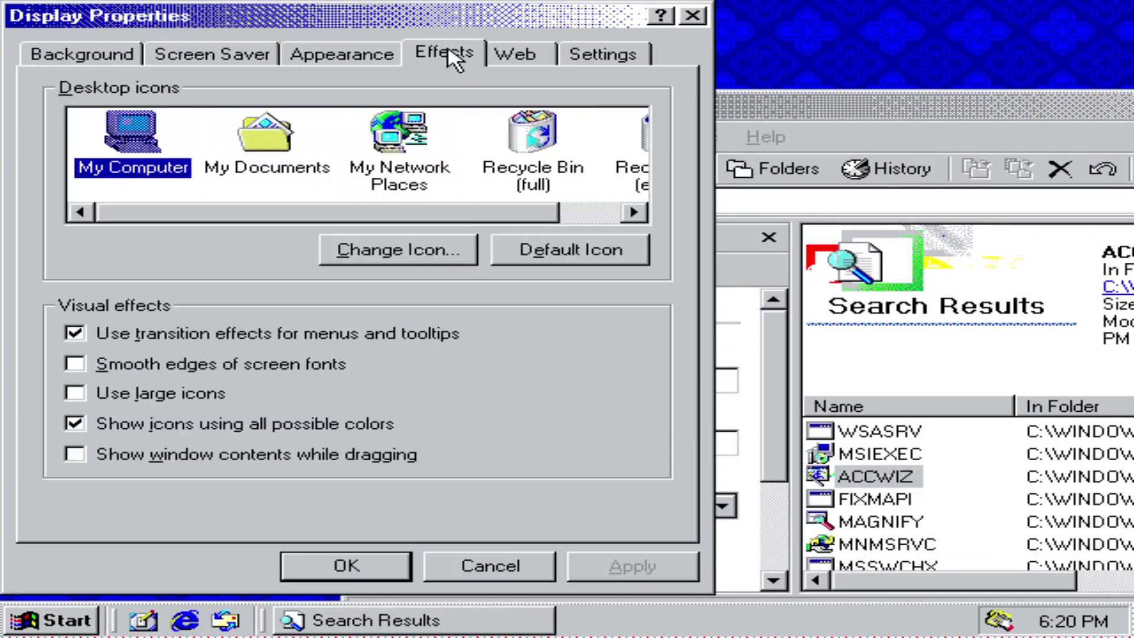
pyautogui.press('Right')
pyautogui.click(359, 52)
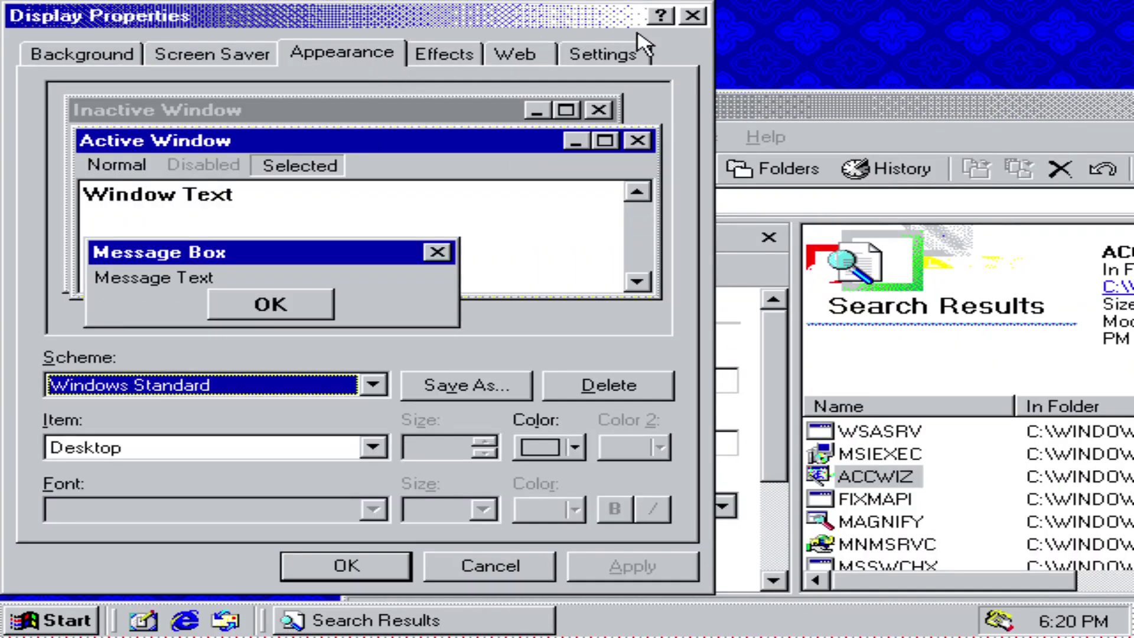
pyautogui.click(616, 159)
pyautogui.click(692, 16)
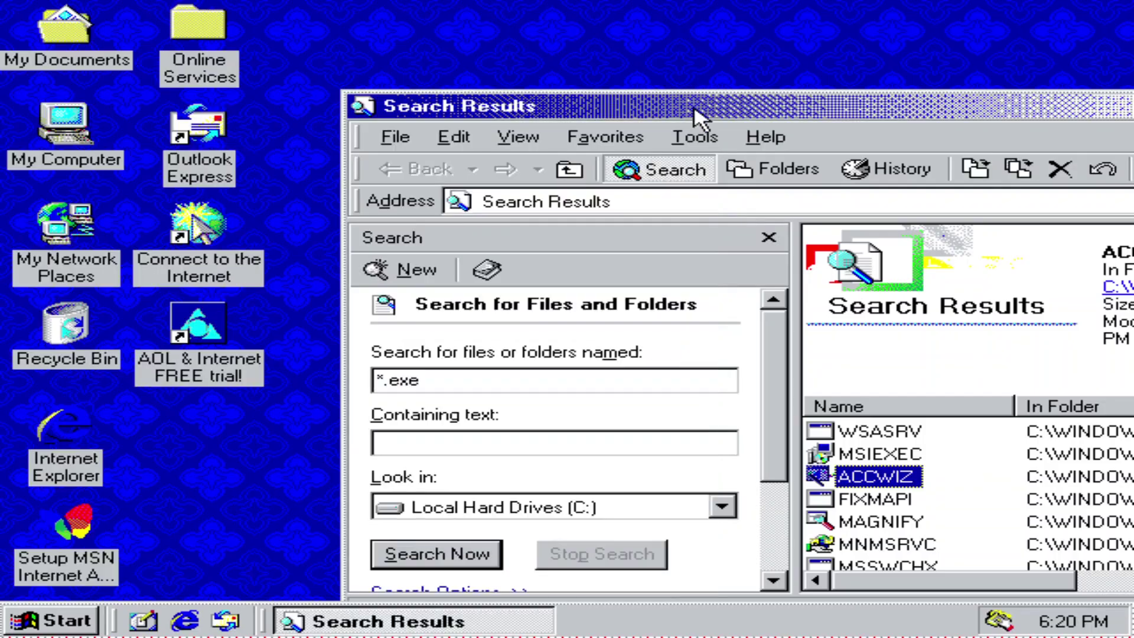
# - Maximize the search window, relaunch ACCWIZ, and try to continue past Text Size with the usual text size
pyautogui.doubleClick(696, 114)
pyautogui.doubleClick(560, 390)
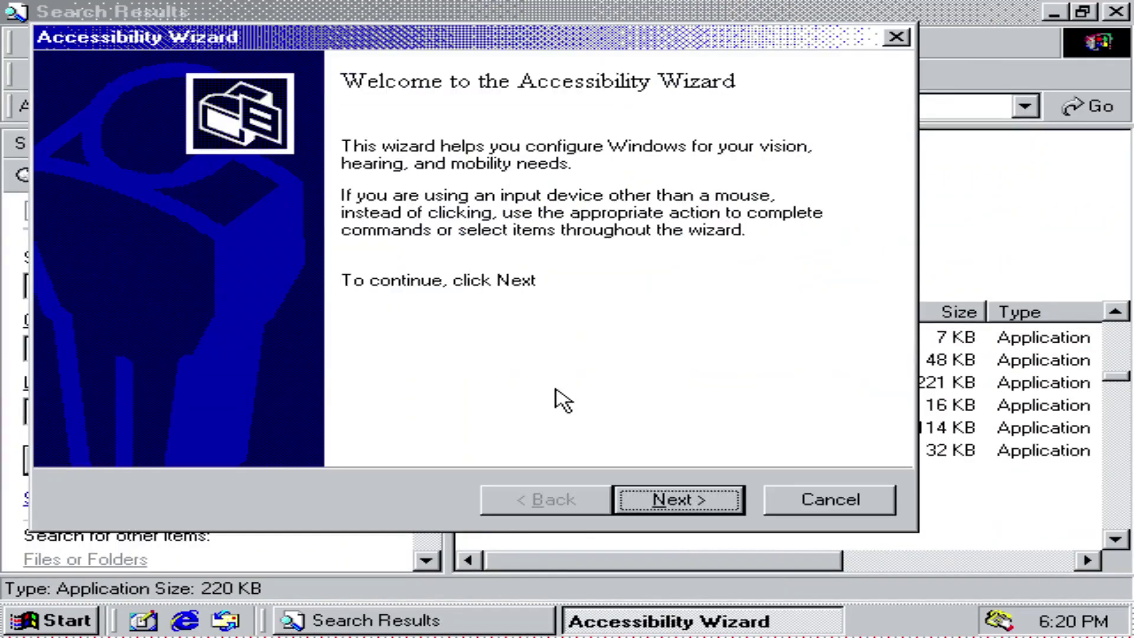
pyautogui.click(679, 501)
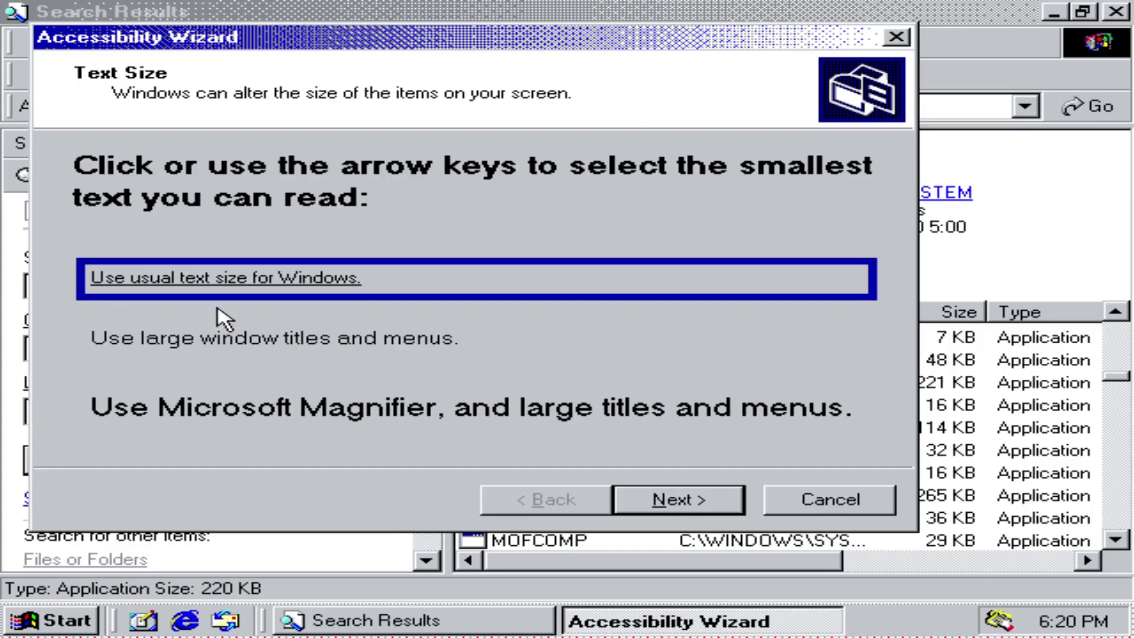
pyautogui.click(669, 507)
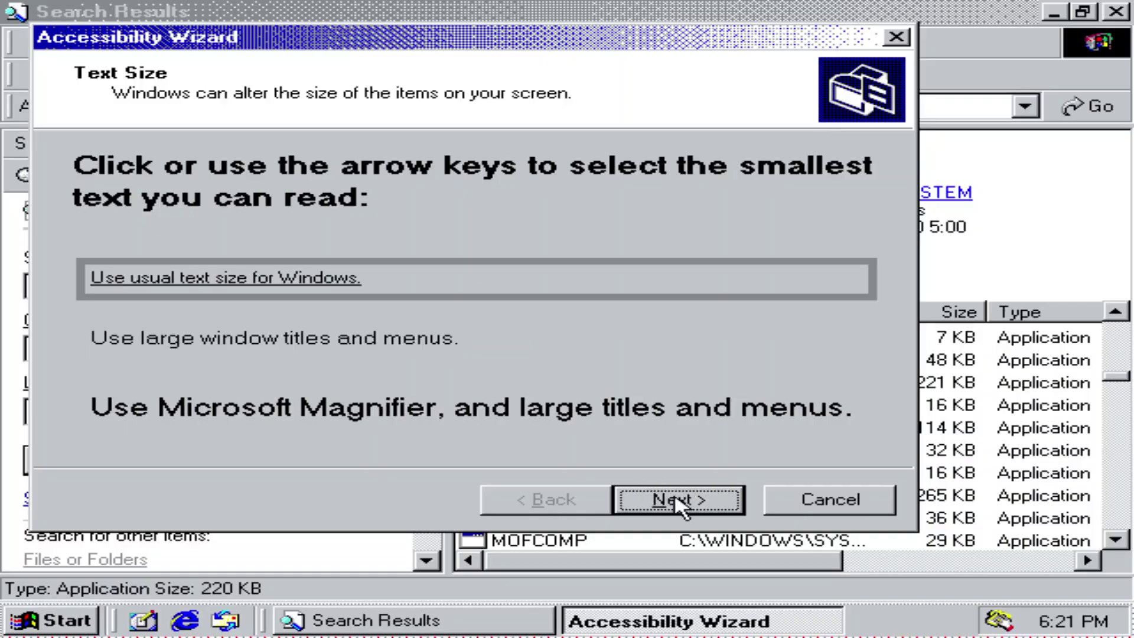
pyautogui.click(951, 71)
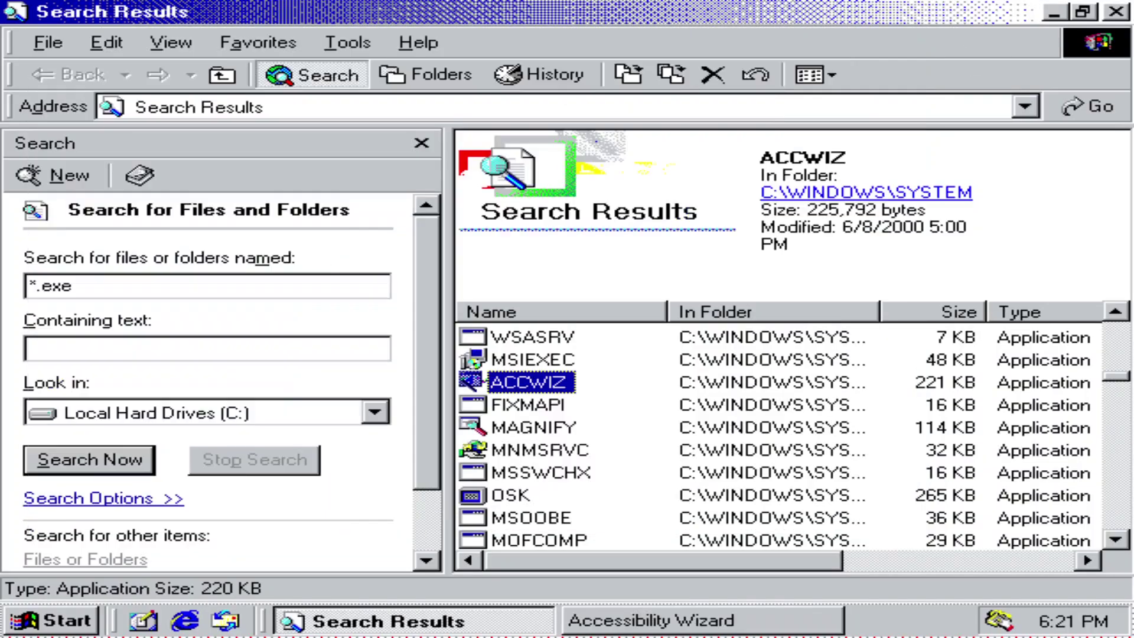
# - Launch the On-Screen Keyboard from OSK in the search results and close it
pyautogui.scroll(-5, 672, 412)
pyautogui.scroll(2, 520, 419)
pyautogui.scroll(1, 508, 384)
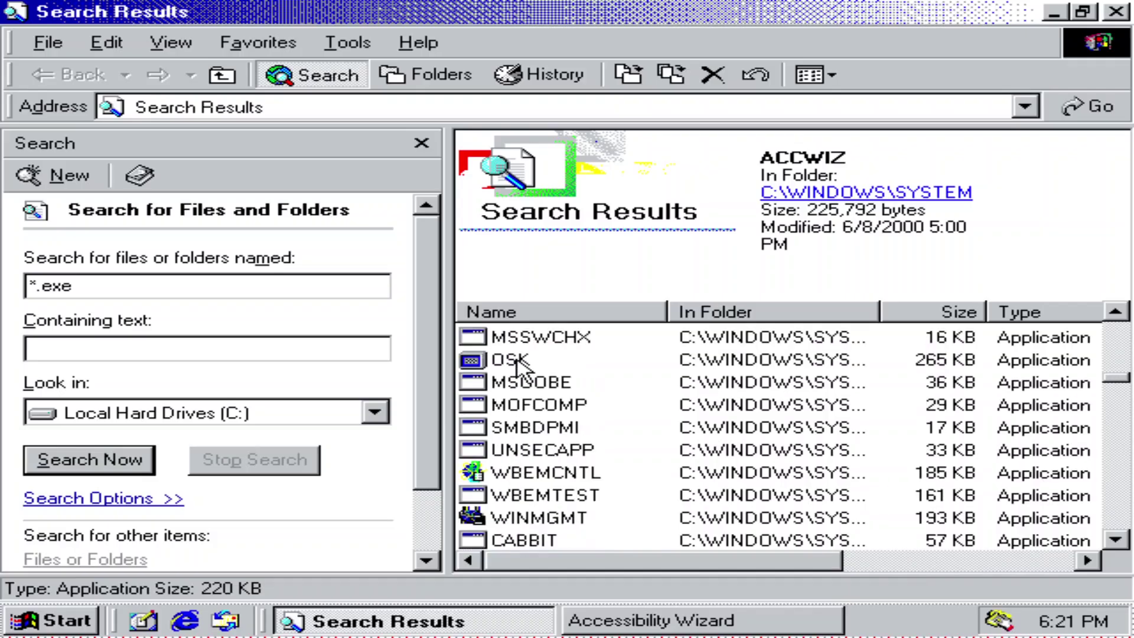
pyautogui.doubleClick(502, 359)
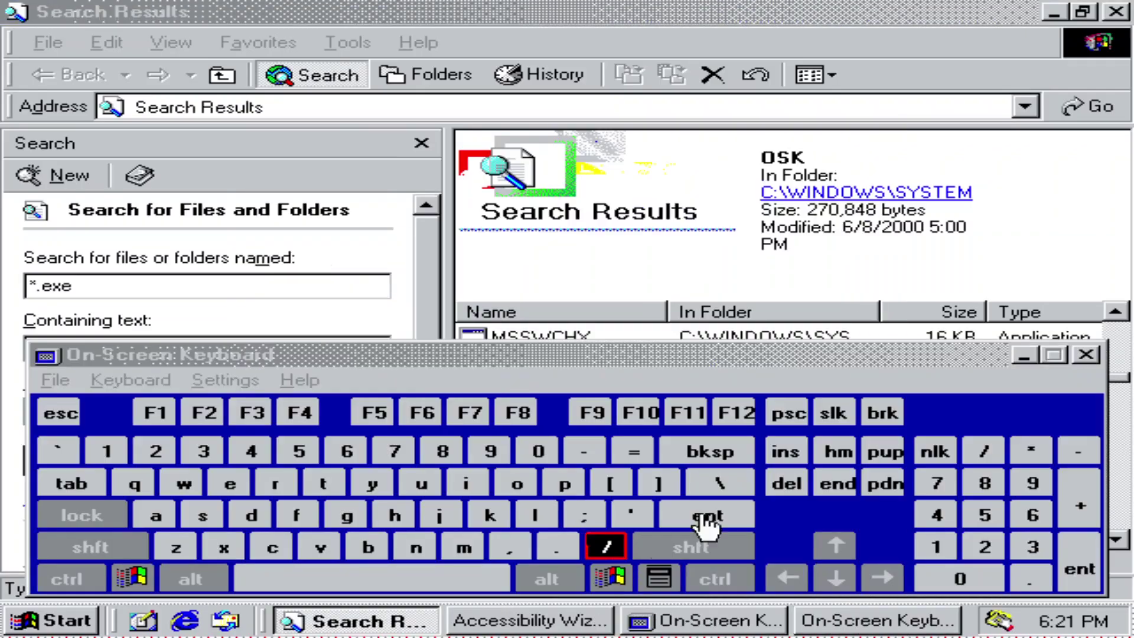
pyautogui.click(1087, 355)
# - Launch MSOOBE from the search results and exit the MSN Internet Access setup
pyautogui.doubleClick(516, 383)
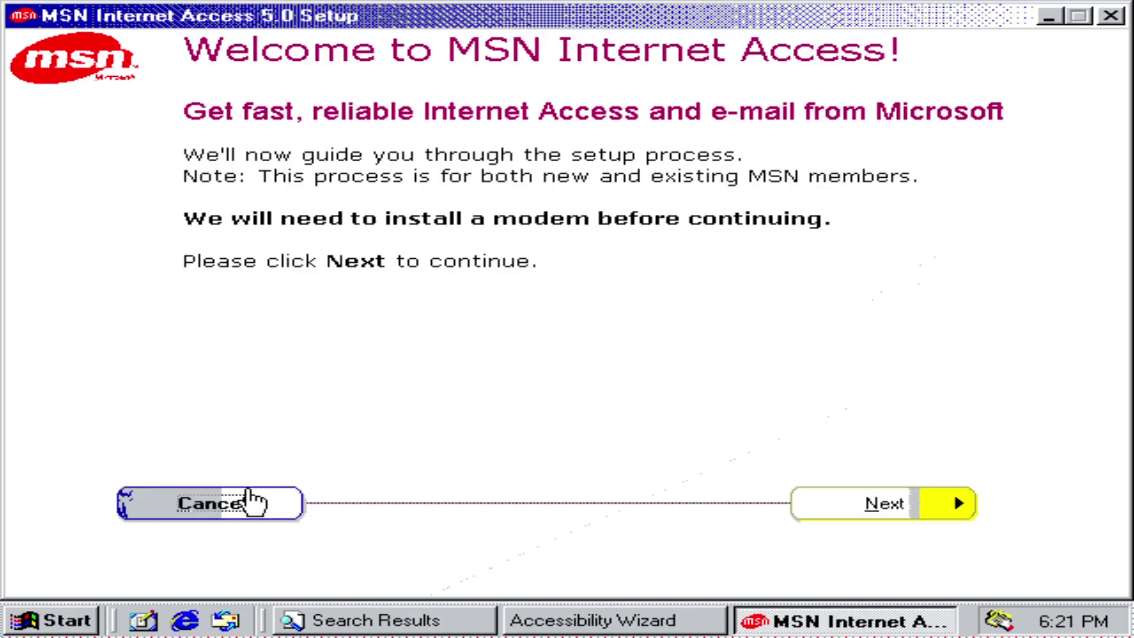
pyautogui.click(247, 507)
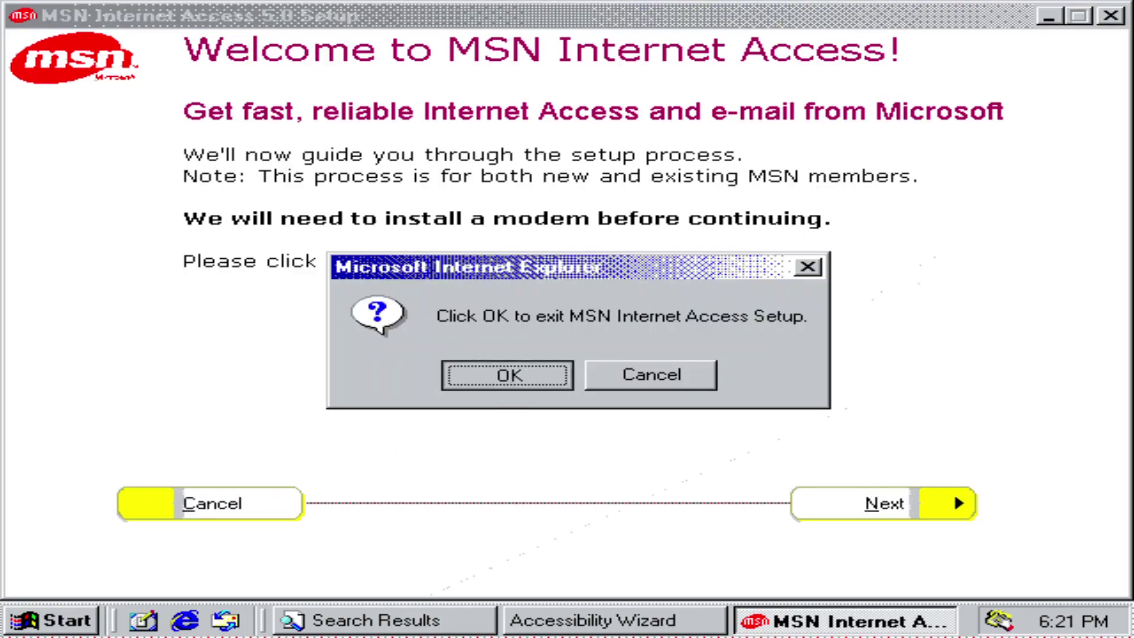
pyautogui.click(519, 378)
# - Try to launch RSTRUI, CSCRIPT, swinit and STMGR from the search results
pyautogui.scroll(-2, 597, 365)
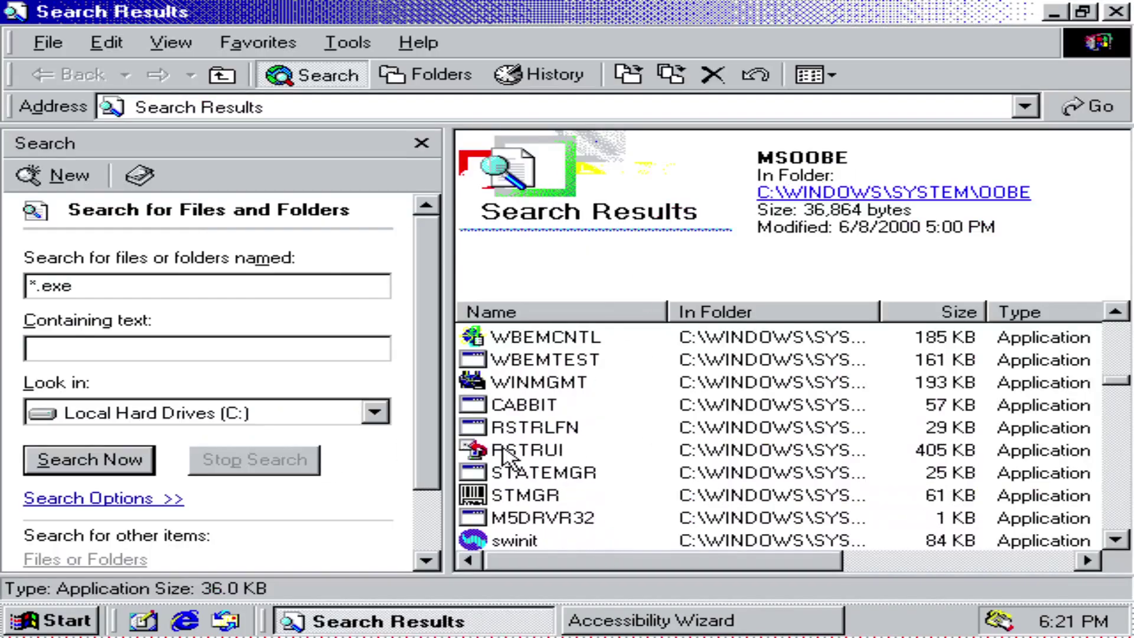
pyautogui.doubleClick(509, 450)
pyautogui.scroll(-1, 590, 449)
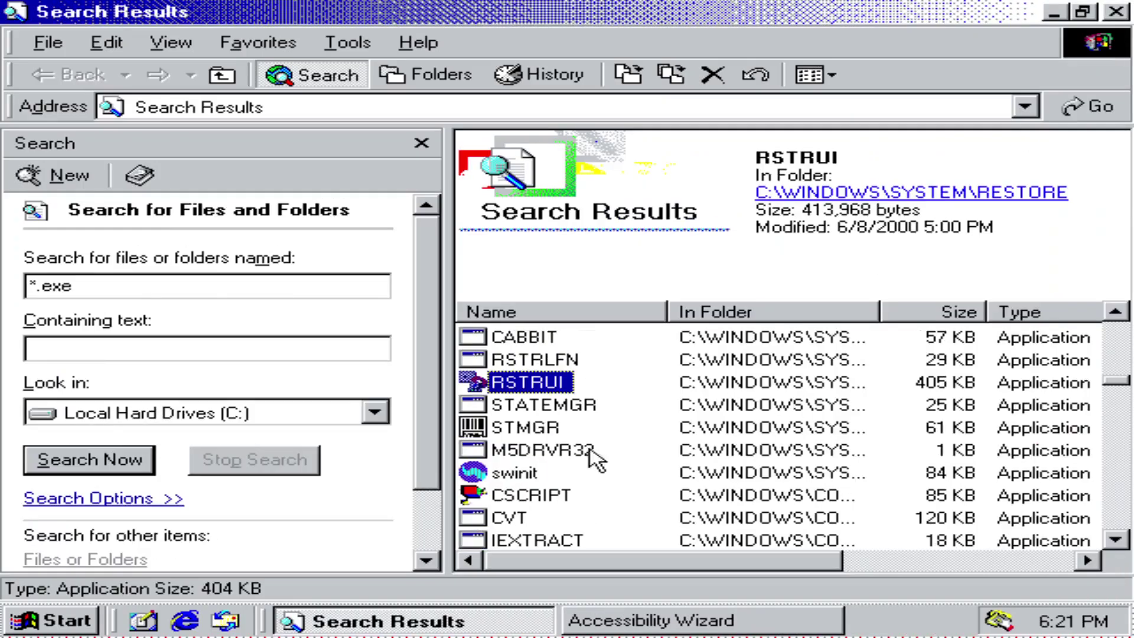
pyautogui.doubleClick(505, 495)
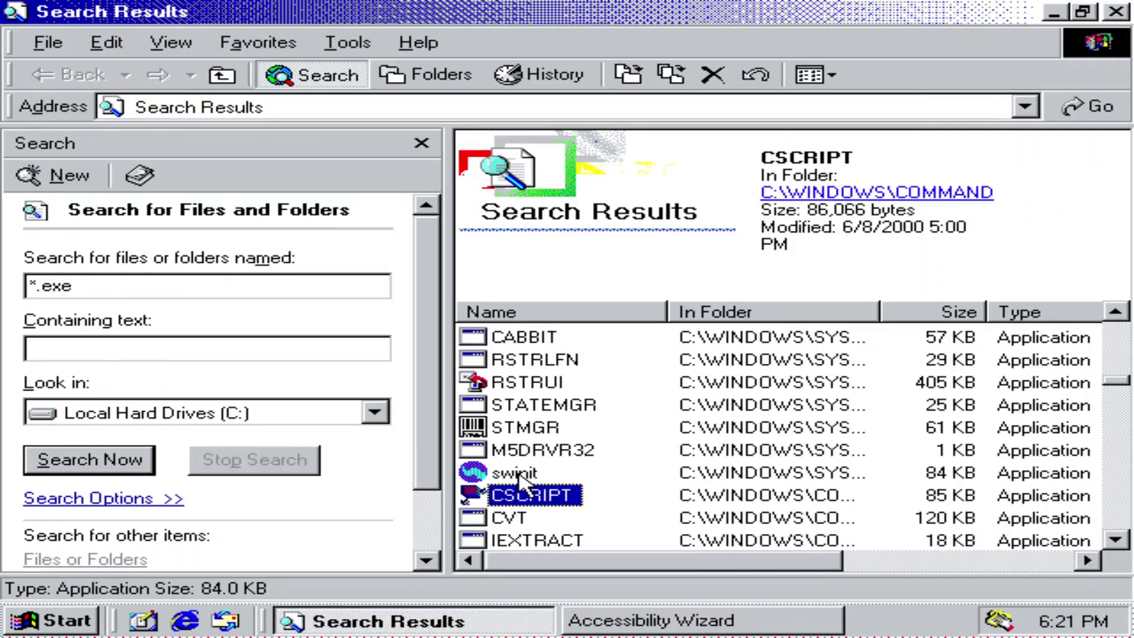
pyautogui.click(519, 476)
pyautogui.click(523, 428)
# - Try to launch SULFNBK from the WINDOWS\COMMAND entries in the search results
pyautogui.scroll(-4, 523, 458)
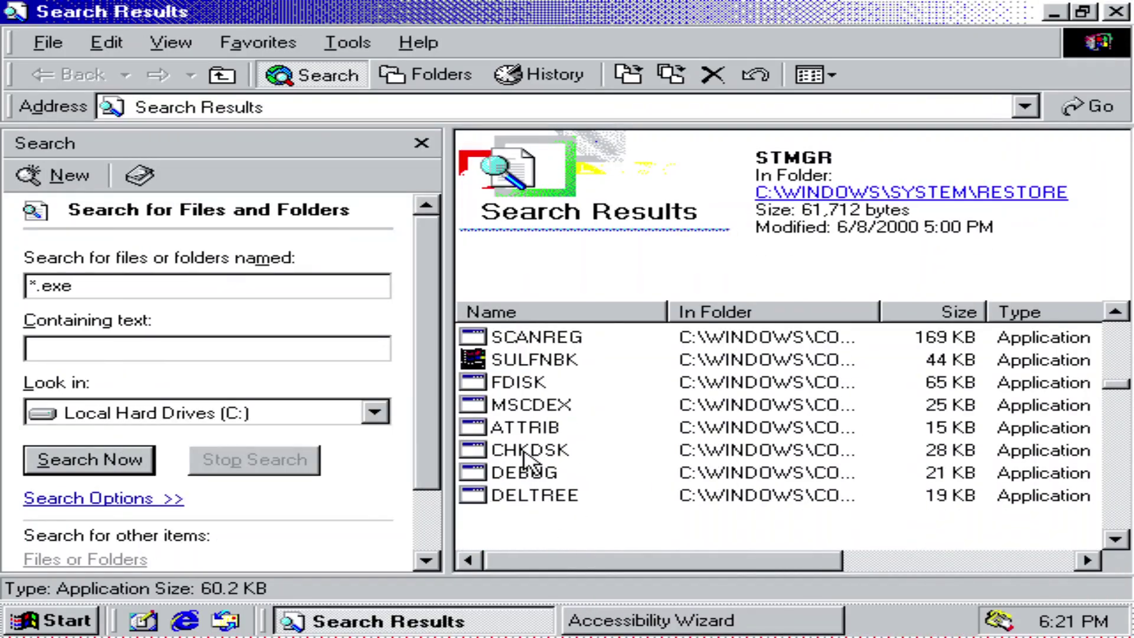
pyautogui.scroll(-1, 523, 458)
pyautogui.scroll(2, 519, 437)
pyautogui.click(569, 378)
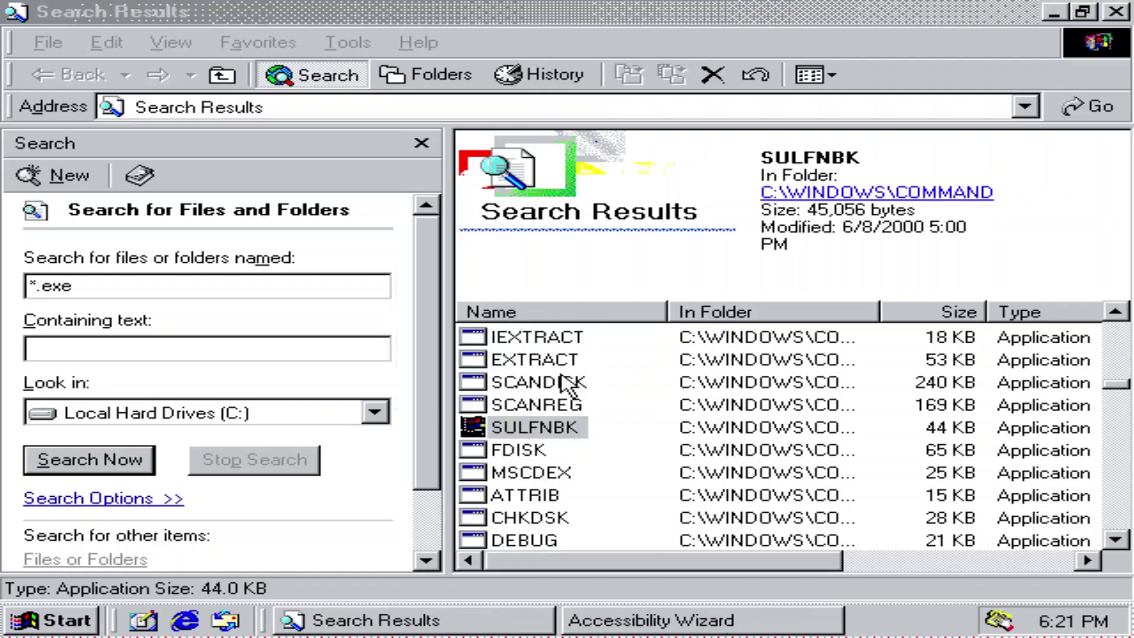
# - Launch the Windows Me SETUP program listed between SCANPROG and WB16OFF in the search results
pyautogui.scroll(-10, 566, 419)
pyautogui.scroll(-1, 564, 425)
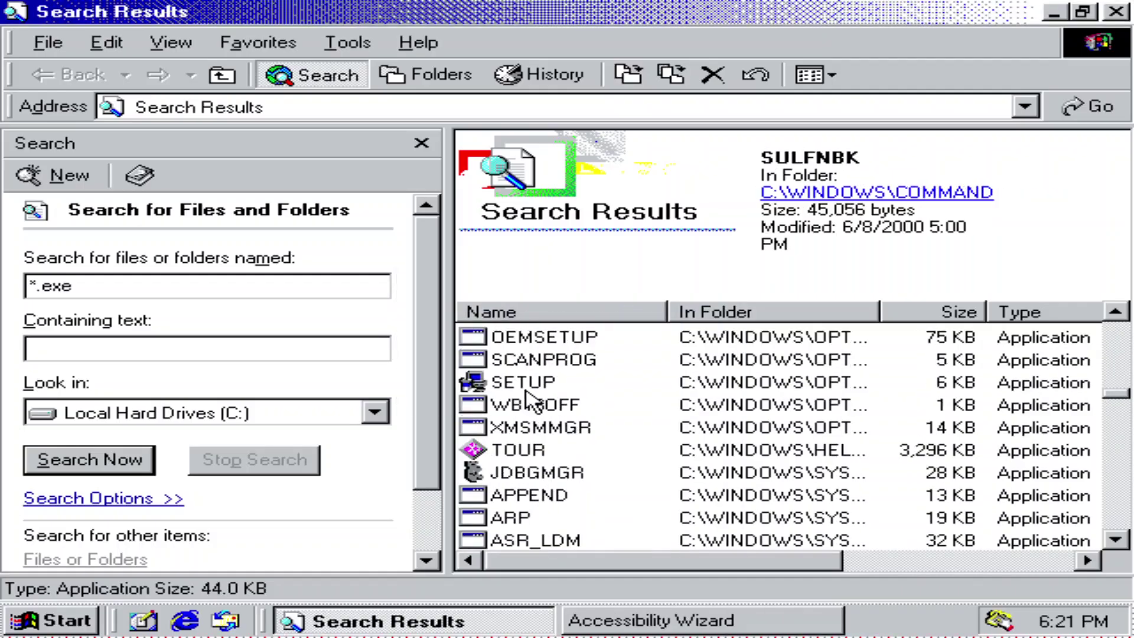
pyautogui.doubleClick(522, 384)
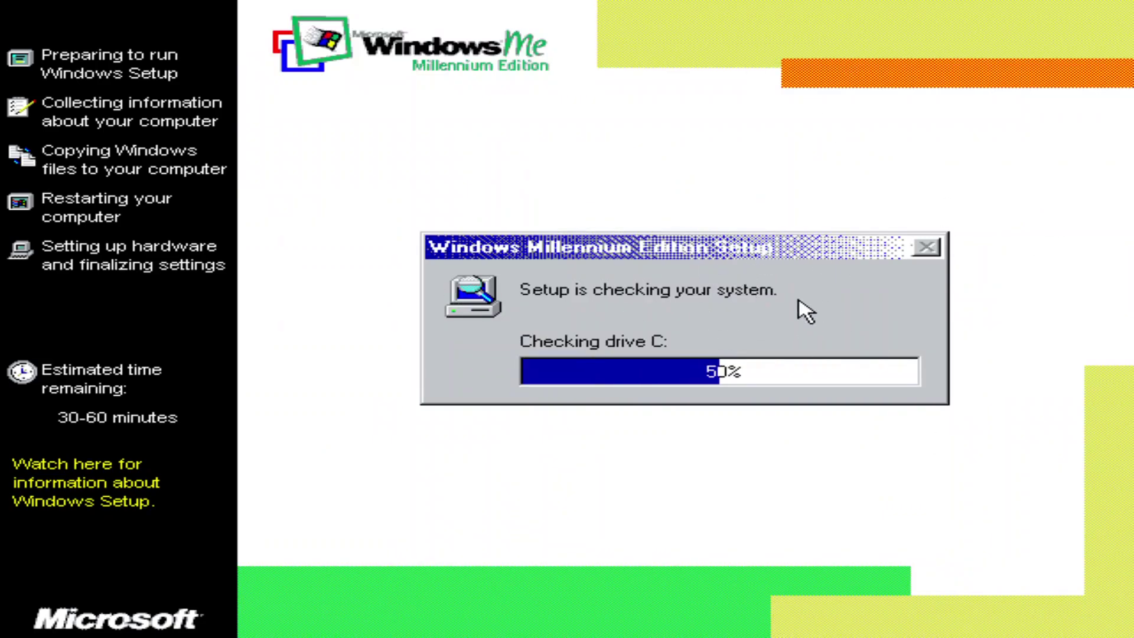
# - End the unresponsive Accessibility Wizard task and get out of Windows Millennium Edition Setup back to the search results
pyautogui.hotkey('ctrl', 'alt', 'Delete')
pyautogui.click(397, 458)
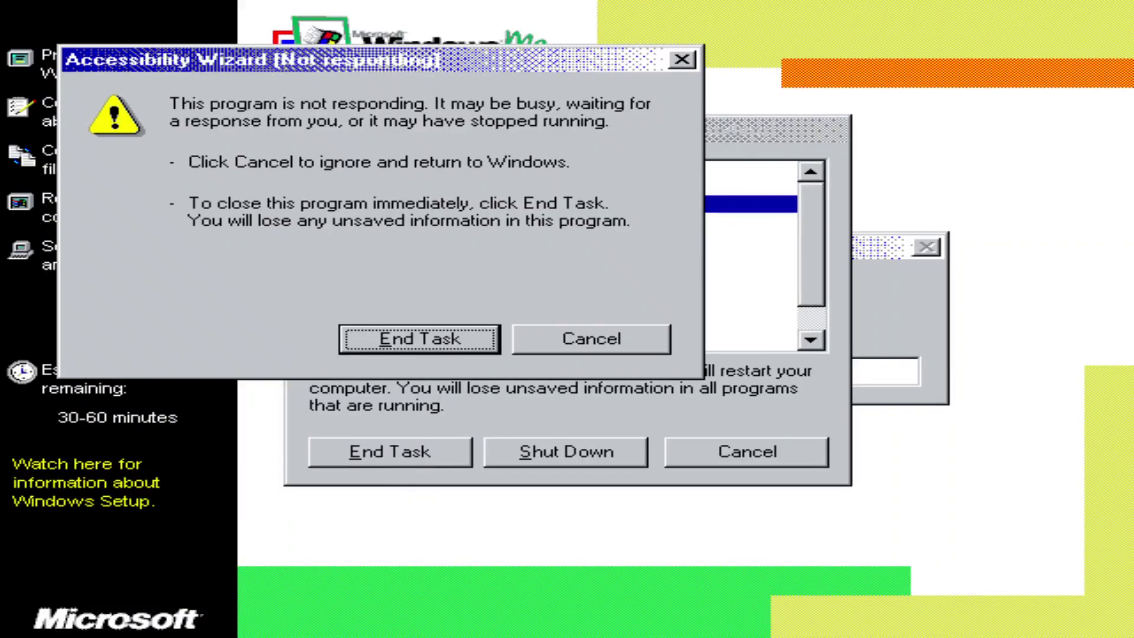
pyautogui.click(440, 343)
pyautogui.hotkey('ctrl', 'alt', 'Delete')
pyautogui.press('Escape')
pyautogui.moveTo(722, 247); pyautogui.dragTo(780, 247)
pyautogui.hotkey('ctrl', 'alt', 'Delete')
pyautogui.press('Escape')
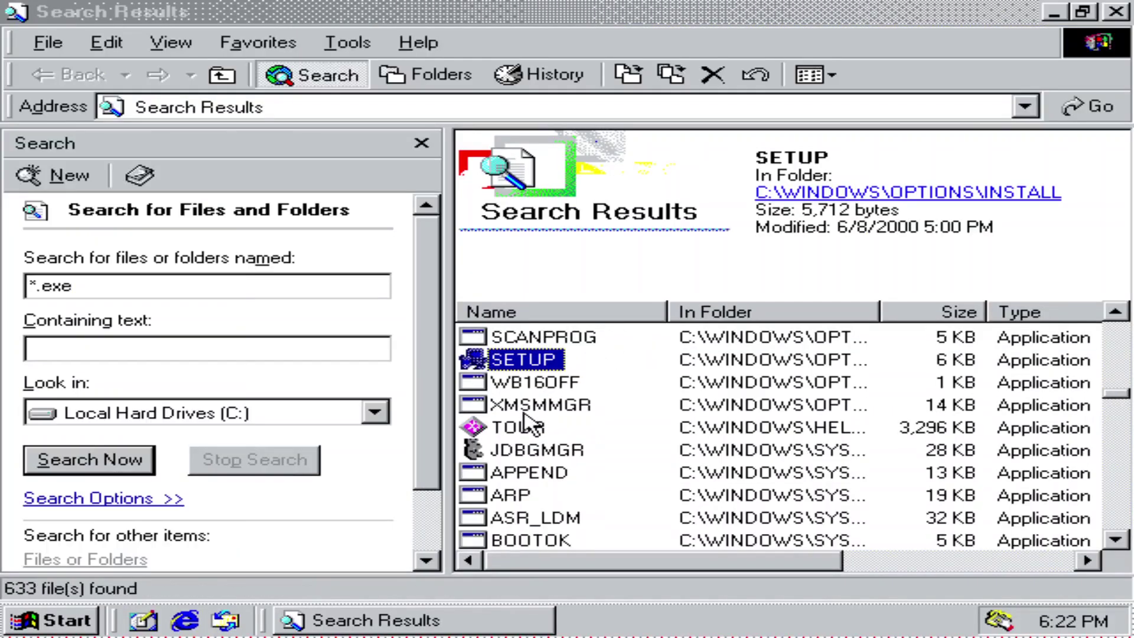
# - Launch TOUR from the search results and skip the Windows XP tour's intro
pyautogui.click(519, 427)
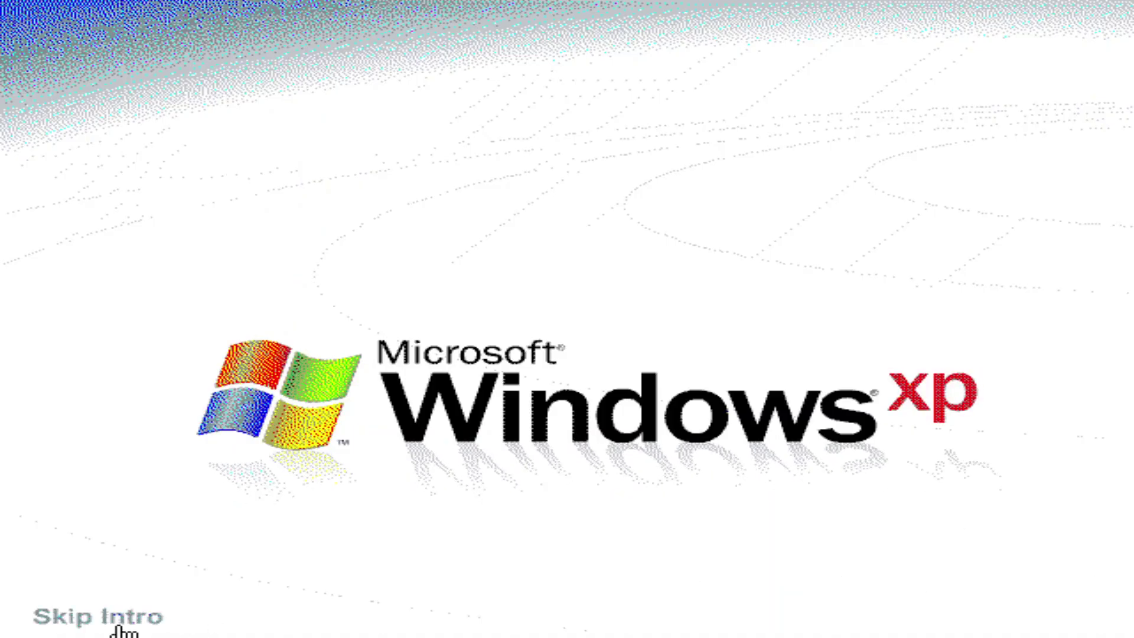
pyautogui.click(116, 627)
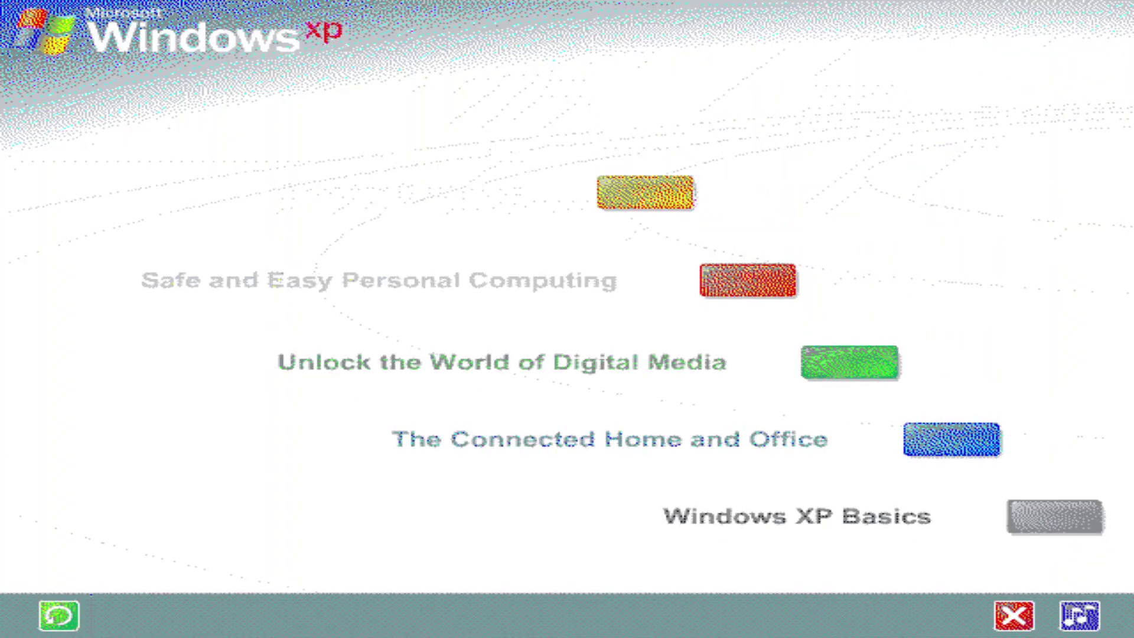
pyautogui.rightClick(245, 323)
pyautogui.click(379, 338)
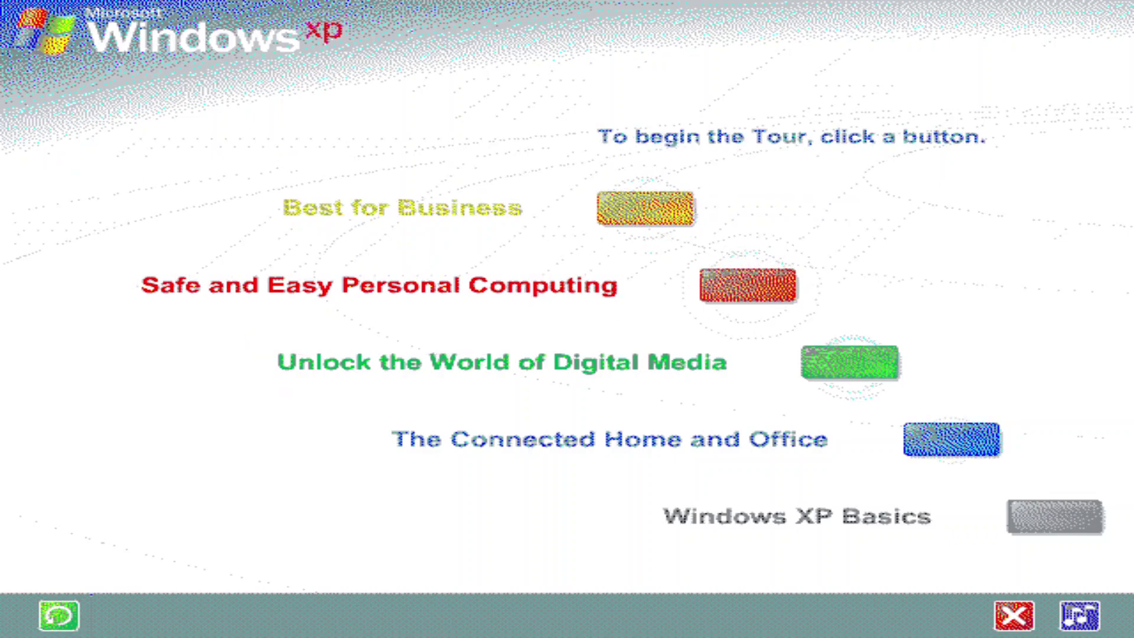
pyautogui.click(796, 301)
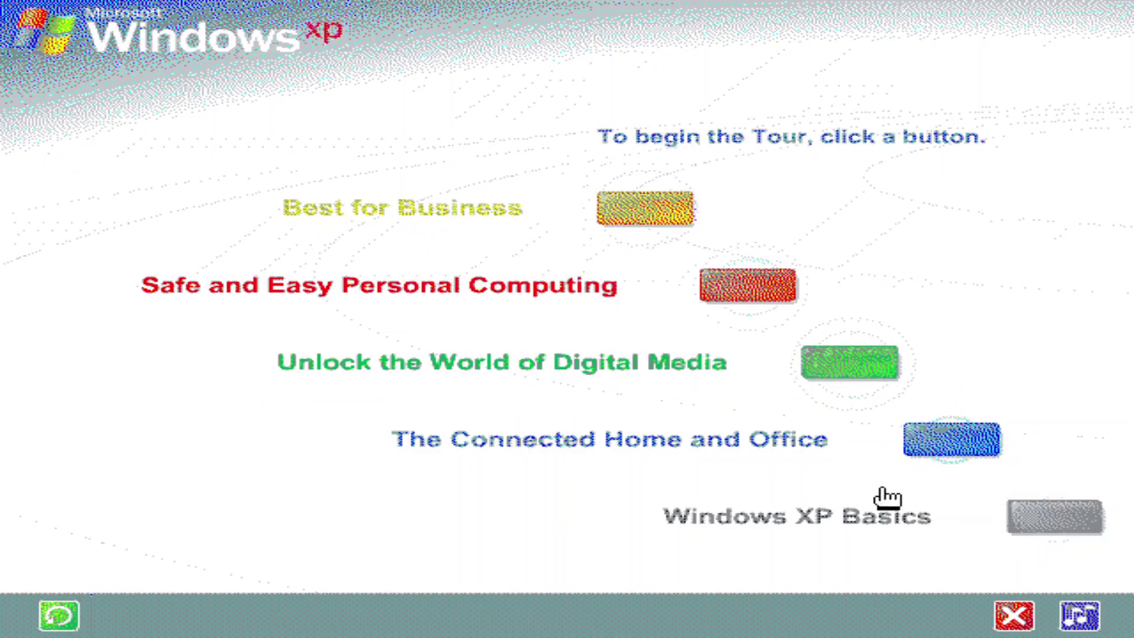
# - Open the tour's Windows XP Basics section and view its Windows, The Windows Desktop and Icons topics
pyautogui.click(1045, 517)
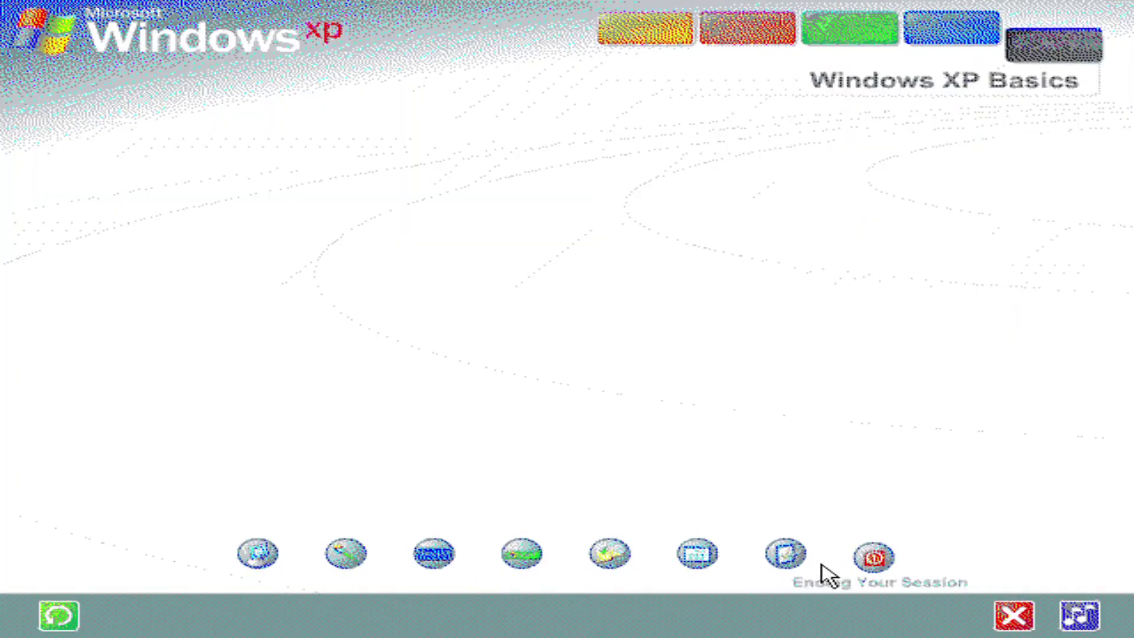
pyautogui.click(697, 558)
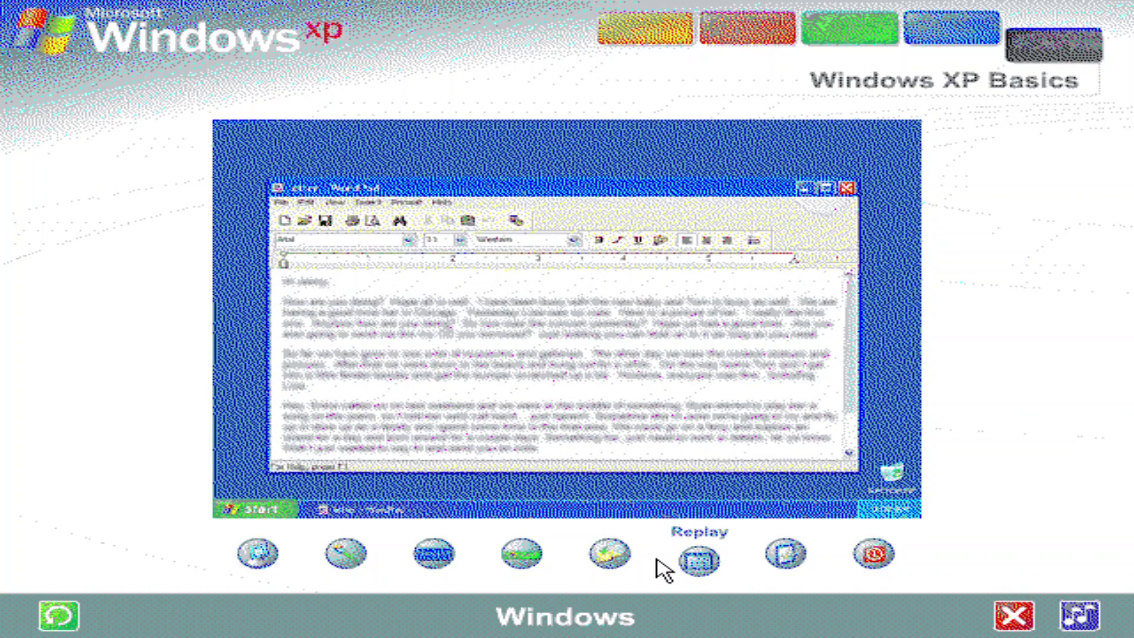
pyautogui.click(263, 557)
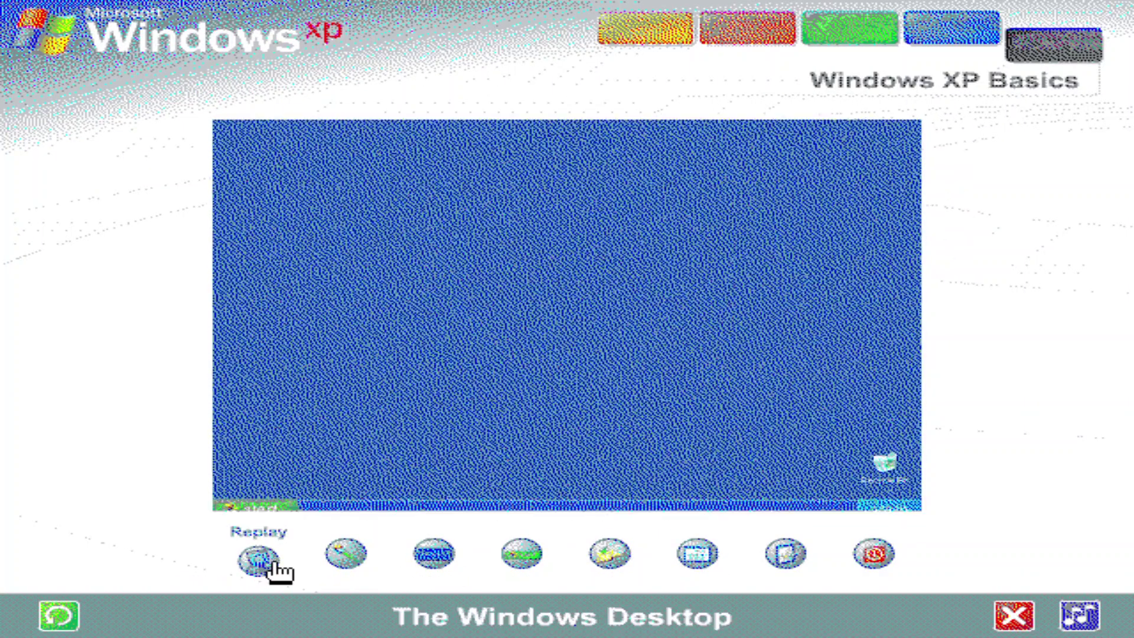
pyautogui.click(342, 558)
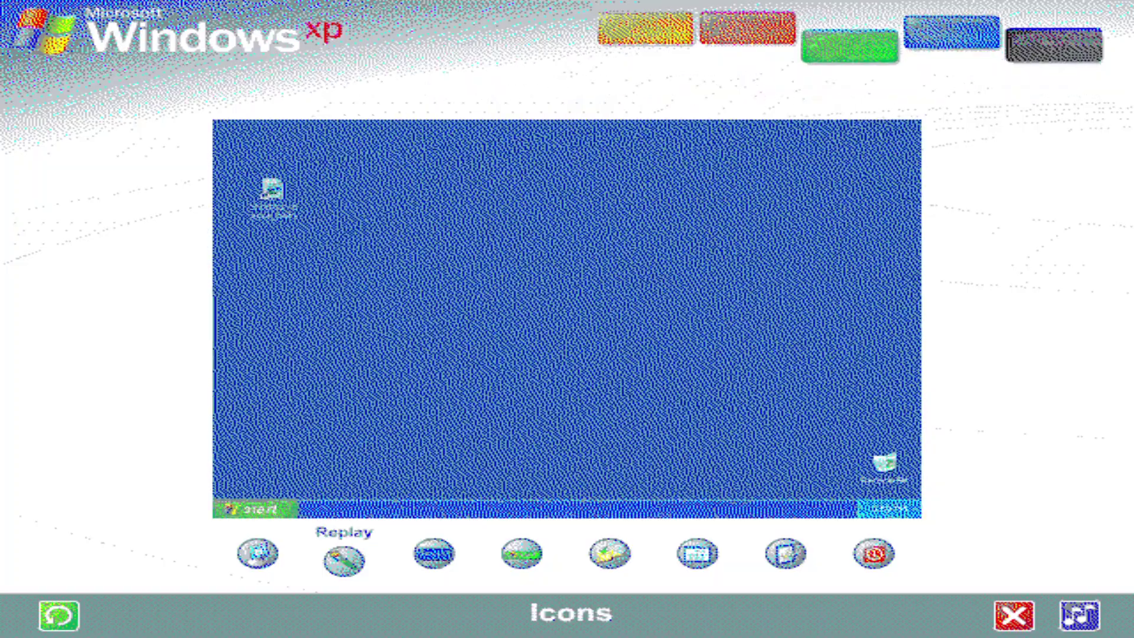
# - View the Multiple Users topic in the tour's The Connected Home and Office section and exit the tour
pyautogui.click(932, 39)
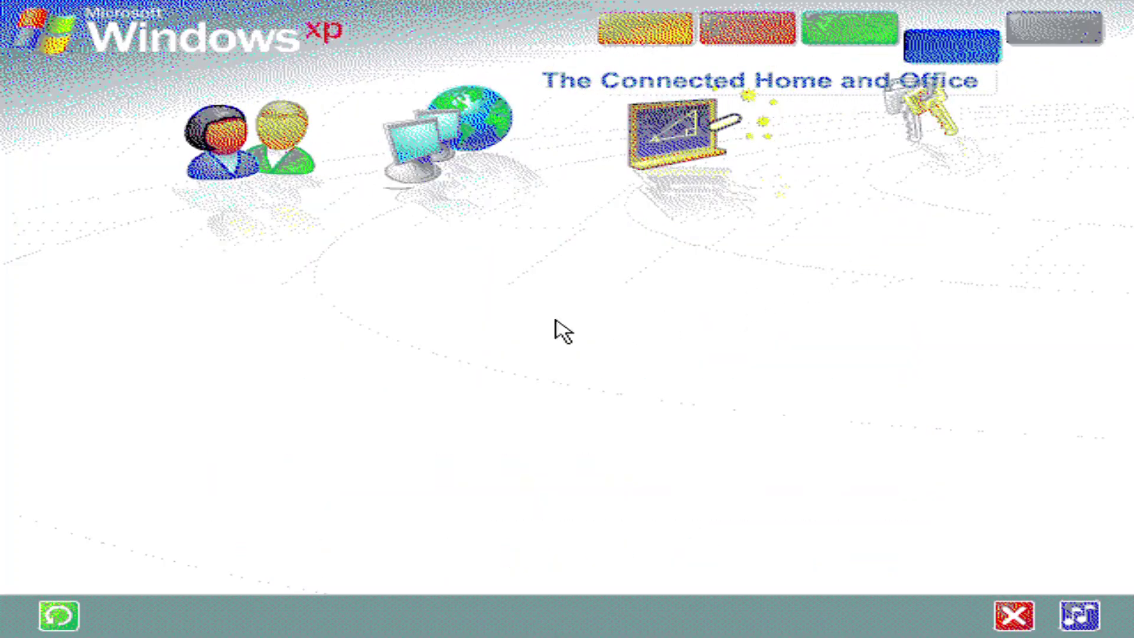
pyautogui.click(155, 177)
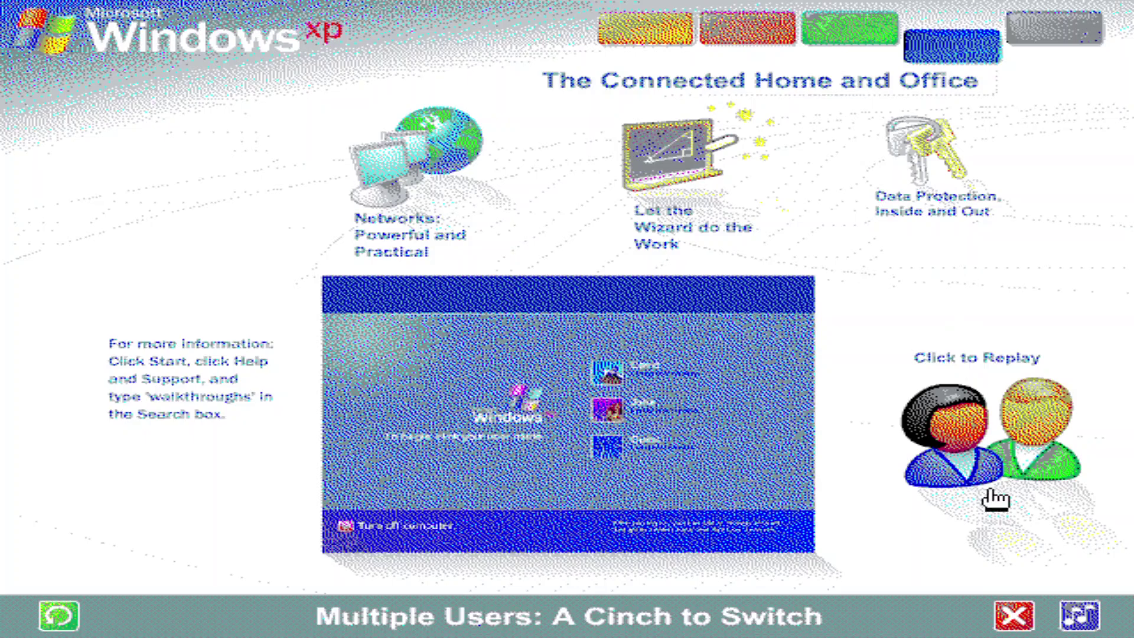
pyautogui.click(1023, 608)
pyautogui.click(891, 517)
# - Launch ESENTUTL from the WINDOWS\SYSTEM32 entries in the search results and terminate it
pyautogui.scroll(-12, 891, 517)
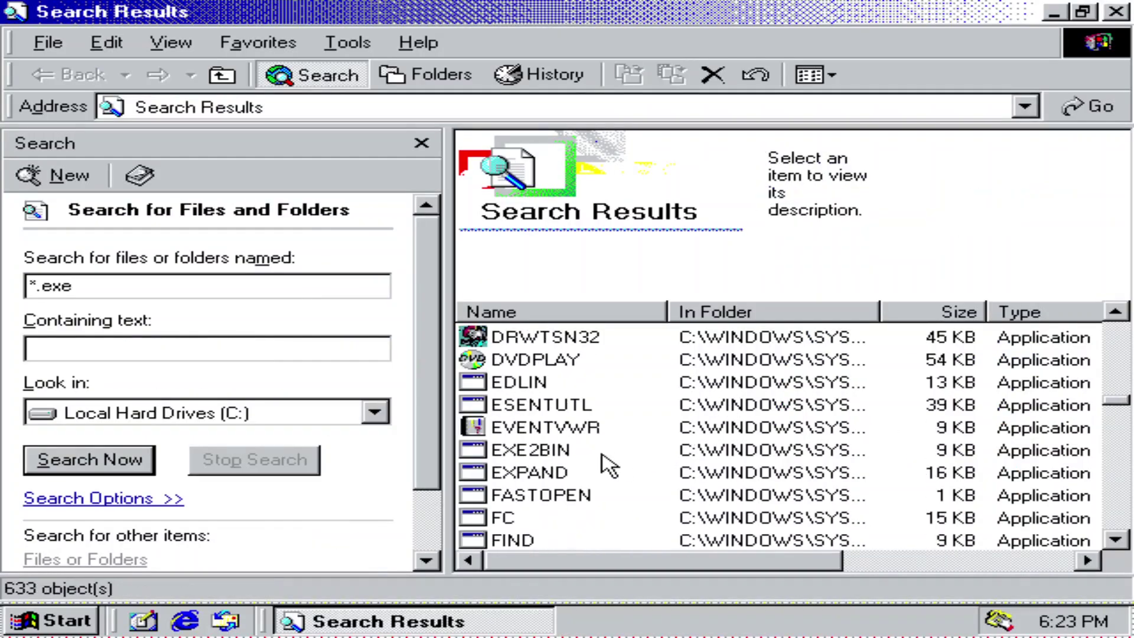
pyautogui.doubleClick(508, 414)
pyautogui.click(511, 424)
pyautogui.hotkey('alt', 'F4')
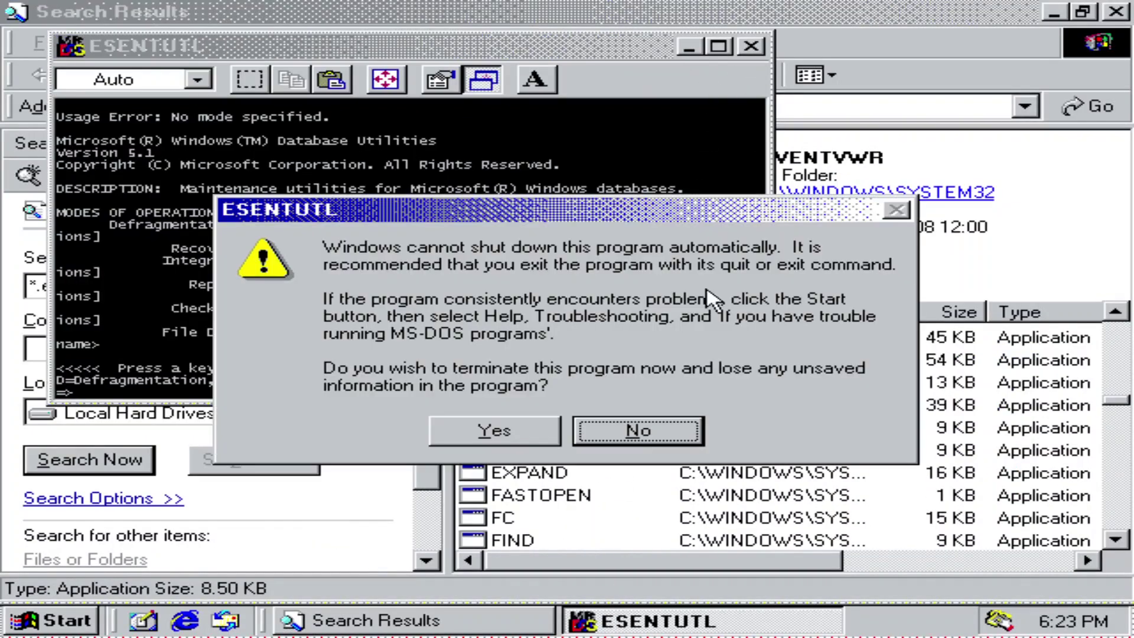
pyautogui.click(488, 431)
# - Try to launch NTSD and VERIFIER from the search results
pyautogui.scroll(-1, 612, 461)
pyautogui.scroll(-8, 611, 461)
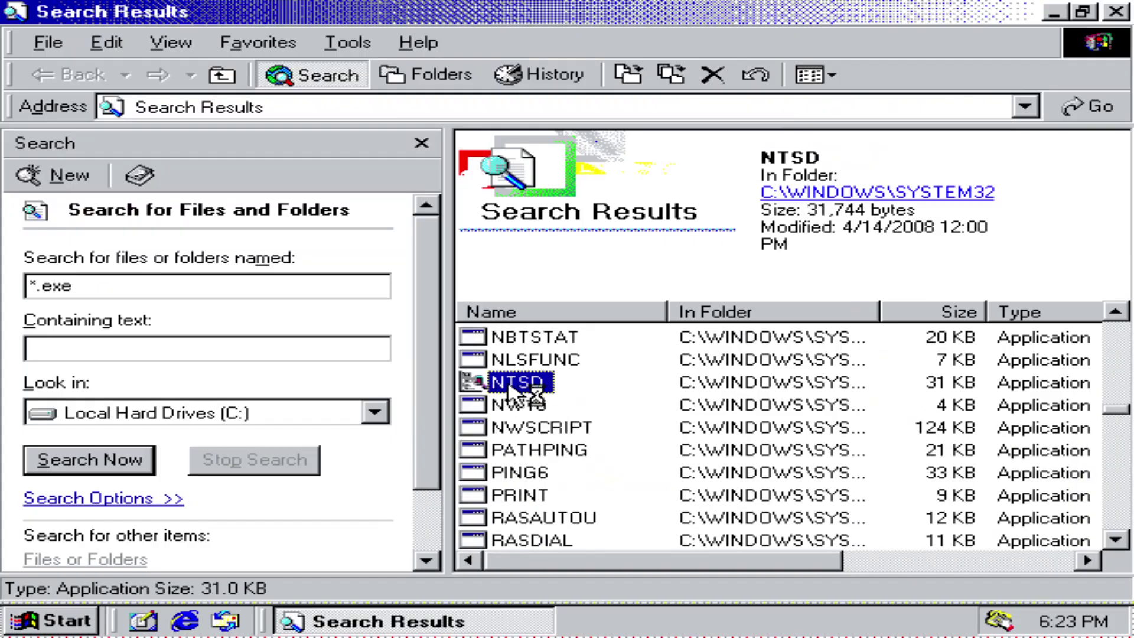
pyautogui.press('Return')
pyautogui.scroll(-10, 644, 480)
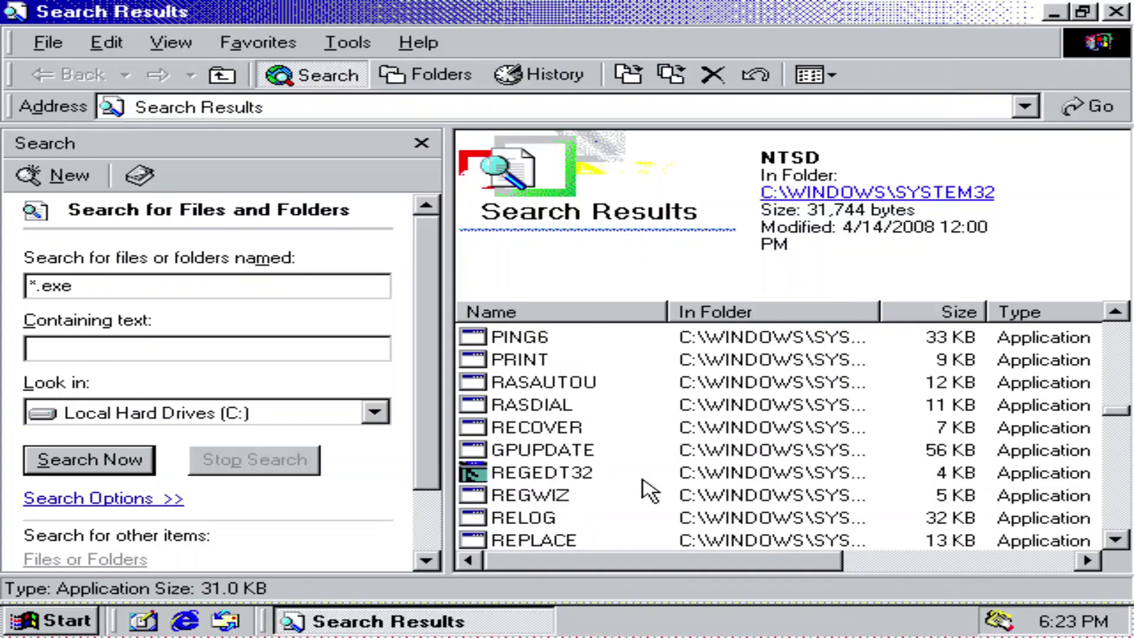
pyautogui.scroll(-5, 523, 484)
pyautogui.doubleClick(508, 397)
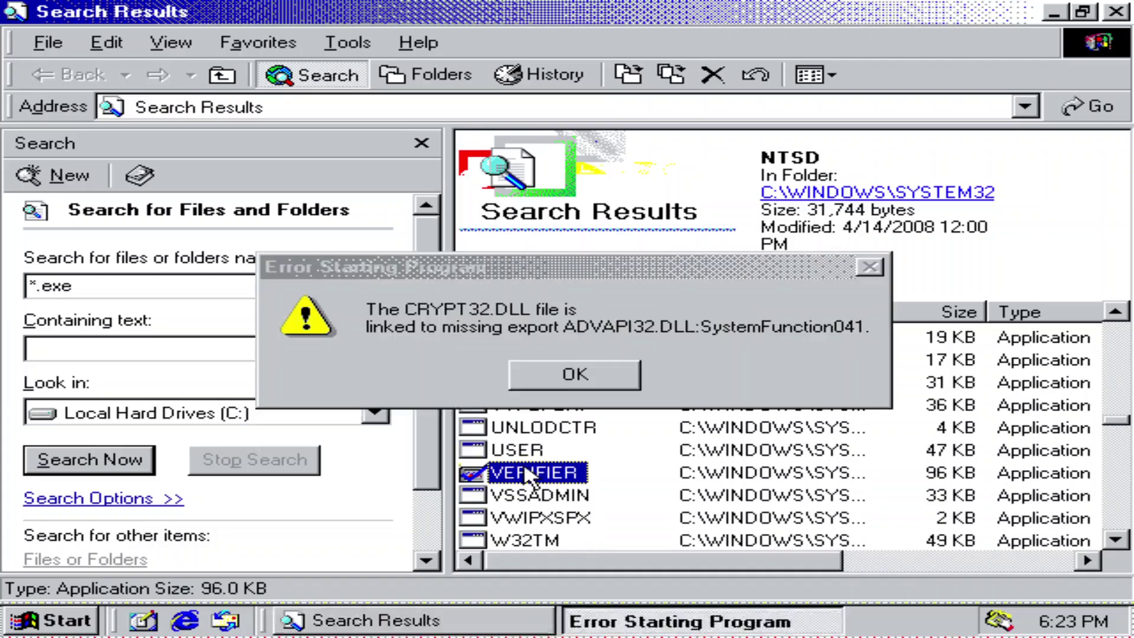
pyautogui.press('Return')
# - Try to launch OSUNINST from the search results
pyautogui.scroll(-5, 508, 398)
pyautogui.click(524, 472)
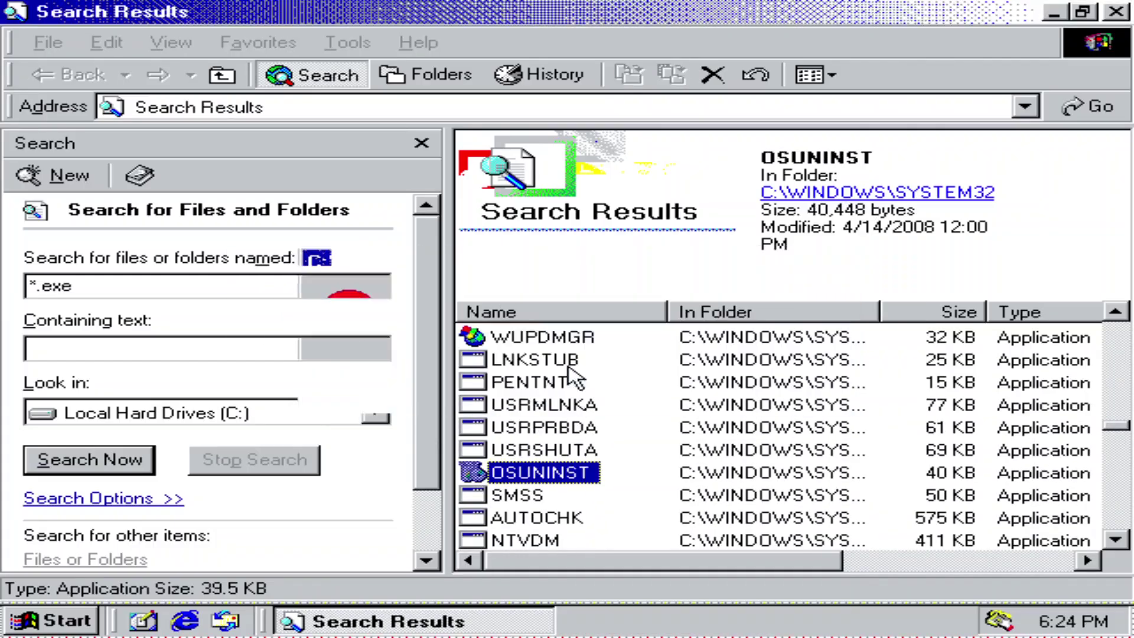
pyautogui.scroll(-3, 520, 413)
pyautogui.doubleClick(526, 383)
pyautogui.click(552, 378)
# - Try to launch CSRSS and AHUI from the search results
pyautogui.scroll(1, 552, 413)
pyautogui.doubleClick(523, 430)
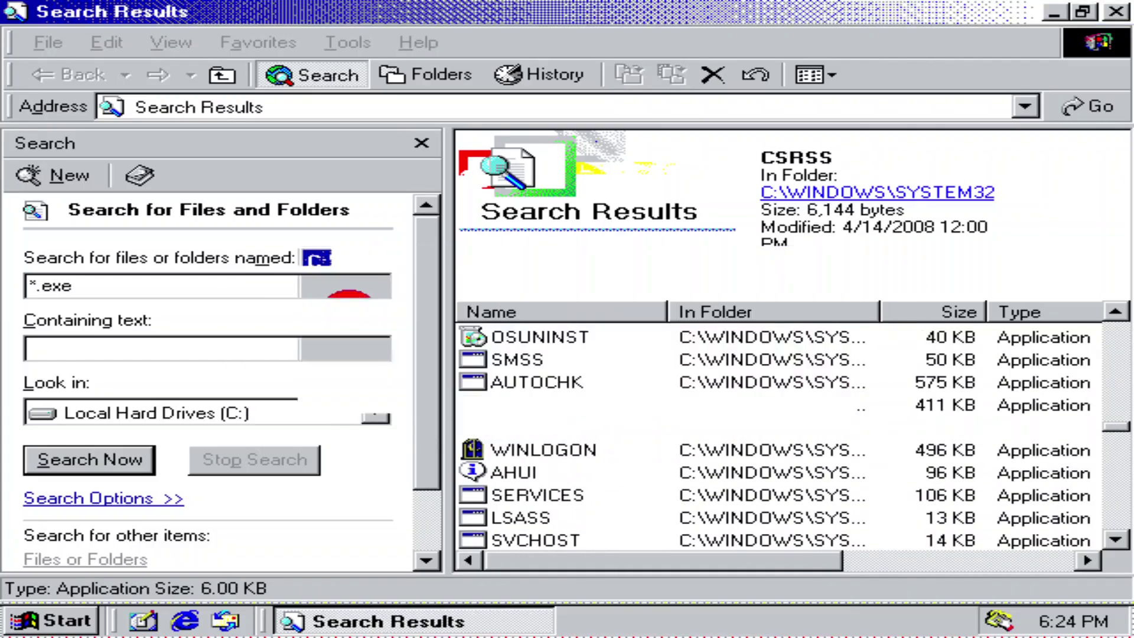
pyautogui.doubleClick(523, 409)
pyautogui.click(595, 400)
pyautogui.doubleClick(514, 473)
pyautogui.press('Return')
# - Try to launch the WINDOWS\SYSTEM32 copy of NOTEPAD from the search results
pyautogui.scroll(-3, 555, 470)
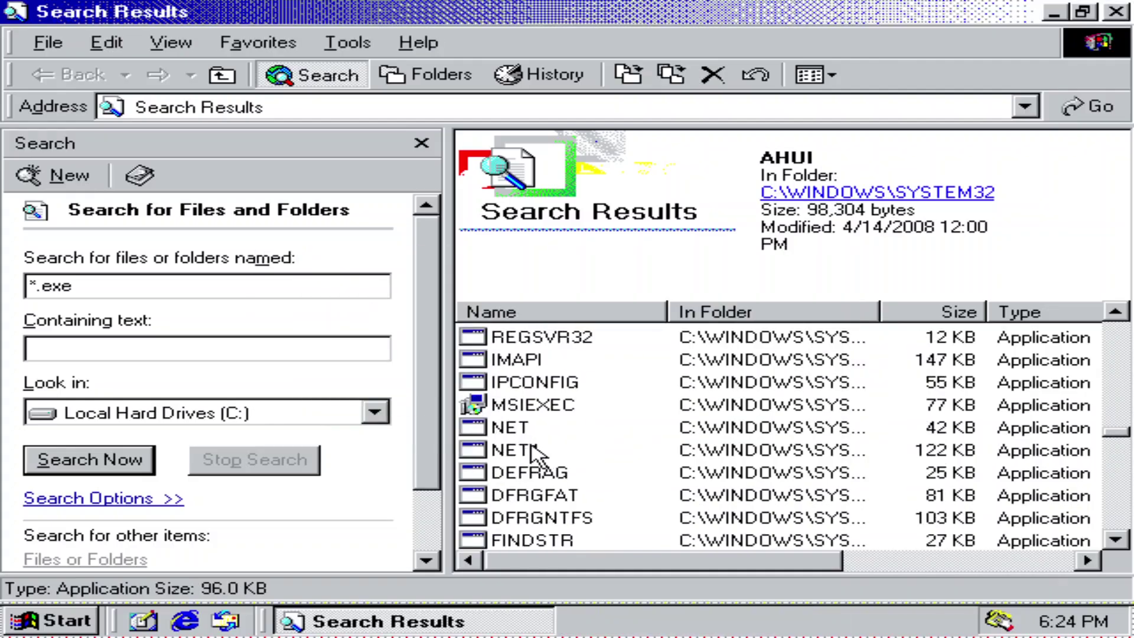
pyautogui.scroll(-3, 532, 449)
pyautogui.scroll(1, 532, 449)
pyautogui.doubleClick(520, 427)
pyautogui.click(576, 376)
# - Try to launch DDESHARE, listed between CSCRIPT and DIANTZ in the search results
pyautogui.scroll(-3, 645, 425)
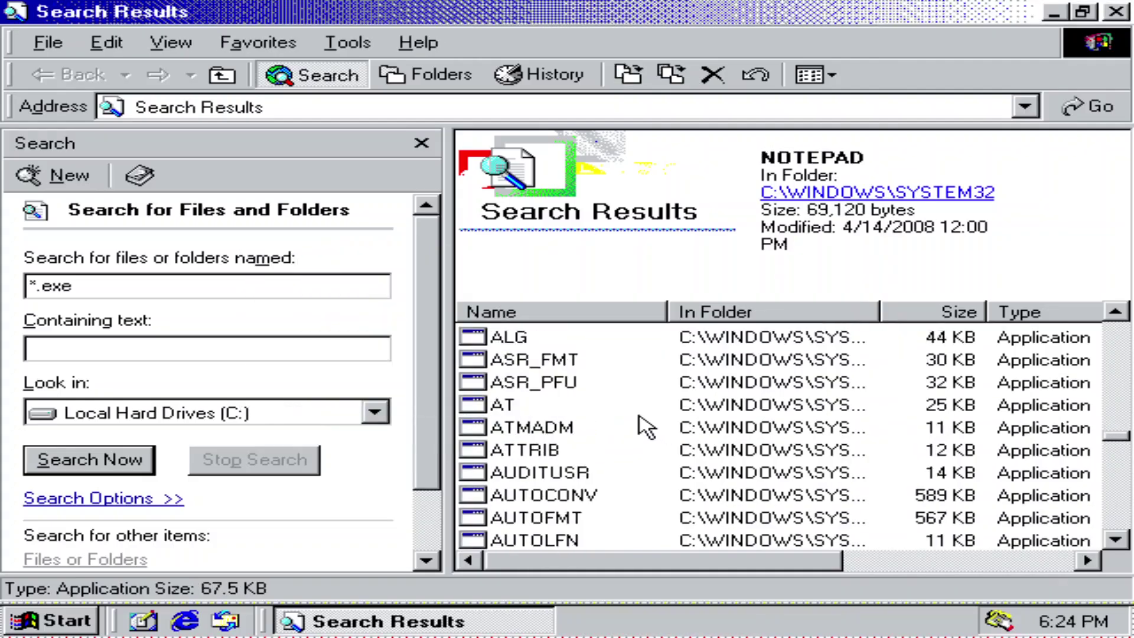
pyautogui.scroll(-8, 531, 449)
pyautogui.doubleClick(513, 493)
pyautogui.click(567, 373)
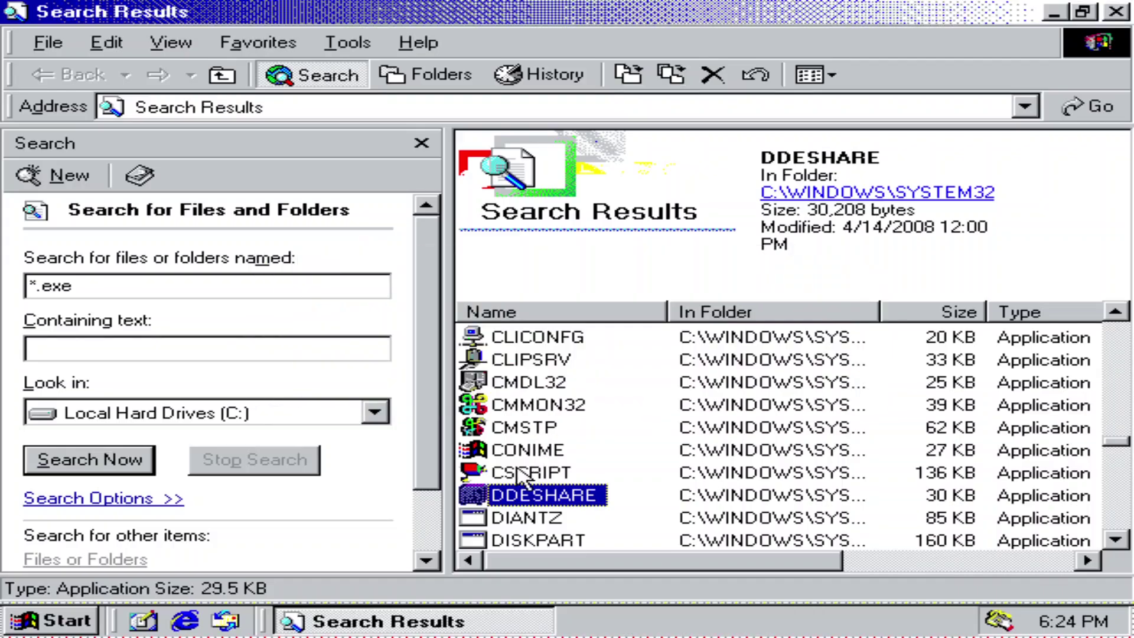
pyautogui.press('Up')
# - Try to launch DPVSETUP, FSQUIRT and GRPCONV from the search results
pyautogui.scroll(-5, 590, 473)
pyautogui.doubleClick(526, 382)
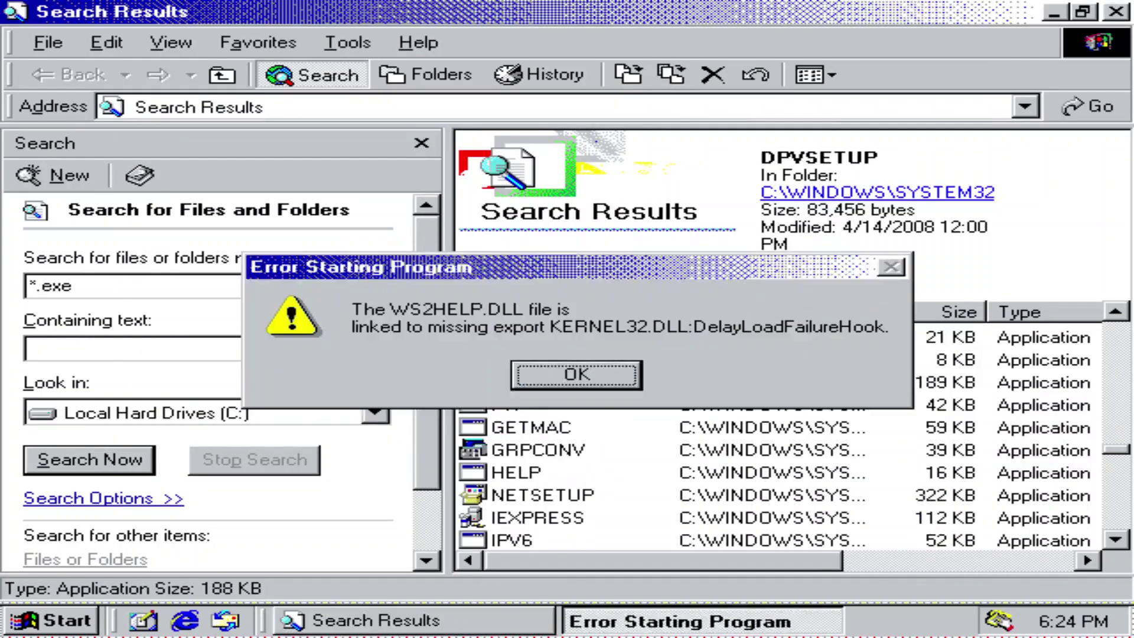
pyautogui.click(568, 375)
pyautogui.doubleClick(552, 448)
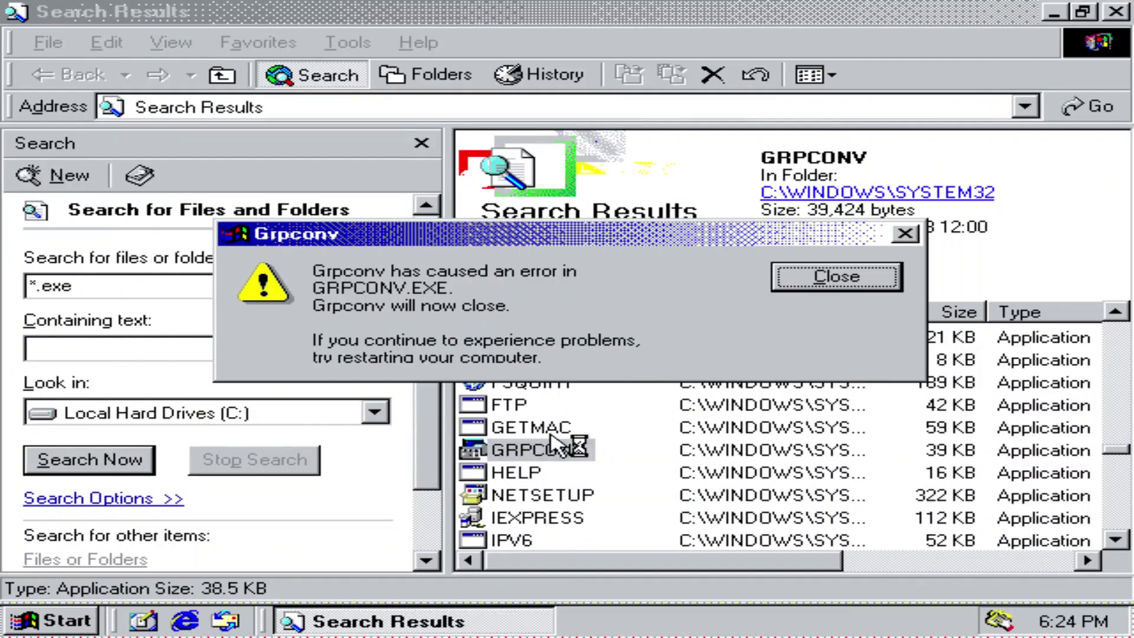
pyautogui.click(837, 277)
# - Try to launch MMC and MAGNIFY from the search results
pyautogui.scroll(-2, 590, 472)
pyautogui.doubleClick(514, 541)
pyautogui.click(582, 444)
pyautogui.doubleClick(535, 496)
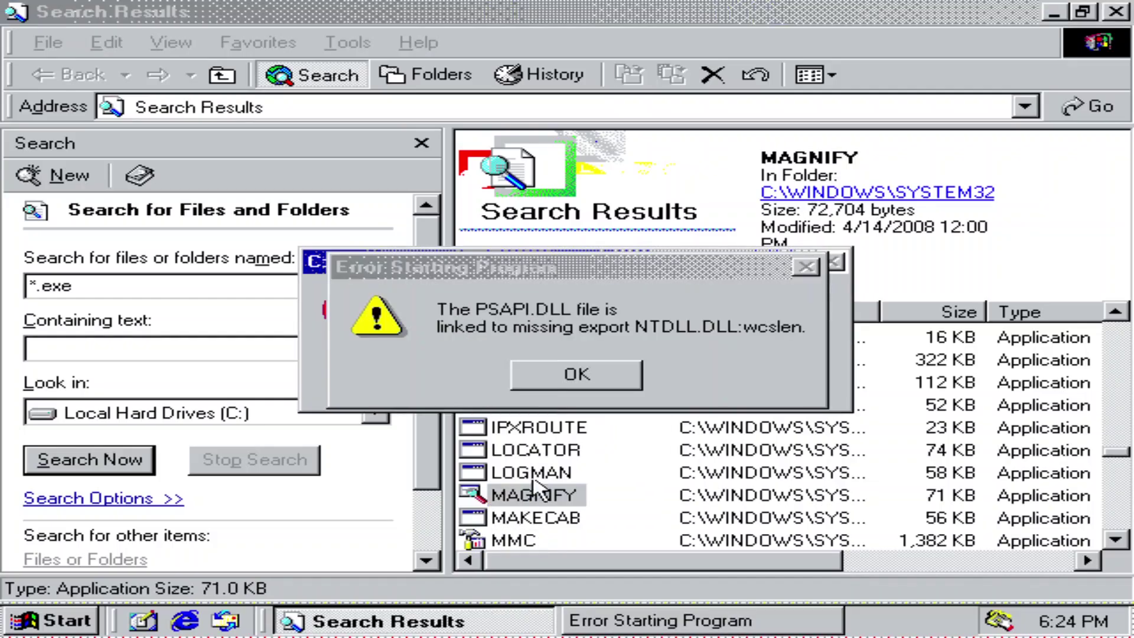
pyautogui.click(575, 374)
# - Try to launch NAPSTAT and NARRATOR from the search results
pyautogui.scroll(-3, 519, 472)
pyautogui.click(534, 427)
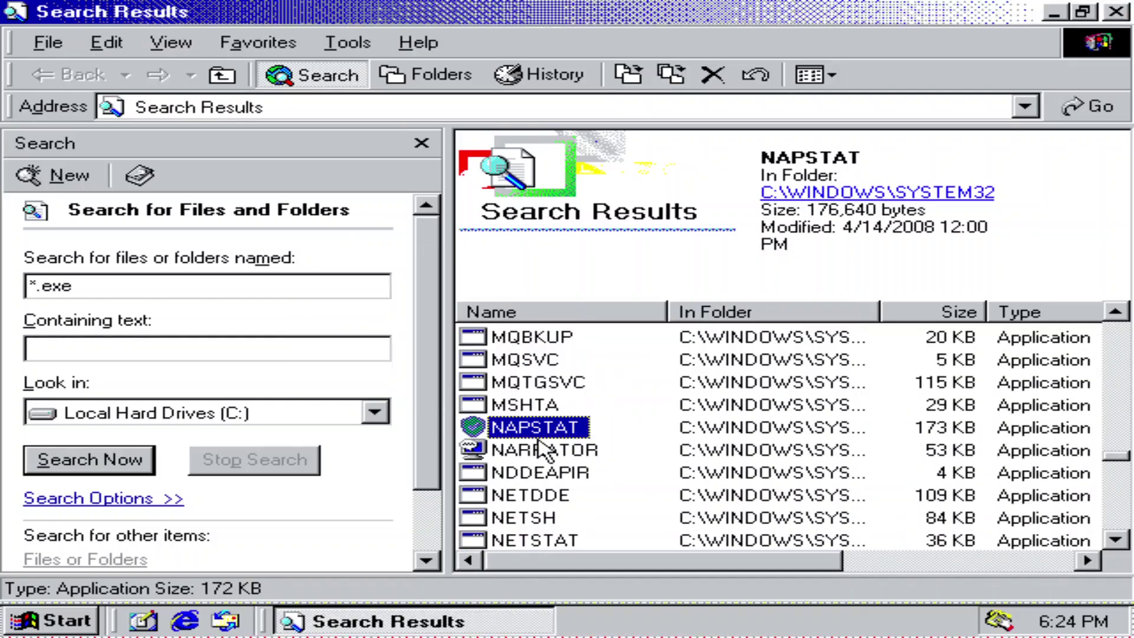
pyautogui.doubleClick(544, 450)
pyautogui.click(572, 377)
# - Launch ODBCAD32 from the search results, try adding a user data source, and close the ODBC Data Source Administrator
pyautogui.scroll(-1, 532, 473)
pyautogui.doubleClick(532, 540)
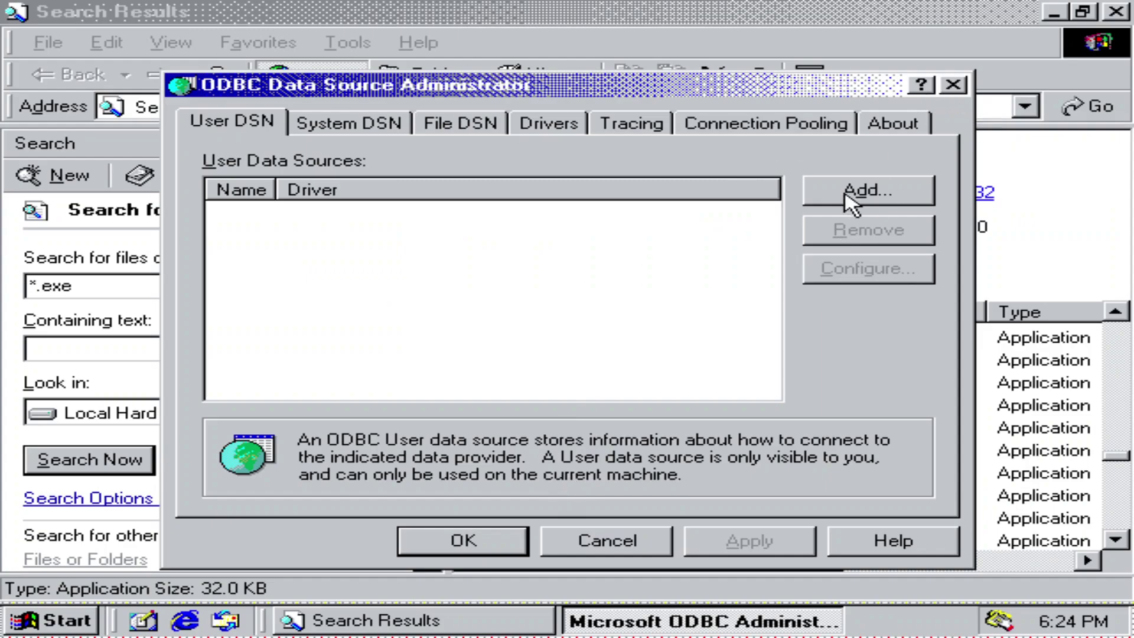
pyautogui.click(850, 195)
pyautogui.click(958, 107)
pyautogui.click(952, 83)
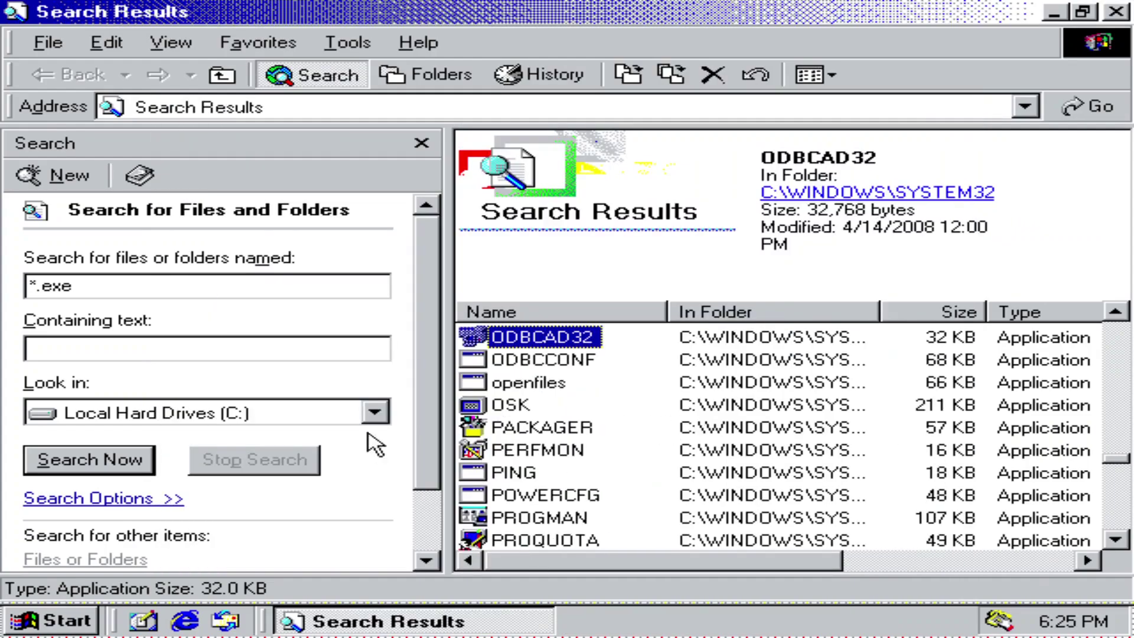
# - Try to launch PERFMON and RASPHONE from the search results
pyautogui.doubleClick(509, 450)
pyautogui.click(572, 375)
pyautogui.scroll(-2, 513, 461)
pyautogui.doubleClick(506, 445)
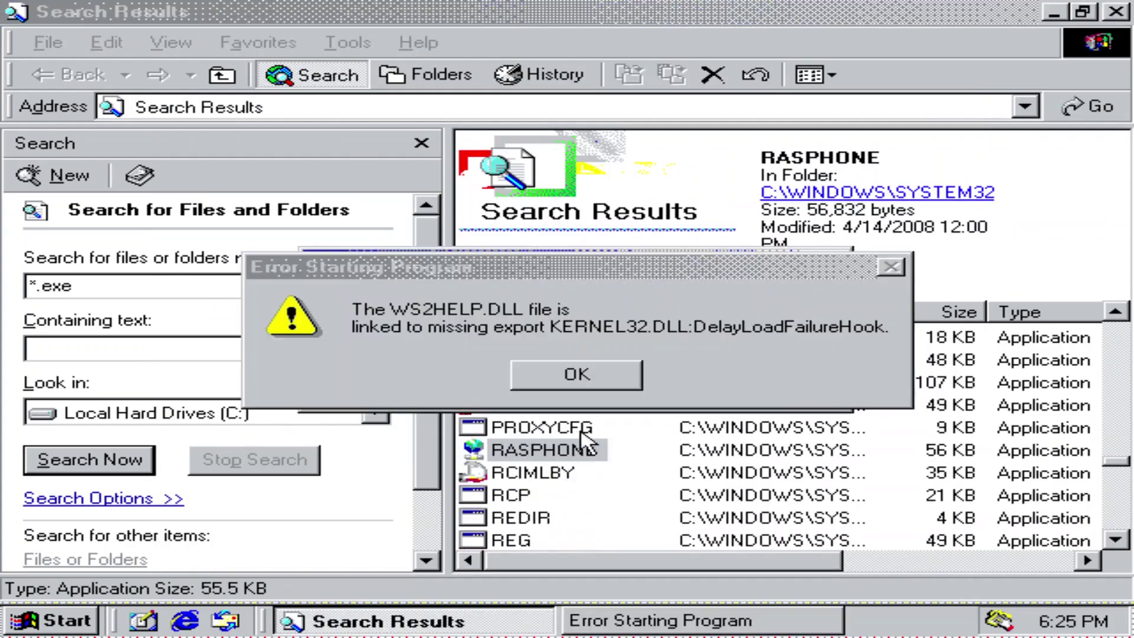
pyautogui.click(577, 374)
# - Try to launch RTCSHARE and SYSOCMGR from the search results
pyautogui.scroll(-2, 531, 443)
pyautogui.scroll(-2, 532, 413)
pyautogui.doubleClick(539, 362)
pyautogui.scroll(-5, 520, 413)
pyautogui.doubleClick(535, 495)
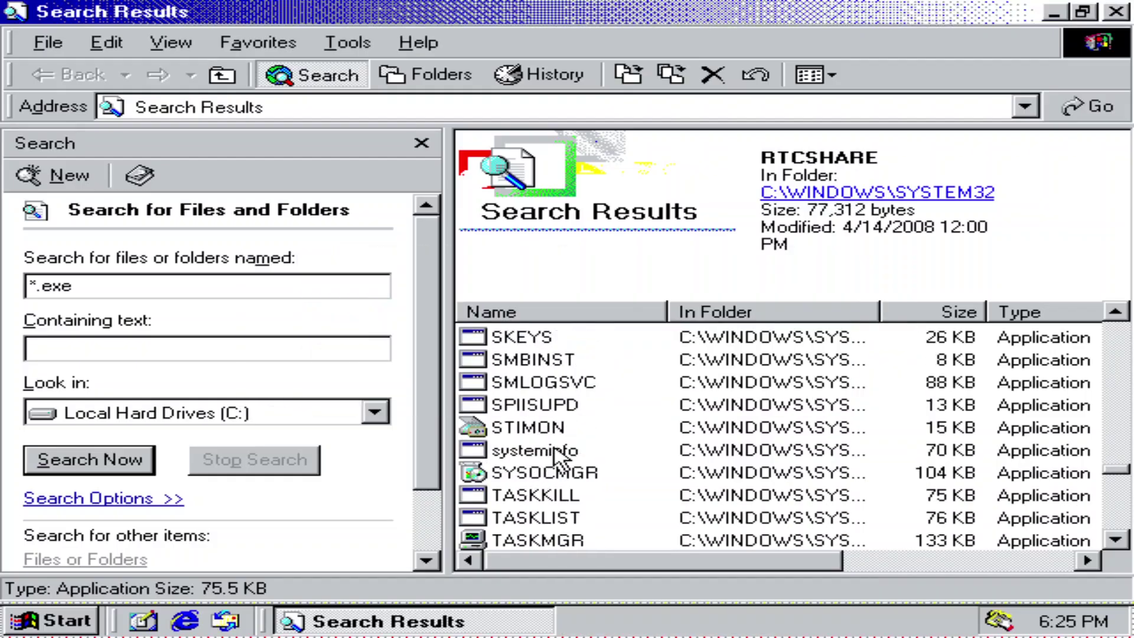
pyautogui.click(567, 375)
pyautogui.doubleClick(535, 473)
# - Try to launch UTILMAN and TASKMGR from the search results
pyautogui.scroll(-5, 520, 472)
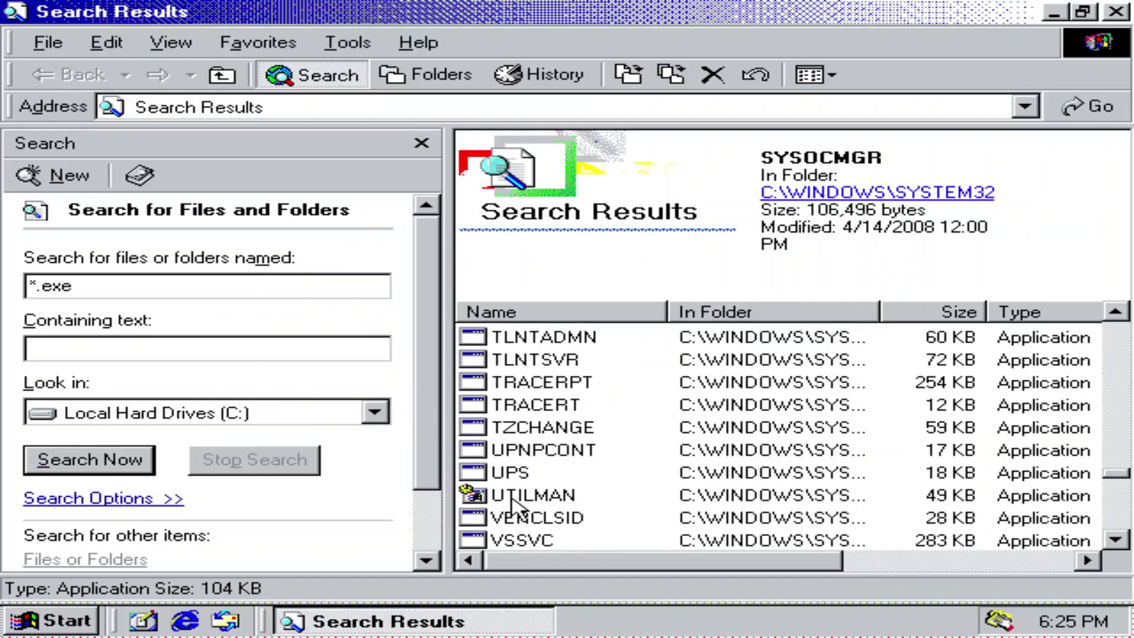
pyautogui.doubleClick(532, 495)
pyautogui.scroll(2, 532, 449)
pyautogui.doubleClick(531, 427)
pyautogui.click(570, 375)
pyautogui.doubleClick(532, 406)
# - Try to launch WIAACMGR, CTFMON and MSDTC from the search results
pyautogui.scroll(-9, 531, 464)
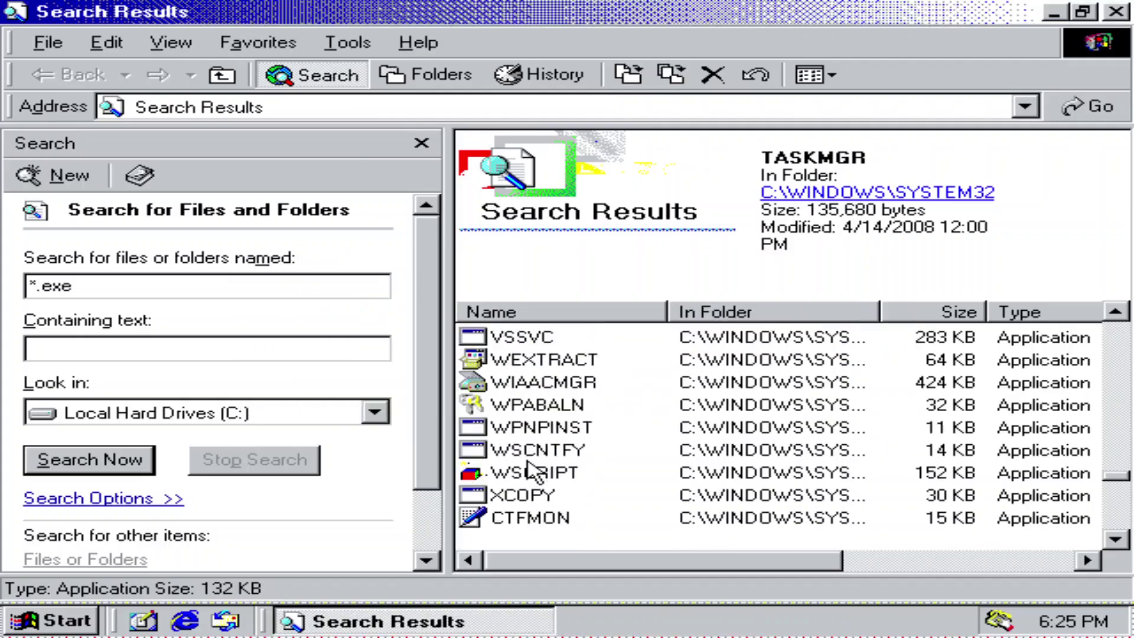
pyautogui.doubleClick(526, 382)
pyautogui.click(570, 374)
pyautogui.doubleClick(526, 517)
pyautogui.click(570, 372)
pyautogui.scroll(-5, 520, 473)
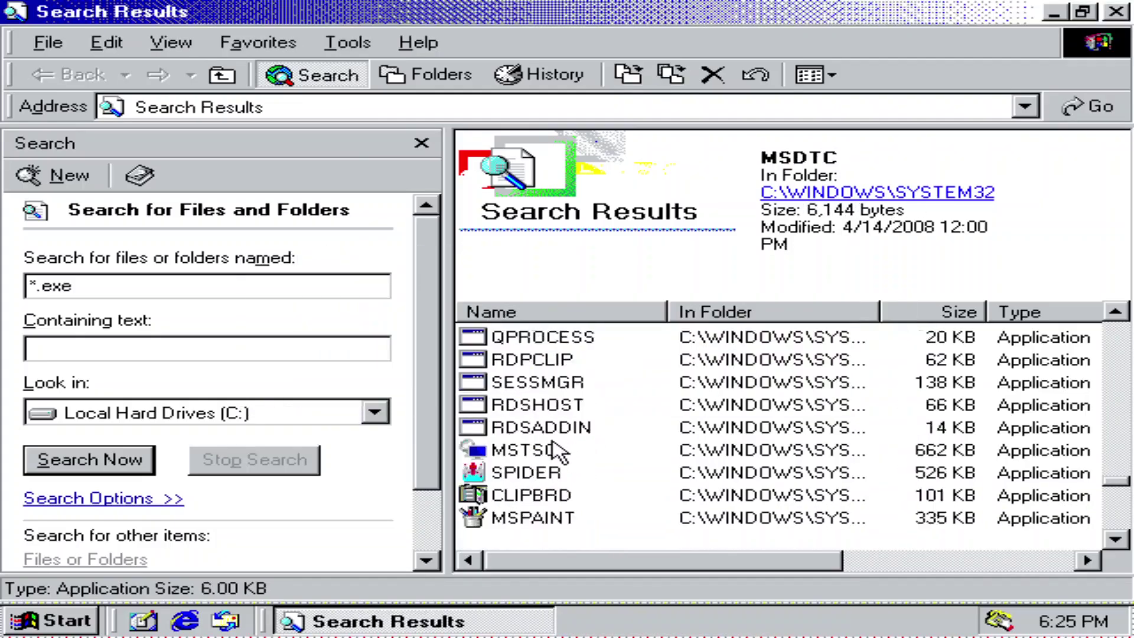
# - Try to launch MPLAY32, MSPAINT and ACCWIZ from the WINDOWS\SYSTEM32 entries in the search results
pyautogui.doubleClick(523, 337)
pyautogui.doubleClick(527, 405)
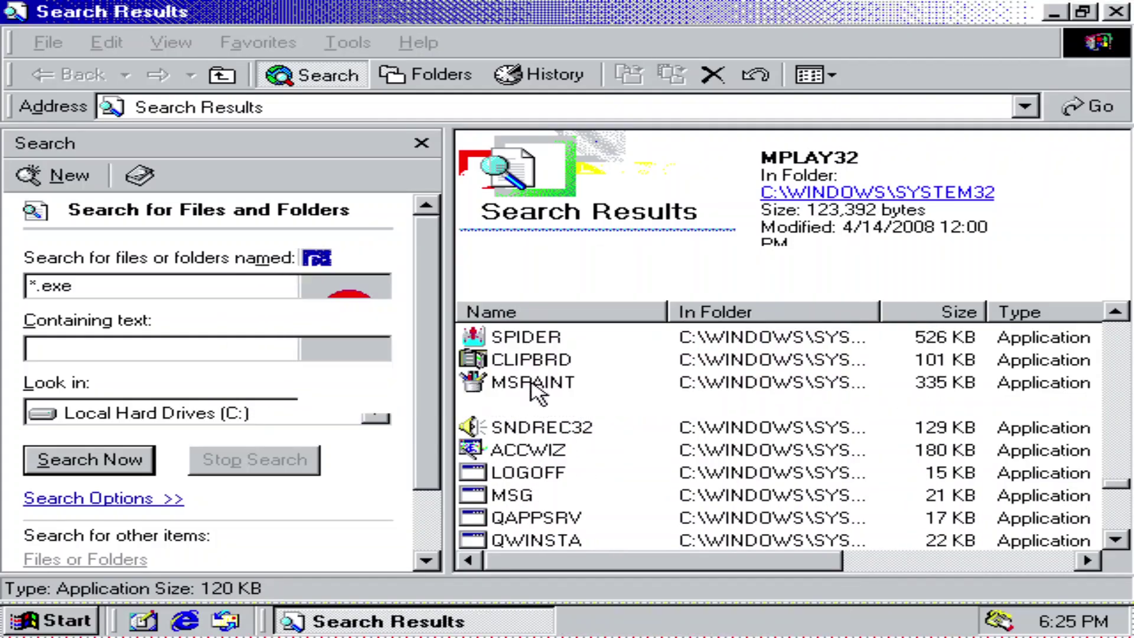
pyautogui.doubleClick(526, 382)
pyautogui.click(564, 372)
pyautogui.doubleClick(526, 450)
pyautogui.scroll(-5, 555, 428)
pyautogui.scroll(3, 547, 426)
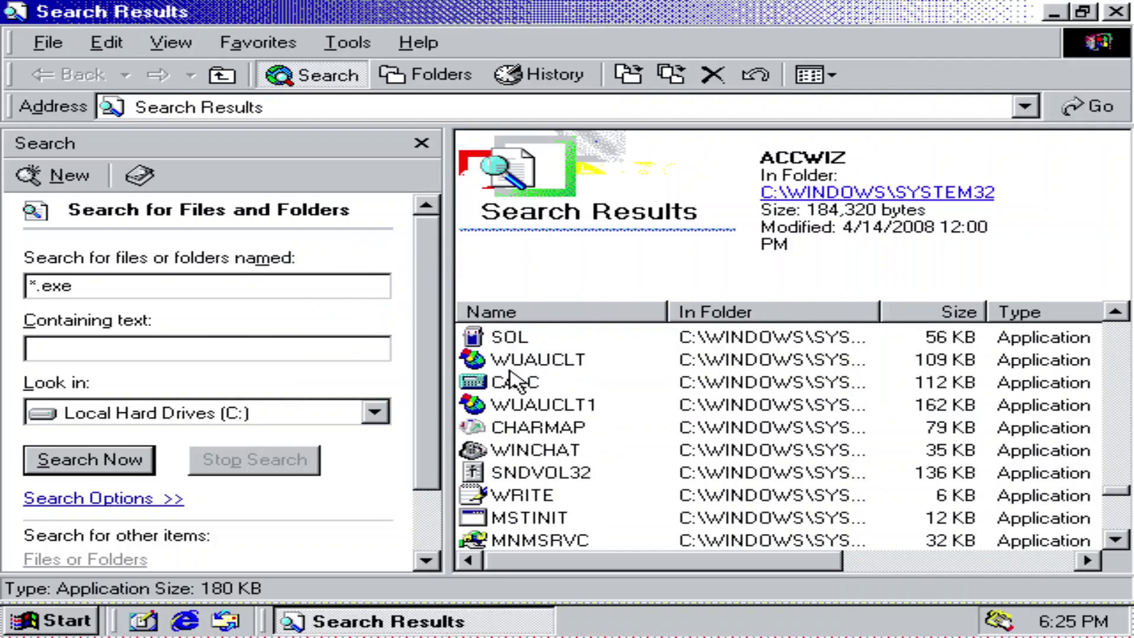
# - Try to launch WUAUCLT, CHARMAP, WINCHAT and SNDVOL32 from the search results, then close the search window
pyautogui.doubleClick(526, 359)
pyautogui.click(537, 377)
pyautogui.doubleClick(532, 427)
pyautogui.click(537, 378)
pyautogui.doubleClick(532, 450)
pyautogui.doubleClick(532, 473)
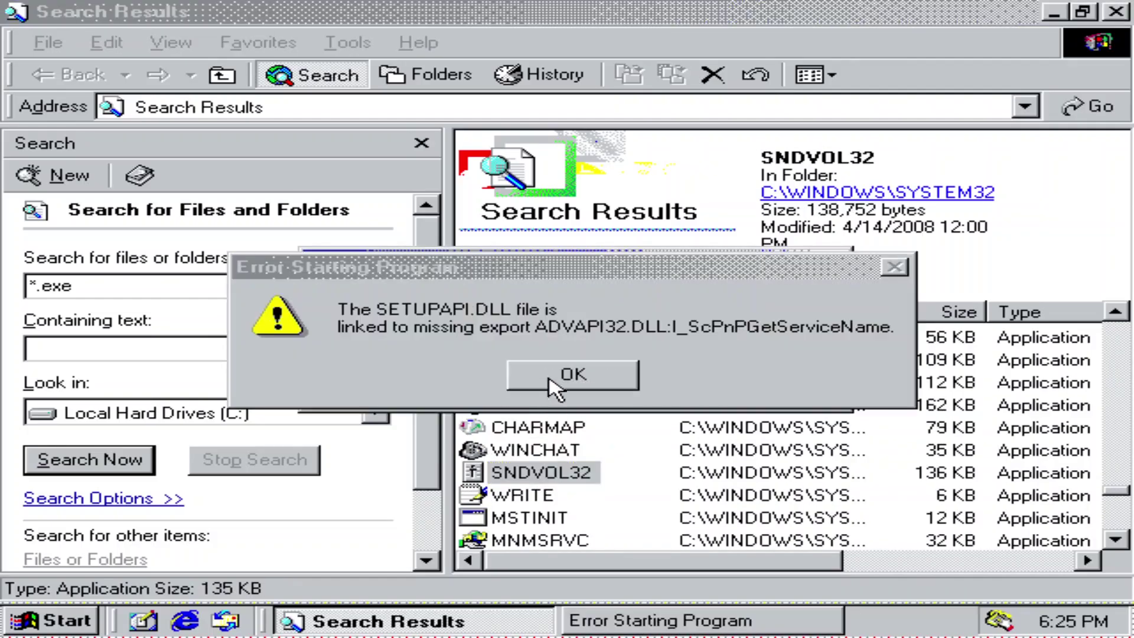
pyautogui.click(570, 372)
pyautogui.scroll(-5, 519, 405)
pyautogui.click(523, 359)
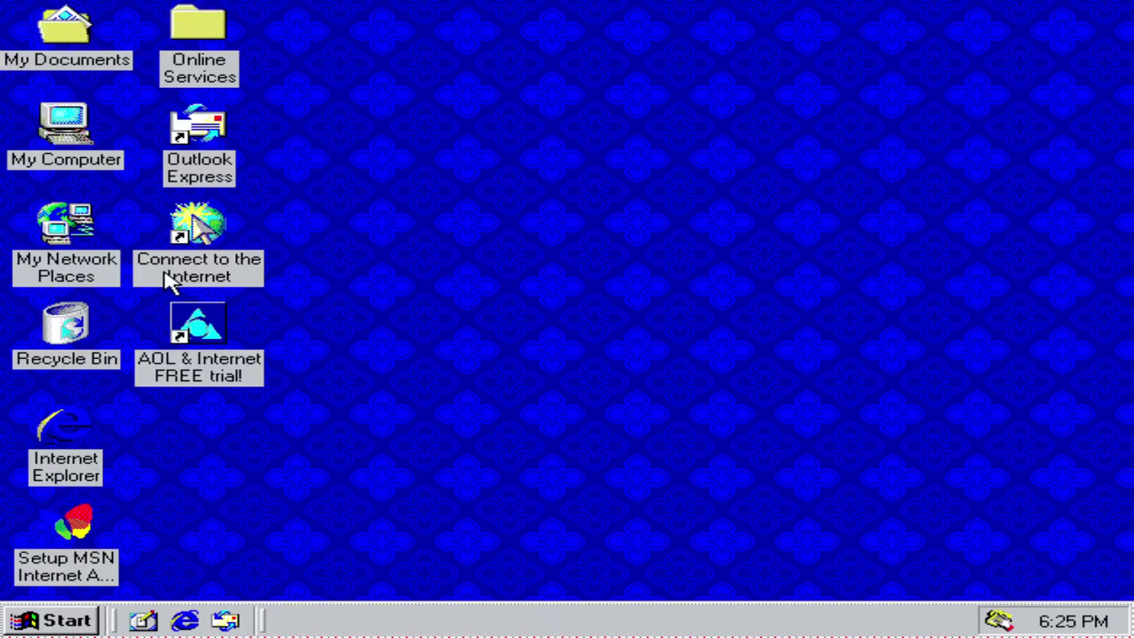
# - Move the Connect to the Internet shortcut out of its desktop column and back into its original place
pyautogui.moveTo(168, 282); pyautogui.dragTo(393, 357)
pyautogui.rightClick(483, 248)
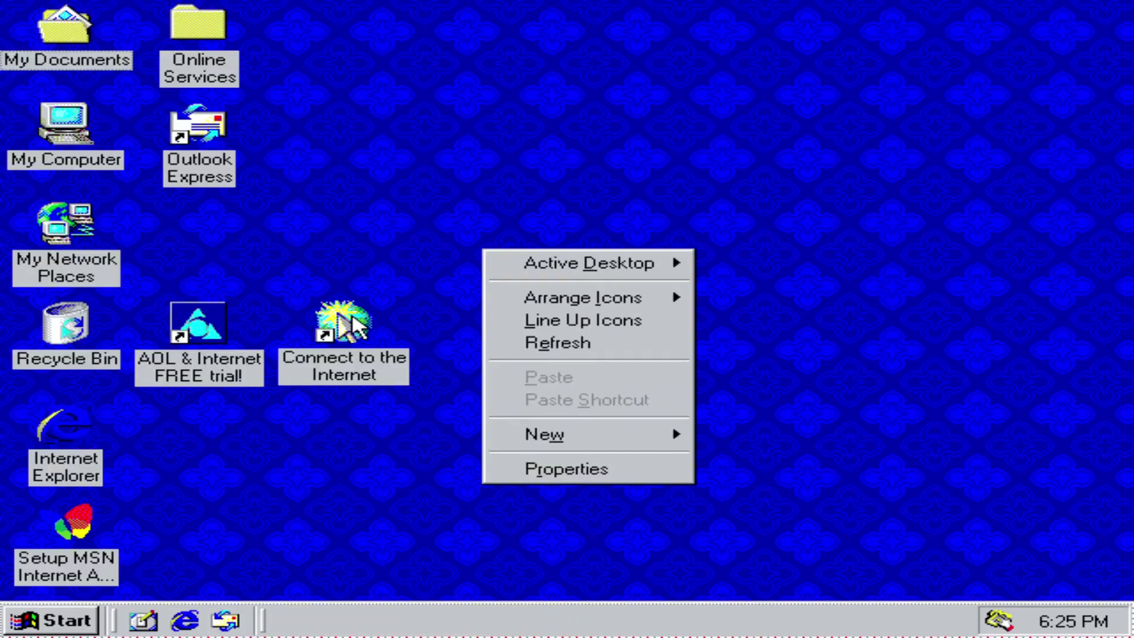
pyautogui.moveTo(347, 322); pyautogui.dragTo(218, 231)
pyautogui.rightClick(470, 216)
pyautogui.click(502, 293)
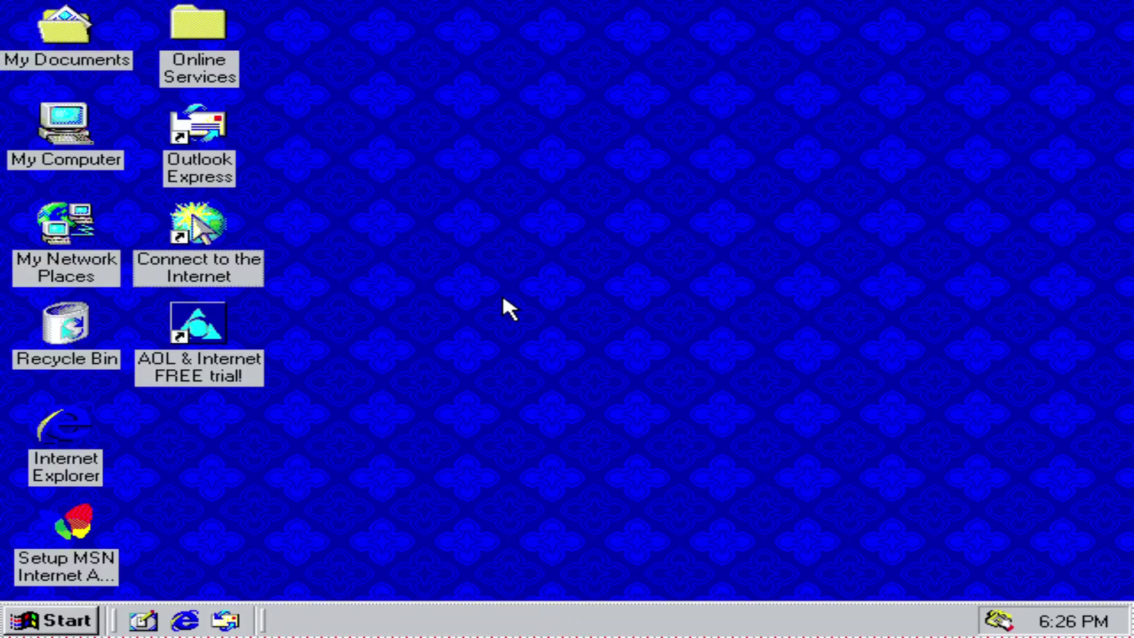
# - Search the local hard drive for Tours and open the WindowsMediaPlayer folder inside the found Tours folder
pyautogui.press('F3')
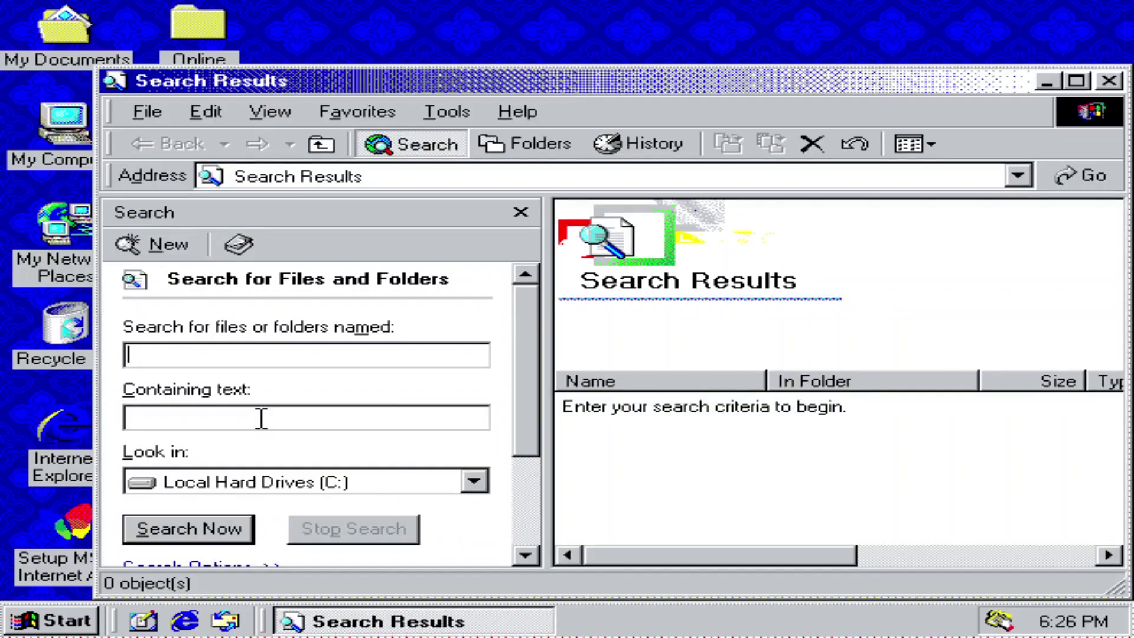
pyautogui.press('Return')
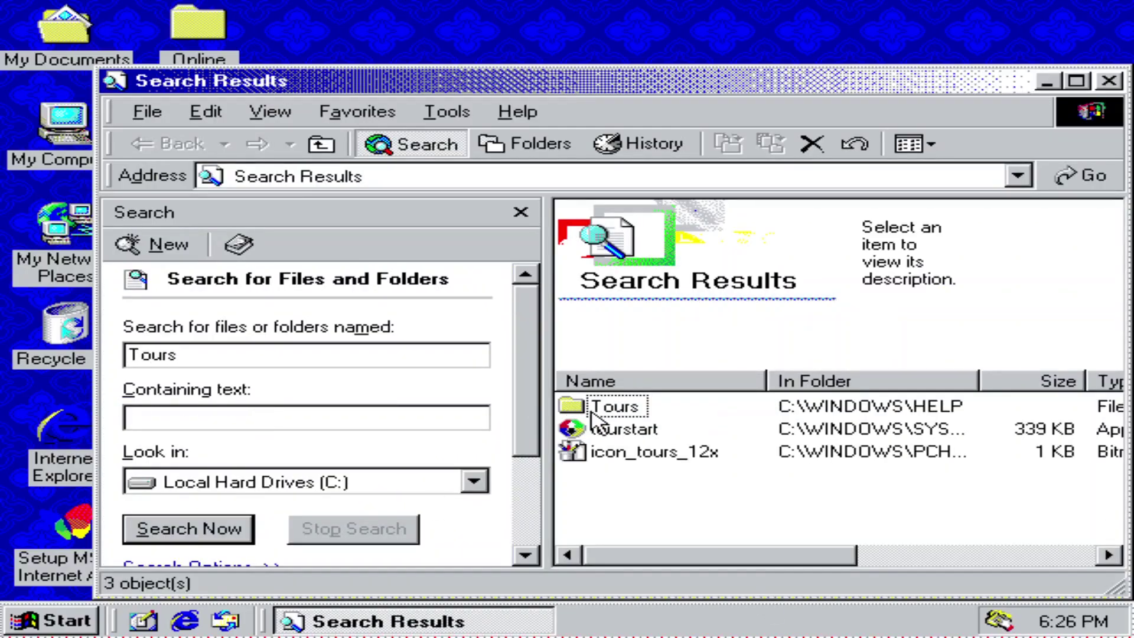
pyautogui.doubleClick(592, 412)
pyautogui.doubleClick(614, 284)
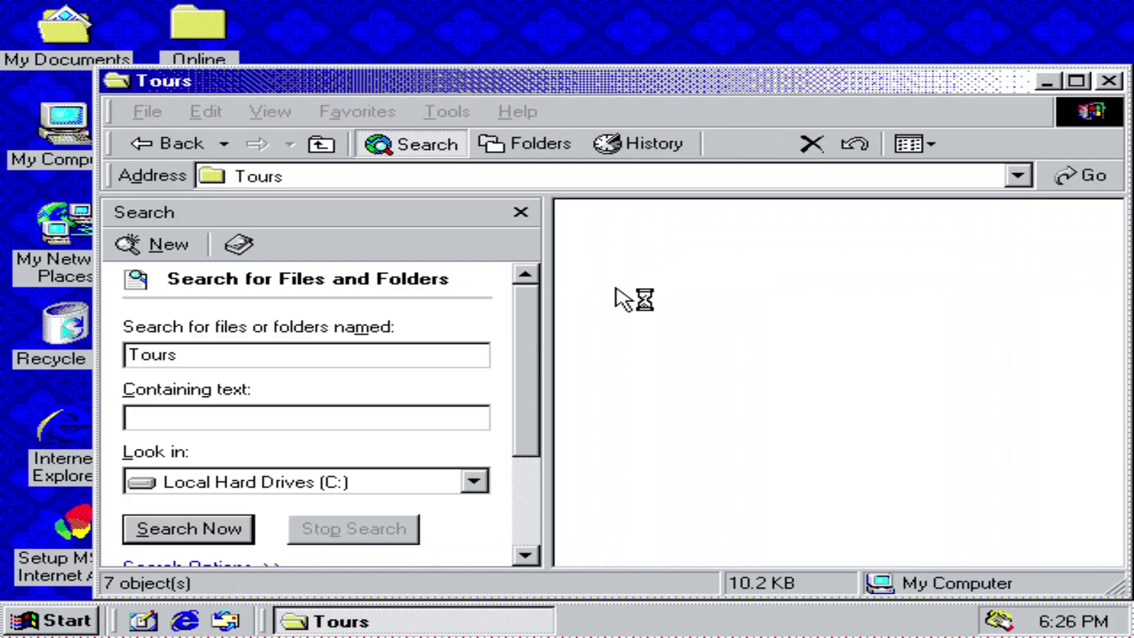
# - Try to launch the WMPTOUR HTML application from the WindowsMediaPlayer folder
pyautogui.click(632, 373)
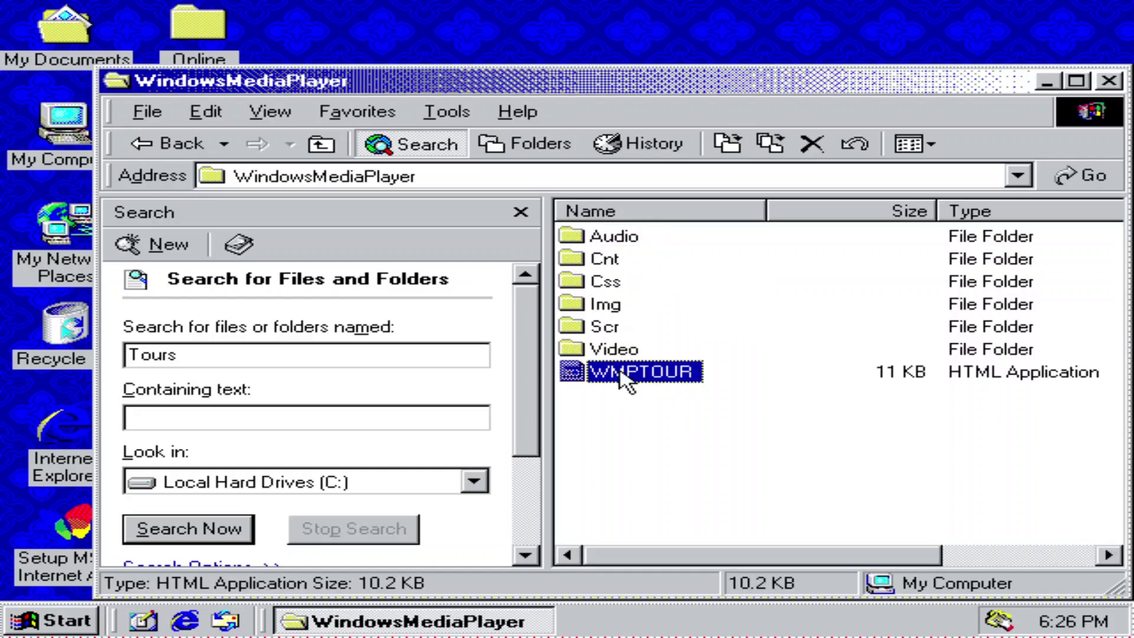
pyautogui.doubleClick(617, 373)
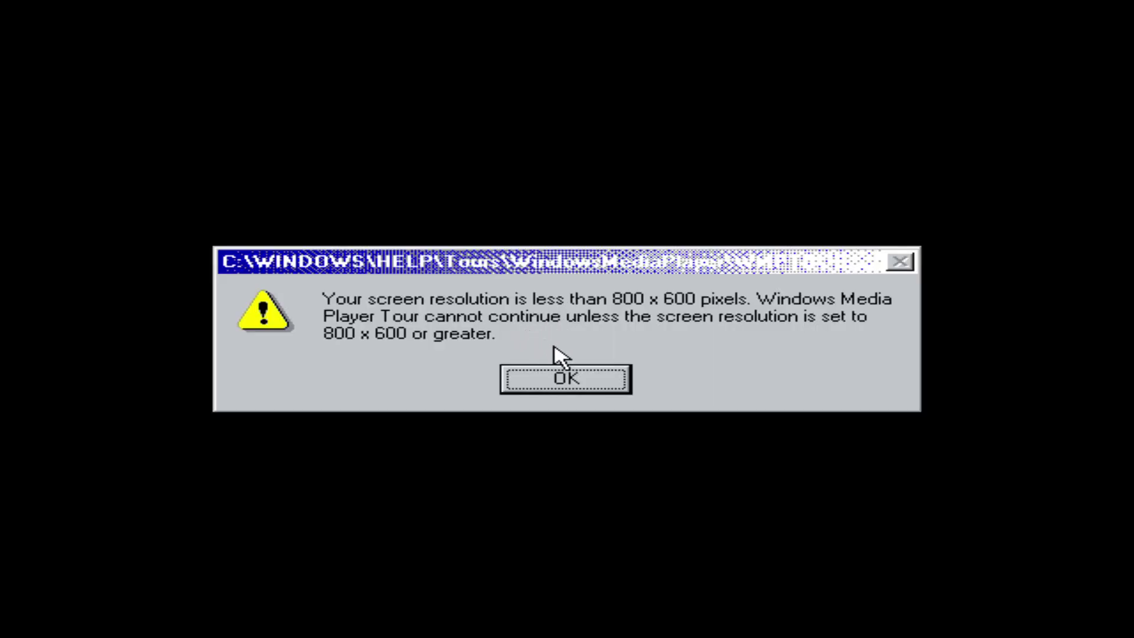
pyautogui.click(566, 382)
# - Check the display's screen area setting and the graphics adapter's advanced properties, leaving both dialogs unchanged
pyautogui.rightClick(762, 46)
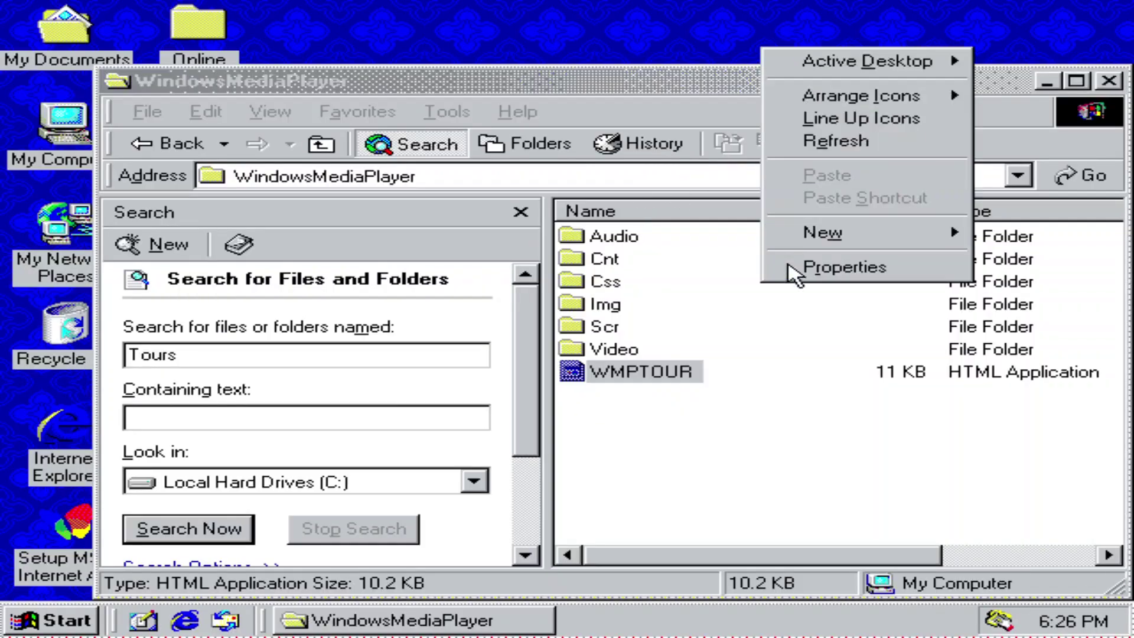
pyautogui.click(794, 266)
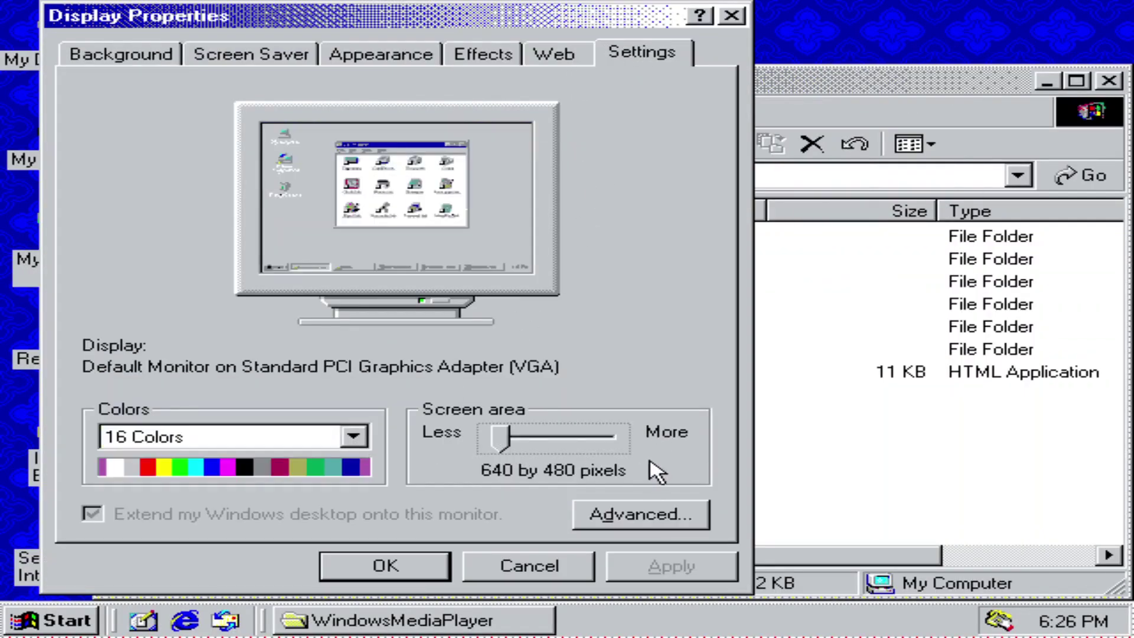
pyautogui.click(625, 523)
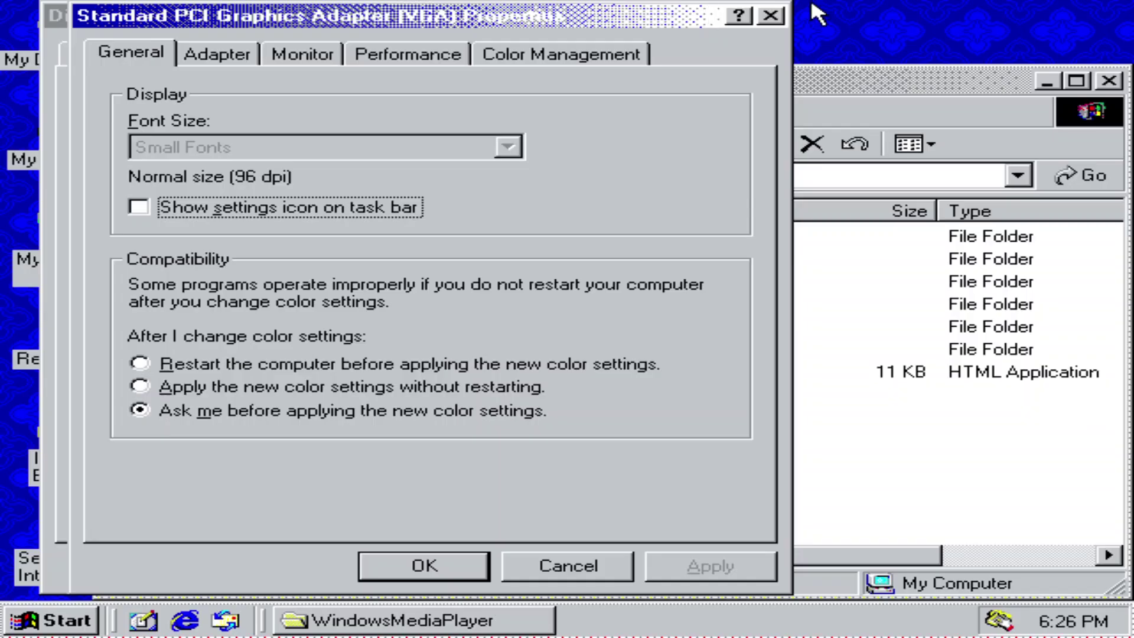
pyautogui.click(770, 15)
pyautogui.click(729, 18)
# - Go back to the Tours folder and open the BEST_FR page from its htmlTour subfolder
pyautogui.press('BackSpace')
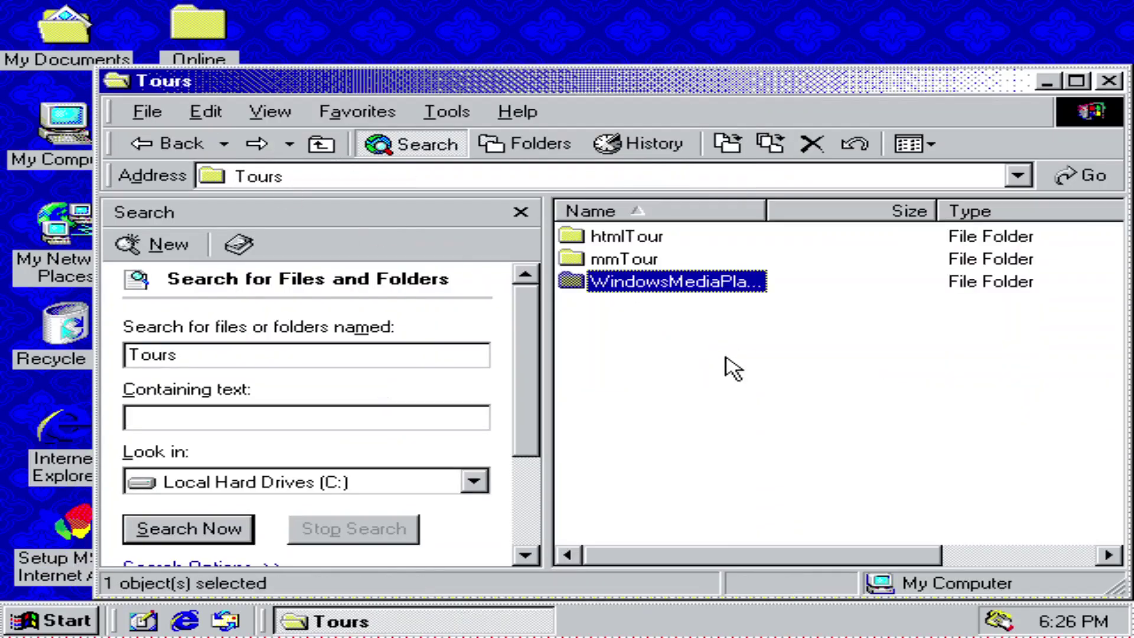
pyautogui.doubleClick(613, 239)
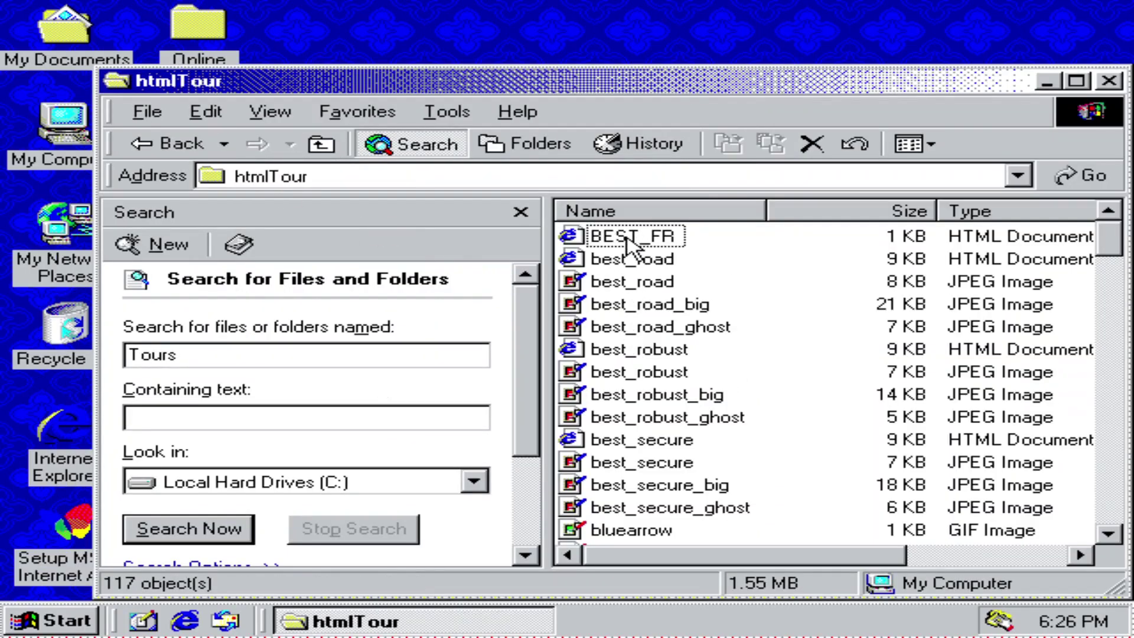
pyautogui.doubleClick(627, 238)
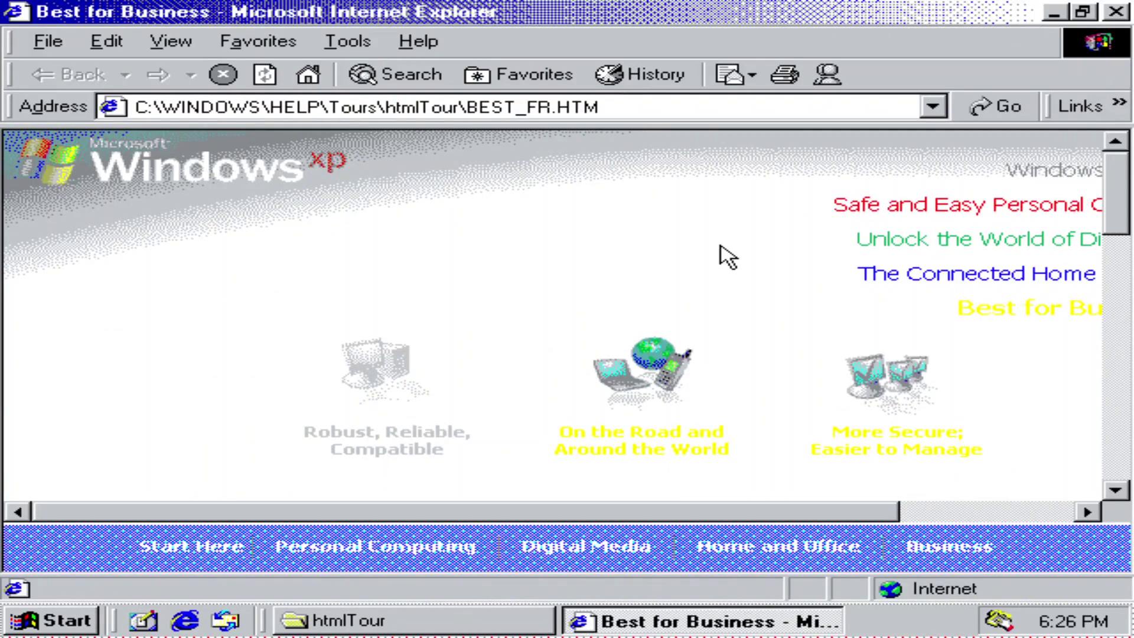
# - Read through the Windows XP Best for Business tour page, then close it and the Tours folder window
pyautogui.scroll(-5, 728, 257)
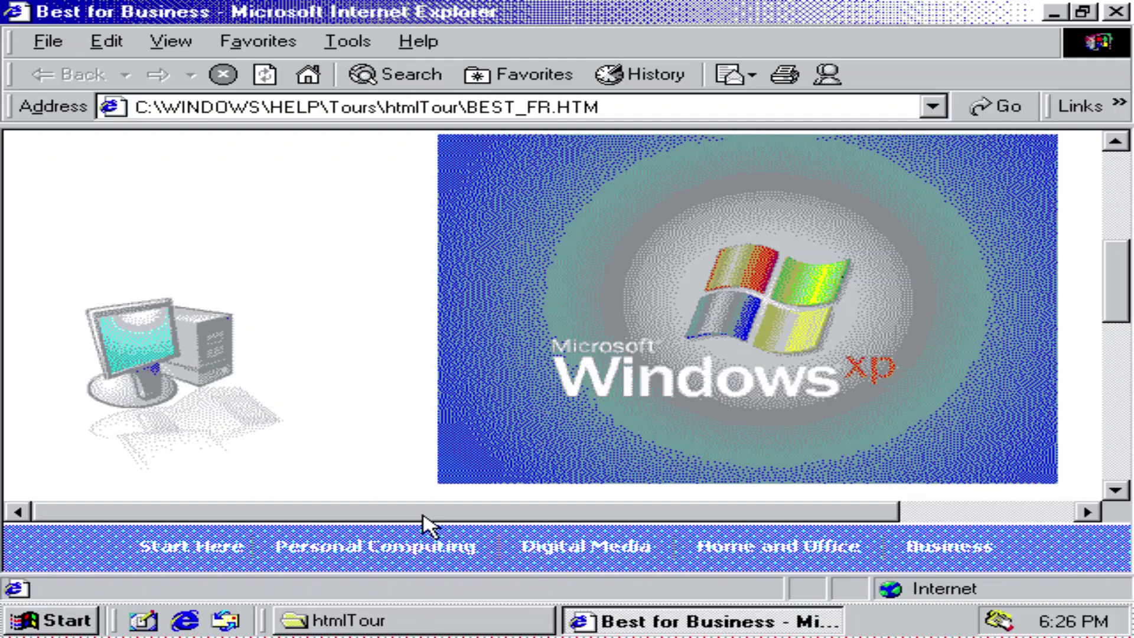
pyautogui.moveTo(423, 515); pyautogui.dragTo(559, 515)
pyautogui.scroll(-10, 741, 430)
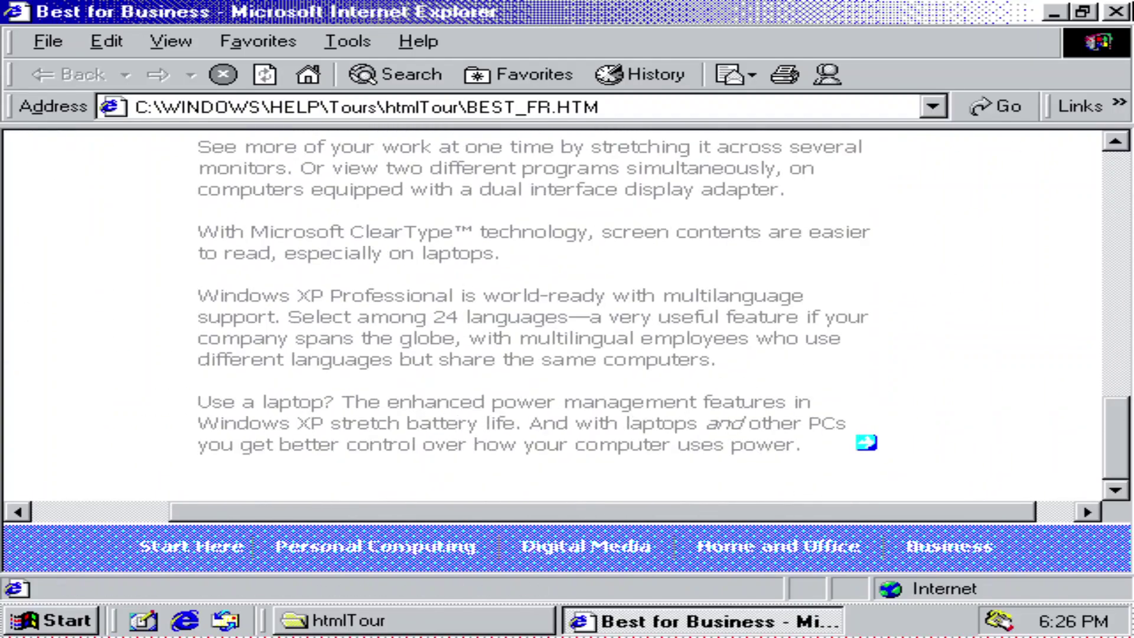
pyautogui.hotkey('alt', 'F4')
pyautogui.click(133, 152)
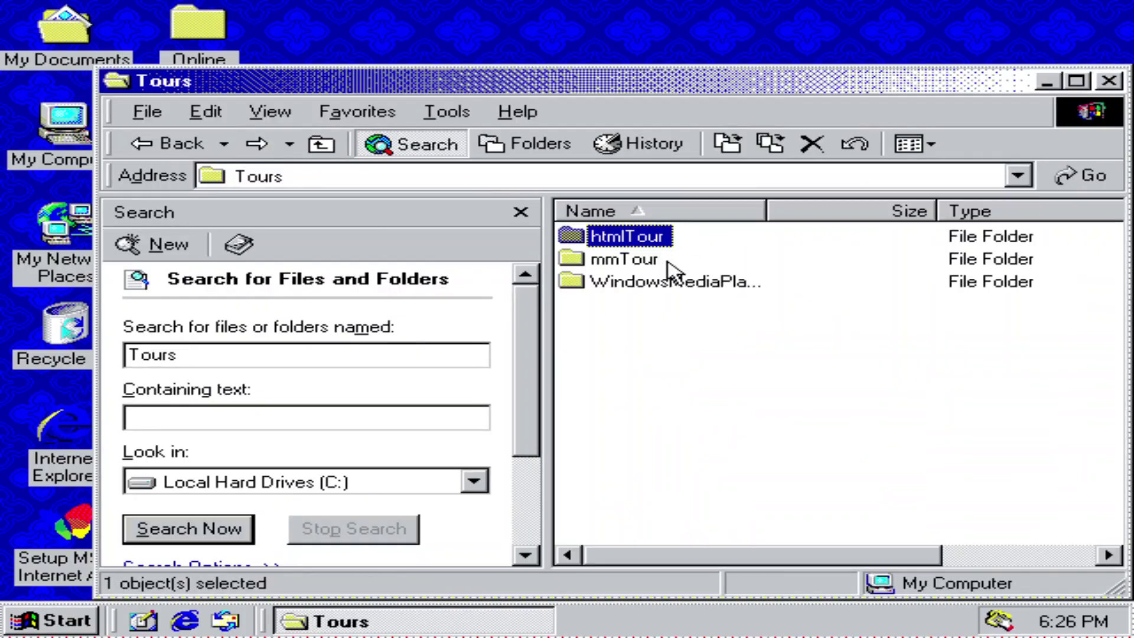
pyautogui.click(1109, 80)
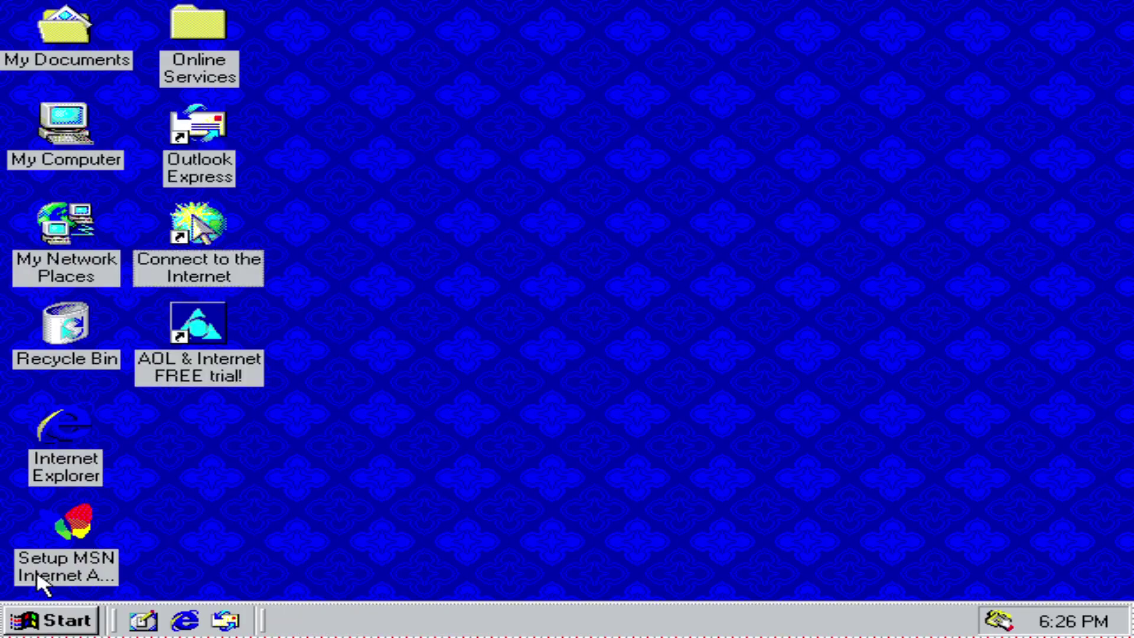
# - Try to launch Windows Movie Maker from the Accessories programs
pyautogui.click(52, 621)
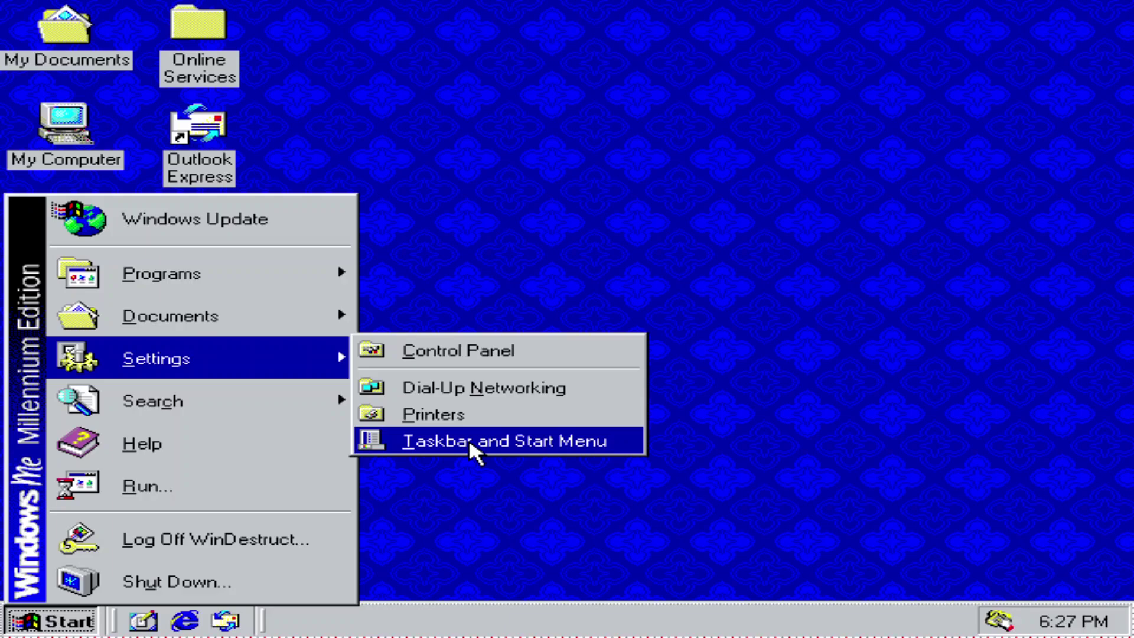
pyautogui.moveTo(177, 273)
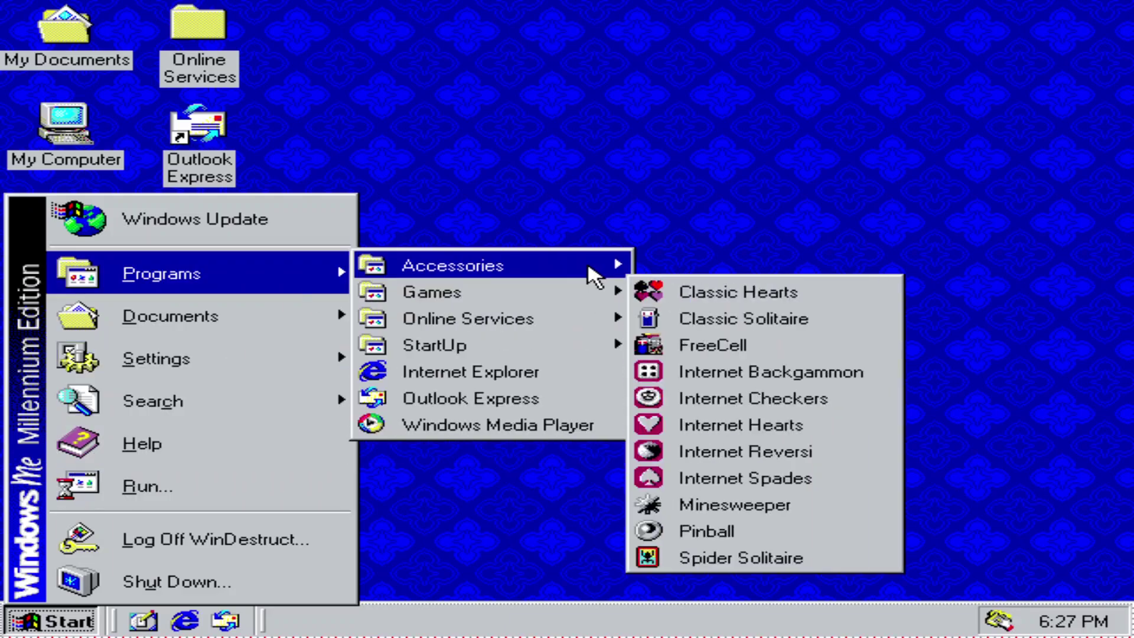
pyautogui.moveTo(591, 273)
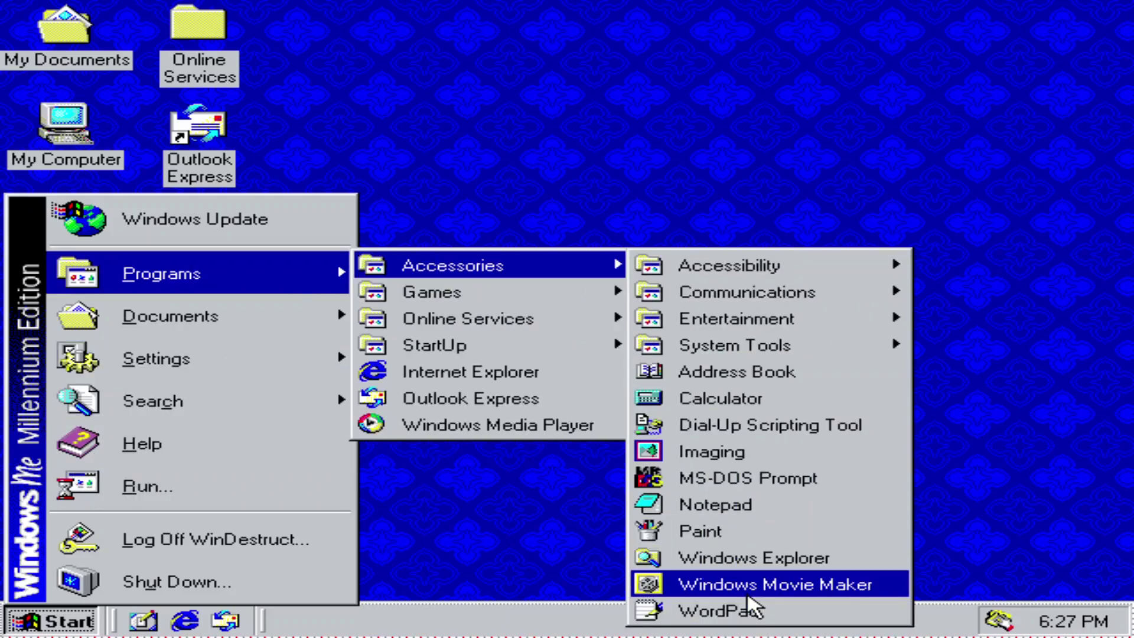
pyautogui.click(746, 587)
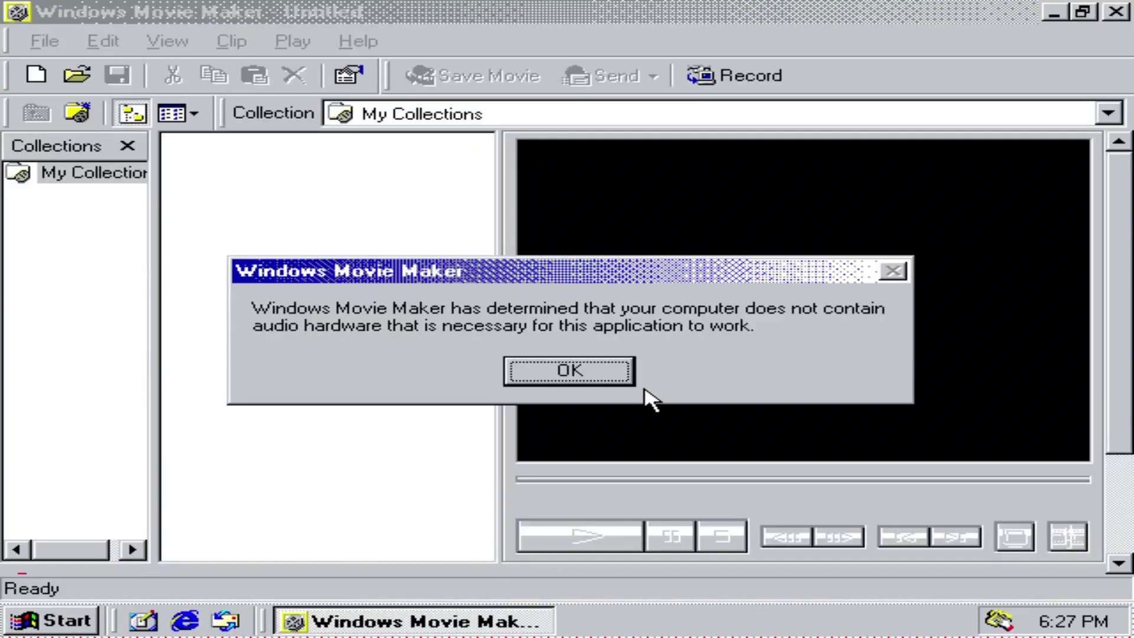
pyautogui.click(621, 374)
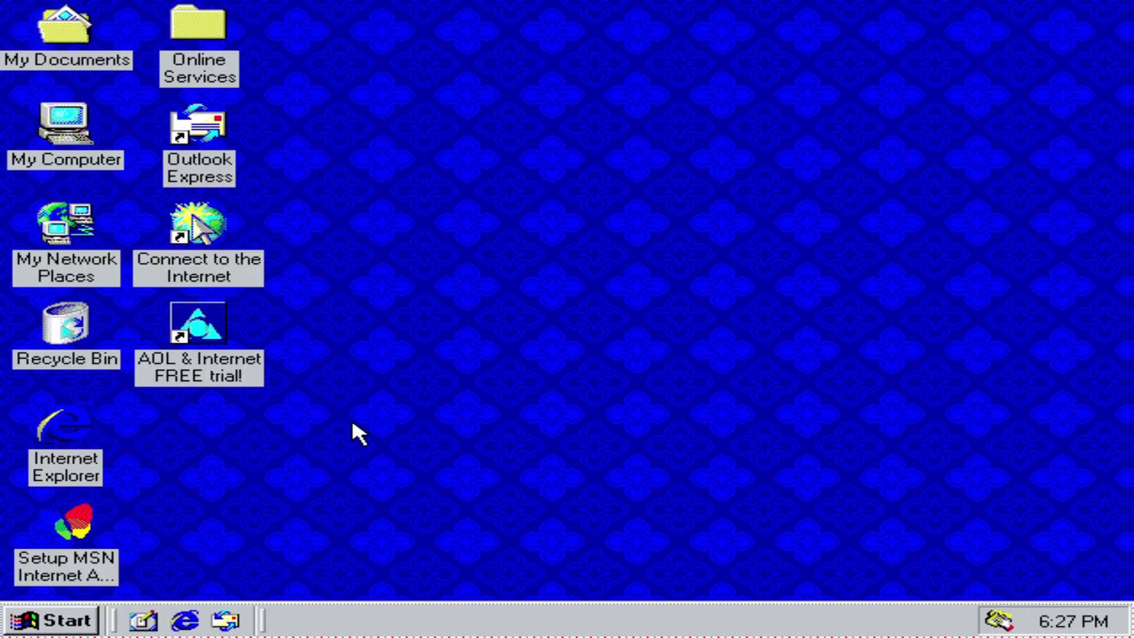
# - Try to launch Magnifier from the Accessibility programs in Accessories
pyautogui.click(24, 621)
pyautogui.moveTo(340, 274)
pyautogui.moveTo(610, 269)
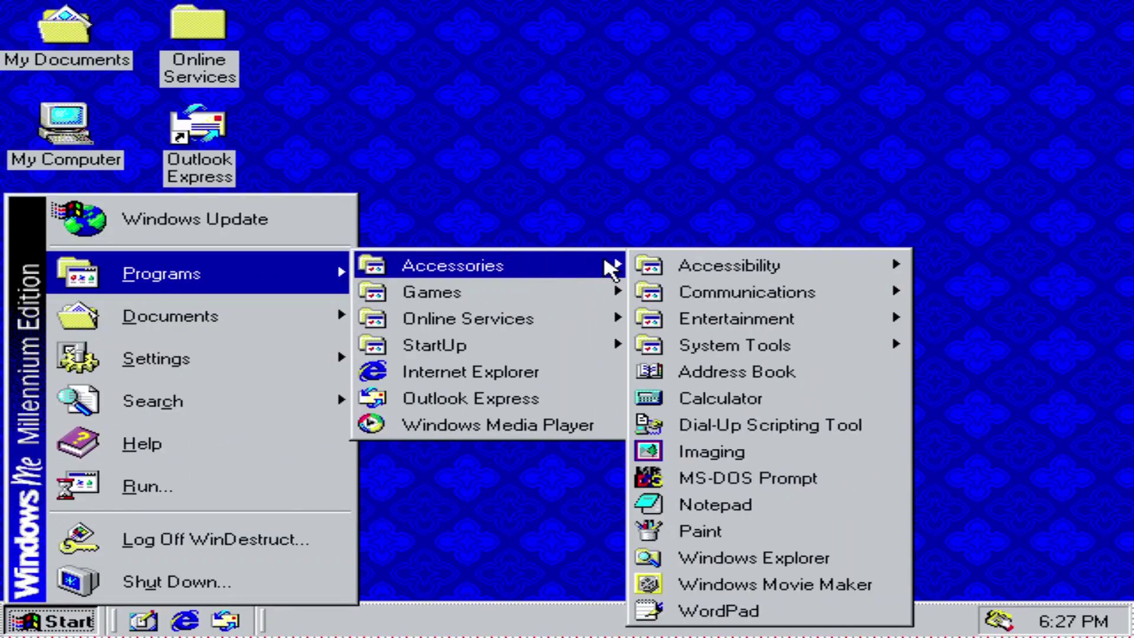
pyautogui.moveTo(713, 336)
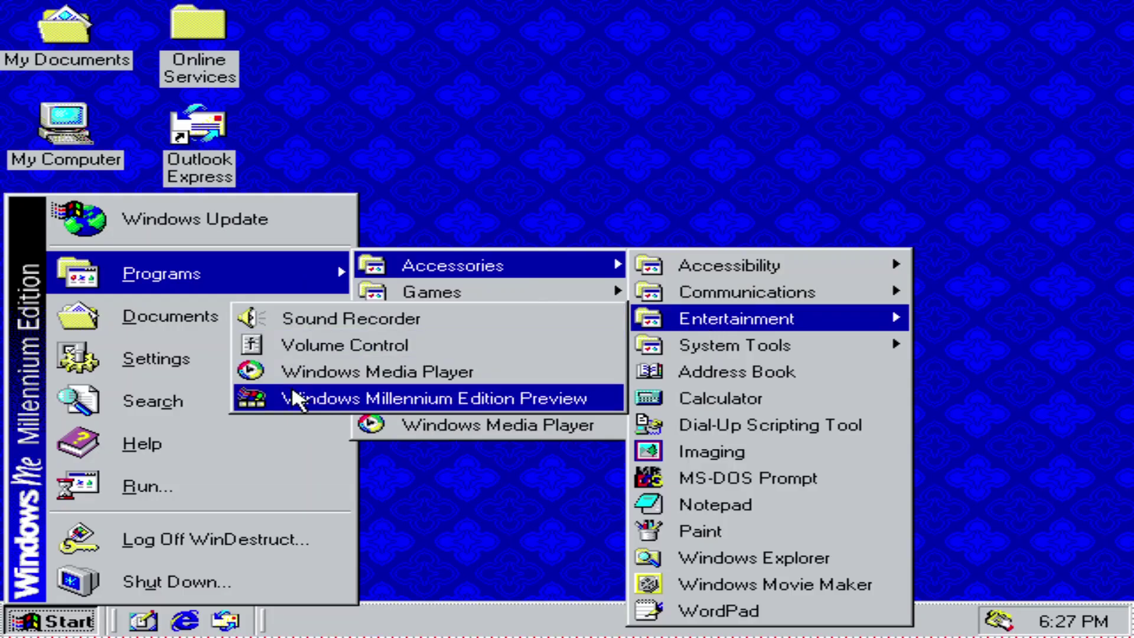
pyautogui.moveTo(760, 278)
pyautogui.click(388, 295)
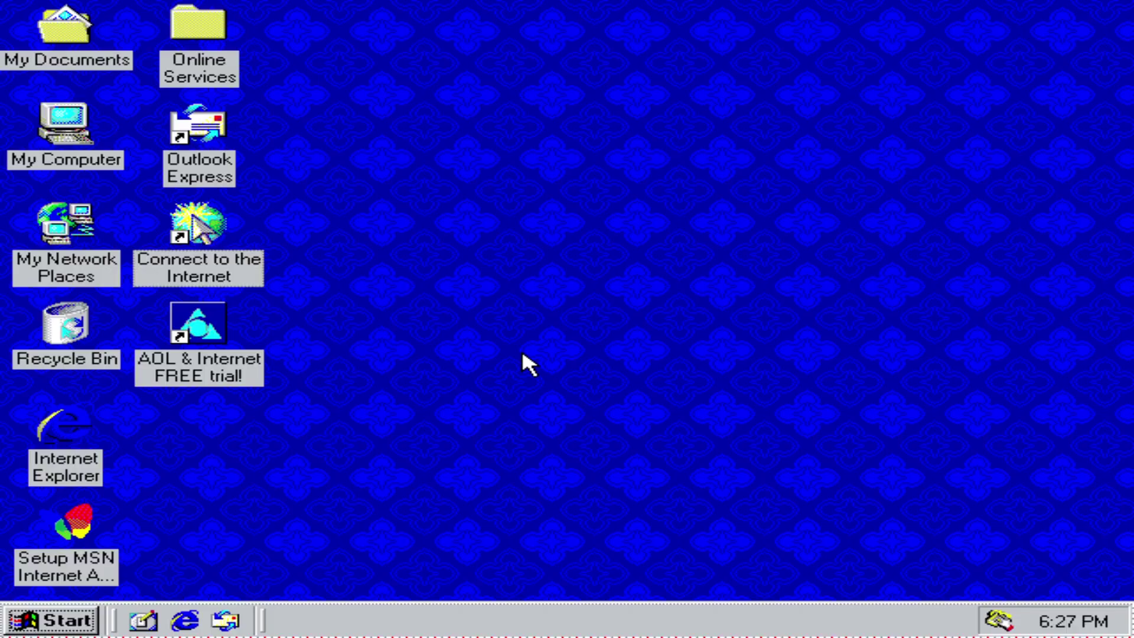
pyautogui.hotkey('ctrl', 'alt', 'Delete')
pyautogui.press('Down')
pyautogui.press('Down')
pyautogui.press('Down')
pyautogui.press('Up')
pyautogui.press('Up')
pyautogui.press('Down')
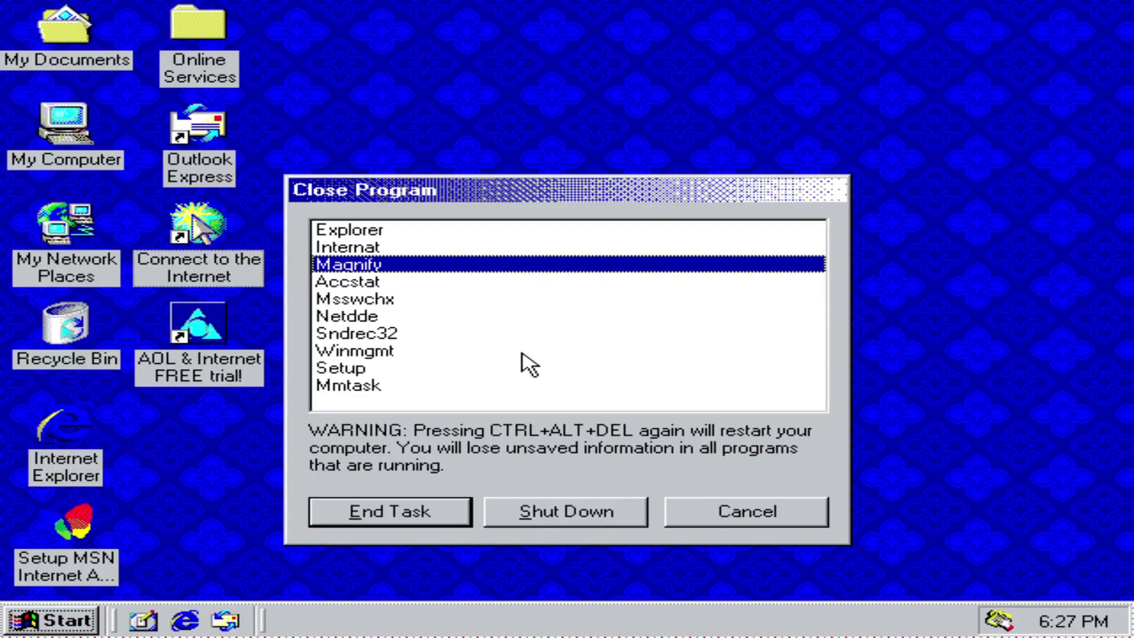
pyautogui.press('Escape')
# - End the Magnify task from the Close Program list of running programs
pyautogui.hotkey('ctrl', 'alt', 'Delete')
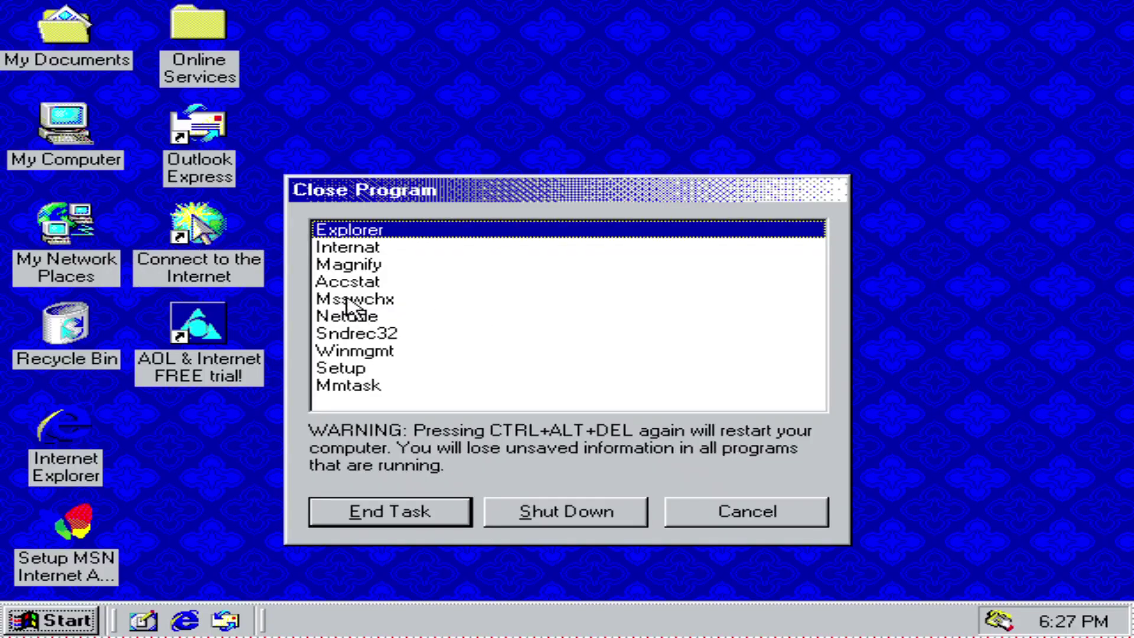
pyautogui.press('Down')
pyautogui.press('Down')
pyautogui.click(362, 518)
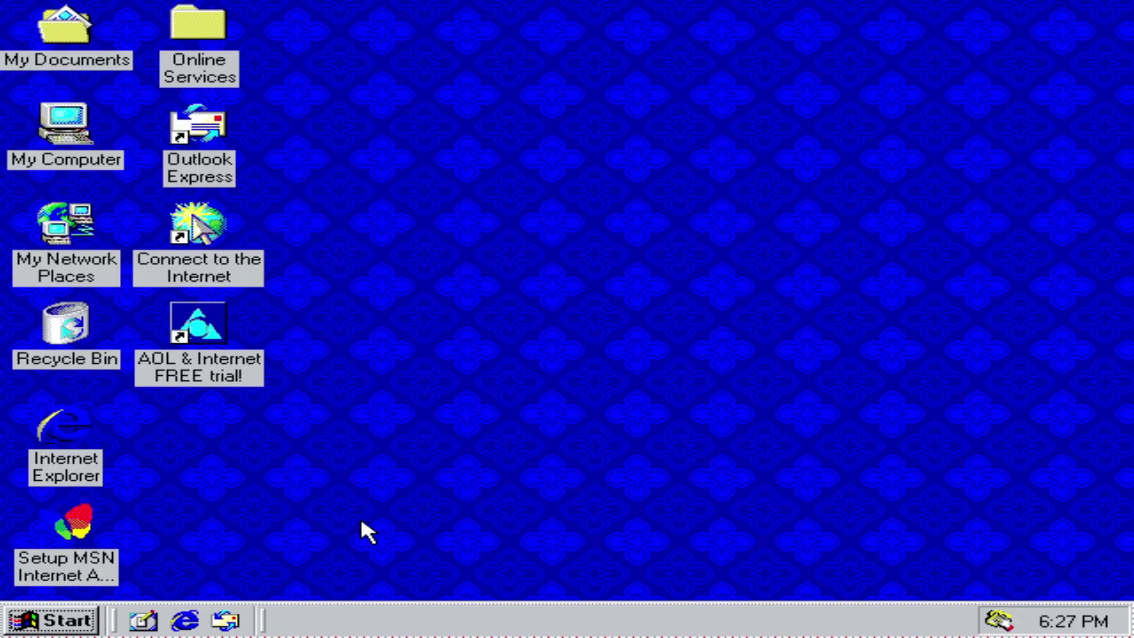
# - Open the My Pictures folder inside My Documents
pyautogui.click(66, 279)
pyautogui.doubleClick(68, 38)
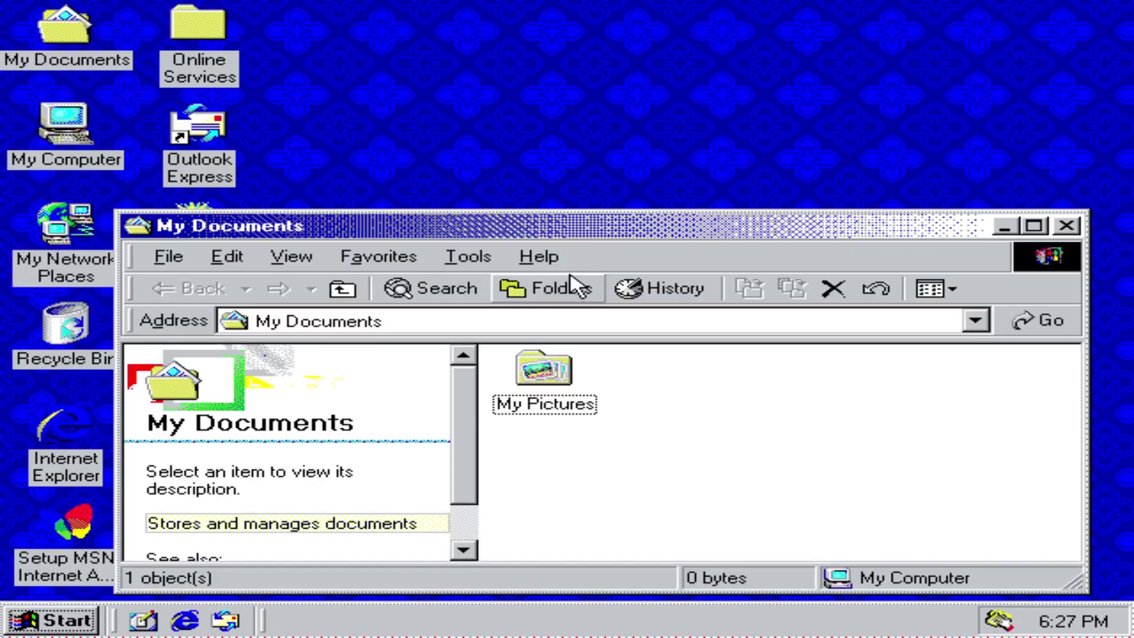
pyautogui.click(572, 396)
pyautogui.click(395, 413)
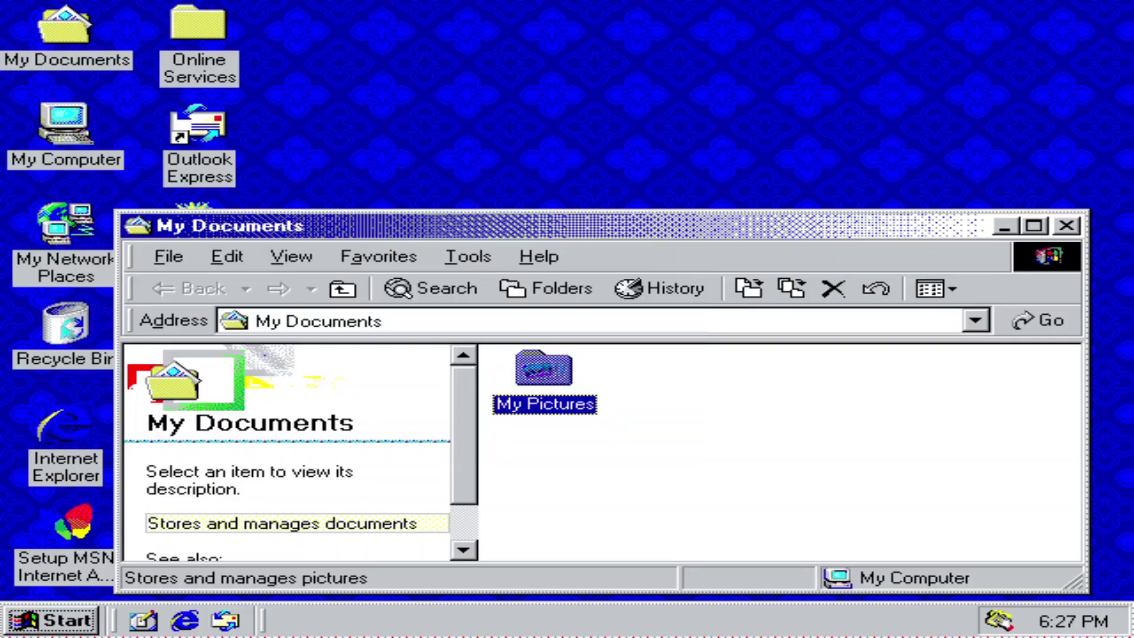
pyautogui.doubleClick(529, 402)
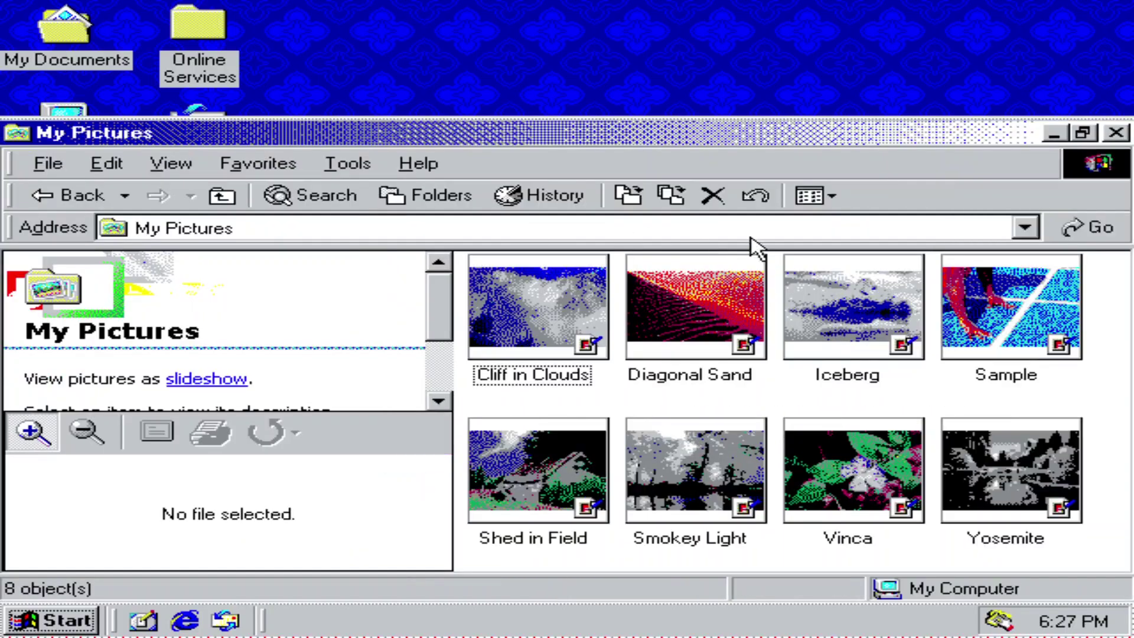
# - Open the Cliff in Clouds picture from My Pictures in Image Preview
pyautogui.moveTo(1119, 323); pyautogui.dragTo(286, 552)
pyautogui.click(776, 461)
pyautogui.click(597, 349)
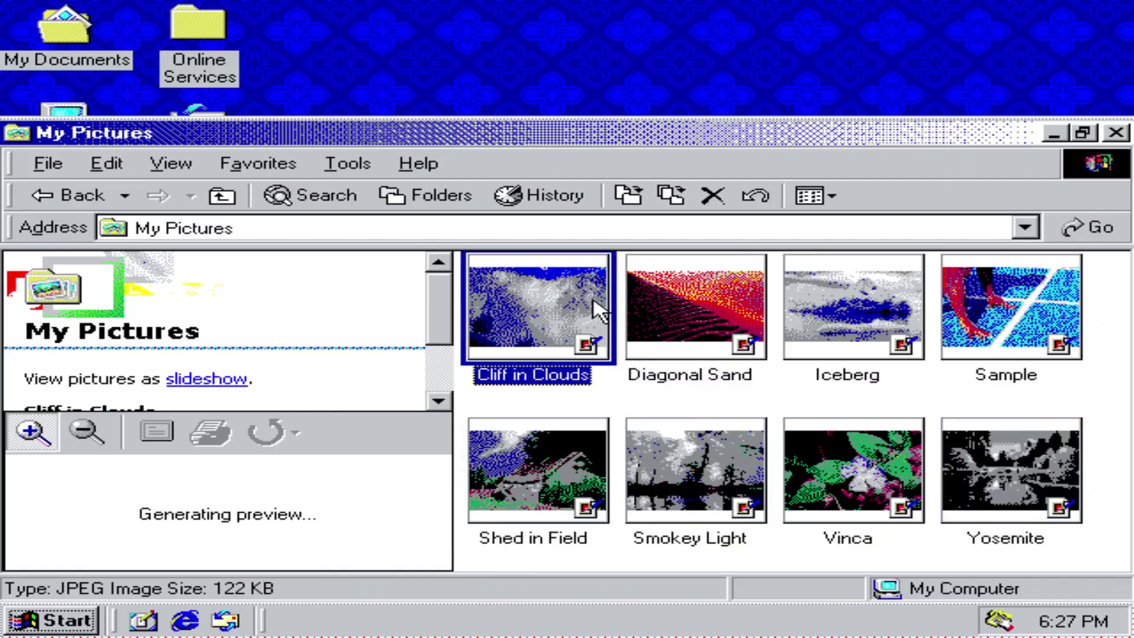
pyautogui.doubleClick(597, 310)
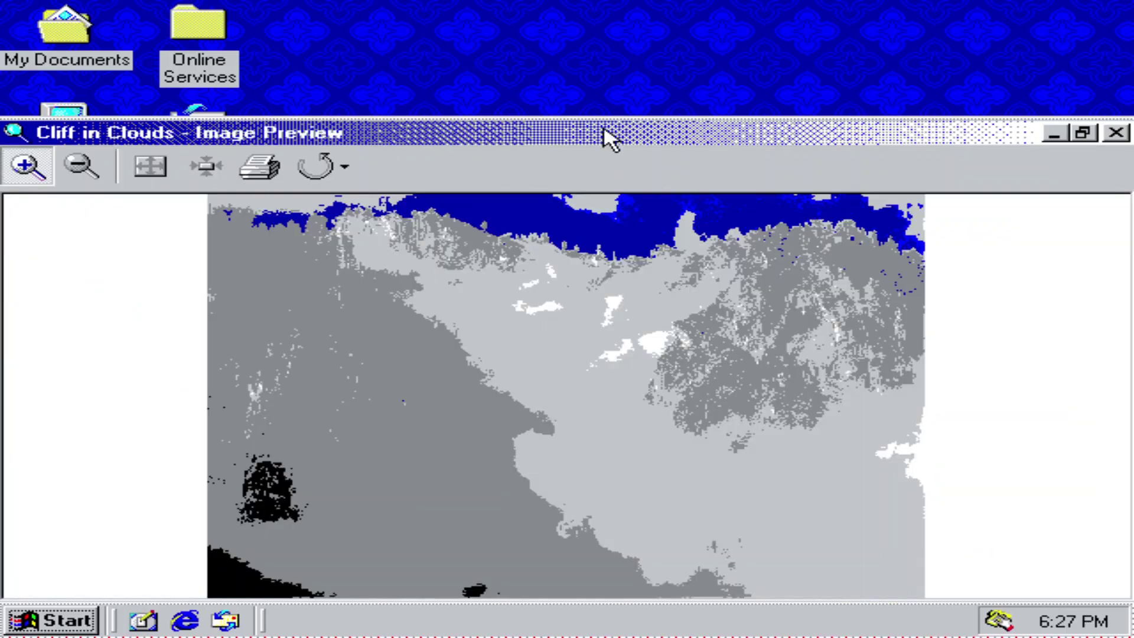
# - Restore the Cliff in Clouds preview window to its smaller size and close it
pyautogui.doubleClick(608, 139)
pyautogui.doubleClick(789, 227)
pyautogui.doubleClick(747, 139)
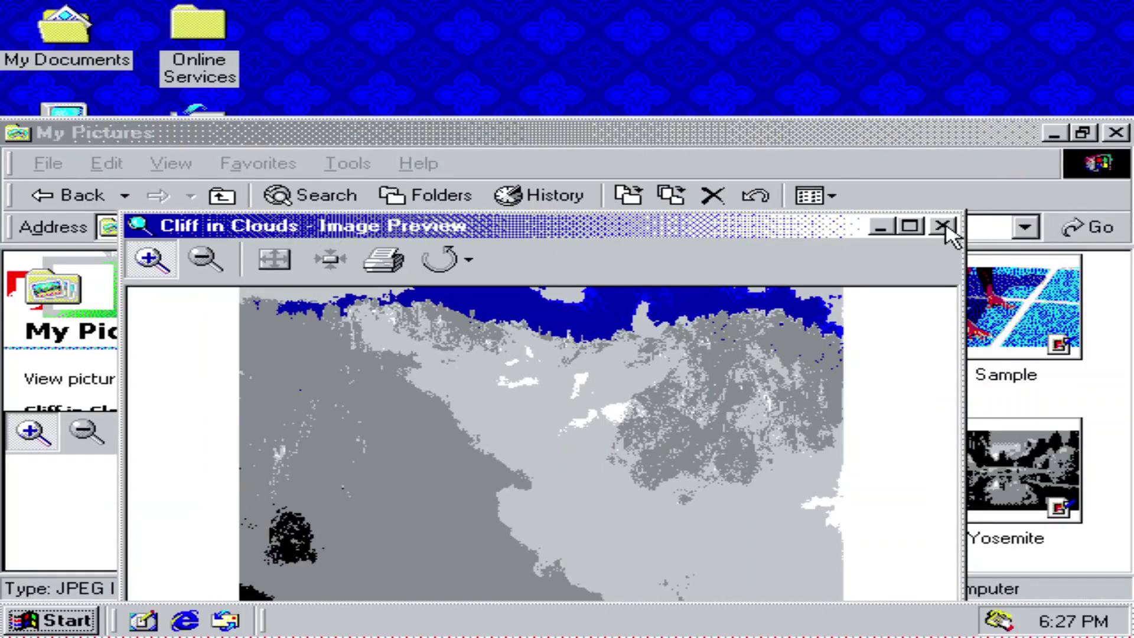
pyautogui.click(913, 227)
pyautogui.click(1082, 133)
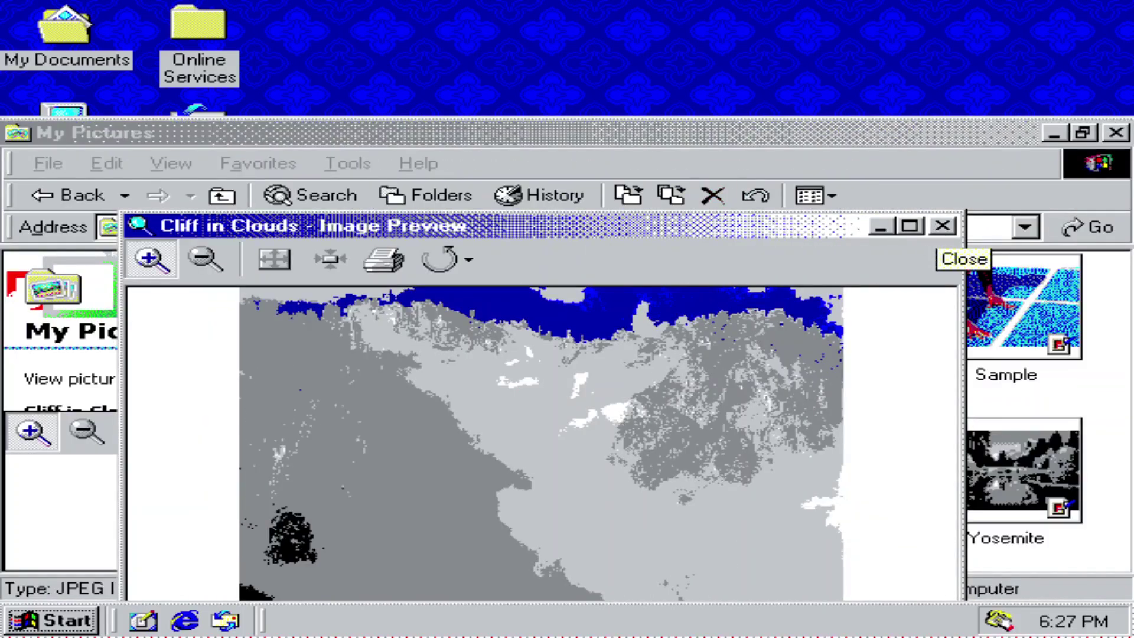
pyautogui.click(942, 226)
# - View the Yosemite picture in Image Preview with its window moved higher on the desktop, and close the preview
pyautogui.click(957, 481)
pyautogui.doubleClick(1019, 488)
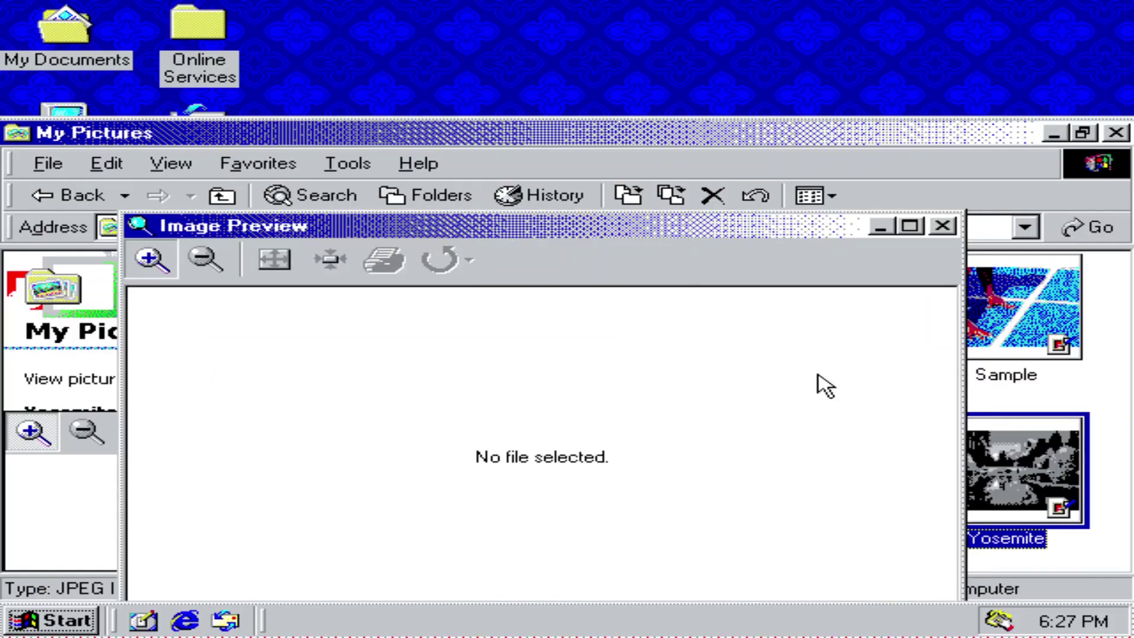
pyautogui.moveTo(575, 235); pyautogui.dragTo(667, 136)
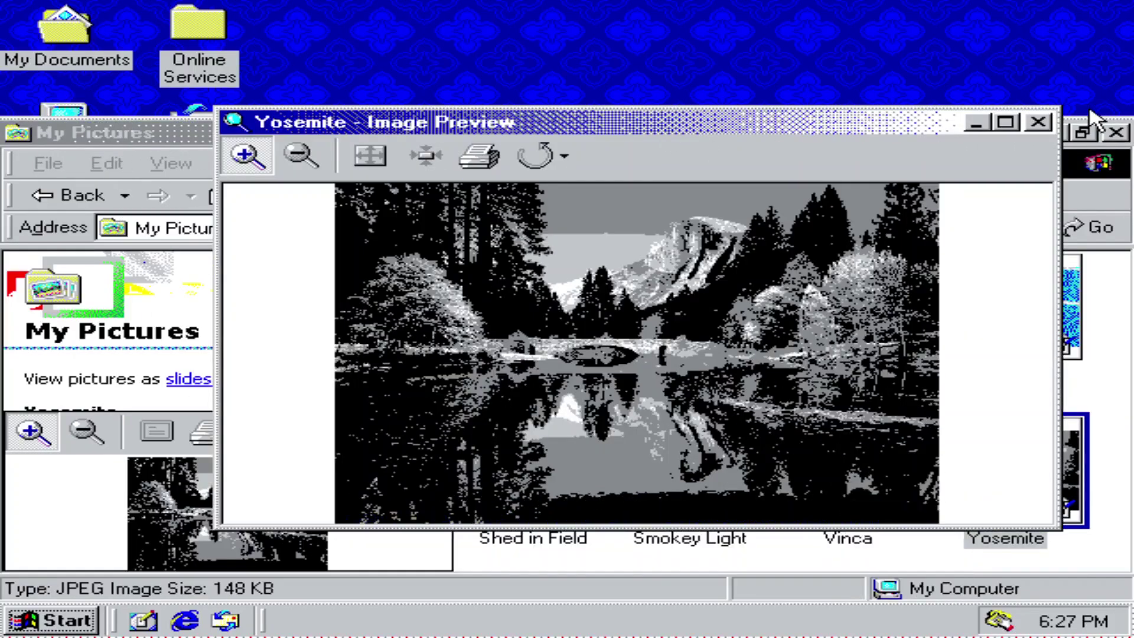
pyautogui.click(1038, 123)
# - Select the Smokey Light picture and restore the My Pictures window to its smaller size
pyautogui.click(762, 430)
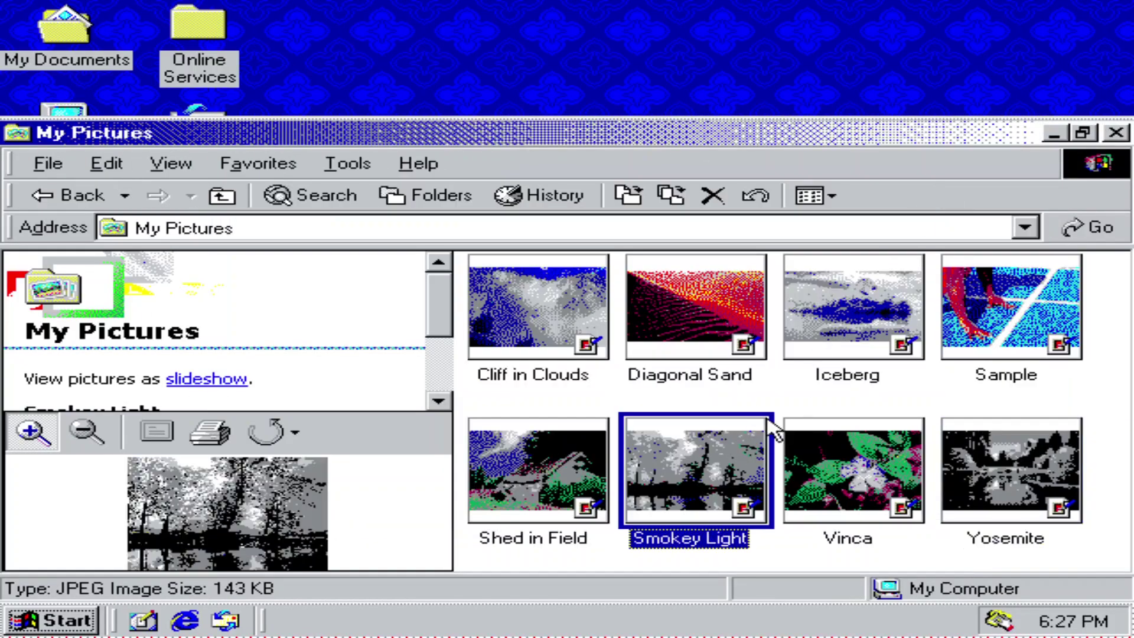
pyautogui.doubleClick(815, 141)
pyautogui.moveTo(704, 219); pyautogui.dragTo(711, 143)
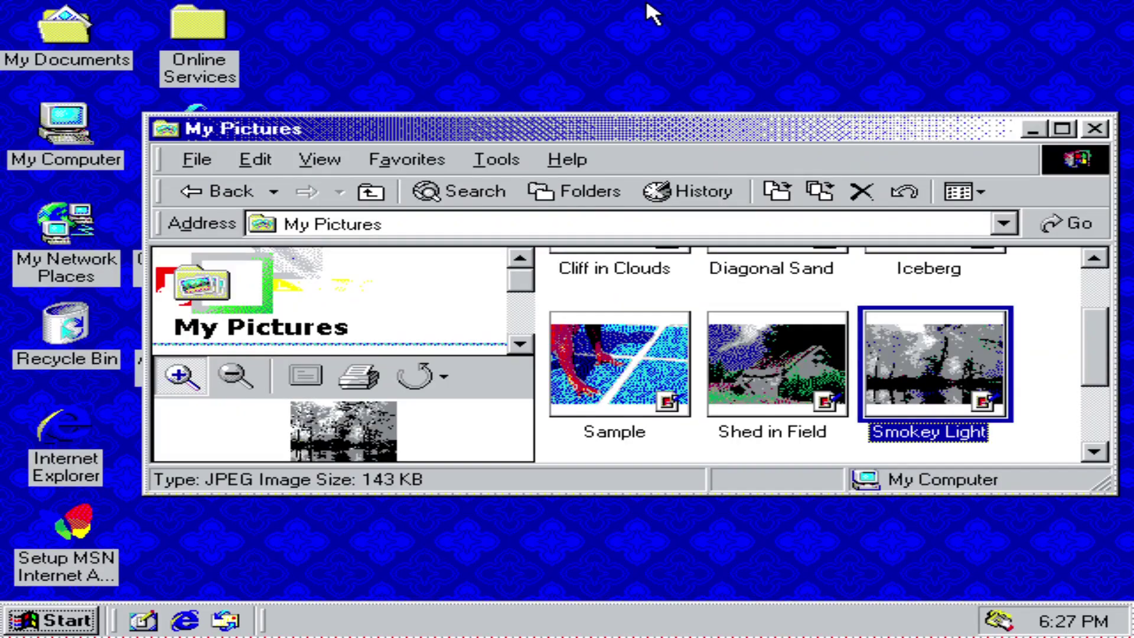
pyautogui.scroll(-2, 768, 265)
pyautogui.scroll(4, 786, 265)
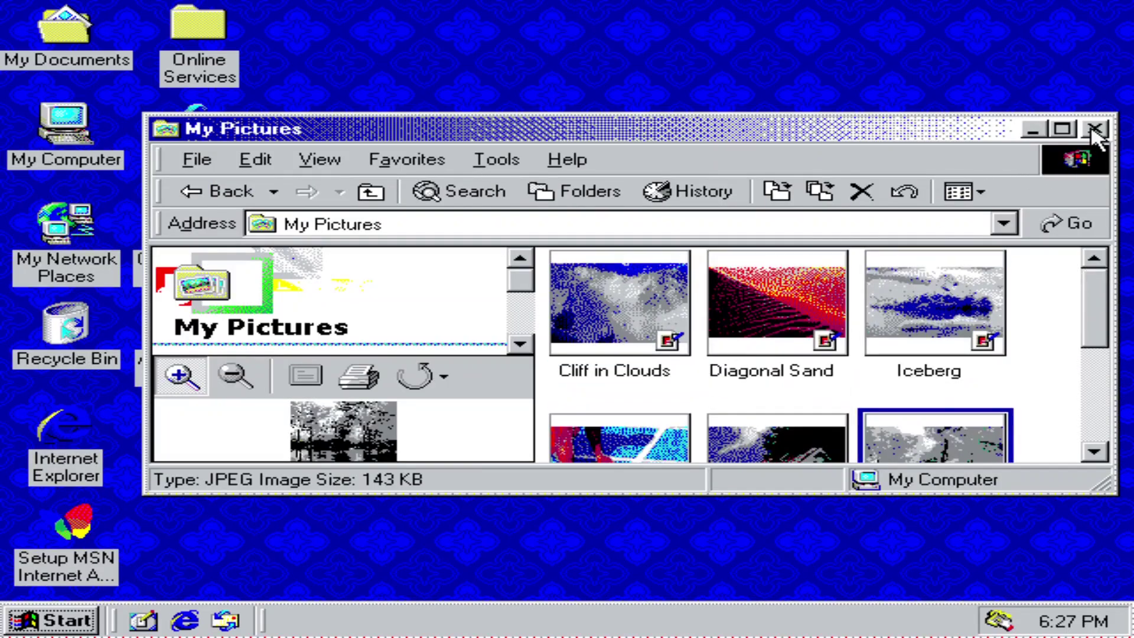
# - Go back to My Documents, switch the folder window to c: and open Documents and Settings
pyautogui.click(214, 194)
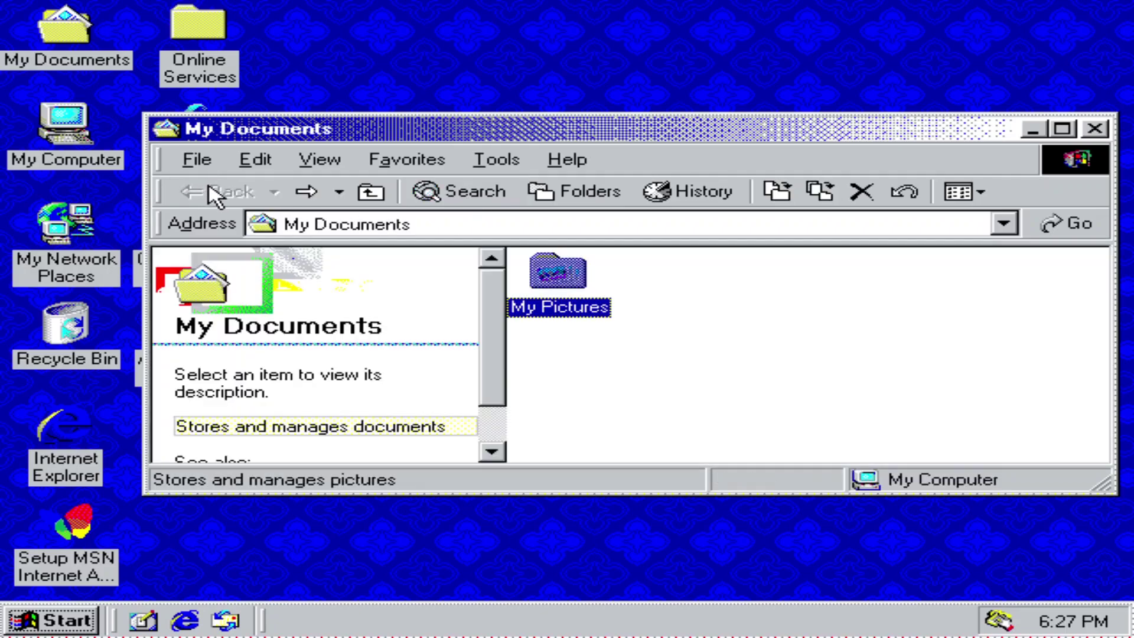
pyautogui.click(449, 225)
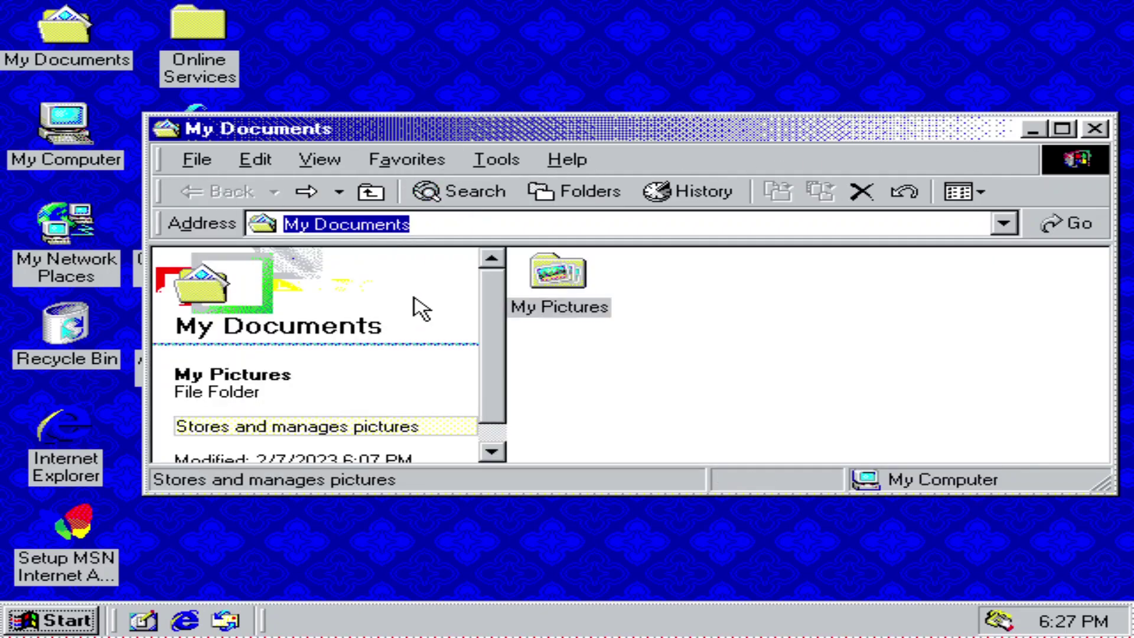
pyautogui.write('c:')
pyautogui.press('Return')
pyautogui.doubleClick(691, 289)
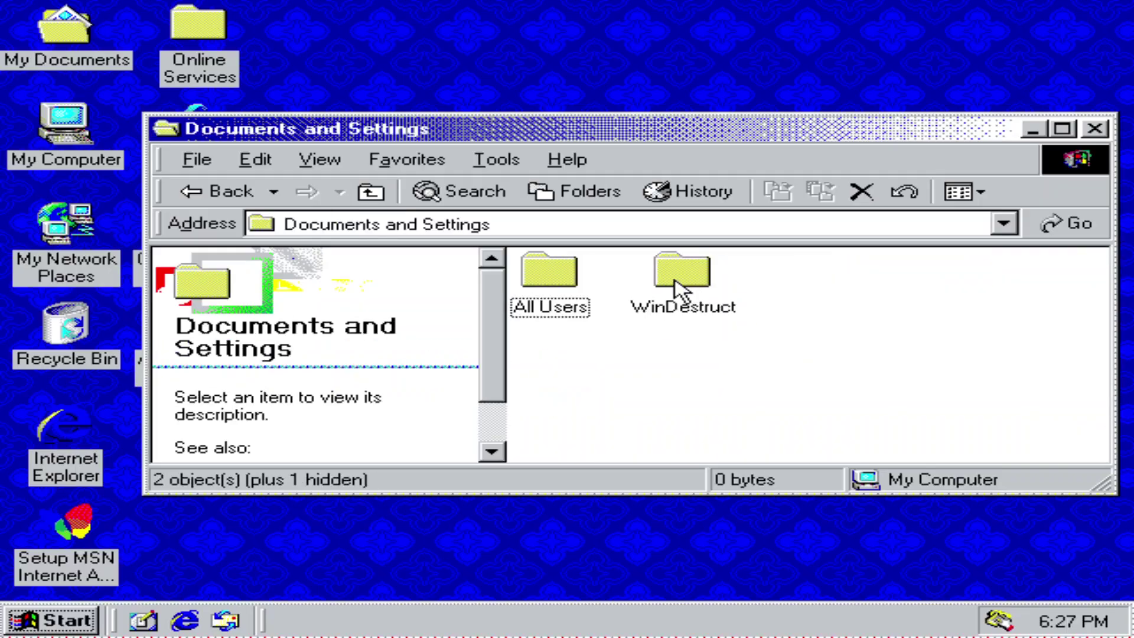
# - View the UPGRADE.HTM report from the My Documents folder of the non-shared user profile, and close the report
pyautogui.doubleClick(676, 280)
pyautogui.doubleClick(895, 282)
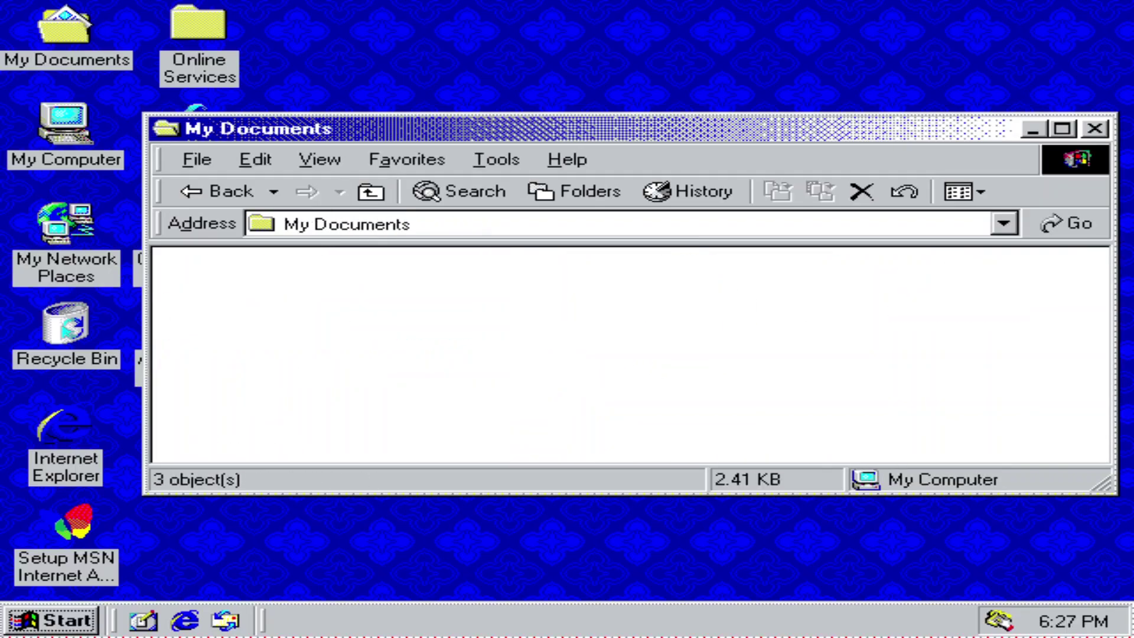
pyautogui.doubleClick(791, 282)
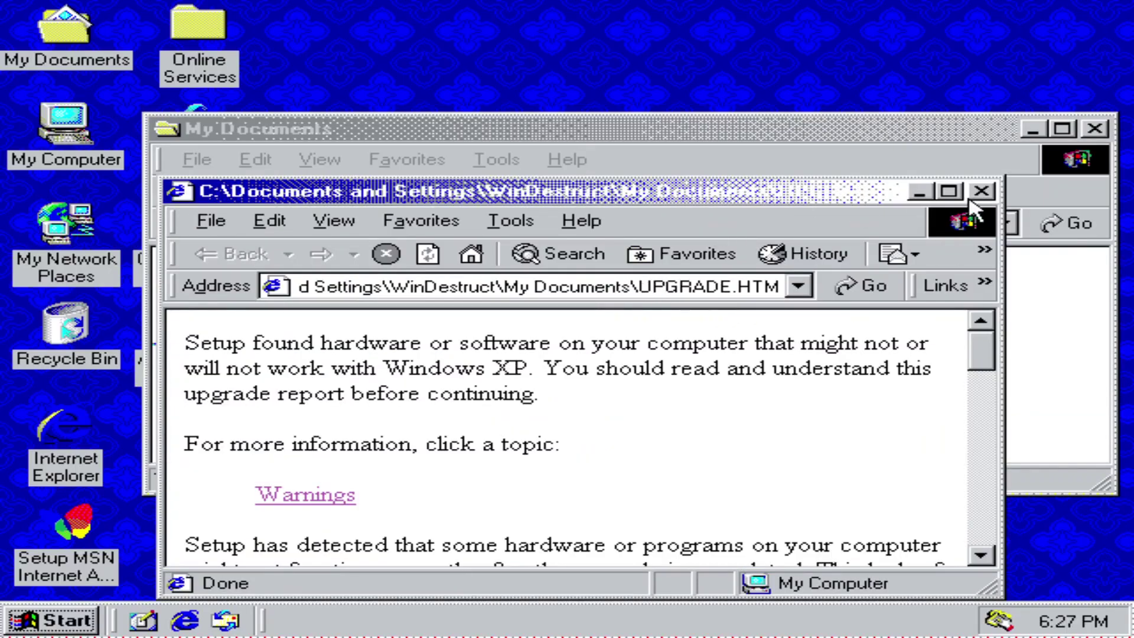
pyautogui.click(981, 191)
# - Browse the user profile's My Pictures and My Music folders, and close the folder window
pyautogui.doubleClick(674, 278)
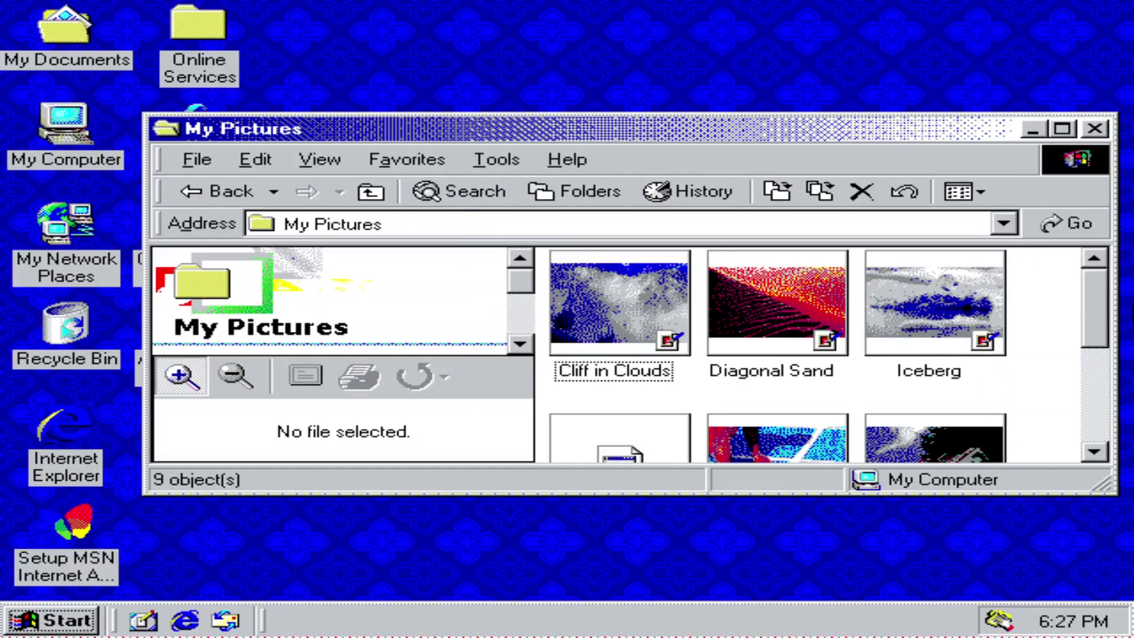
pyautogui.moveTo(1095, 310); pyautogui.dragTo(1094, 260)
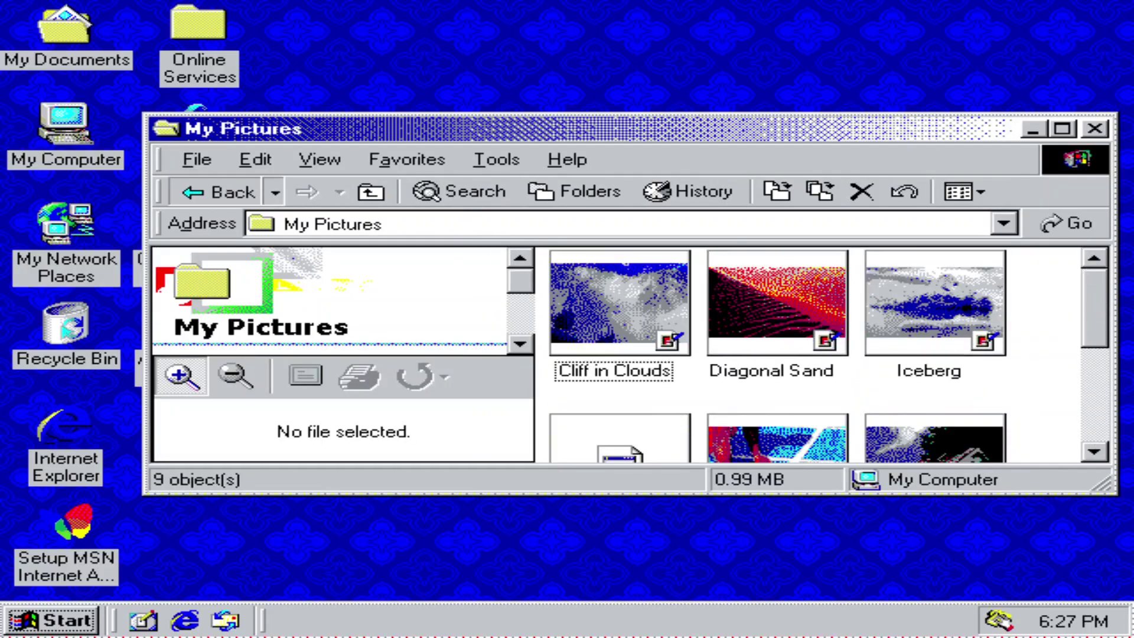
pyautogui.click(191, 191)
pyautogui.doubleClick(555, 283)
pyautogui.doubleClick(546, 292)
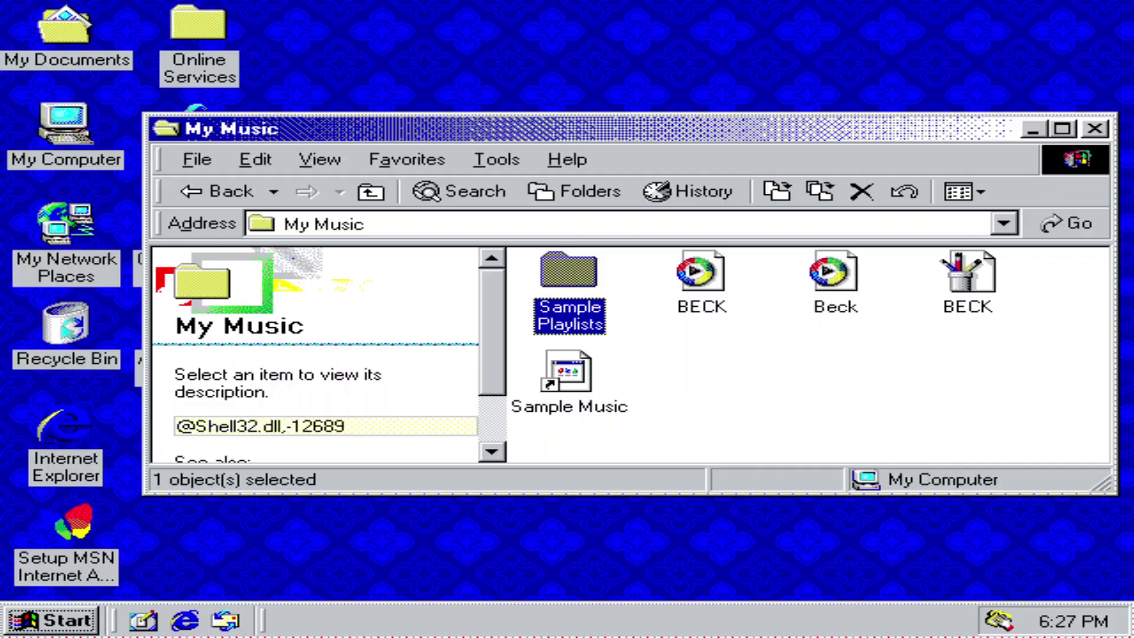
pyautogui.hotkey('alt', 'F4')
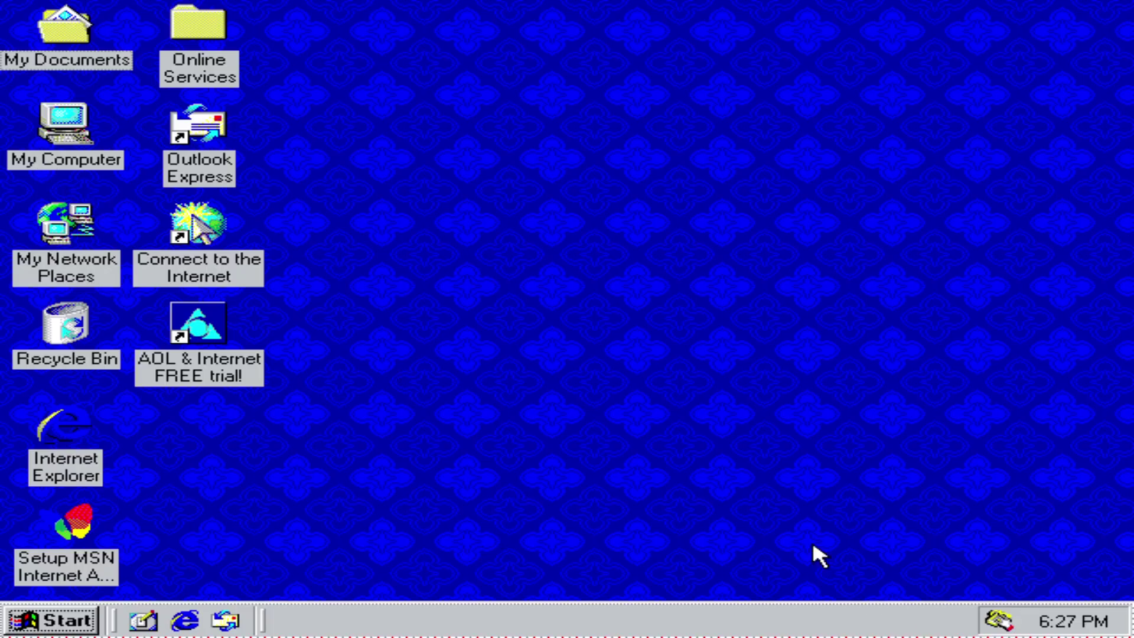
# - End the background tasks listed below Explorer in the Close Program list, including Msswchx and Sndrec32
pyautogui.hotkey('ctrl', 'alt', 'Delete')
pyautogui.press('Down')
pyautogui.press('Escape')
pyautogui.hotkey('ctrl', 'alt', 'Delete')
pyautogui.press('Down')
pyautogui.press('Return')
pyautogui.hotkey('ctrl', 'alt', 'Delete')
pyautogui.press('Down')
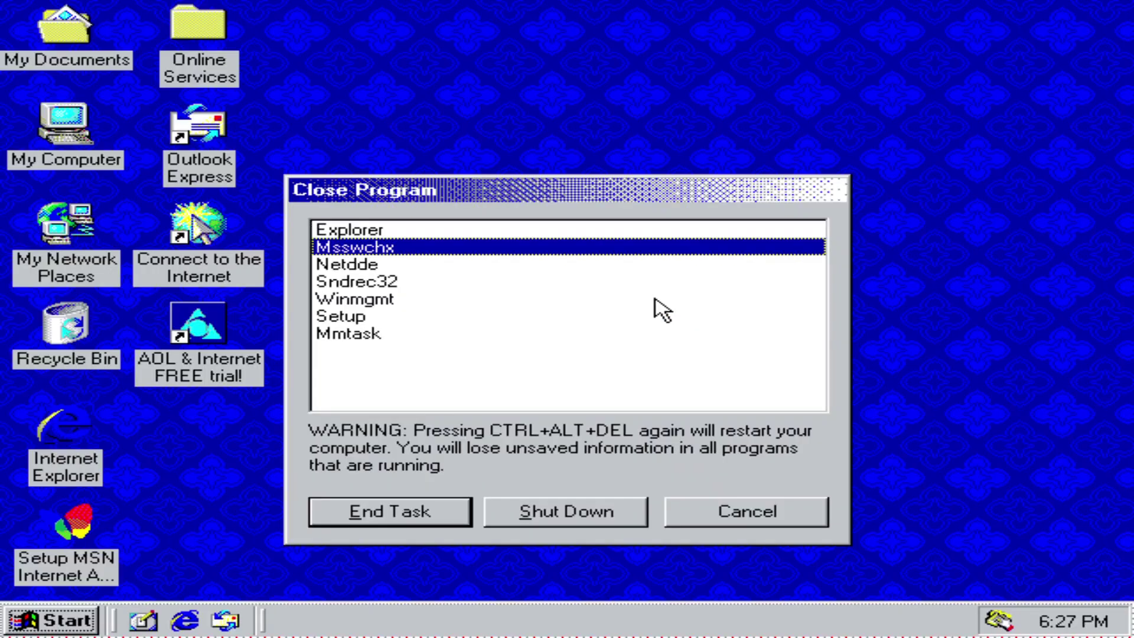
pyautogui.press('Return')
pyautogui.hotkey('ctrl', 'alt', 'Delete')
pyautogui.press('Down')
pyautogui.press('Return')
pyautogui.hotkey('ctrl', 'alt', 'Delete')
pyautogui.press('Down')
pyautogui.press('Return')
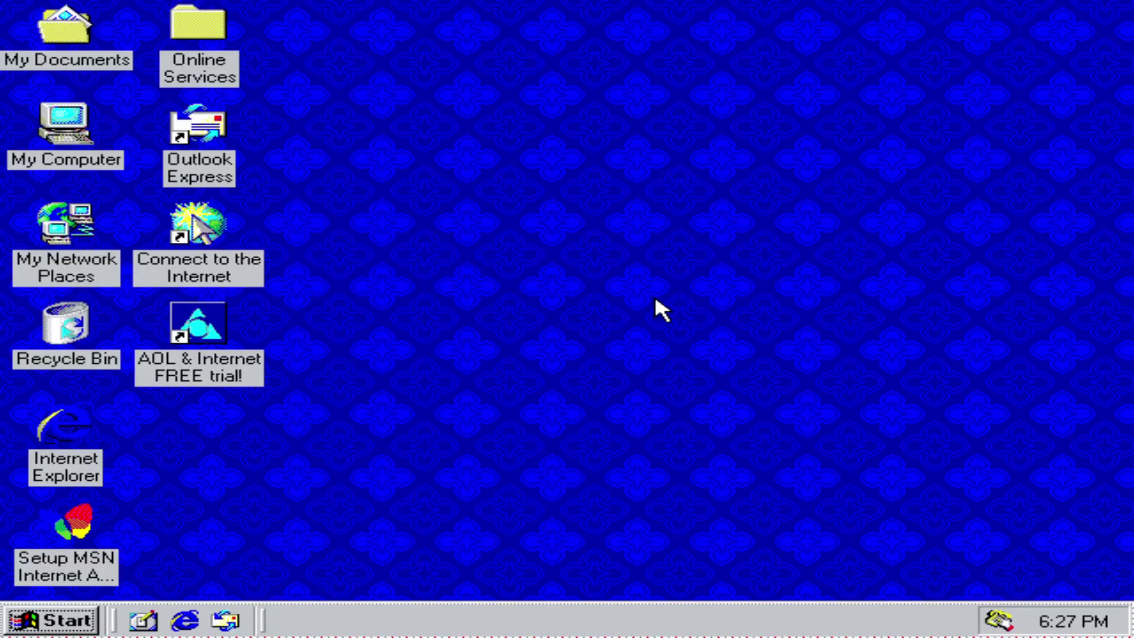
# - Move the Internet Explorer icon slightly up on the desktop and select the Online Services folder
pyautogui.moveTo(73, 427)
pyautogui.mouseDown()
pyautogui.moveTo(253, 392)
pyautogui.moveTo(89, 414)
pyautogui.mouseUp()
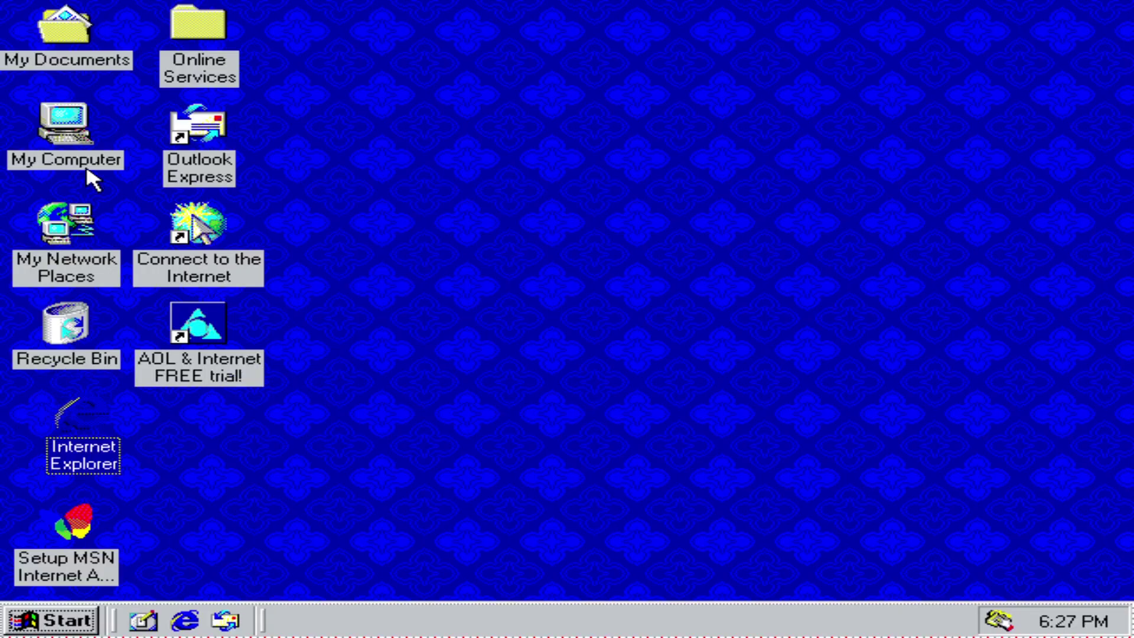
pyautogui.click(86, 164)
pyautogui.click(205, 54)
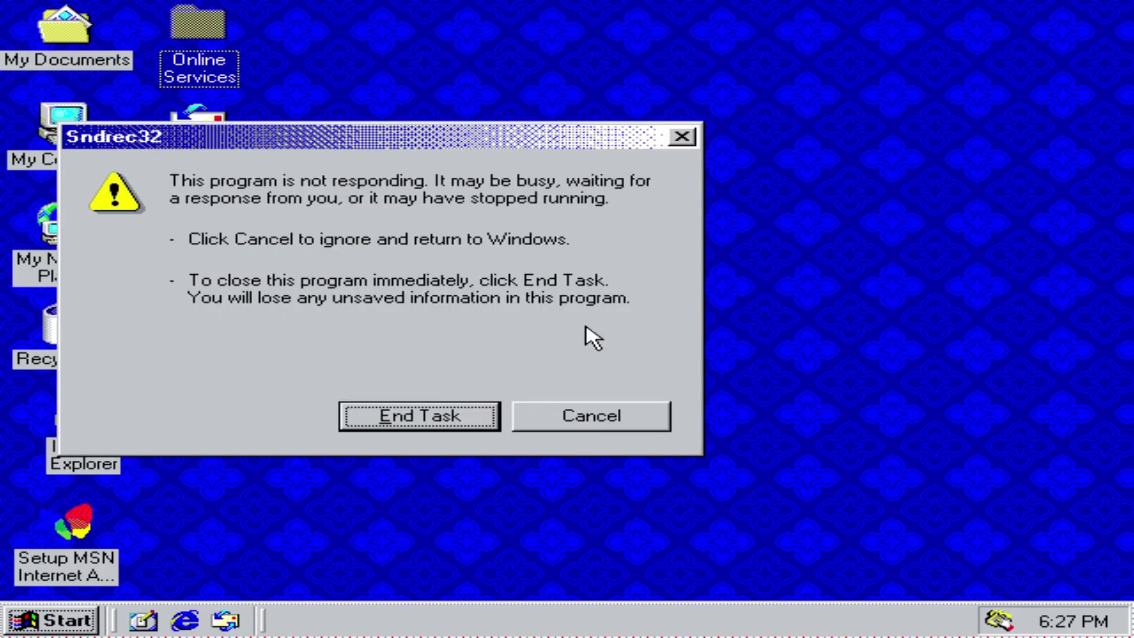
# - Force the unresponsive Sndrec32 program to end
pyautogui.click(437, 416)
pyautogui.click(437, 417)
pyautogui.click(437, 416)
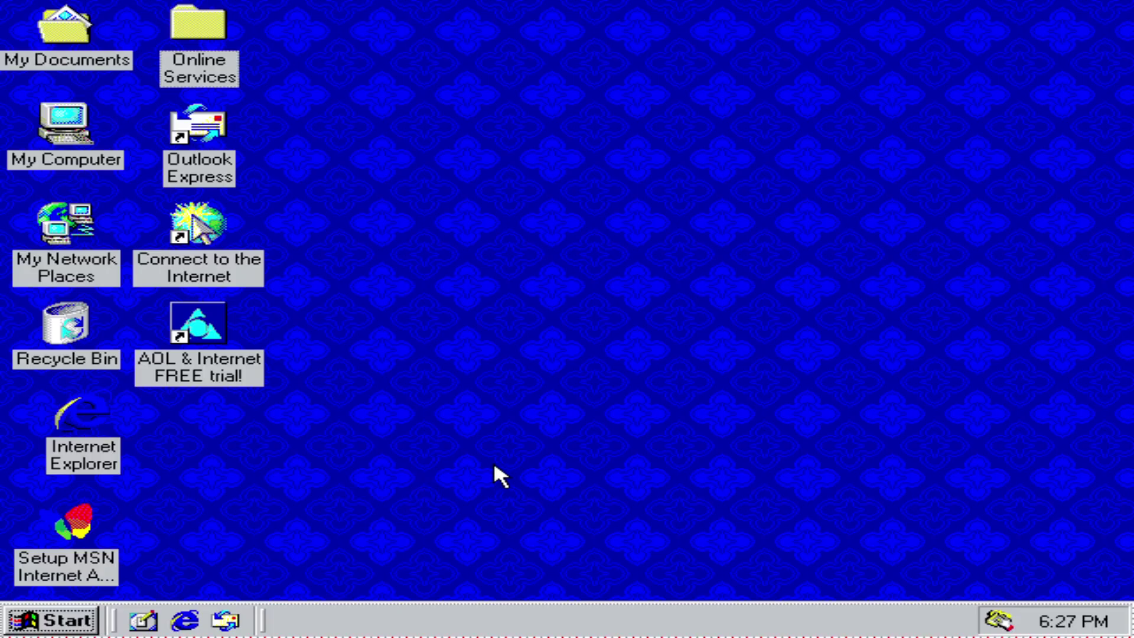
# - Open the WINDOWS folder on Local Disk (C:) from My Computer
pyautogui.doubleClick(65, 125)
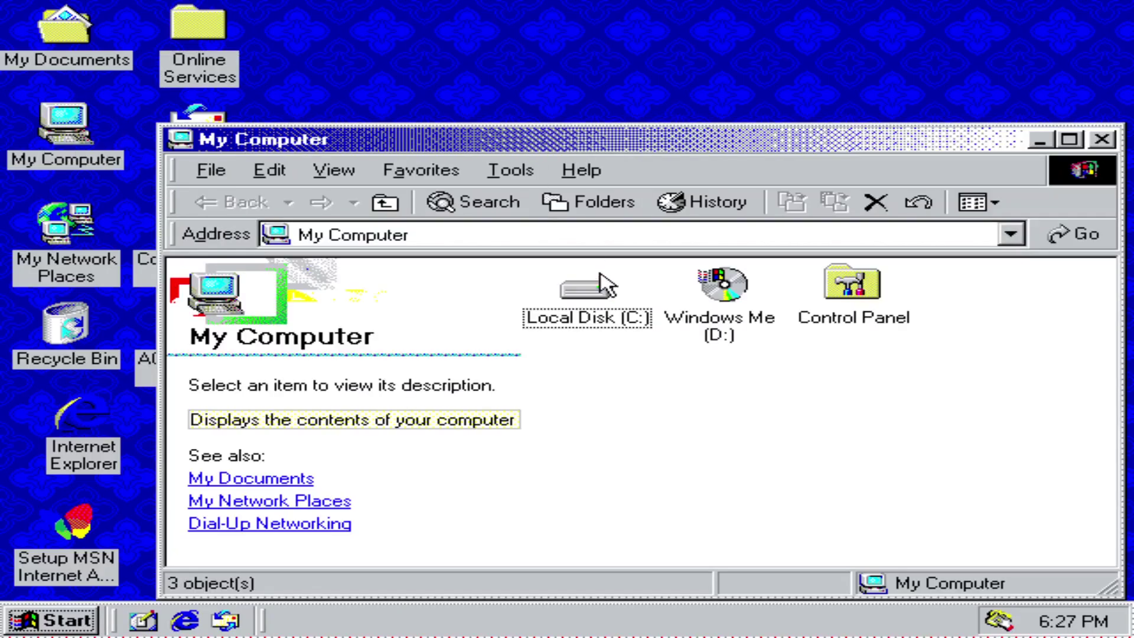
pyautogui.doubleClick(586, 287)
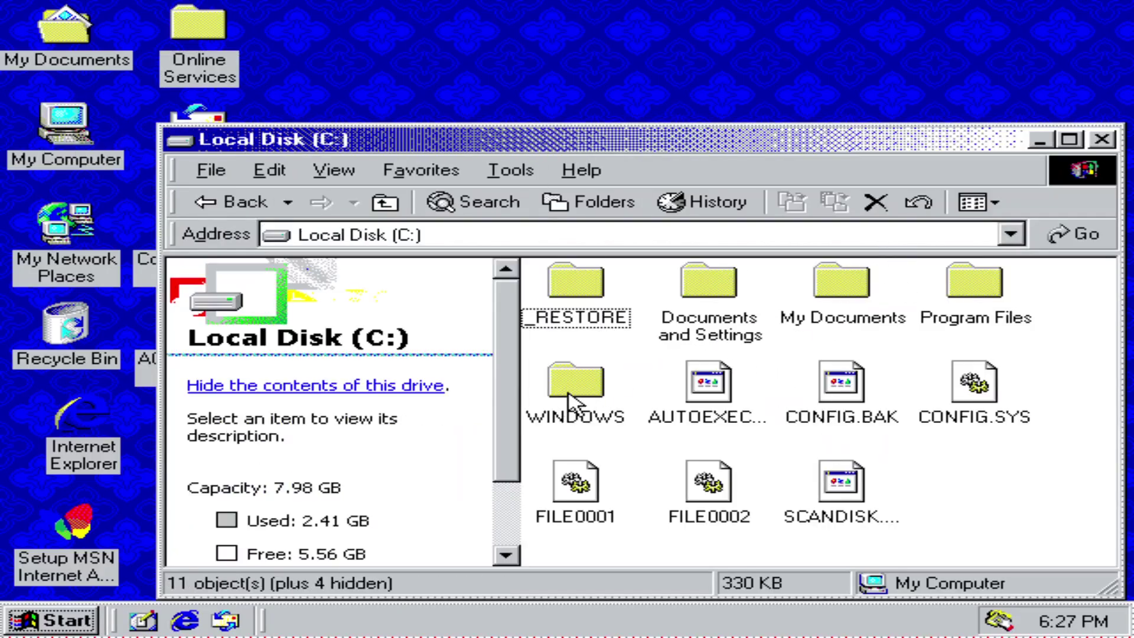
pyautogui.doubleClick(596, 382)
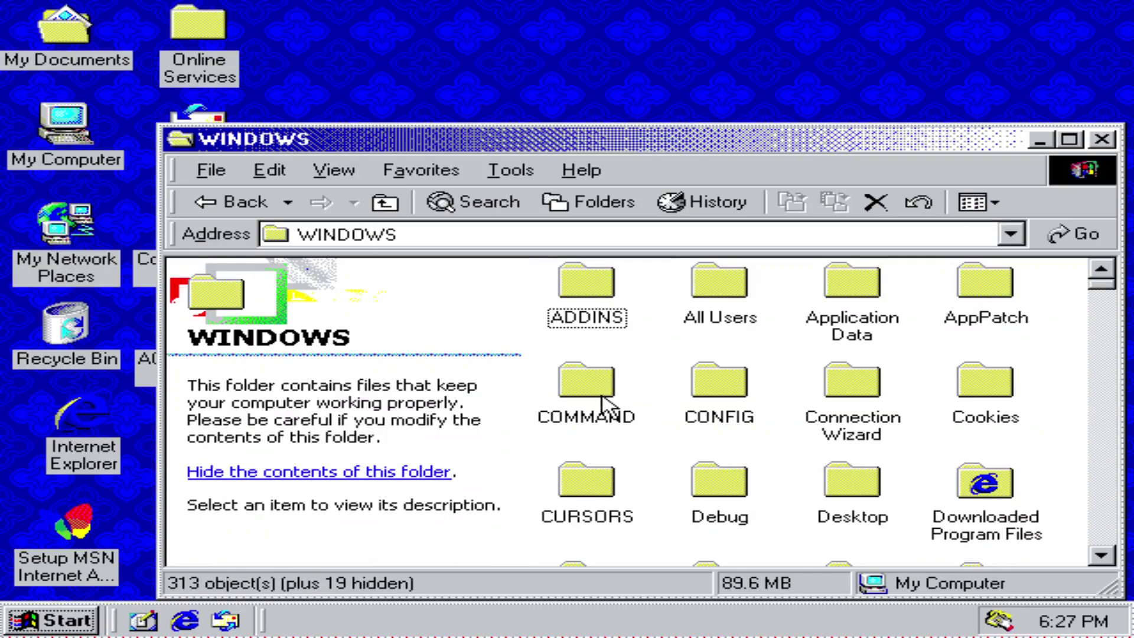
# - Look through the files in the COMMAND folder and return to the WINDOWS folder
pyautogui.doubleClick(602, 397)
pyautogui.scroll(-10, 1040, 428)
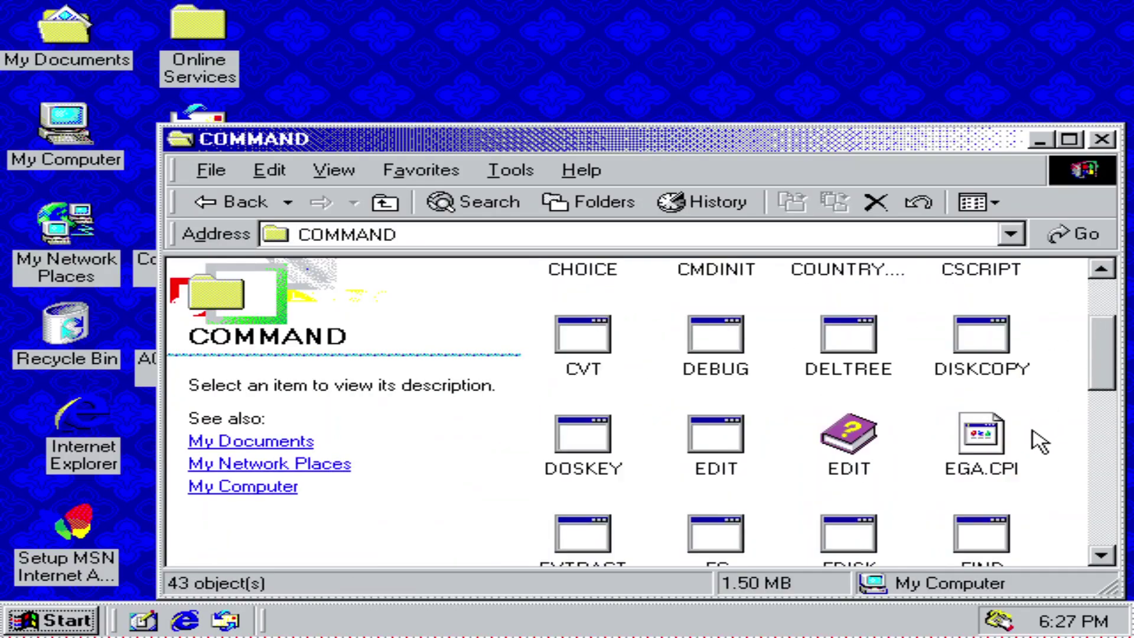
pyautogui.scroll(10, 890, 470)
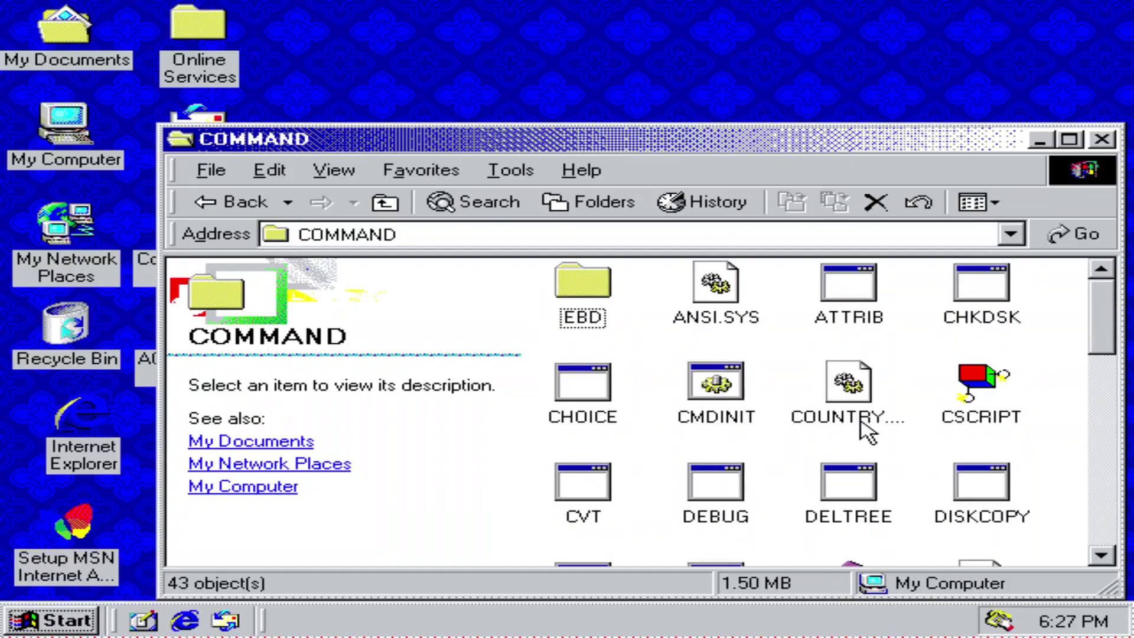
pyautogui.click(239, 201)
# - Open the HTMLHELP document from the WINDOWS folder and decline installing Windows Local Help
pyautogui.scroll(-10, 922, 365)
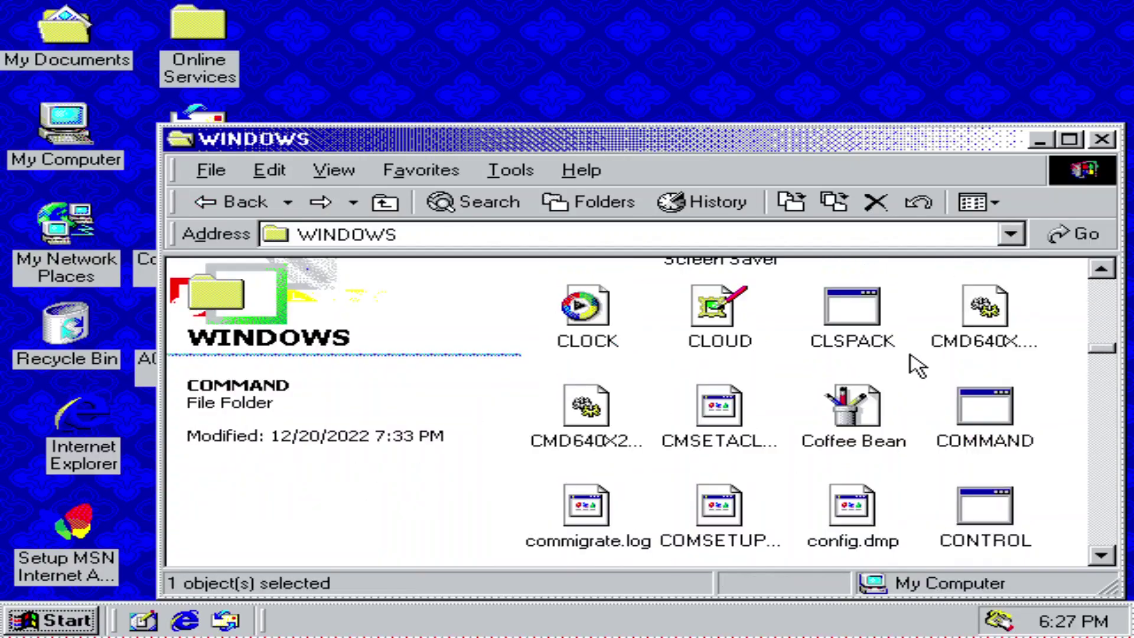
pyautogui.scroll(6, 911, 362)
pyautogui.scroll(-4, 892, 375)
pyautogui.scroll(-15, 880, 402)
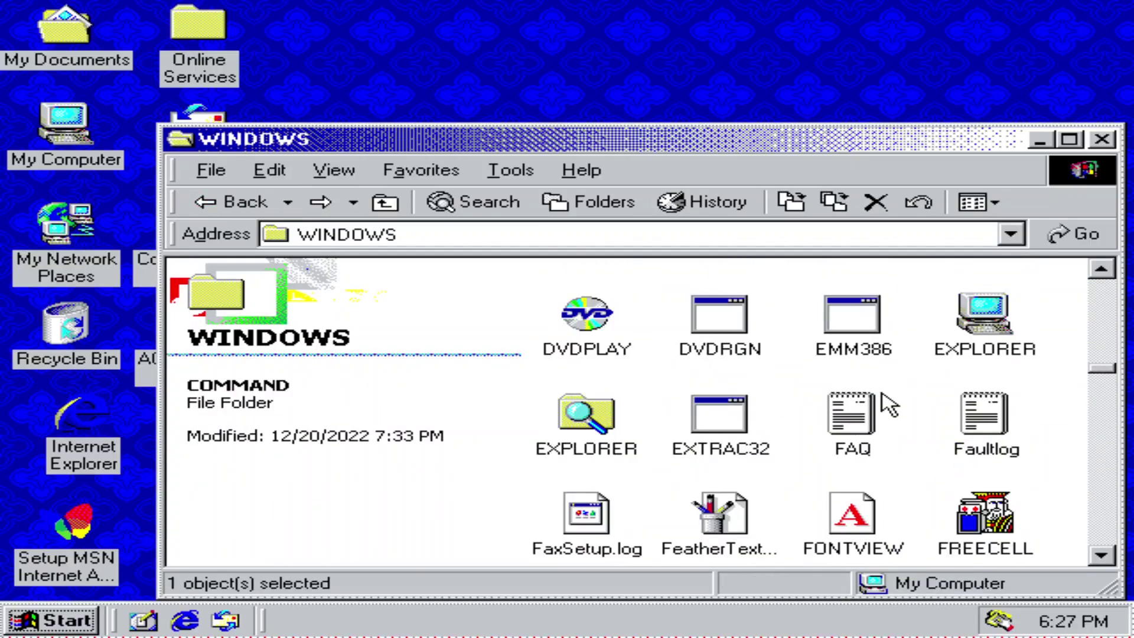
pyautogui.scroll(-1, 850, 387)
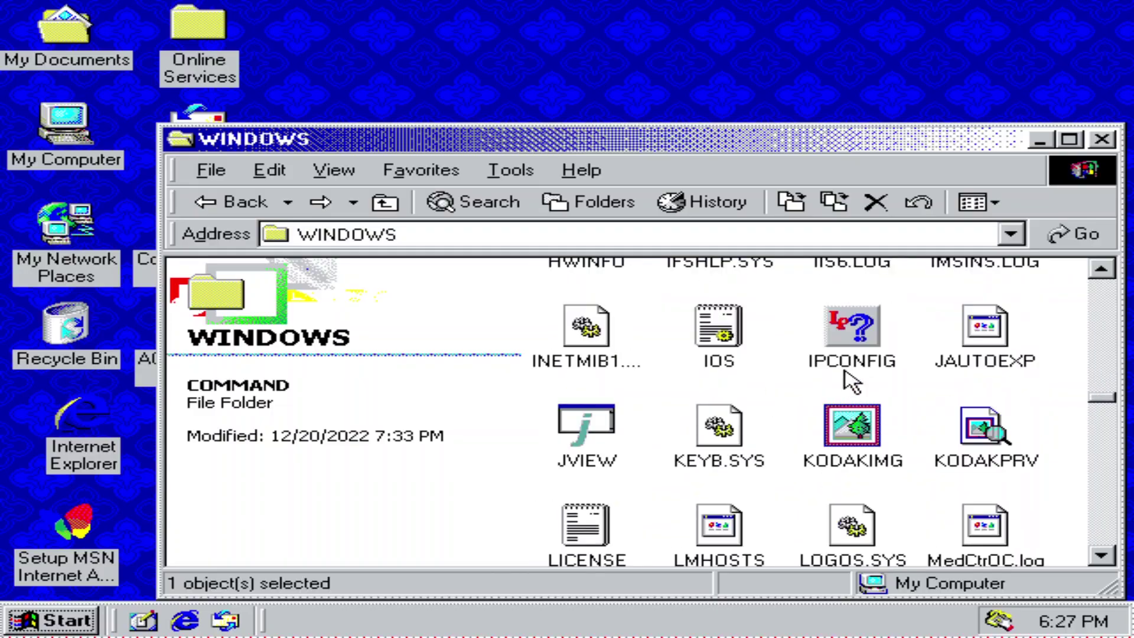
pyautogui.scroll(2, 851, 387)
pyautogui.doubleClick(848, 422)
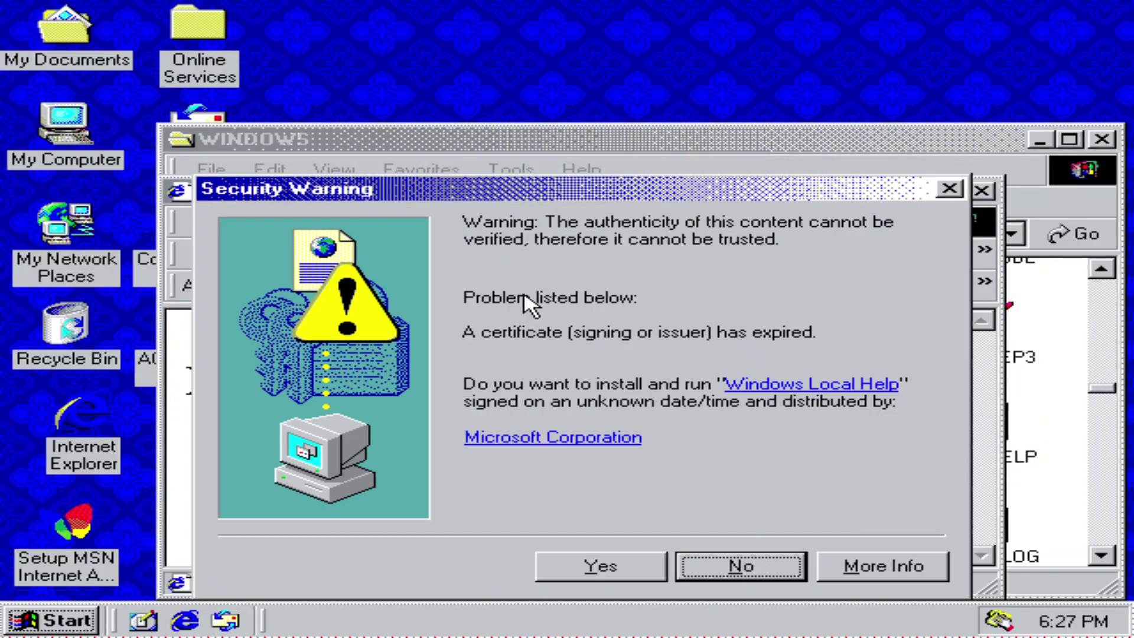
pyautogui.click(739, 566)
# - Try to run command.com from the browser's address, and dismiss the Icwconn1 error dialog
pyautogui.click(618, 286)
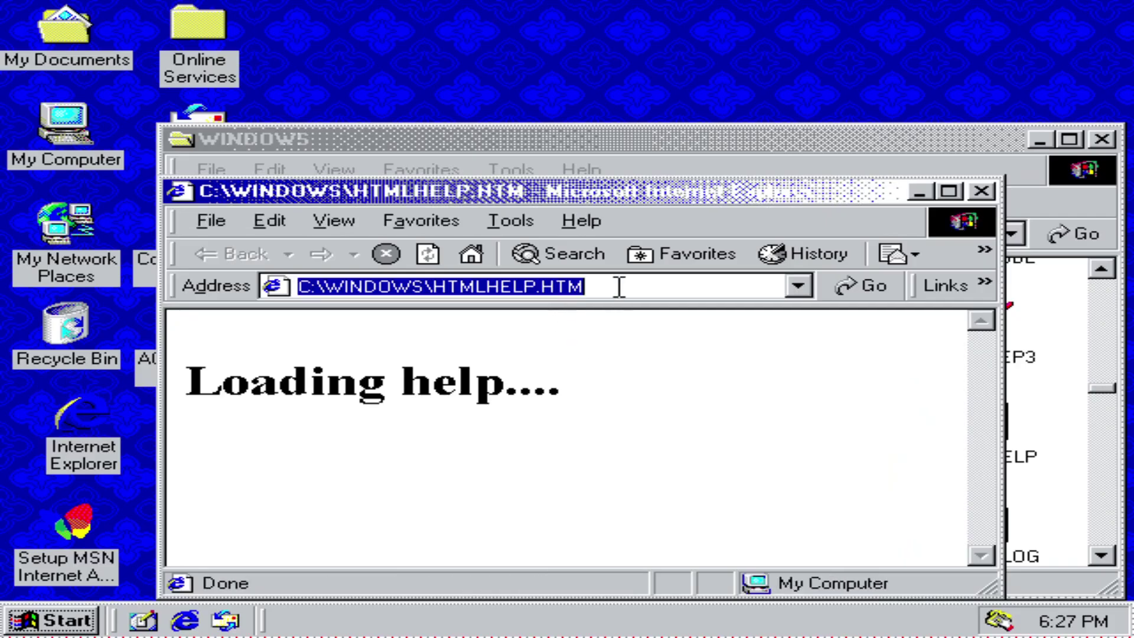
pyautogui.write('command.co')
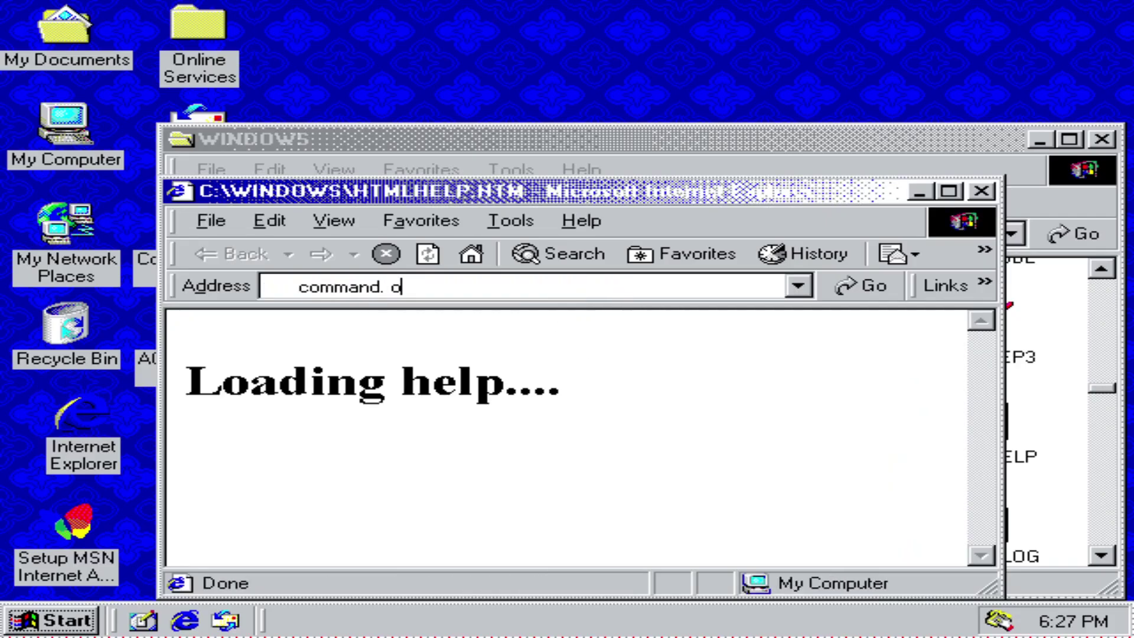
pyautogui.write('m')
pyautogui.press('Return')
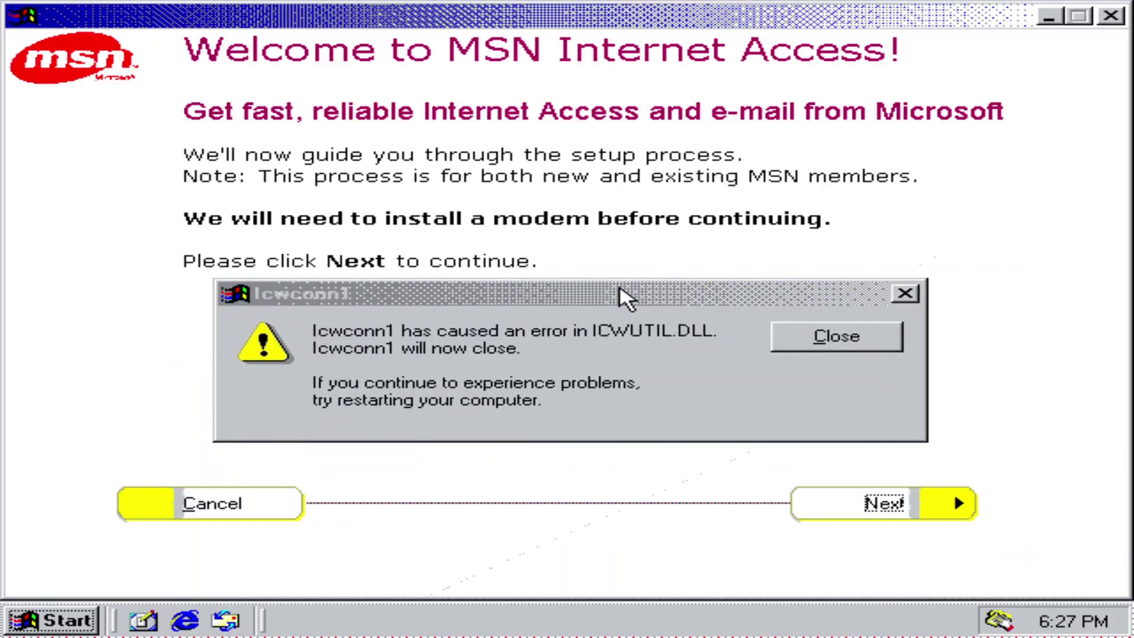
pyautogui.click(912, 341)
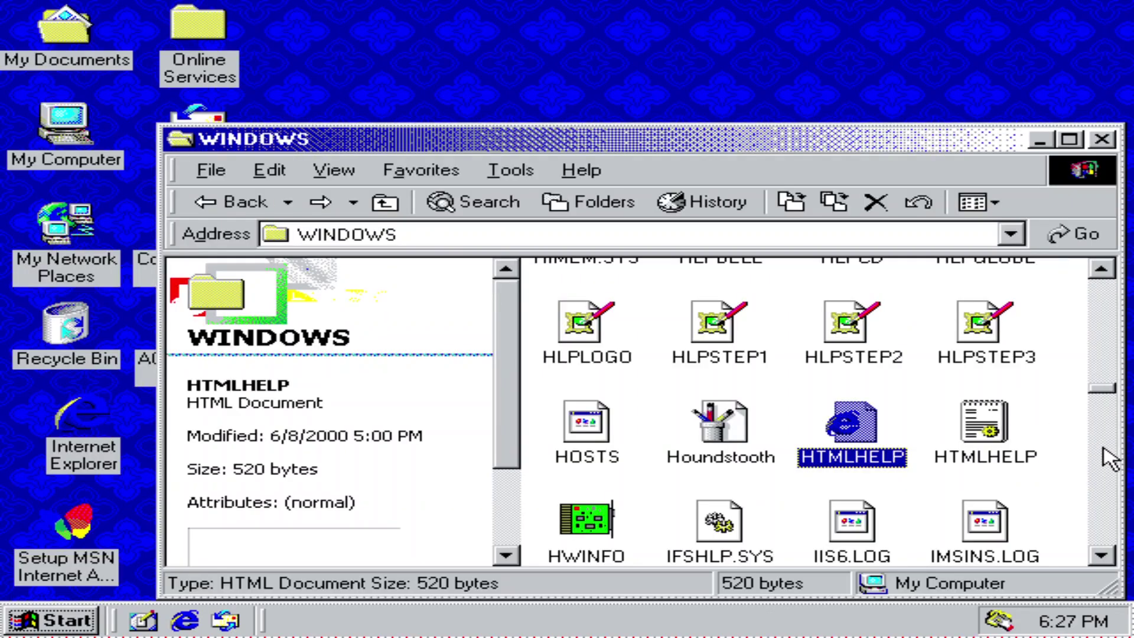
# - Select the NETDDE application in the WINDOWS folder, call up the Close Program dialog, and return to Windows from the system-busy screen
pyautogui.scroll(-15, 1106, 456)
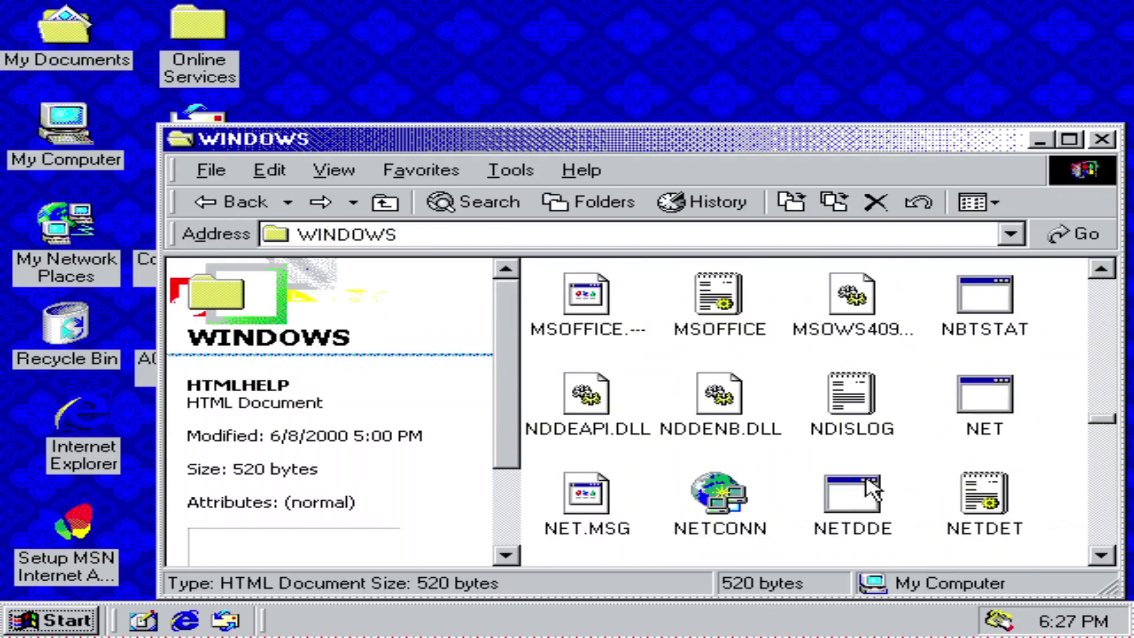
pyautogui.click(866, 481)
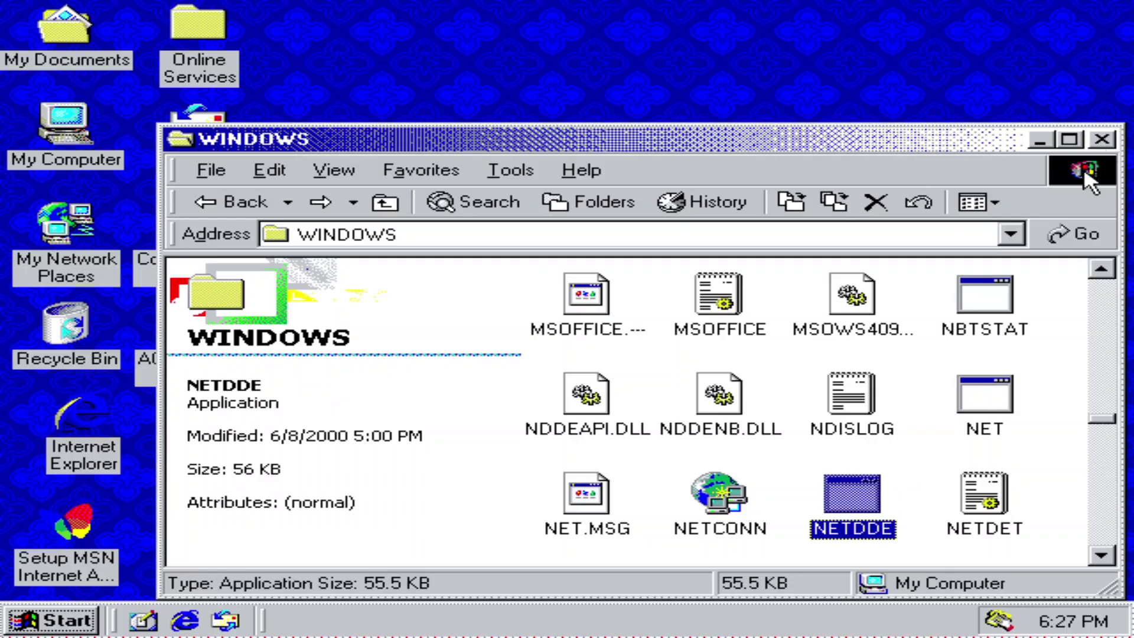
pyautogui.hotkey('ctrl', 'alt', 'Delete')
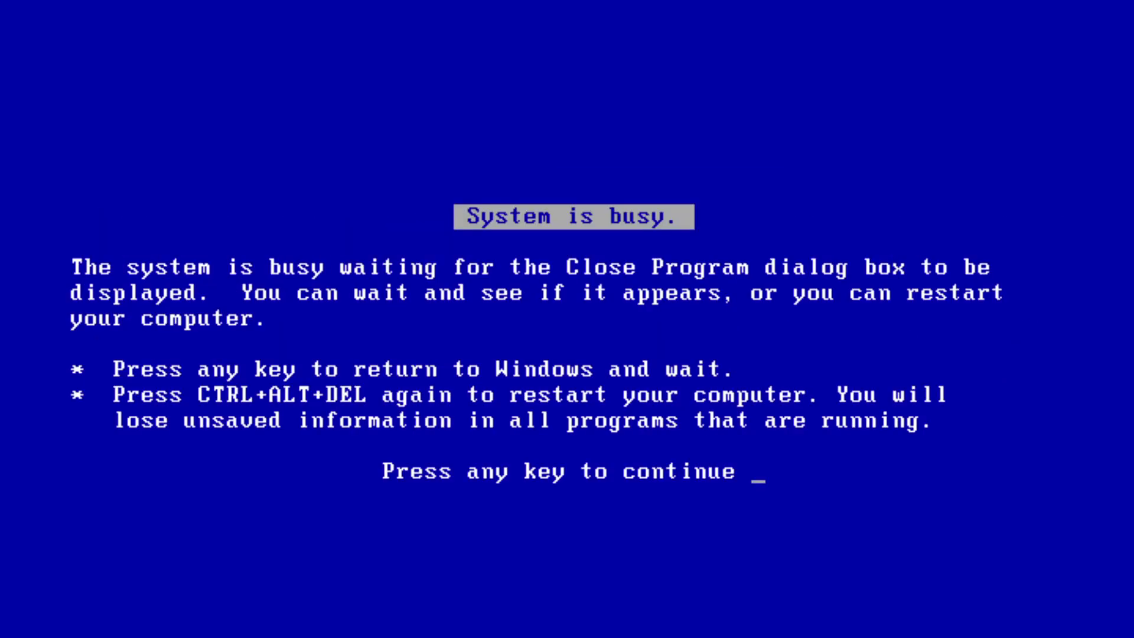
pyautogui.press('Return')
pyautogui.press('Return')
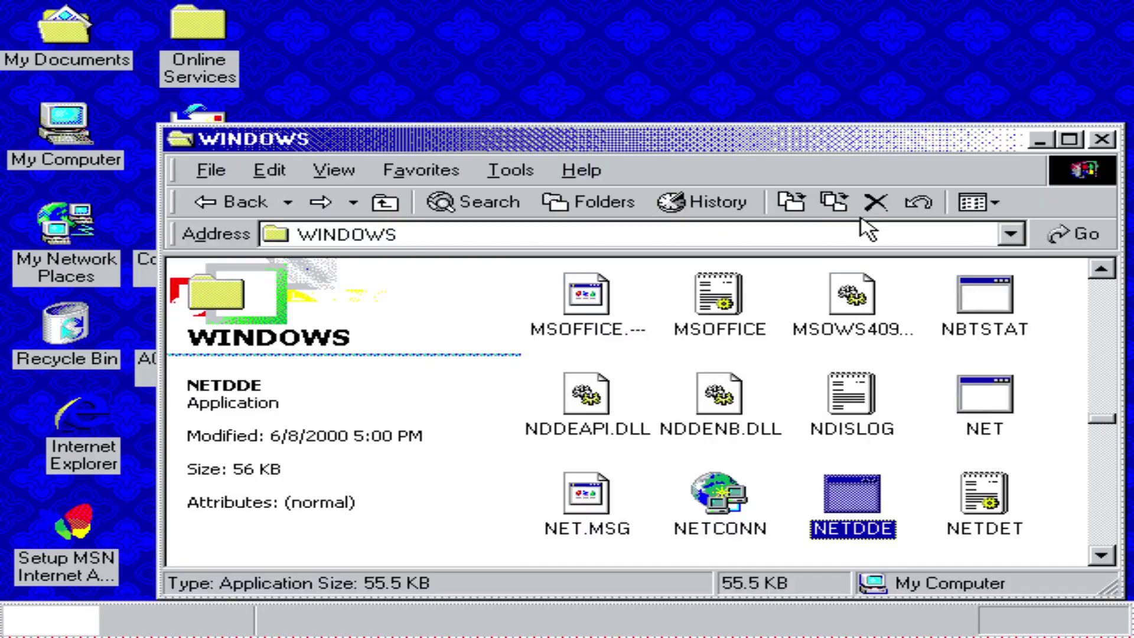
# - Close the WINDOWS folder window, bring up the Close Program dialog, and cancel it without ending Explorer
pyautogui.click(1102, 139)
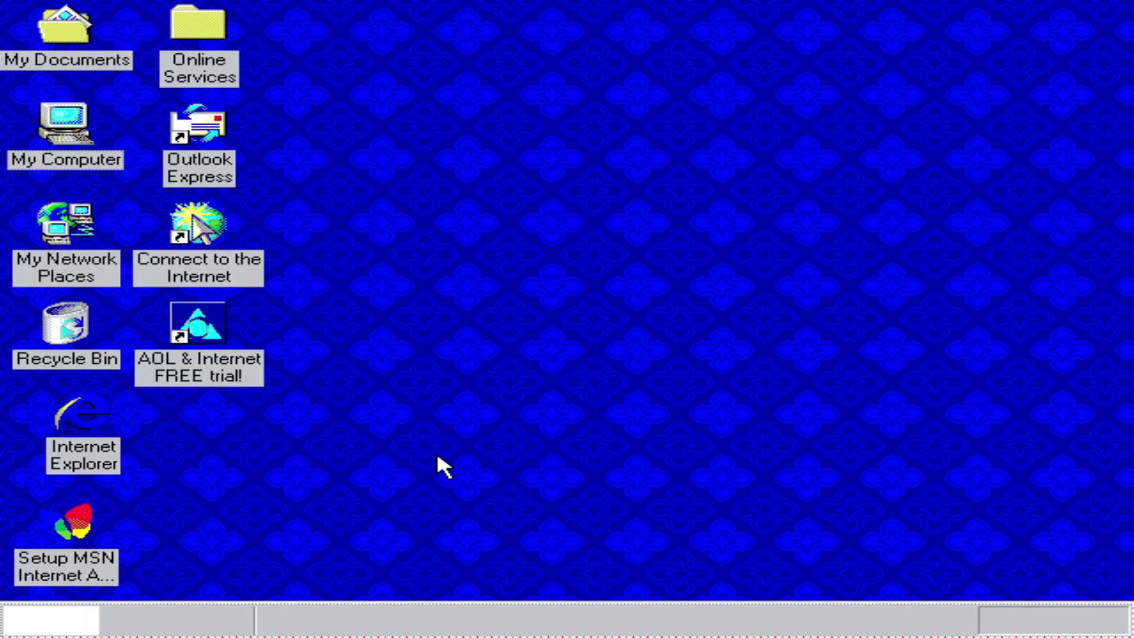
pyautogui.hotkey('ctrl', 'alt', 'Delete')
pyautogui.press('Return')
pyautogui.press('Return')
pyautogui.hotkey('ctrl', 'alt', 'Delete')
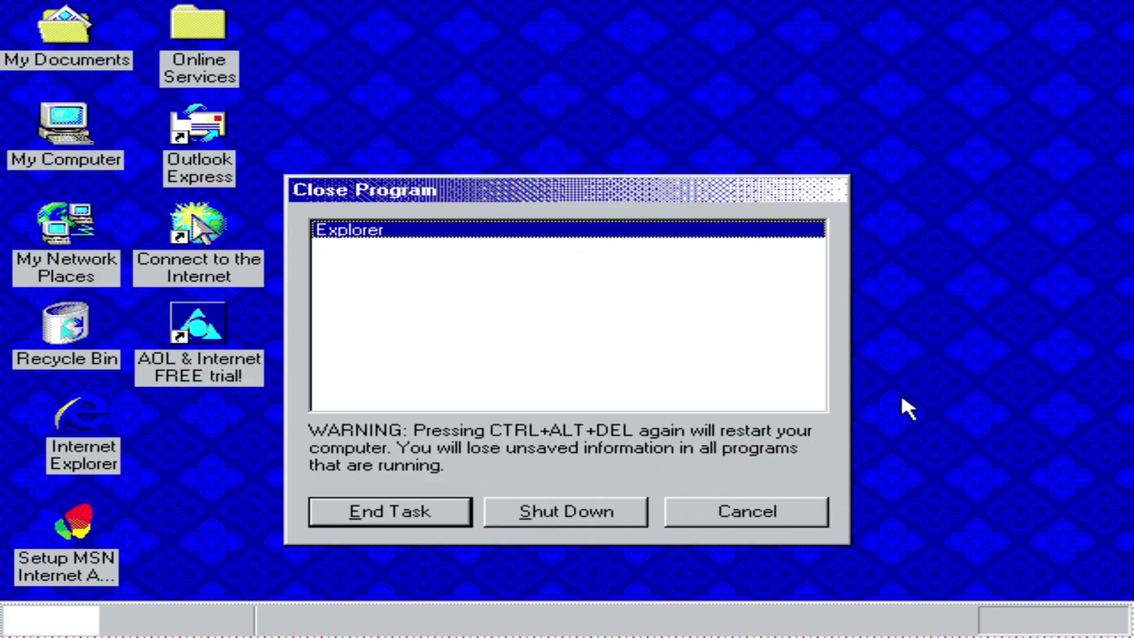
pyautogui.click(765, 524)
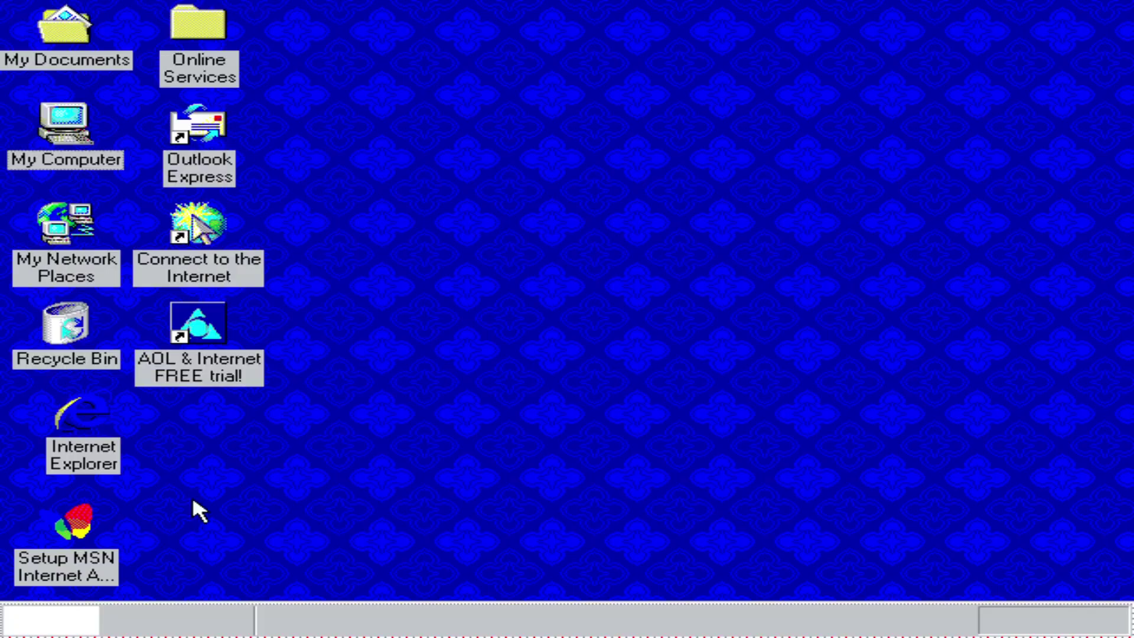
# - Force the computer to restart and choose Microsoft Windows XP Professional as the operating system to start
pyautogui.rightClick(807, 383)
pyautogui.click(756, 431)
pyautogui.hotkey('ctrl', 'alt', 'Delete')
pyautogui.hotkey('ctrl', 'alt', 'Delete')
pyautogui.press('Up')
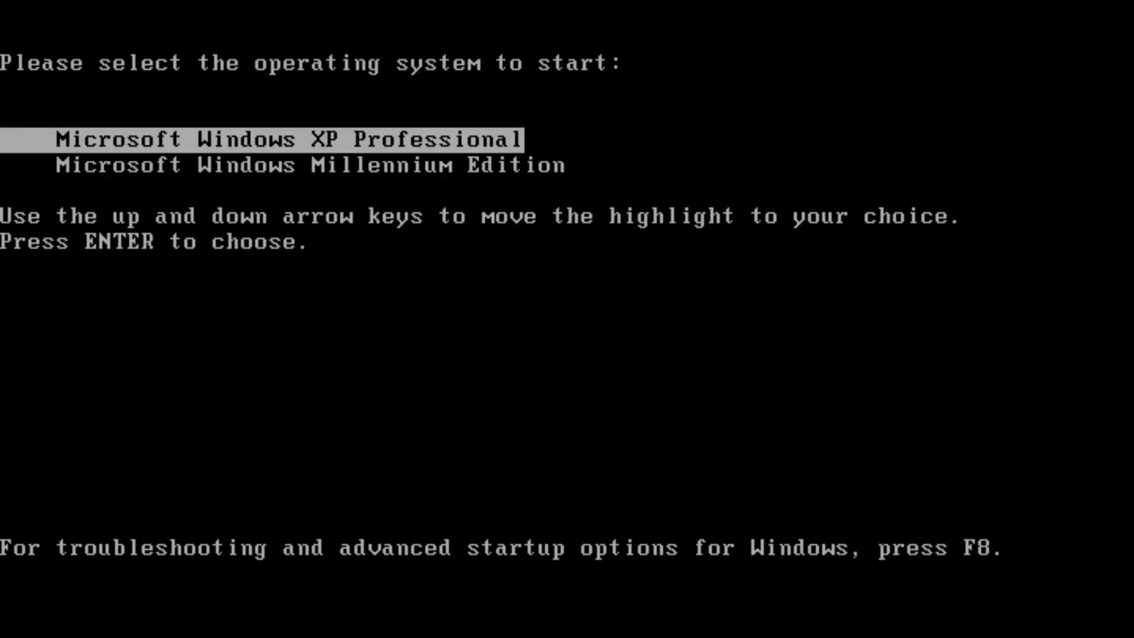
pyautogui.press('Return')
# - Try to start Windows XP using the Safe Mode with Command Prompt option
pyautogui.press('Up')
pyautogui.press('Up')
pyautogui.press('Up')
pyautogui.press('Up')
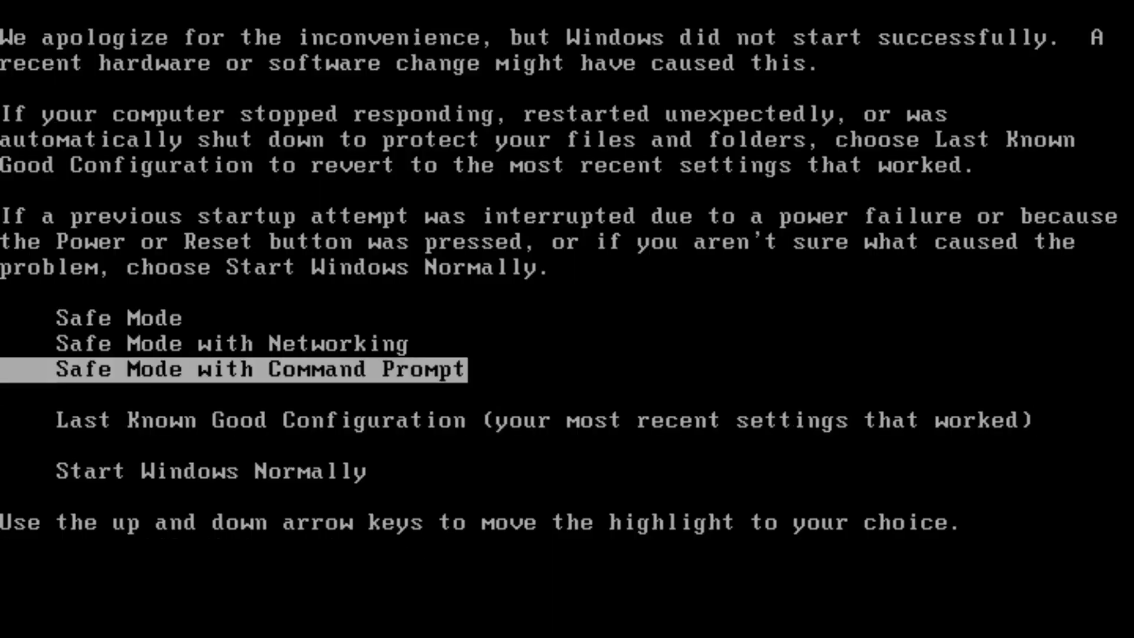
pyautogui.press('Return')
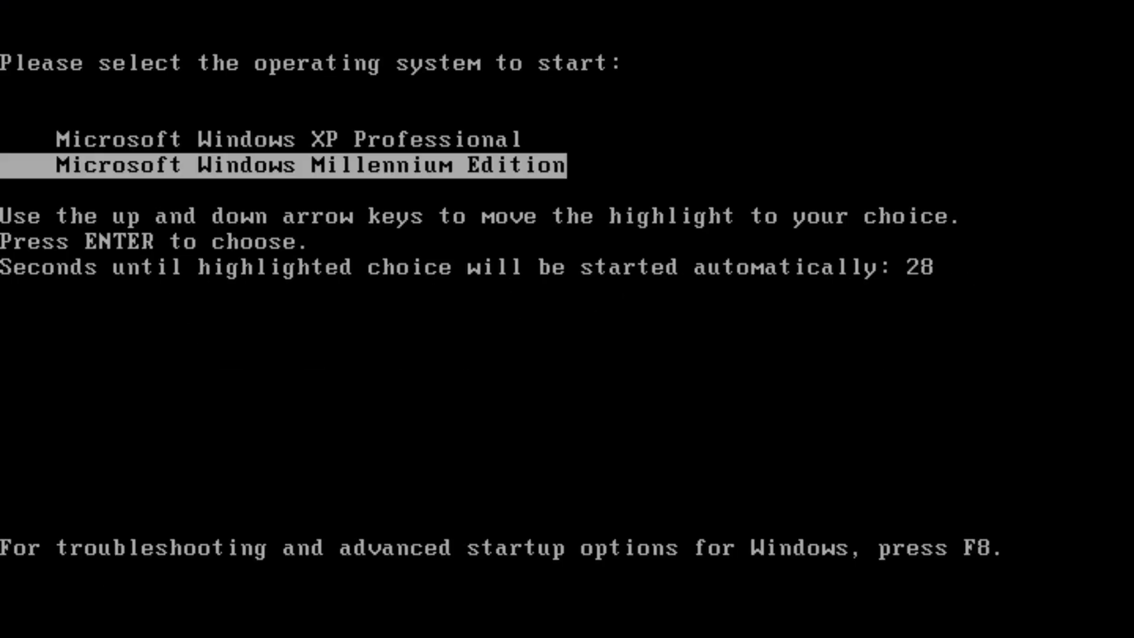
# - Open the Windows Advanced Options Menu and try to start Microsoft Windows Millennium Edition in safe mode
pyautogui.press('F8')
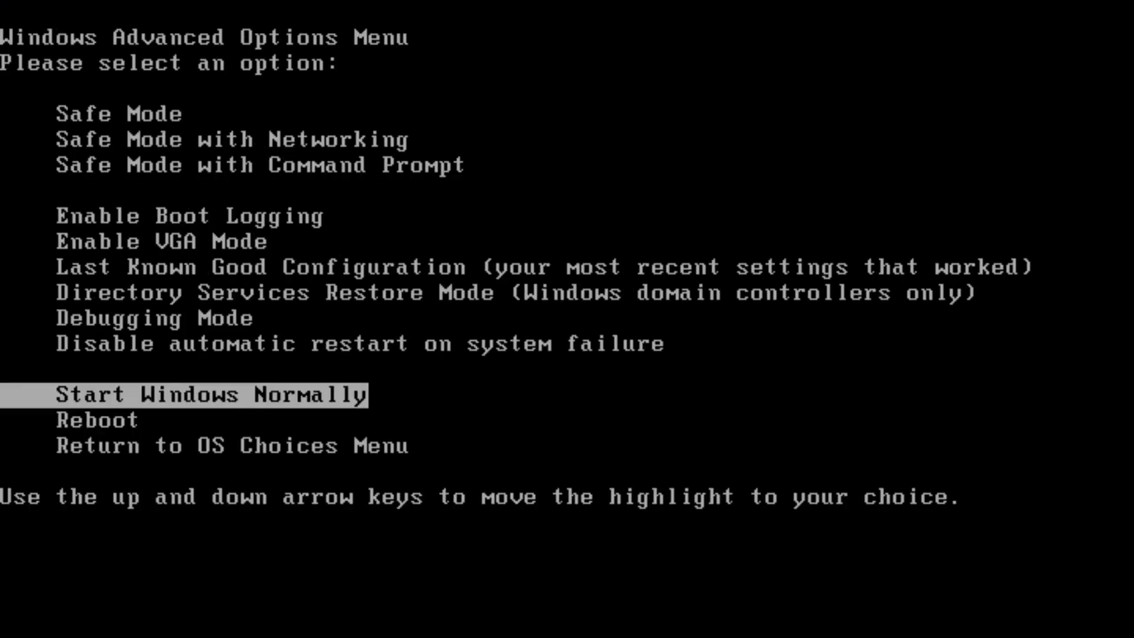
pyautogui.press('Up')
pyautogui.press('Up')
pyautogui.press('Up')
pyautogui.press('Up')
pyautogui.press('Up')
pyautogui.press('Up')
pyautogui.press('Up')
pyautogui.press('Return')
pyautogui.press('Return')
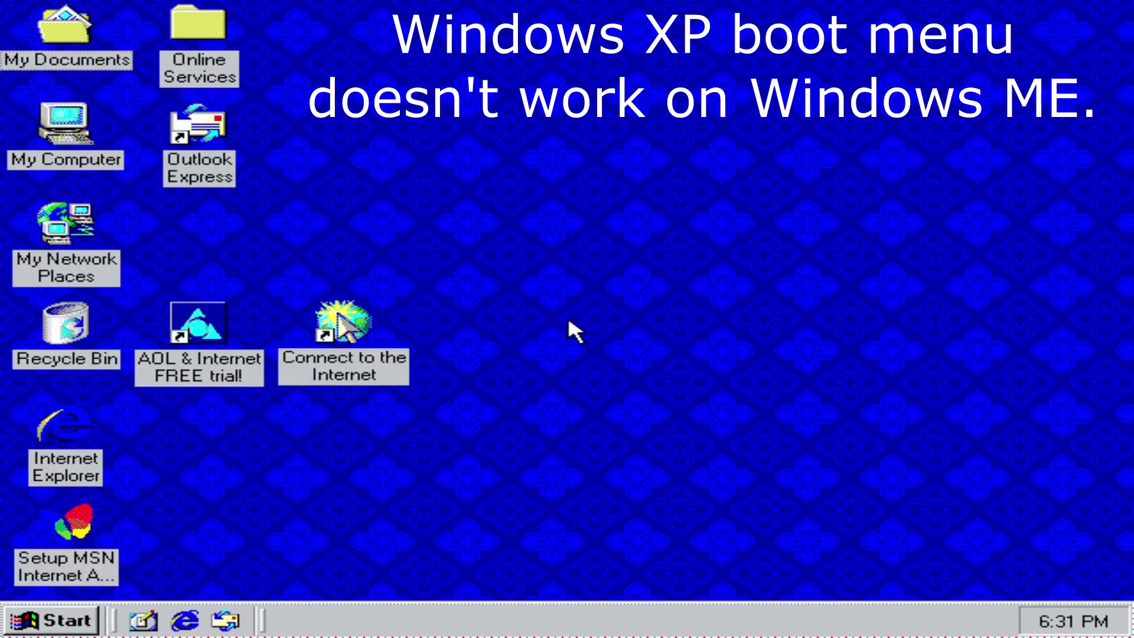
# - Restart the computer from the Shut Down Windows dialog
pyautogui.click(91, 622)
pyautogui.click(177, 581)
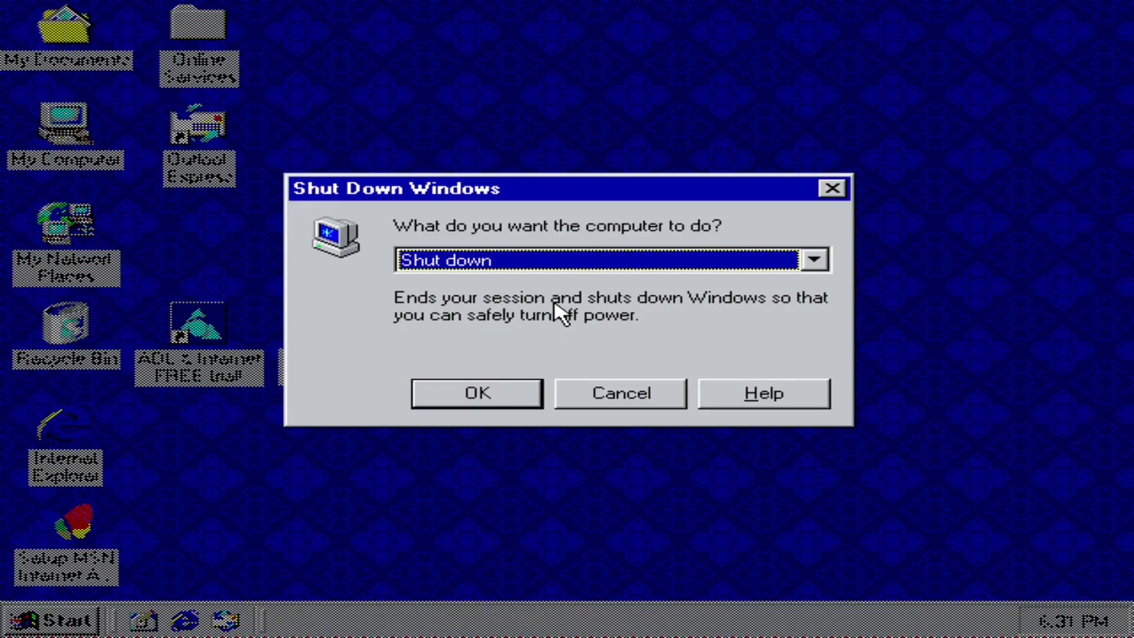
pyautogui.press('Down')
pyautogui.press('Down')
pyautogui.press('Down')
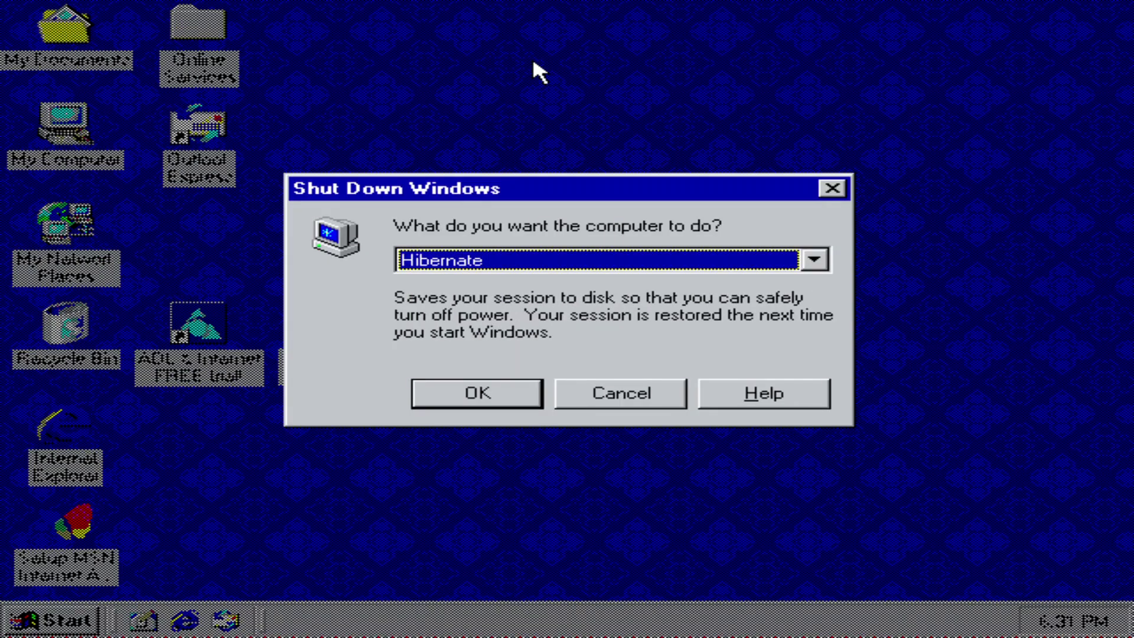
pyautogui.press('Up')
pyautogui.press('Up')
pyautogui.press('Return')
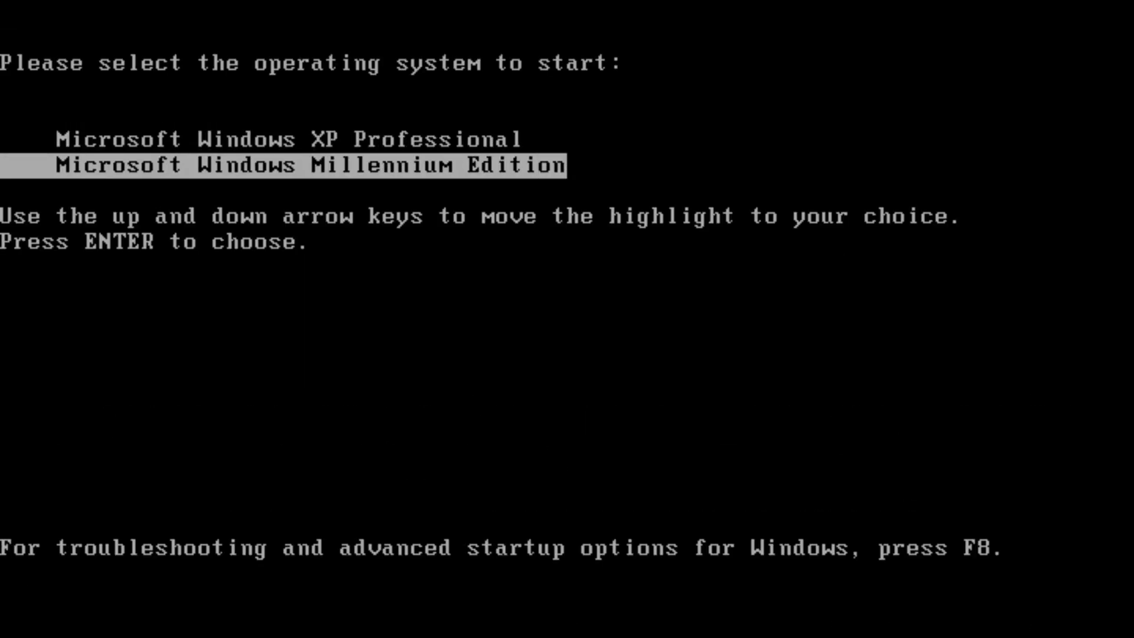
# - Start Microsoft Windows Millennium Edition in Safe mode and close the Help and Support window
pyautogui.press('Return')
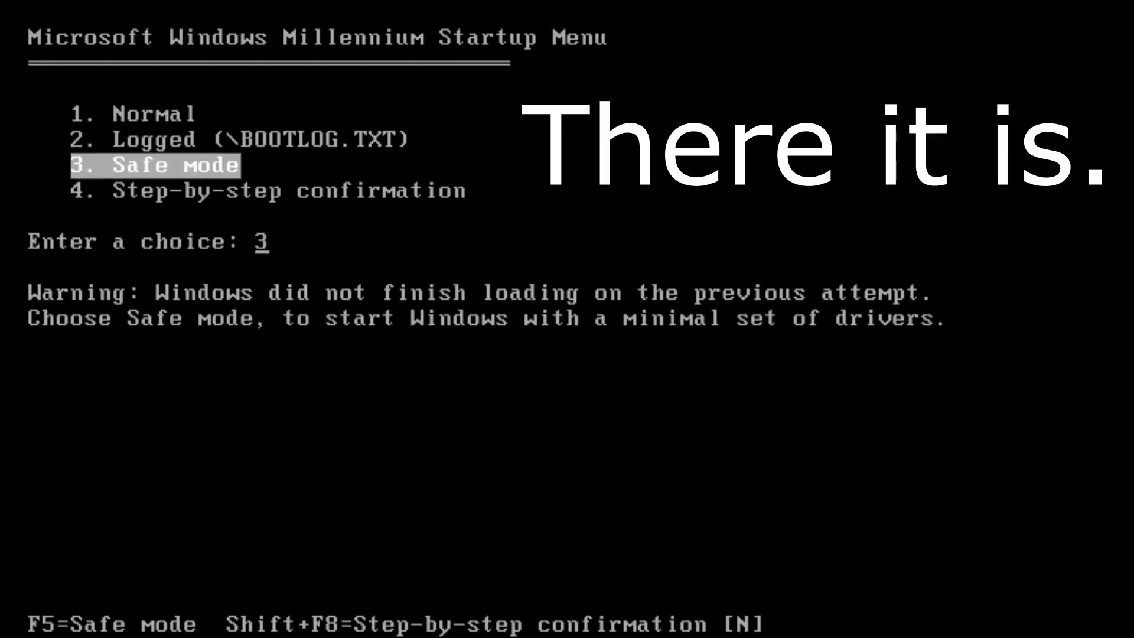
pyautogui.press('Return')
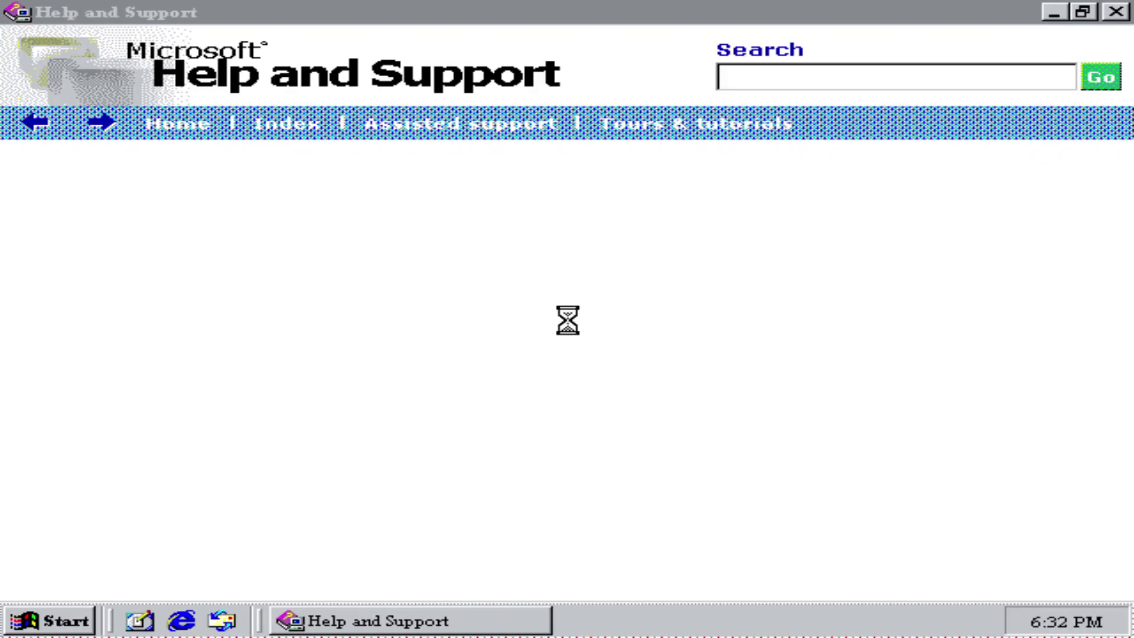
pyautogui.hotkey('alt', 'F4')
# - Try to launch Windows Media Player from the installed programs in safe mode
pyautogui.rightClick(529, 270)
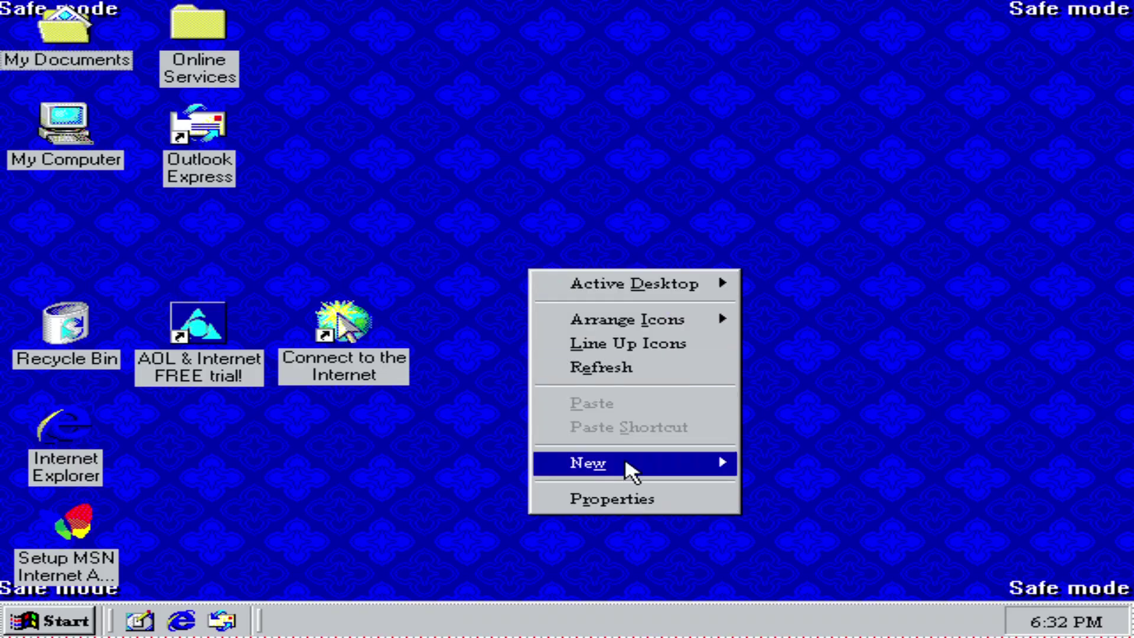
pyautogui.click(49, 620)
pyautogui.moveTo(177, 317)
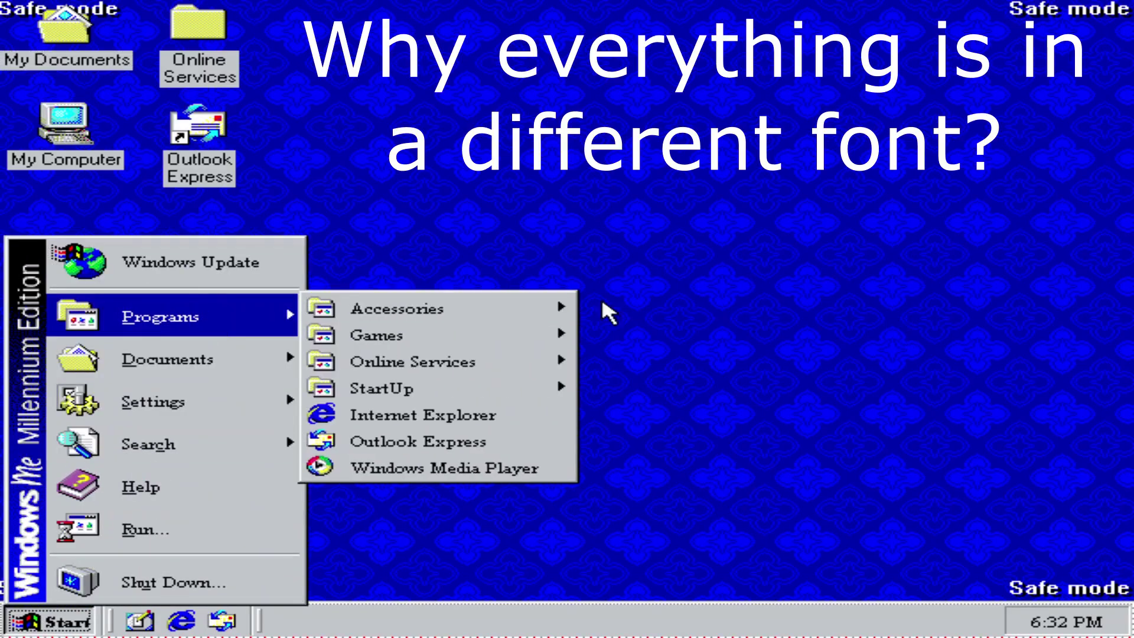
pyautogui.click(502, 468)
pyautogui.click(585, 390)
# - Open the desktop's Display Properties, inspect the Active Title Bar settings under Appearance, and close the dialog
pyautogui.rightClick(530, 287)
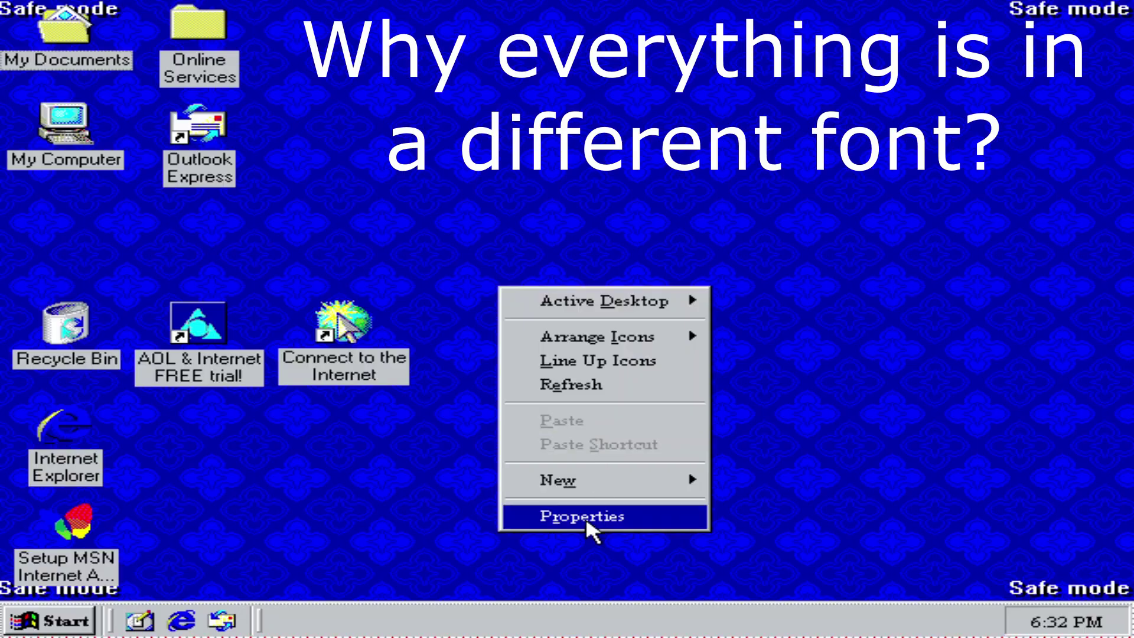
pyautogui.click(588, 517)
pyautogui.click(337, 59)
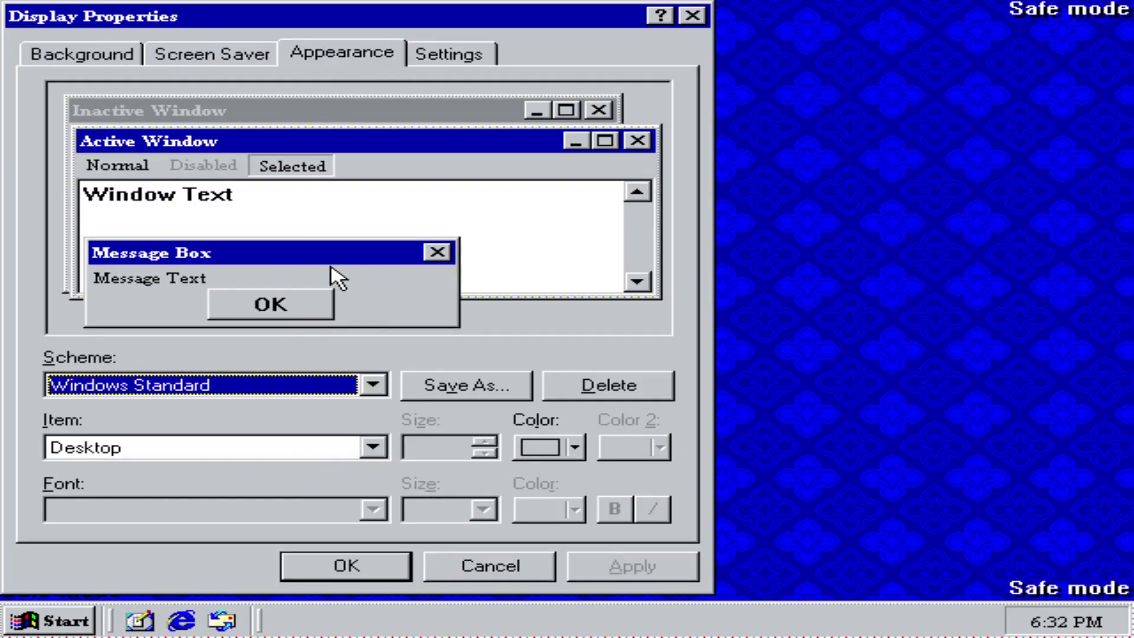
pyautogui.click(332, 260)
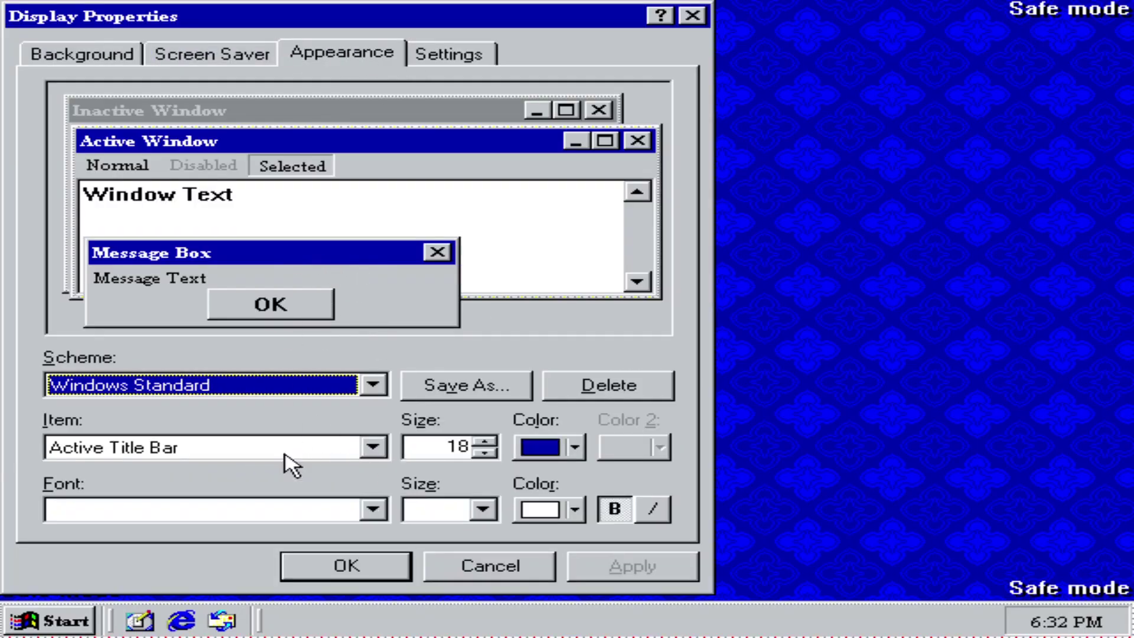
pyautogui.click(696, 18)
# - Open Local Disk (C:), try the command shortcut, and decline running the MS-DOS program in safe mode
pyautogui.press('Return')
pyautogui.doubleClick(163, 228)
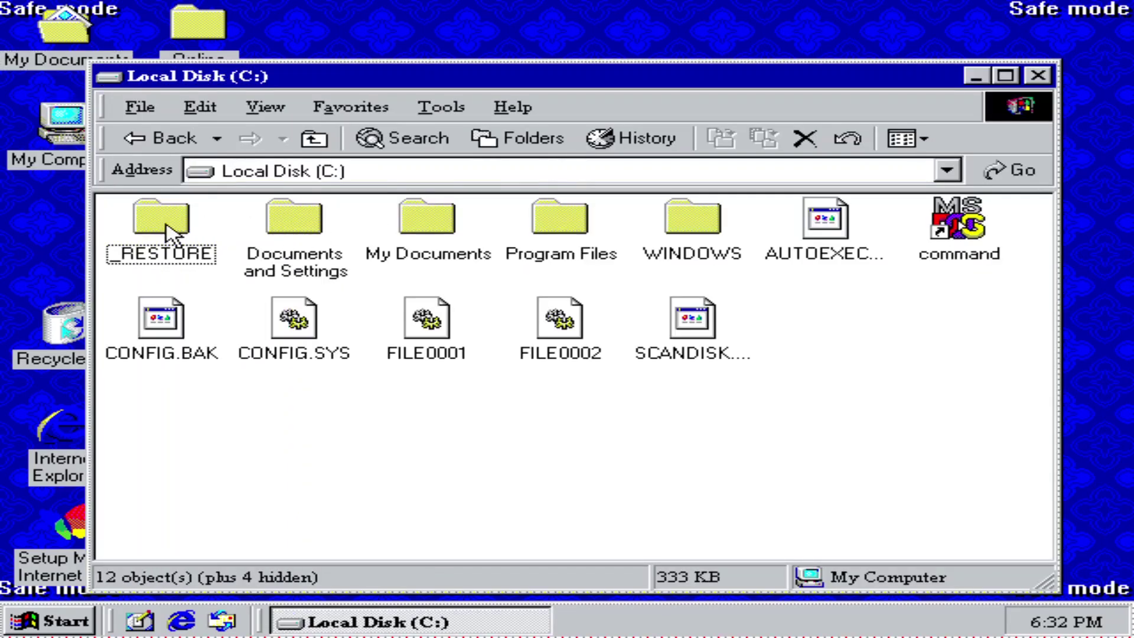
pyautogui.doubleClick(981, 231)
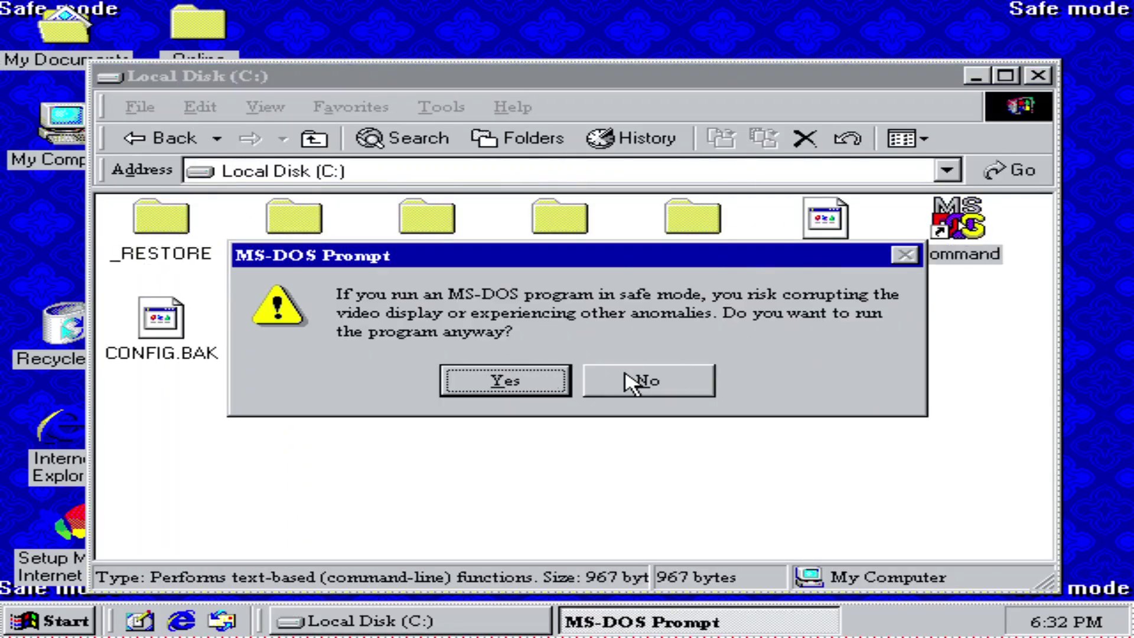
pyautogui.click(641, 380)
# - Launch WINMINE from the WINDOWS folder, view its About Minesweeper information, and close the game
pyautogui.doubleClick(700, 233)
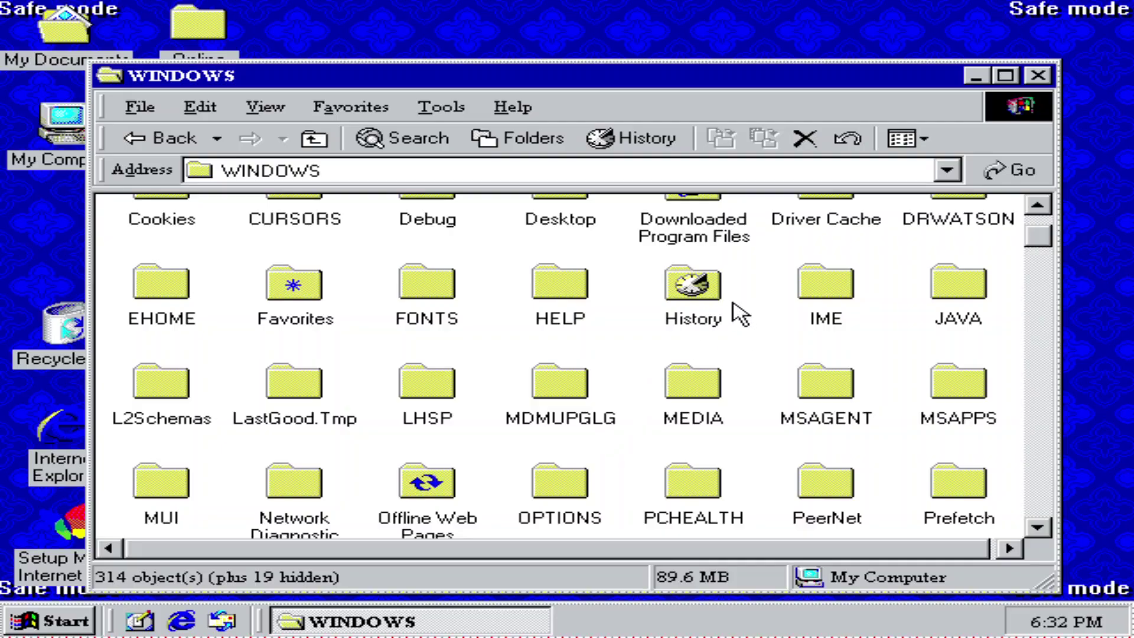
pyautogui.moveTo(1033, 232); pyautogui.dragTo(1021, 522)
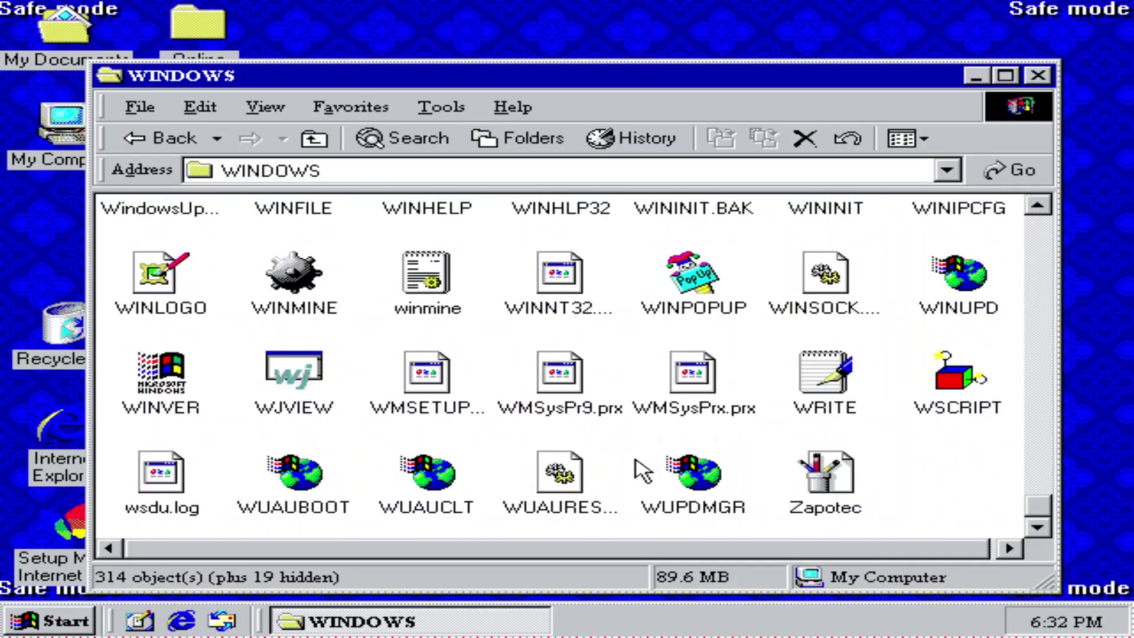
pyautogui.doubleClick(288, 321)
pyautogui.click(236, 87)
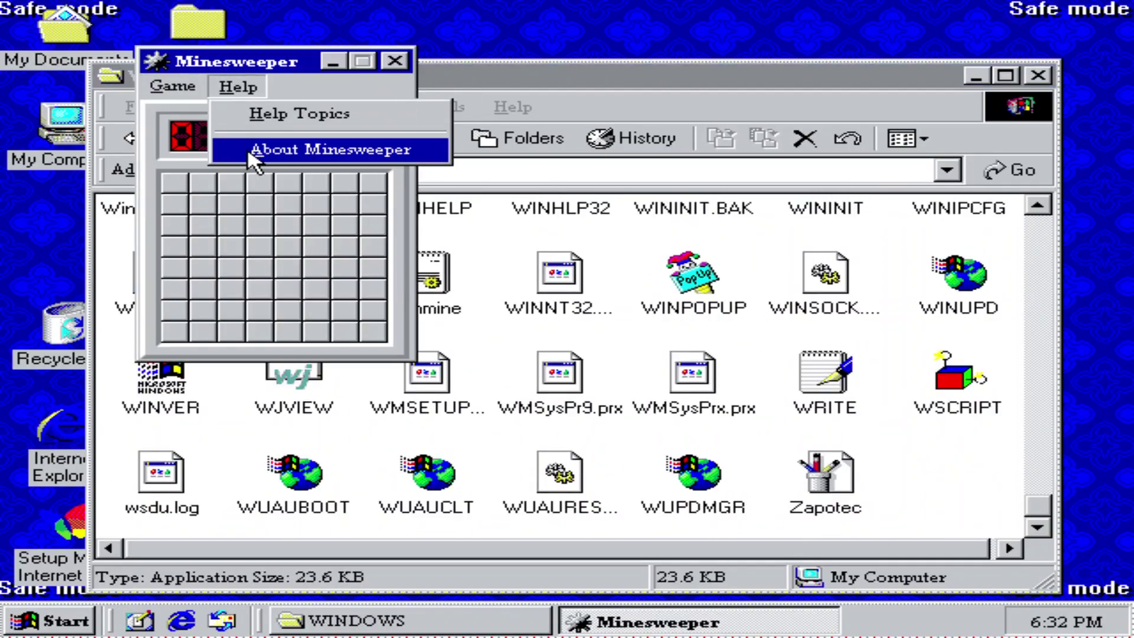
pyautogui.click(254, 151)
pyautogui.press('Return')
pyautogui.click(395, 60)
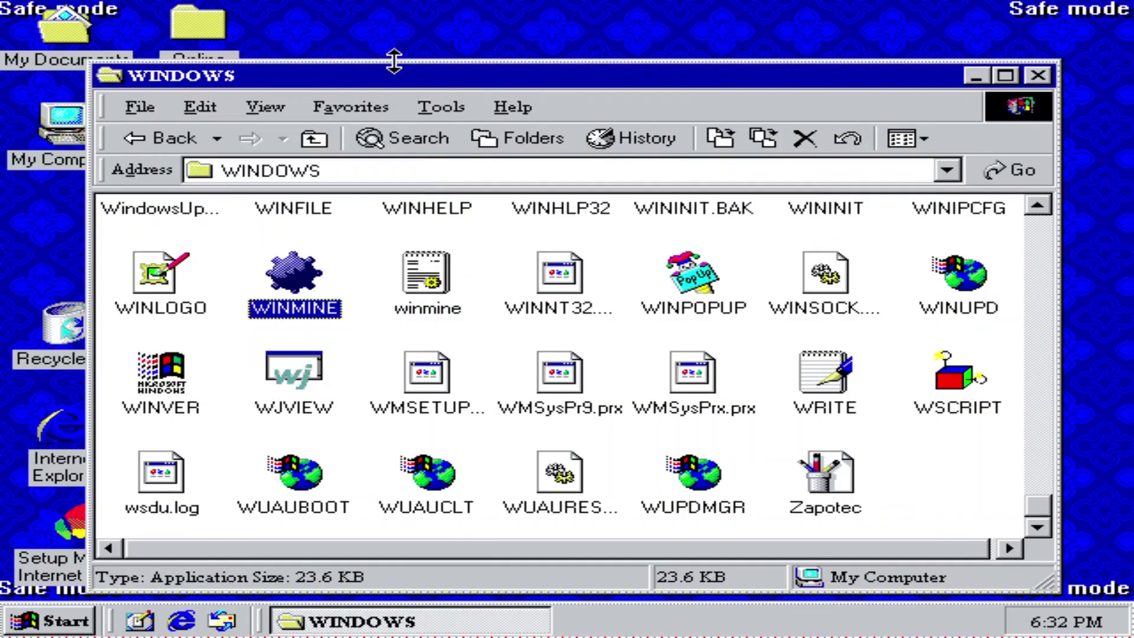
# - Run WINVER to view the Windows version information, dismiss it, and close the WINDOWS folder window
pyautogui.doubleClick(163, 364)
pyautogui.click(322, 214)
pyautogui.click(1038, 75)
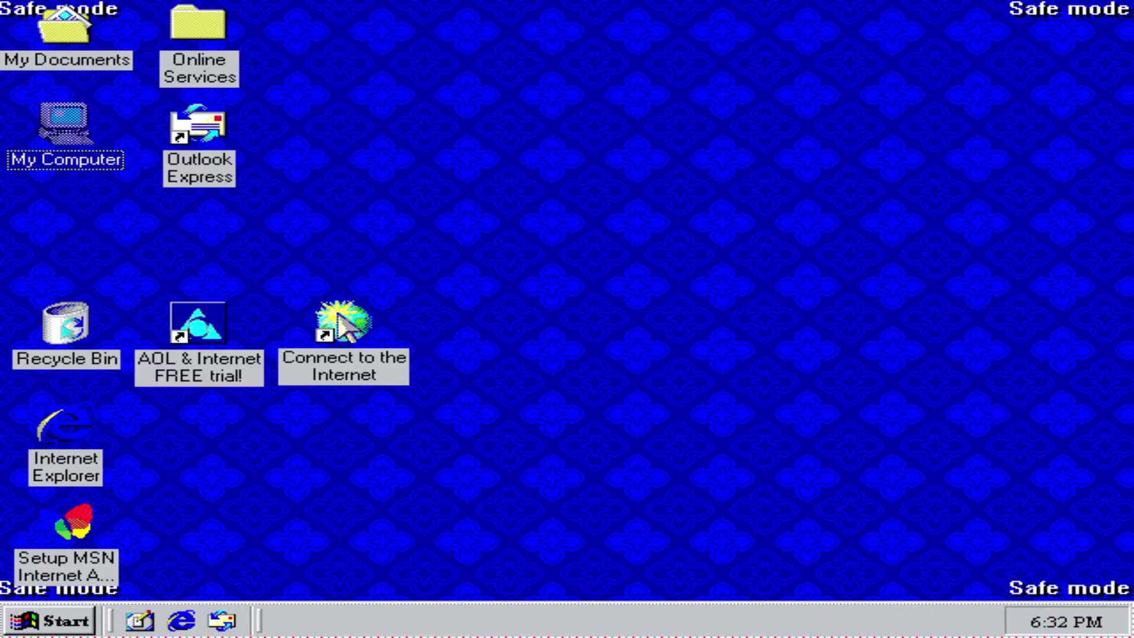
# - Open the Shut Down Windows dialog with Restart as the chosen action
pyautogui.click(23, 626)
pyautogui.press('u')
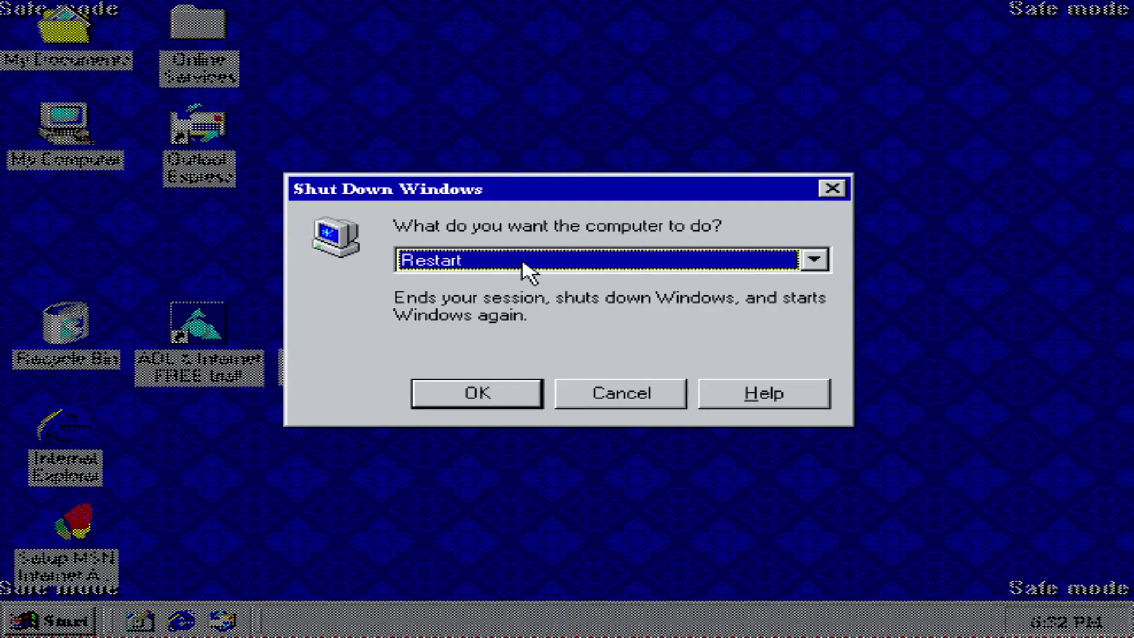